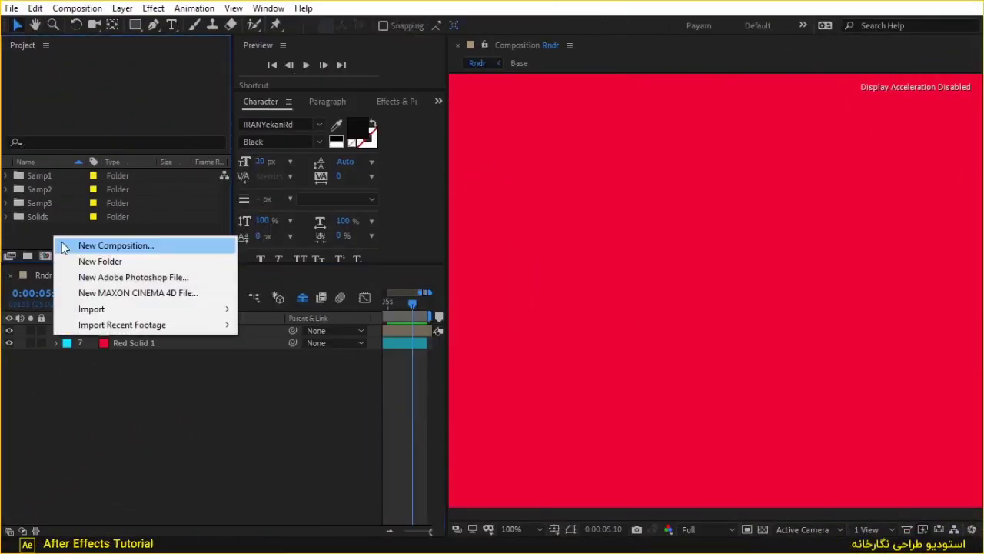
# - Create a 1280×720, 25 fps, 5-second composition named Samp4 with a red background
pyautogui.click(61, 243)
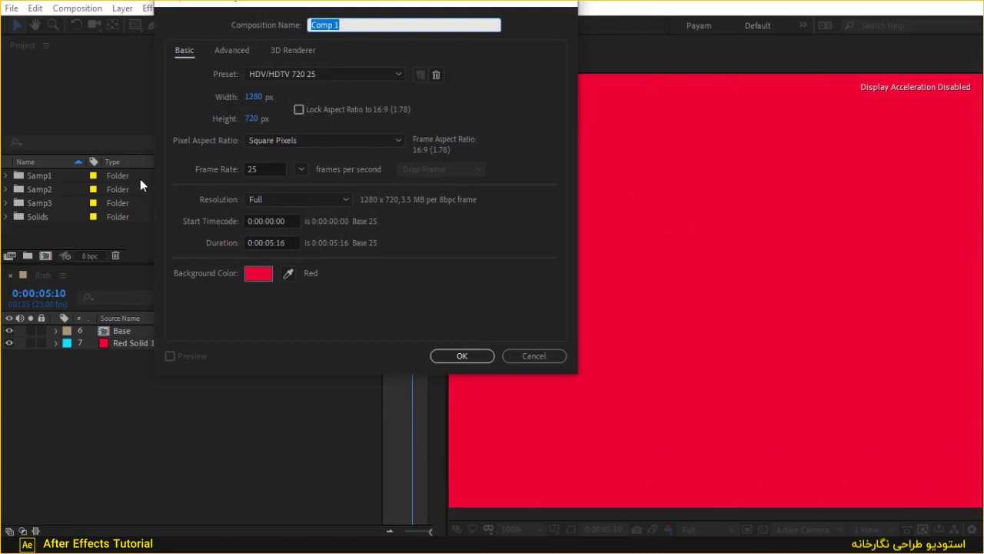
pyautogui.write('Samp4')
pyautogui.click(286, 243)
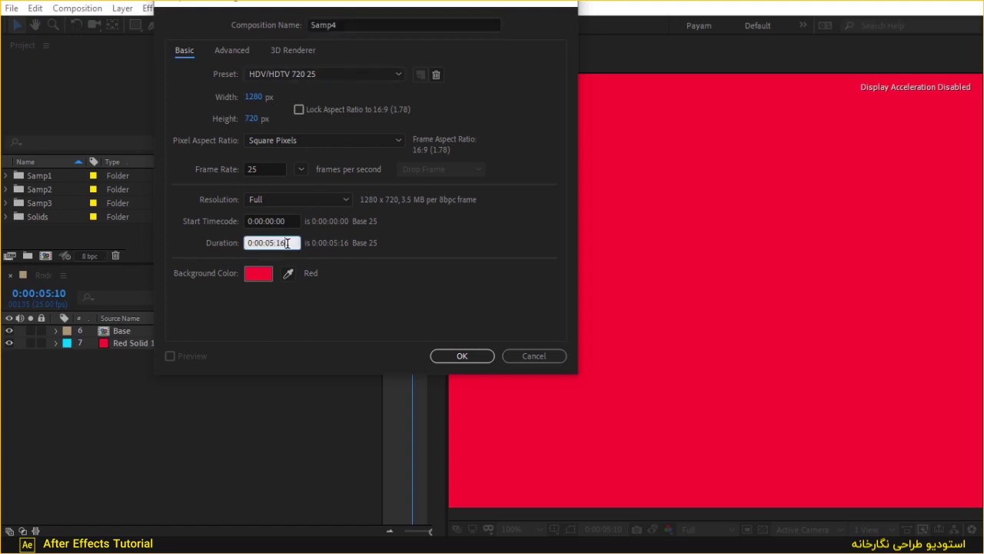
pyautogui.press('Return')
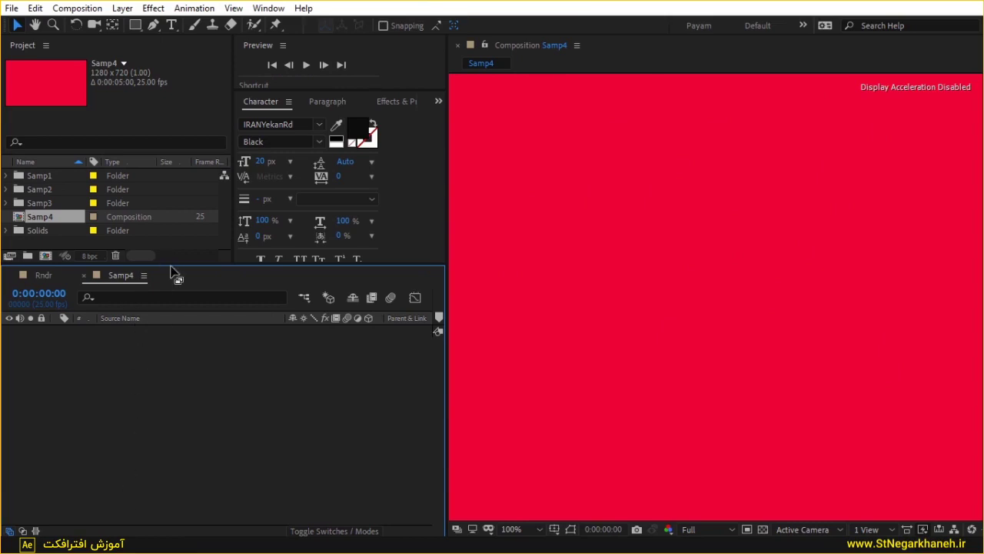
# - Draw a long yellow rounded rectangle and move it to the lower middle of the frame
pyautogui.moveTo(168, 265)
pyautogui.mouseDown()
pyautogui.moveTo(162, 188)
pyautogui.moveTo(162, 199)
pyautogui.mouseUp()
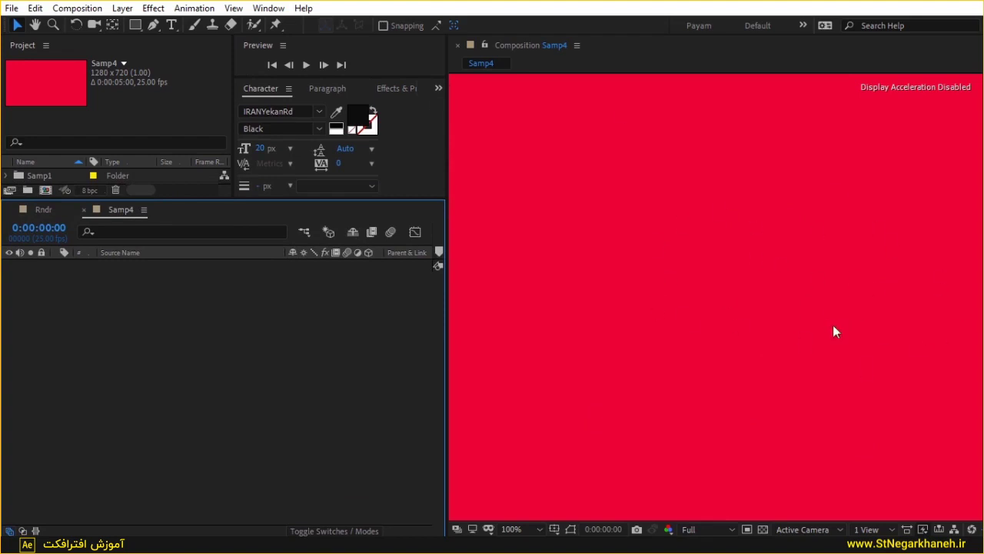
pyautogui.press(',')
pyautogui.press(',')
pyautogui.press(',')
pyautogui.press('.')
pyautogui.press('.')
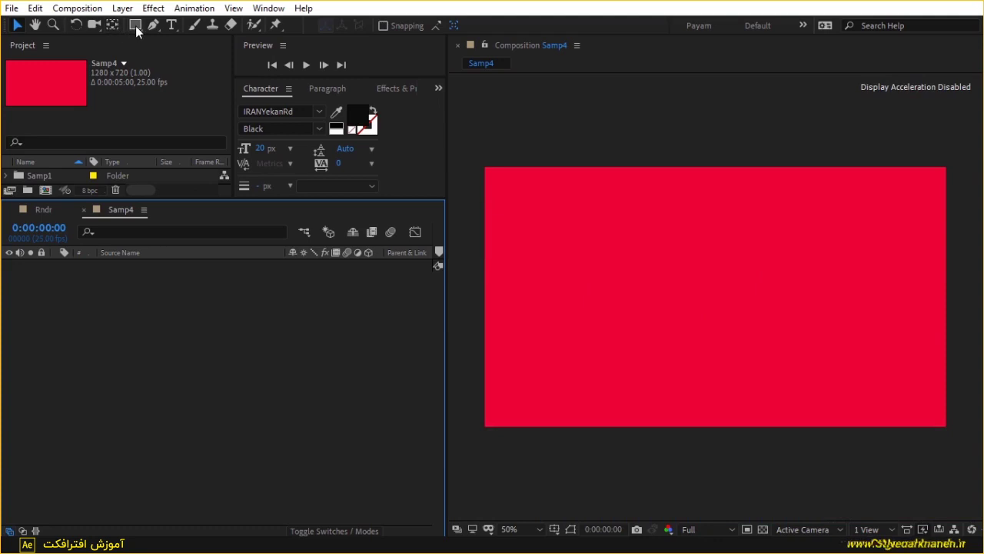
pyautogui.click(134, 25)
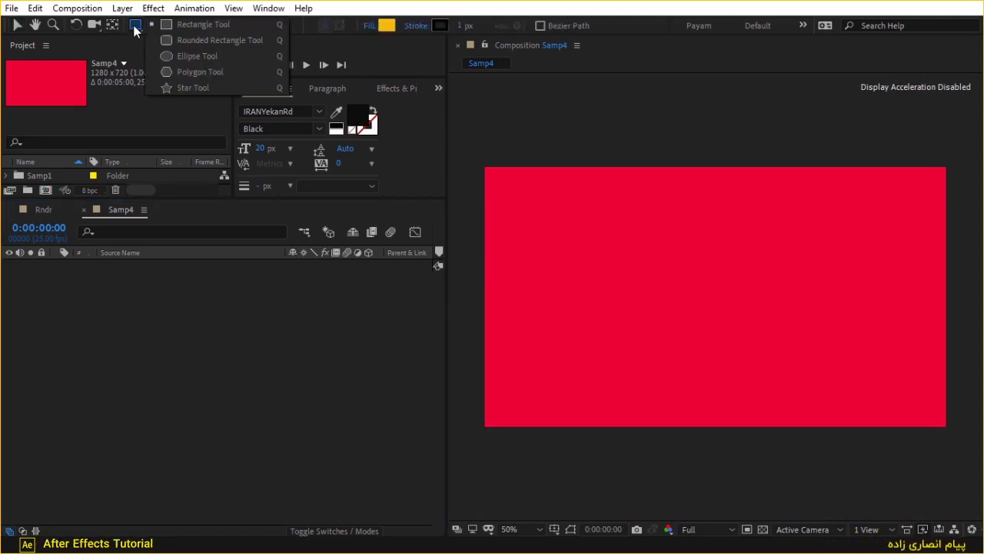
pyautogui.moveTo(135, 28); pyautogui.dragTo(176, 39)
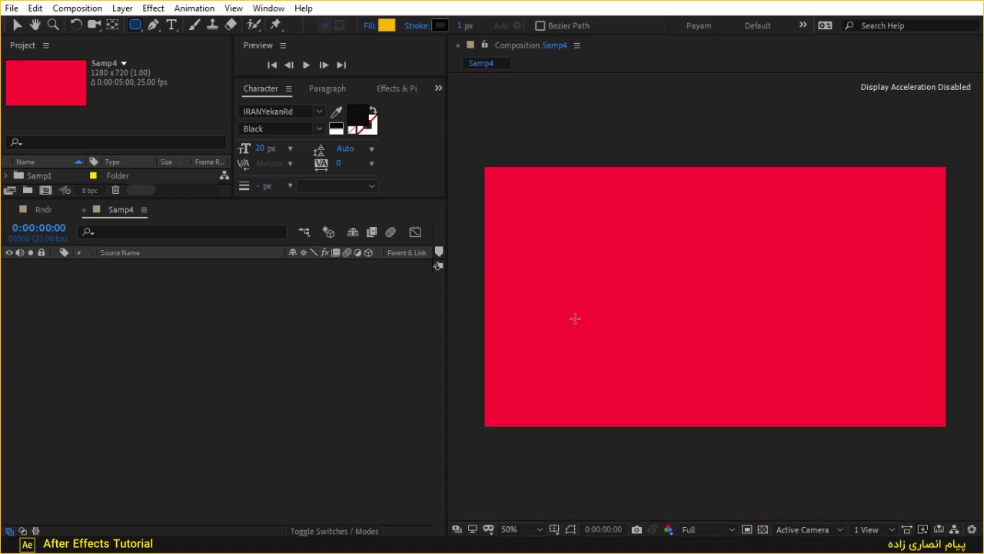
pyautogui.moveTo(640, 320)
pyautogui.mouseDown()
pyautogui.moveTo(663, 335)
pyautogui.moveTo(812, 354)
pyautogui.mouseUp()
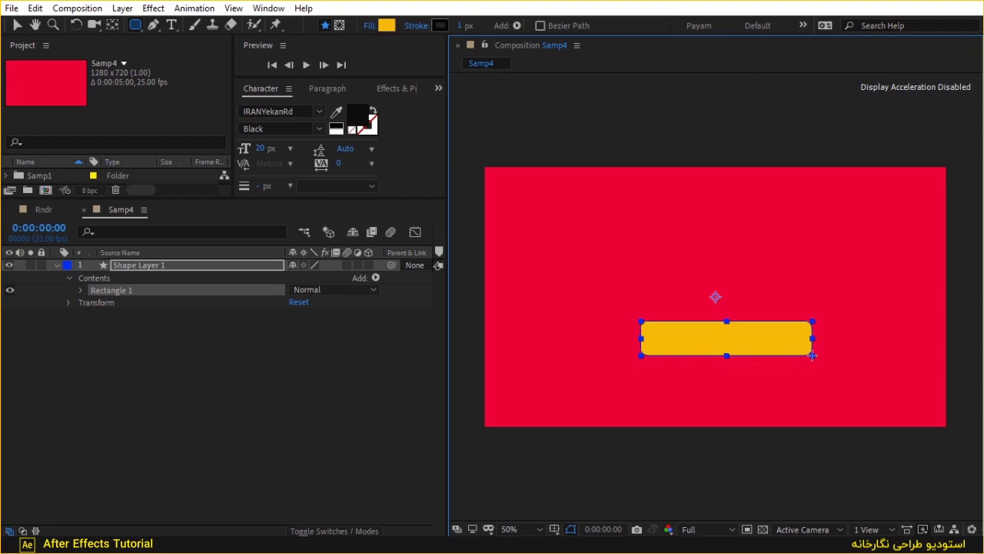
pyautogui.press('.')
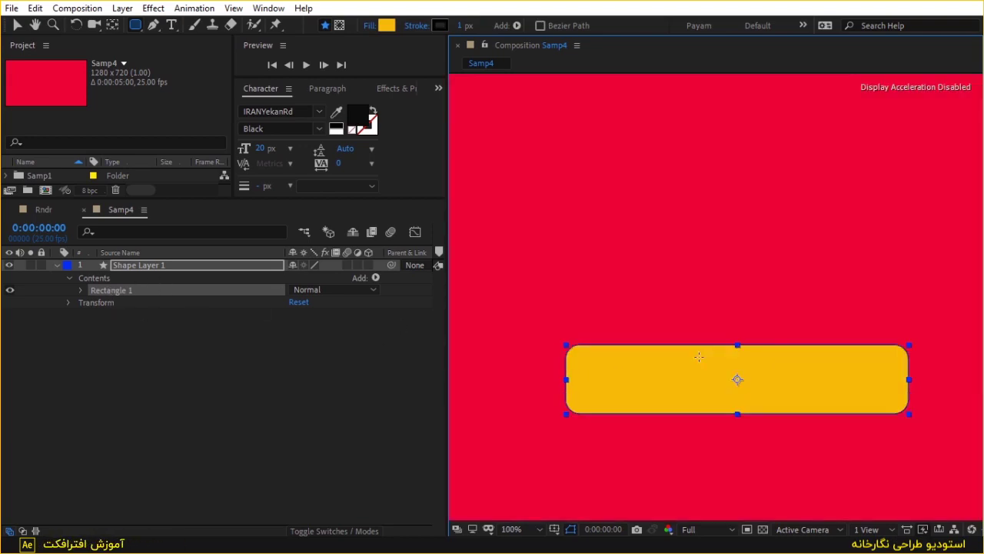
pyautogui.moveTo(720, 389); pyautogui.dragTo(667, 355)
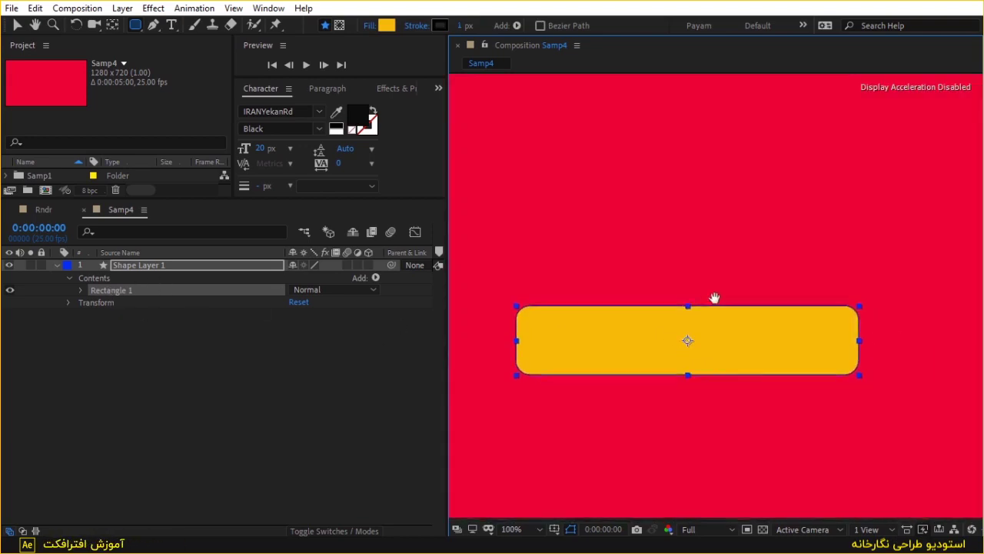
pyautogui.click(79, 290)
# - Convert Rectangle Path 1 to a Bezier path and add four points along its top edge
pyautogui.rightClick(110, 301)
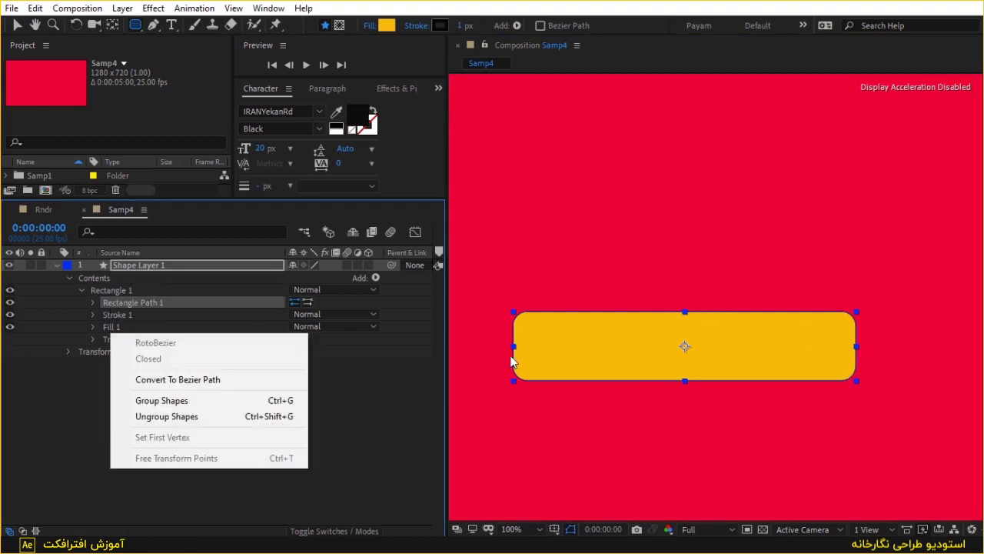
pyautogui.click(197, 388)
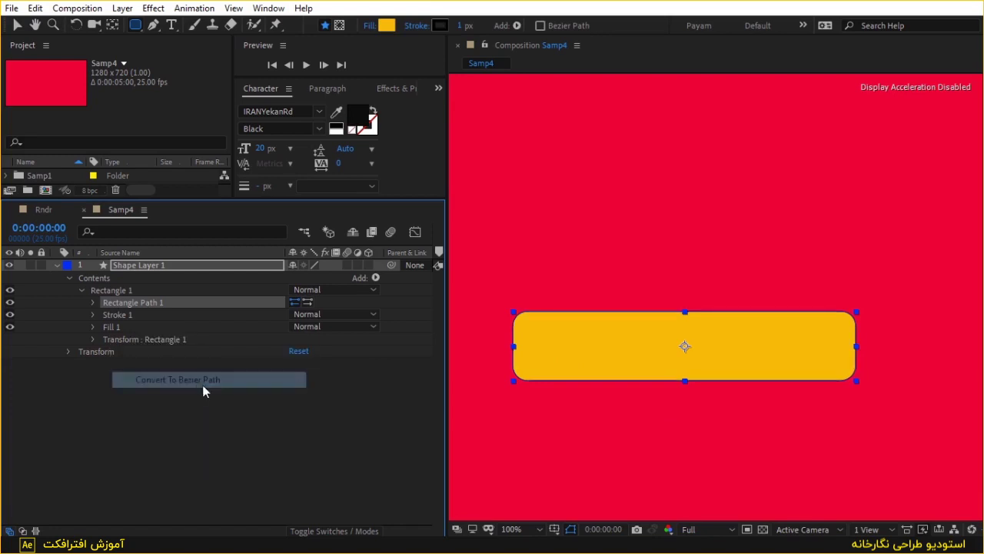
pyautogui.click(153, 25)
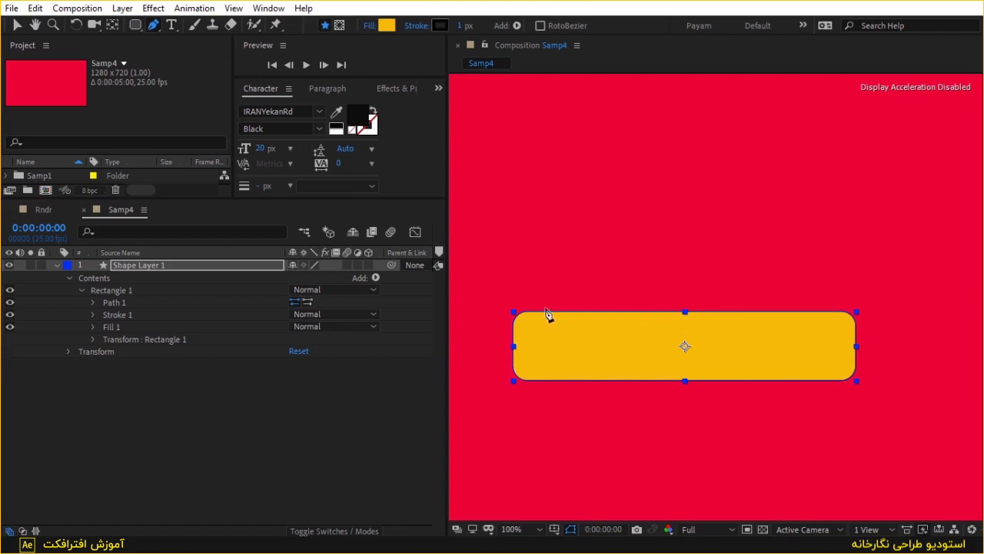
pyautogui.click(580, 312)
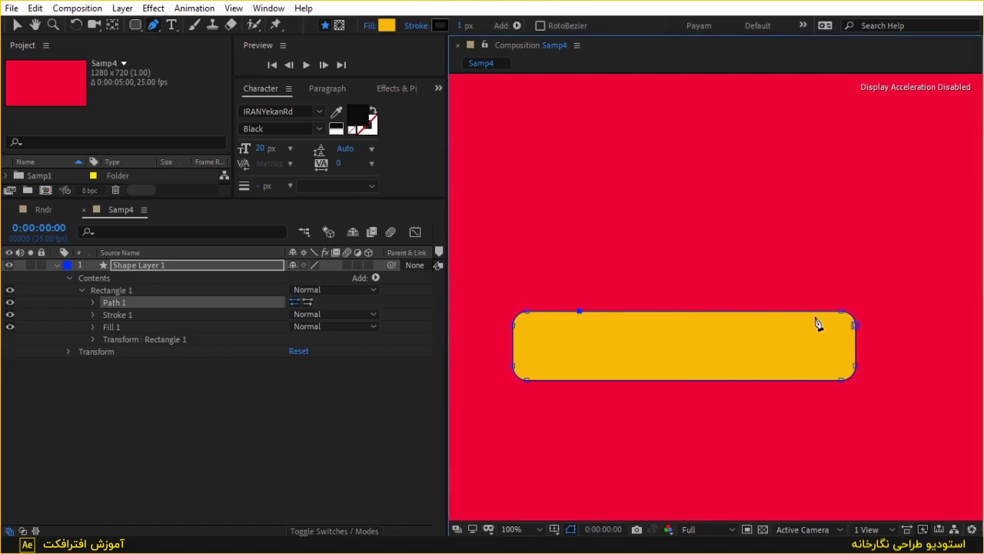
pyautogui.click(784, 312)
pyautogui.click(739, 312)
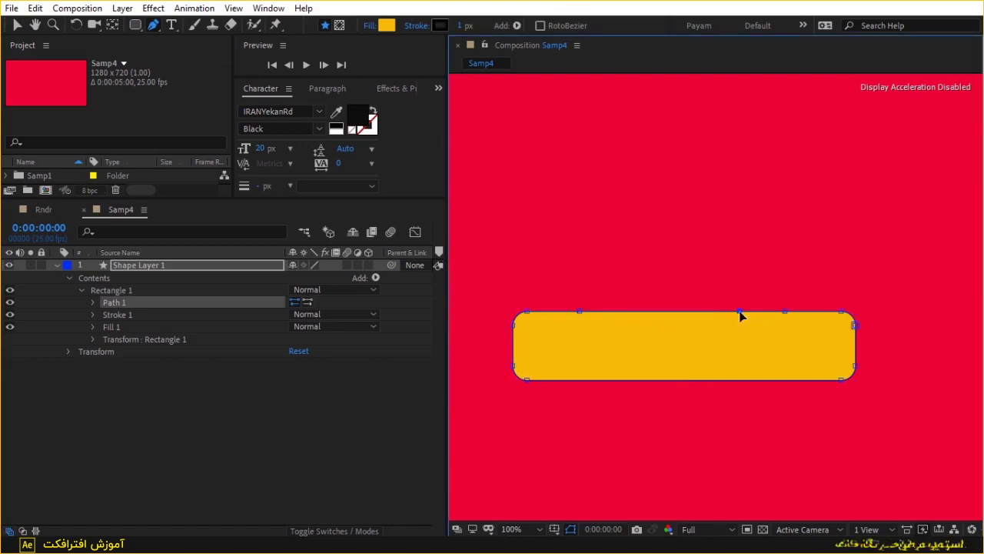
pyautogui.click(636, 312)
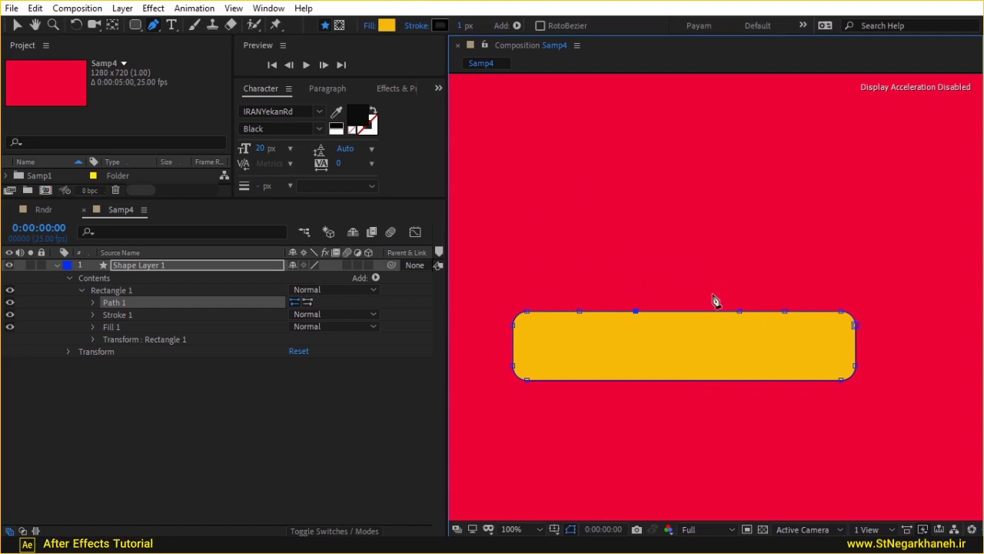
# - Raise the middle top points into a cabin and spread its sloped sides outward
pyautogui.moveTo(754, 300); pyautogui.dragTo(625, 339)
pyautogui.moveTo(637, 311); pyautogui.dragTo(639, 273)
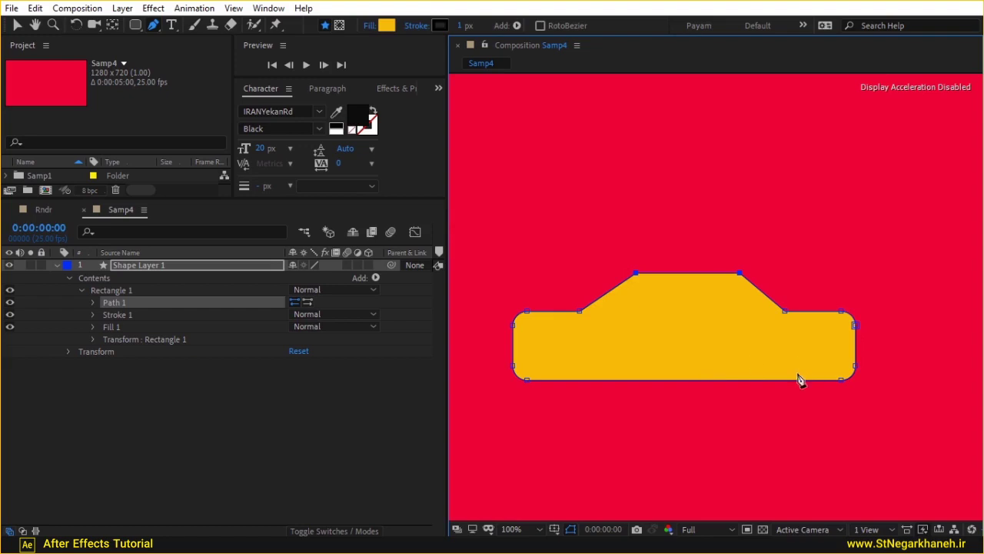
pyautogui.moveTo(635, 271); pyautogui.dragTo(639, 284)
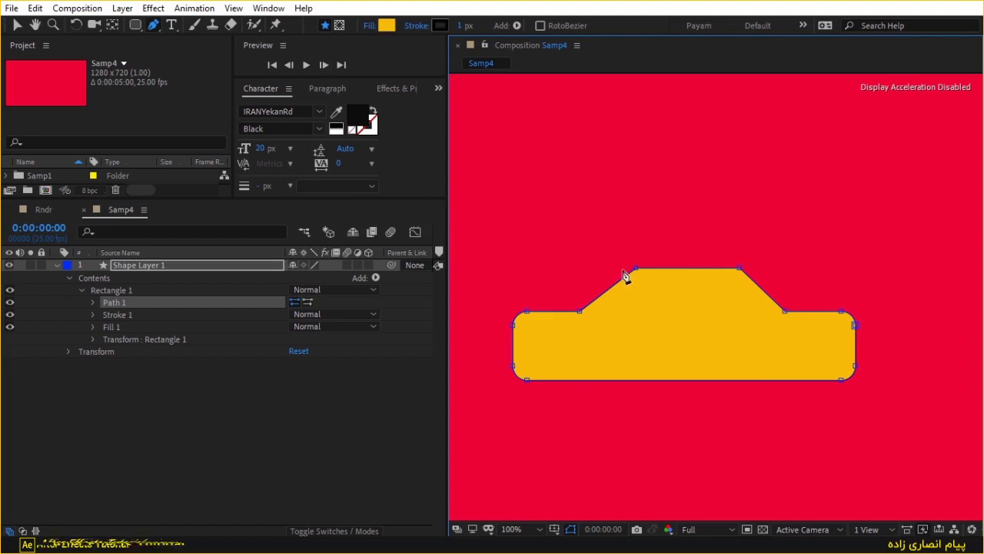
pyautogui.moveTo(636, 269); pyautogui.dragTo(617, 268)
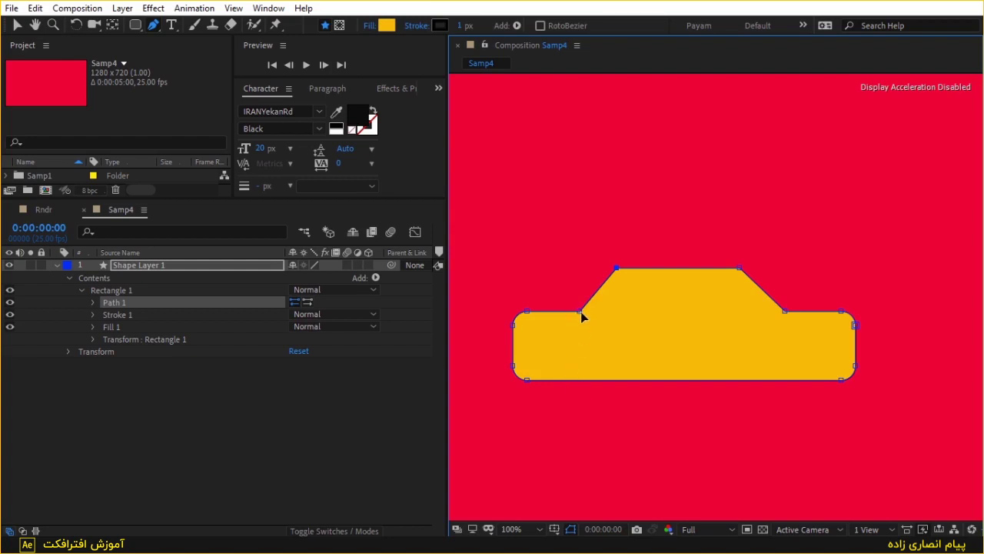
pyautogui.moveTo(635, 256); pyautogui.dragTo(573, 334)
pyautogui.moveTo(570, 314); pyautogui.dragTo(557, 314)
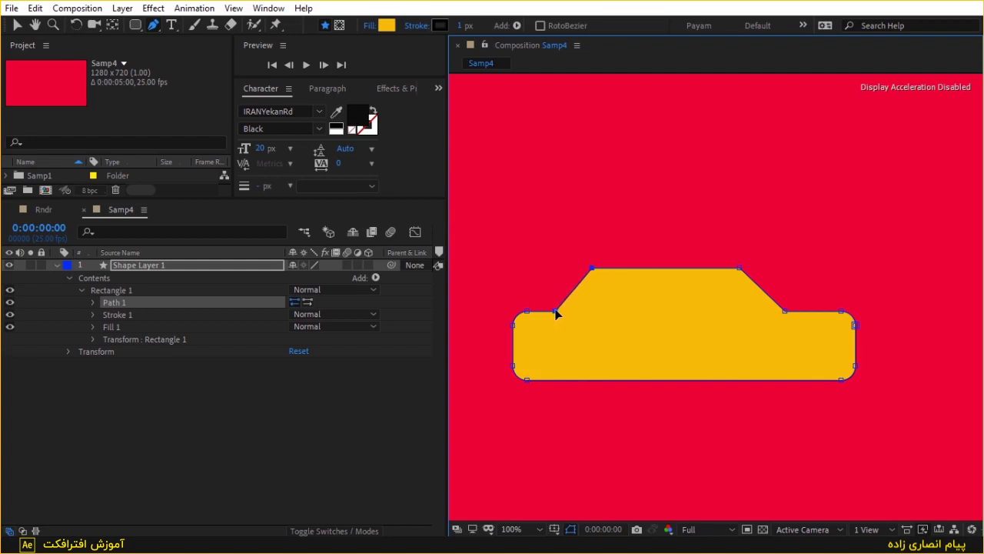
pyautogui.moveTo(879, 303); pyautogui.dragTo(826, 411)
pyautogui.click(739, 268)
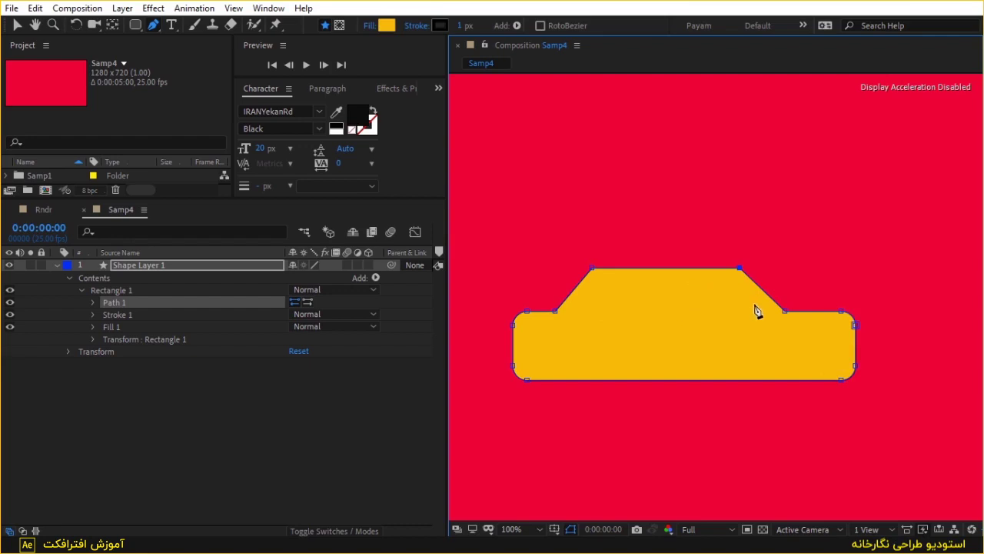
pyautogui.moveTo(599, 256)
pyautogui.mouseDown()
pyautogui.moveTo(556, 327)
pyautogui.moveTo(550, 313)
pyautogui.mouseUp()
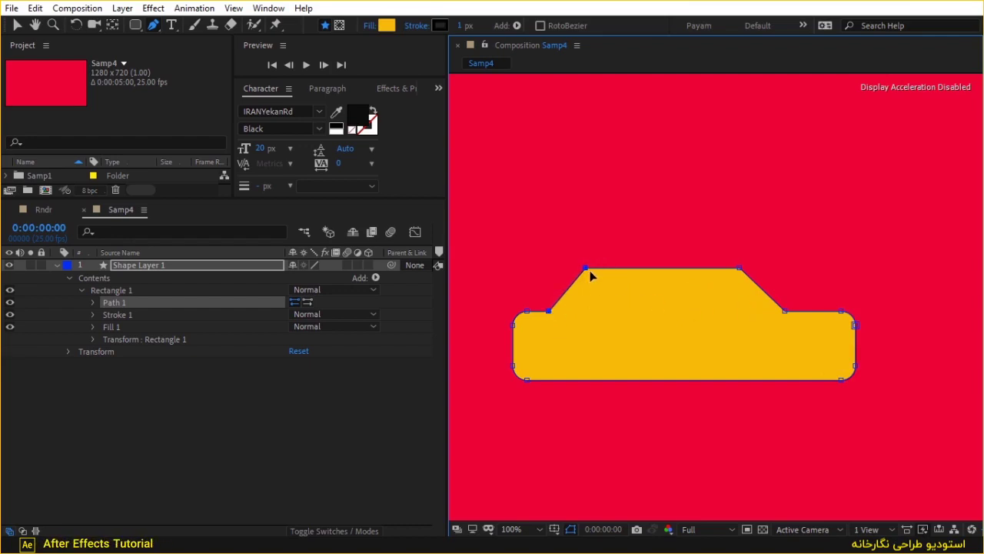
# - Replace the cabin roof's sharp corners with curved Bezier points on both sides
pyautogui.scroll(2, 581, 283)
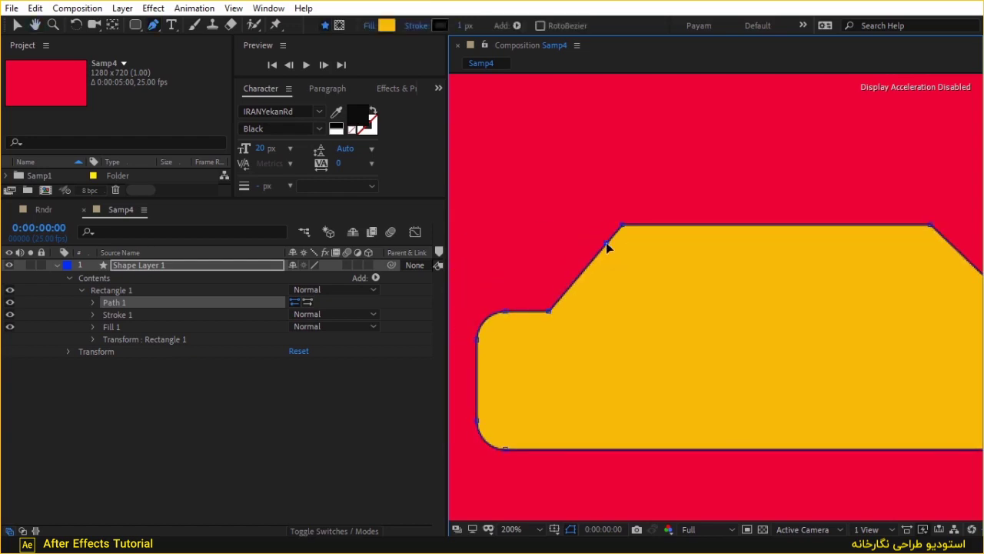
pyautogui.moveTo(759, 244); pyautogui.dragTo(675, 238)
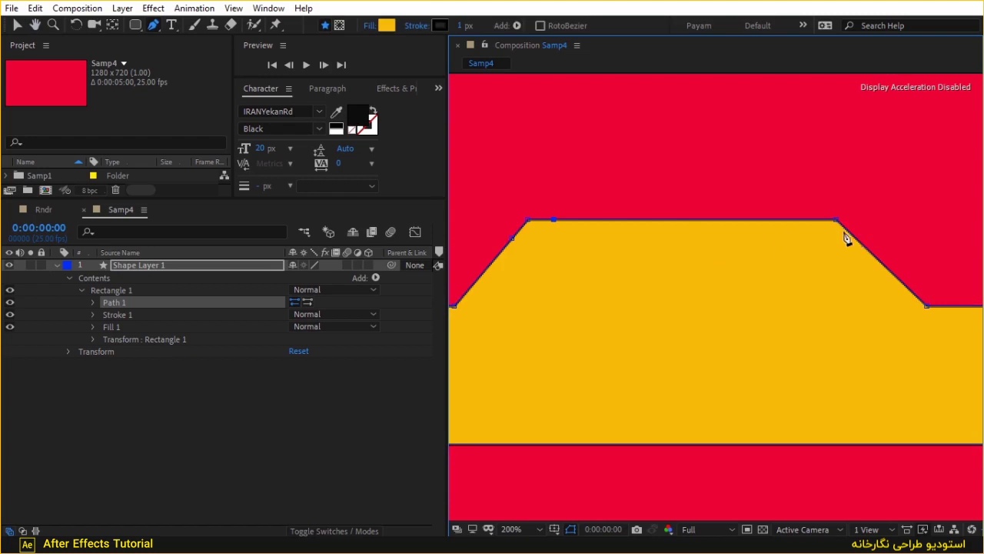
pyautogui.click(810, 219)
pyautogui.click(836, 220)
pyautogui.click(529, 221)
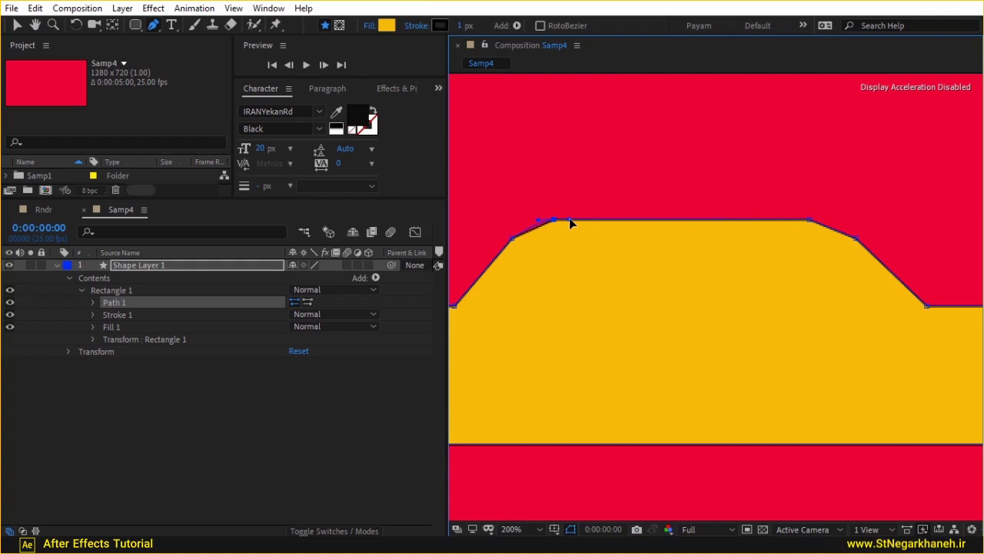
pyautogui.press('super+space')
pyautogui.moveTo(570, 223)
pyautogui.mouseDown()
pyautogui.moveTo(534, 224)
pyautogui.moveTo(583, 225)
pyautogui.mouseUp()
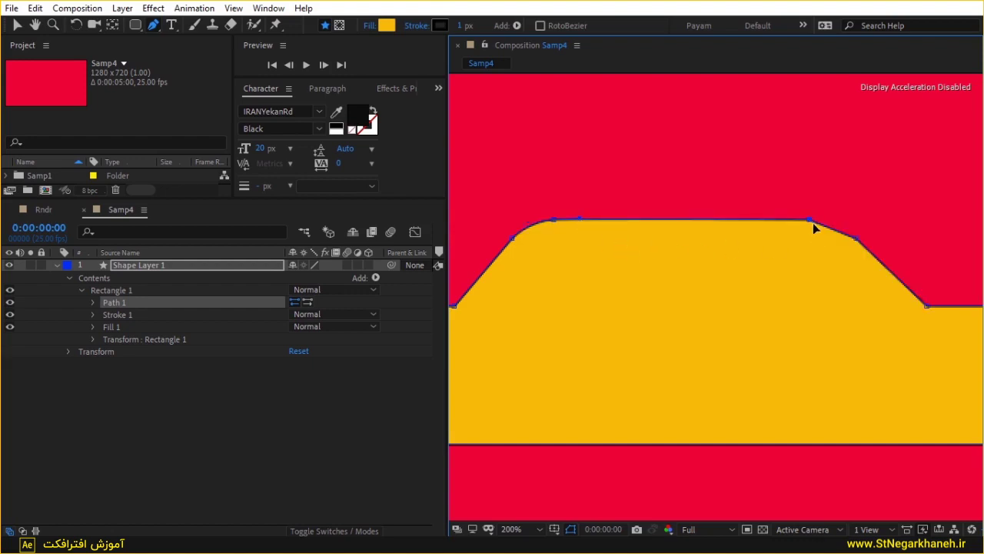
pyautogui.moveTo(813, 223); pyautogui.dragTo(836, 226)
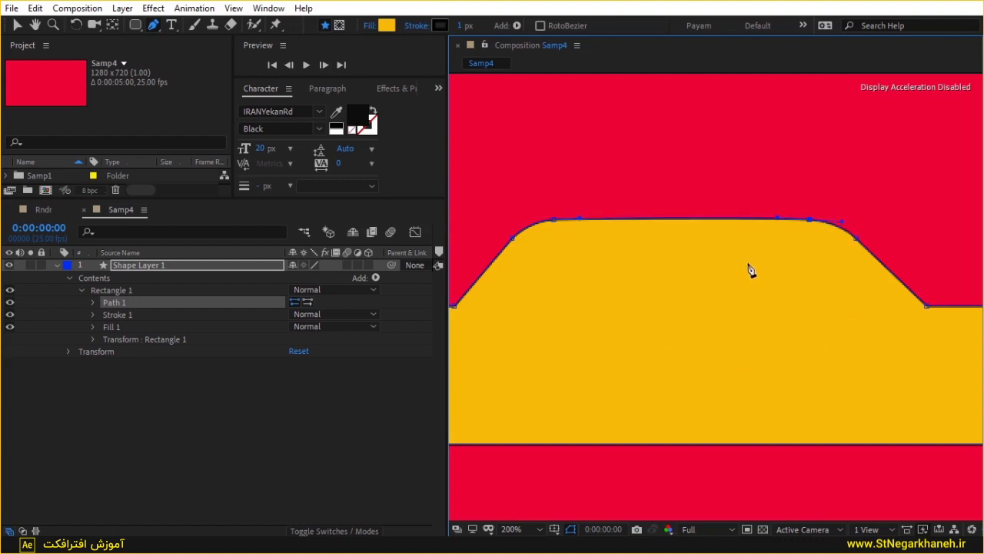
pyautogui.moveTo(684, 283); pyautogui.dragTo(800, 223)
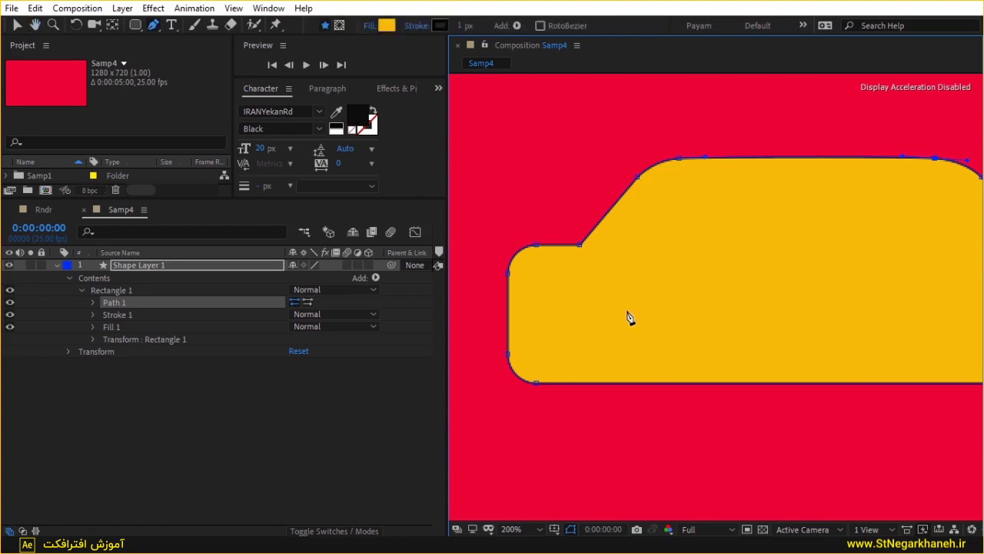
pyautogui.click(387, 403)
pyautogui.press('/')
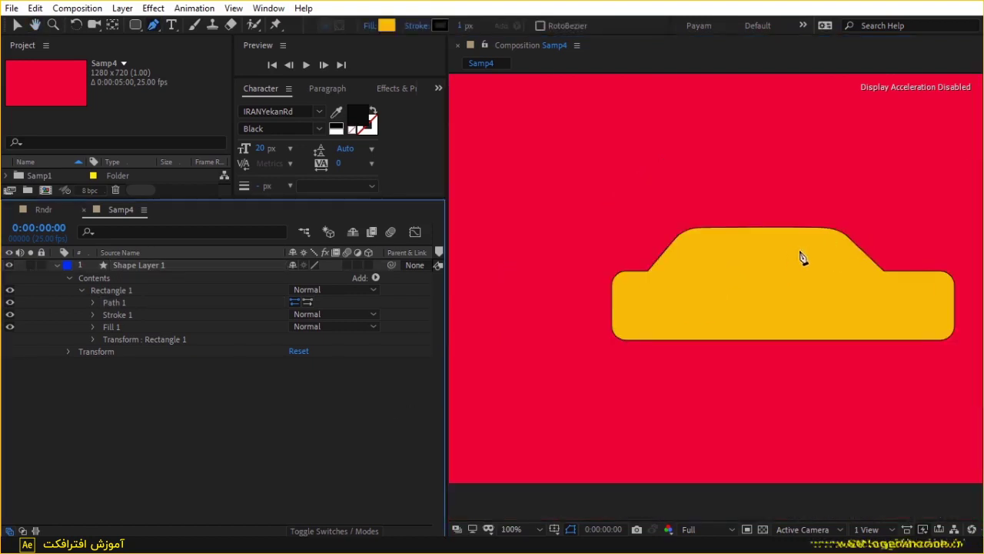
# - Select the car body's bottom-edge points on Path 1 and nudge them upward
pyautogui.moveTo(868, 248)
pyautogui.mouseDown()
pyautogui.moveTo(775, 282)
pyautogui.moveTo(771, 303)
pyautogui.mouseUp()
pyautogui.press('g')
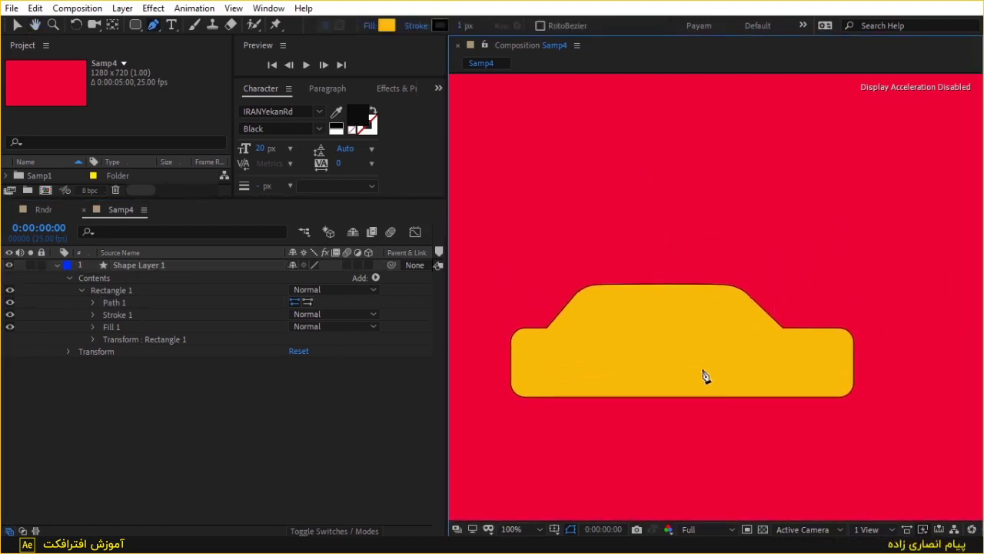
pyautogui.click(732, 384)
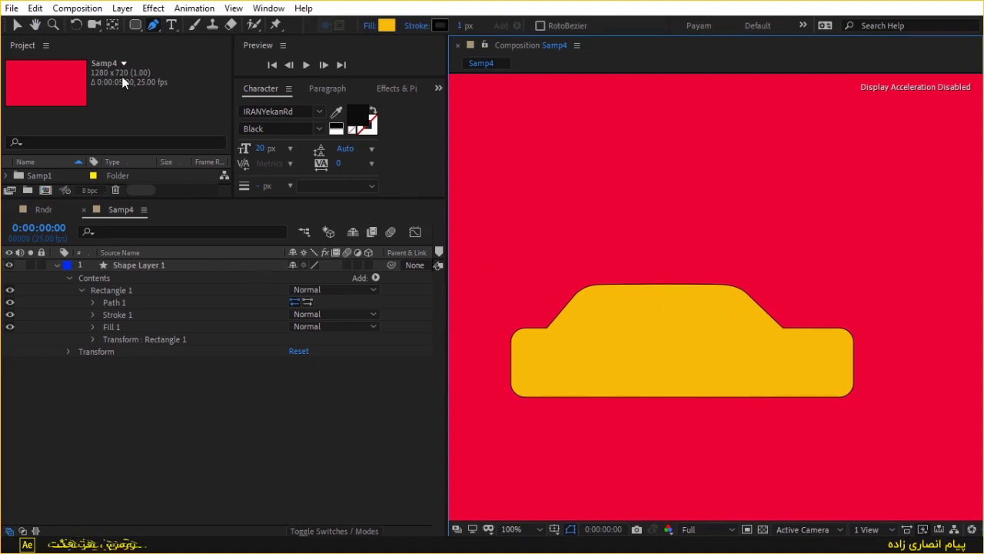
pyautogui.click(122, 305)
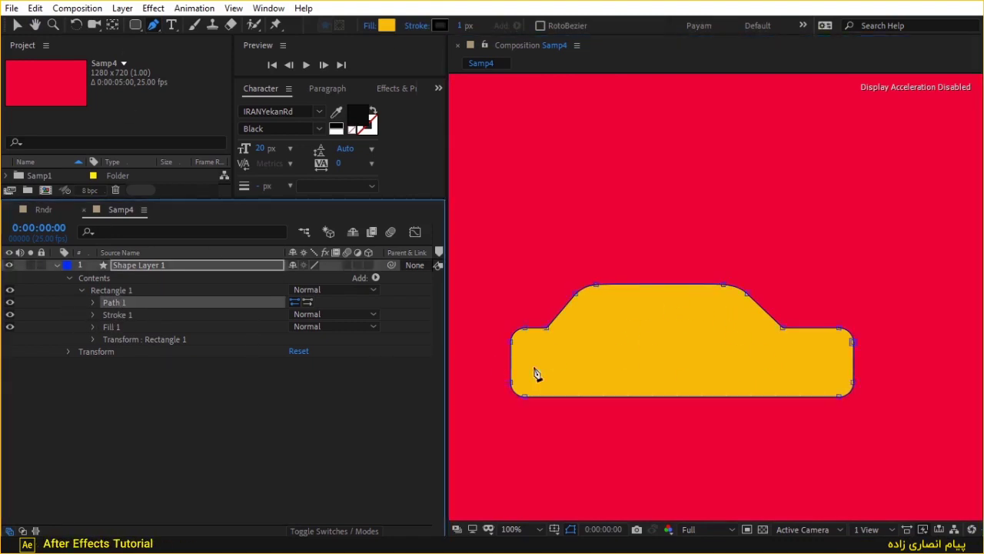
pyautogui.moveTo(903, 379)
pyautogui.mouseDown()
pyautogui.moveTo(567, 409)
pyautogui.moveTo(487, 398)
pyautogui.moveTo(511, 373)
pyautogui.mouseUp()
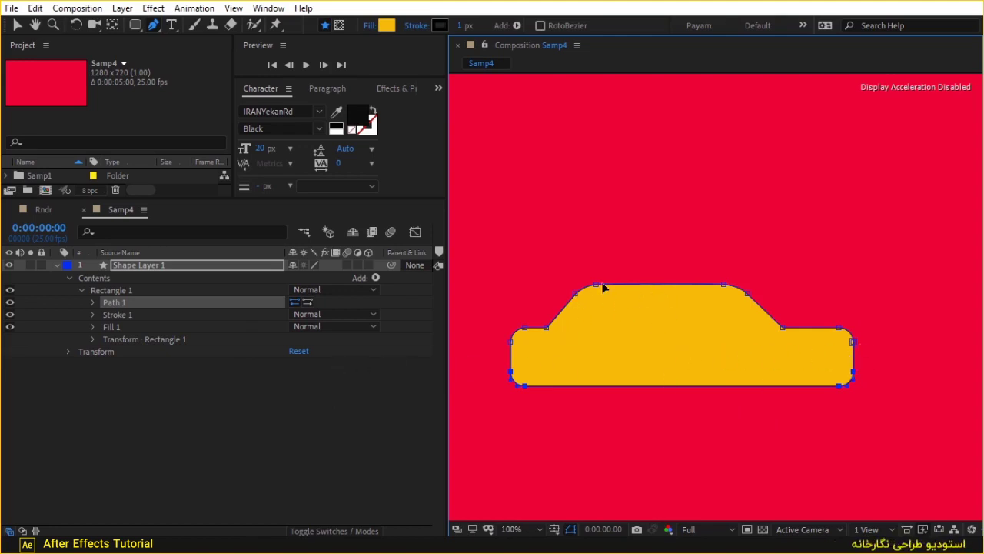
# - Rename the Rectangle 1 body group to 'بدنه اصلی'
pyautogui.click(82, 290)
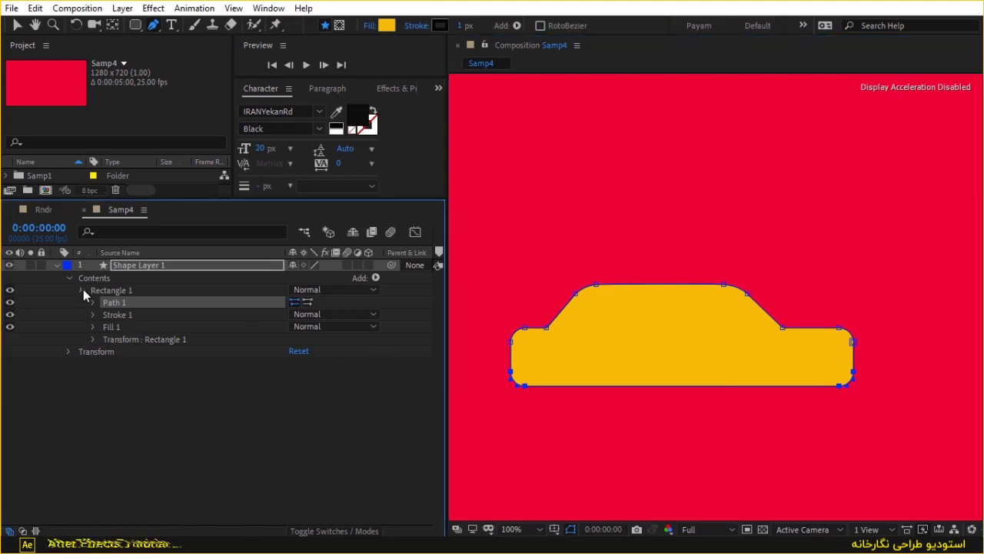
pyautogui.click(122, 291)
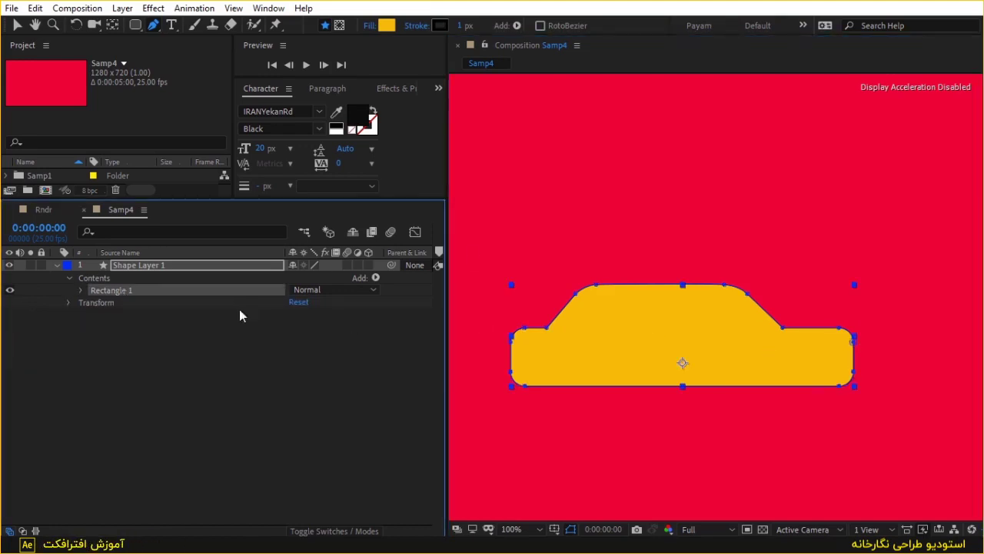
pyautogui.press('Return')
pyautogui.press('BackSpace')
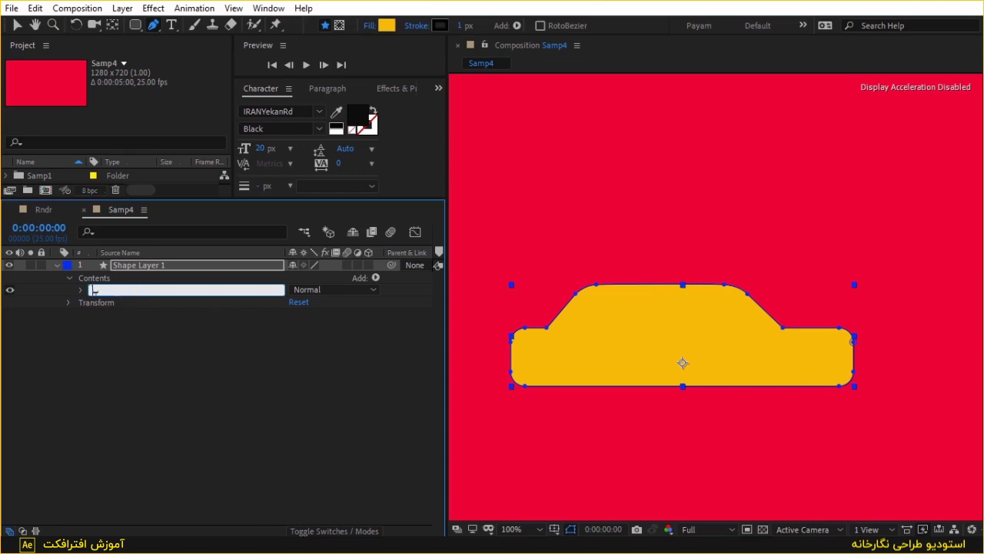
pyautogui.write('بدنه اصلی')
pyautogui.press('Return')
pyautogui.press('Return')
# - Rename Shape Layer 1 to 'Car'
pyautogui.click(119, 326)
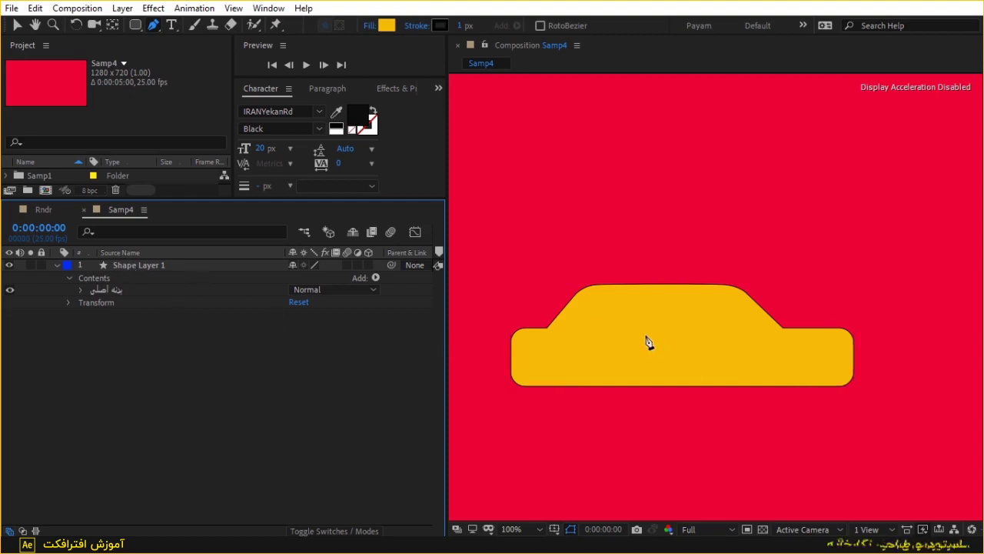
pyautogui.click(146, 266)
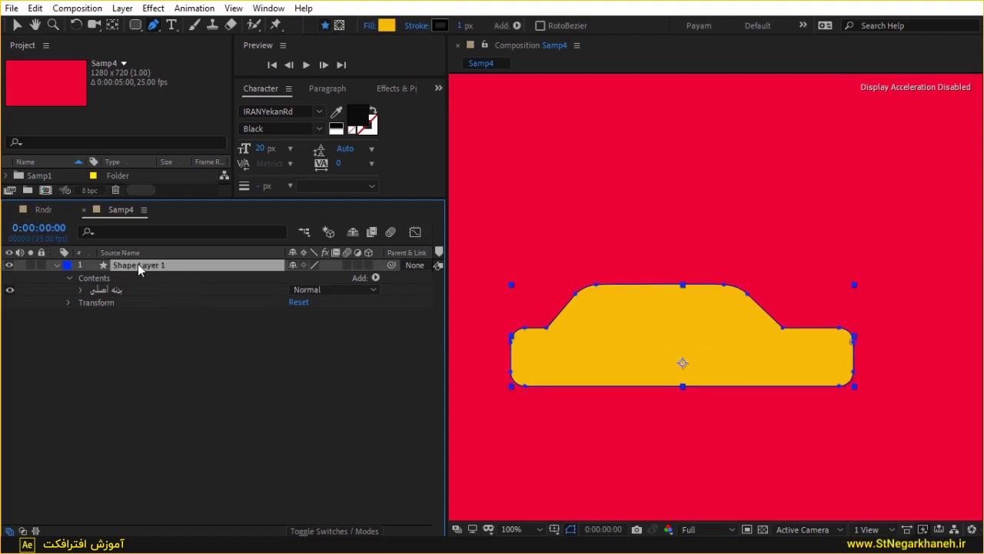
pyautogui.press('Return')
pyautogui.write('Car')
pyautogui.press('Return')
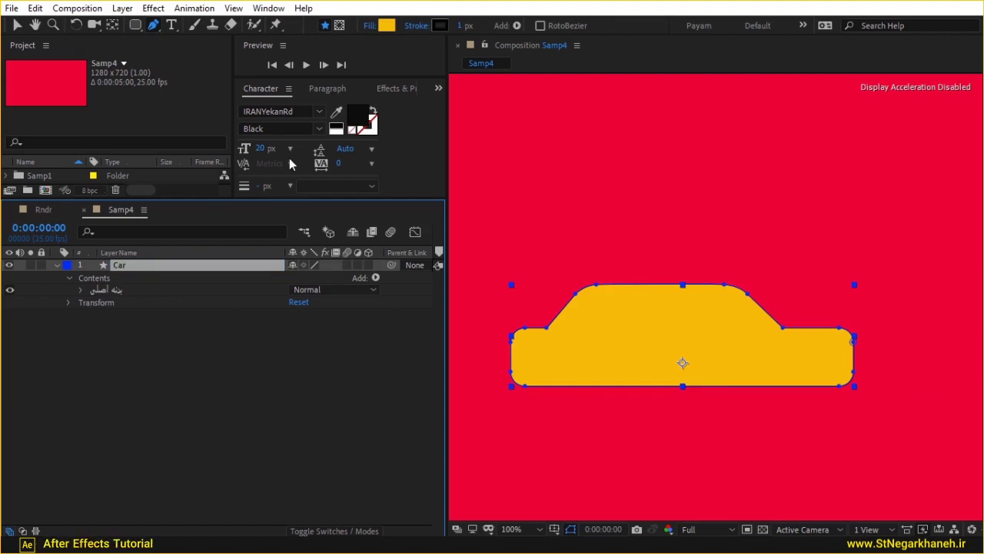
# - Draw a rectangle over the car's cabin and convert its path to a Bezier path
pyautogui.click(136, 24)
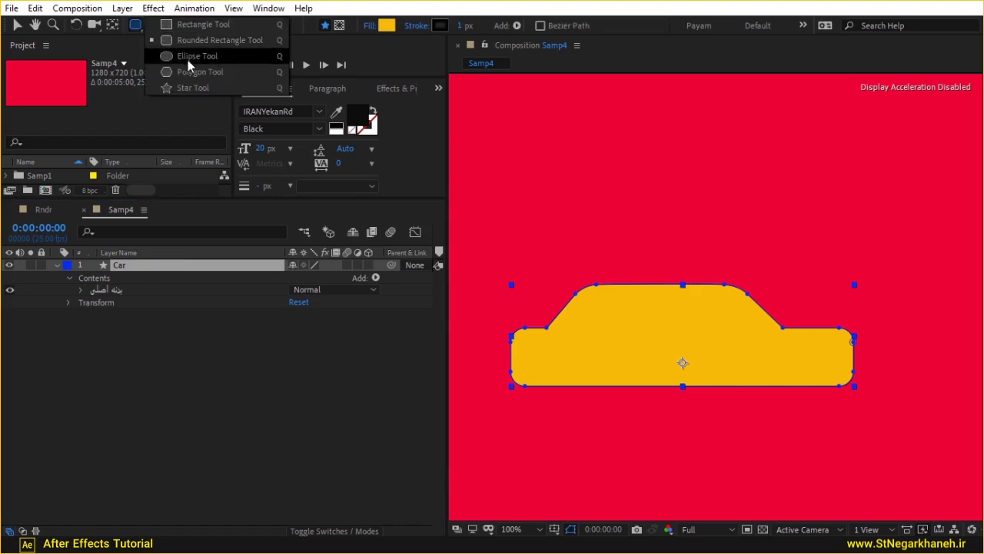
pyautogui.click(188, 24)
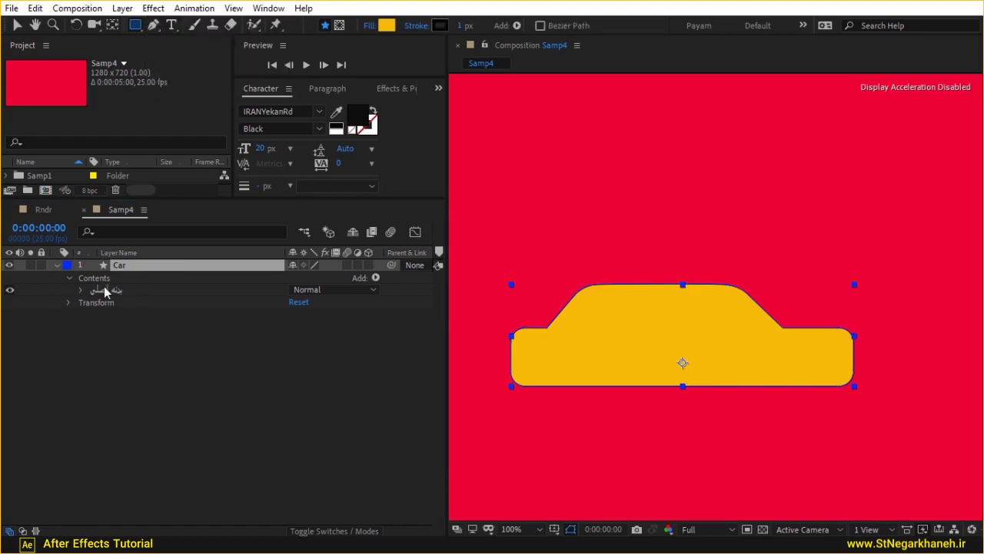
pyautogui.press('.')
pyautogui.moveTo(739, 336); pyautogui.dragTo(793, 327)
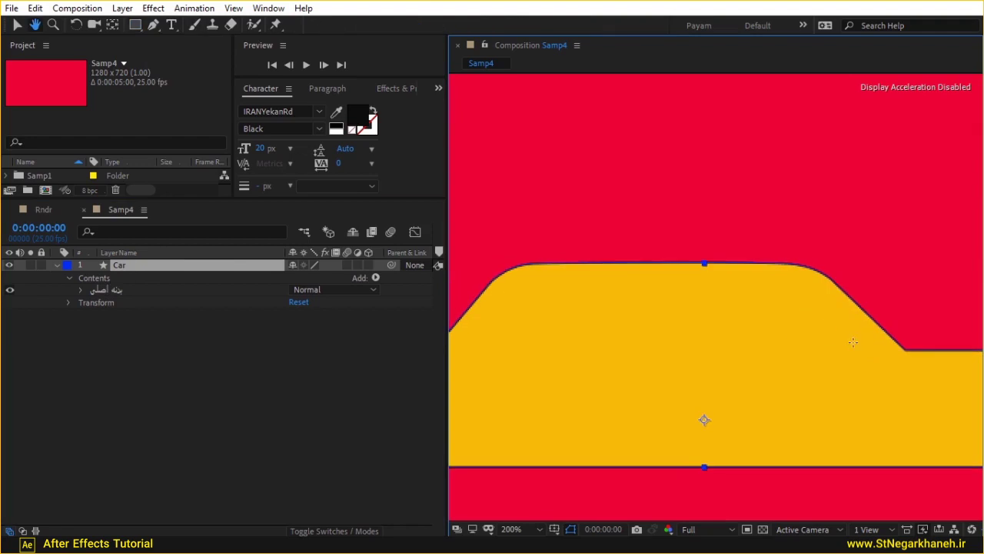
pyautogui.moveTo(854, 352); pyautogui.dragTo(682, 274)
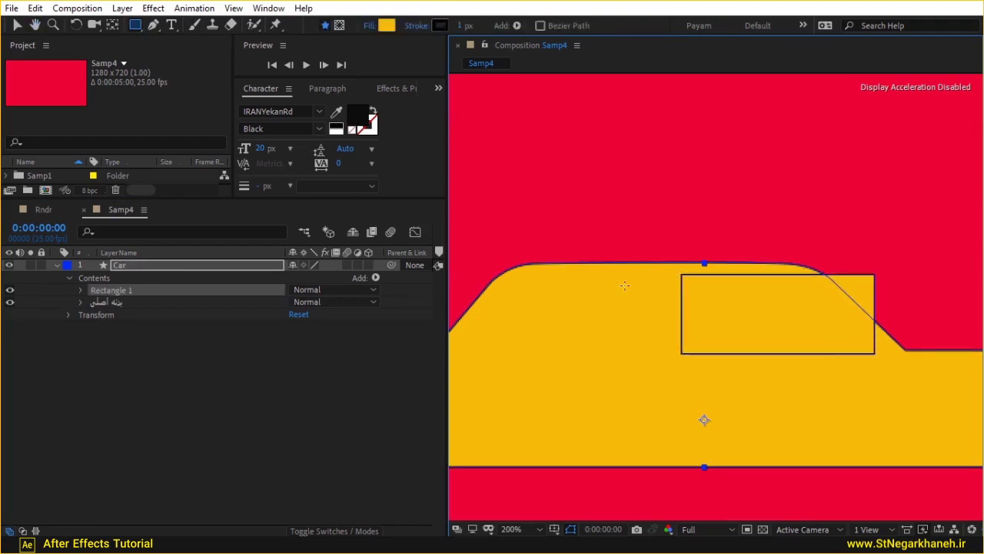
pyautogui.click(115, 295)
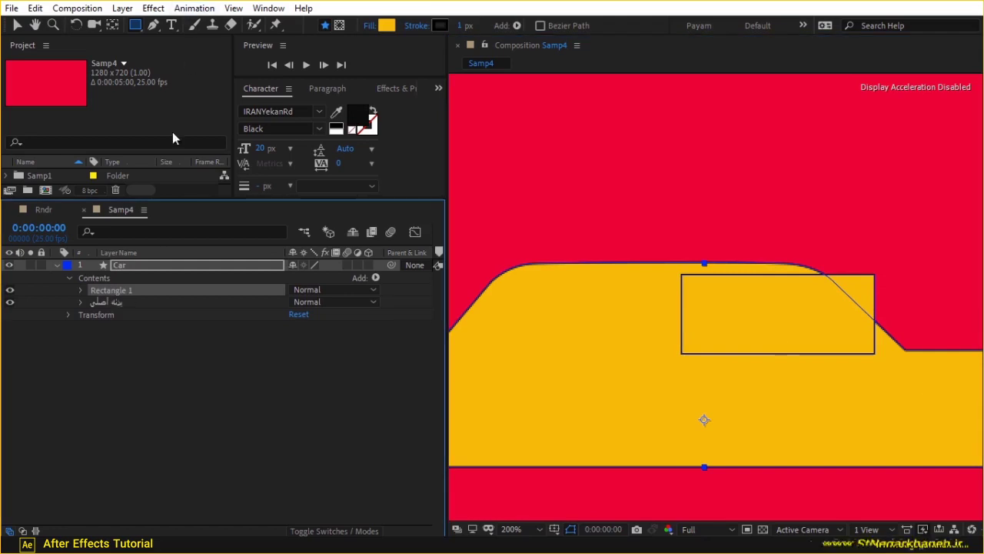
pyautogui.click(81, 290)
pyautogui.rightClick(135, 304)
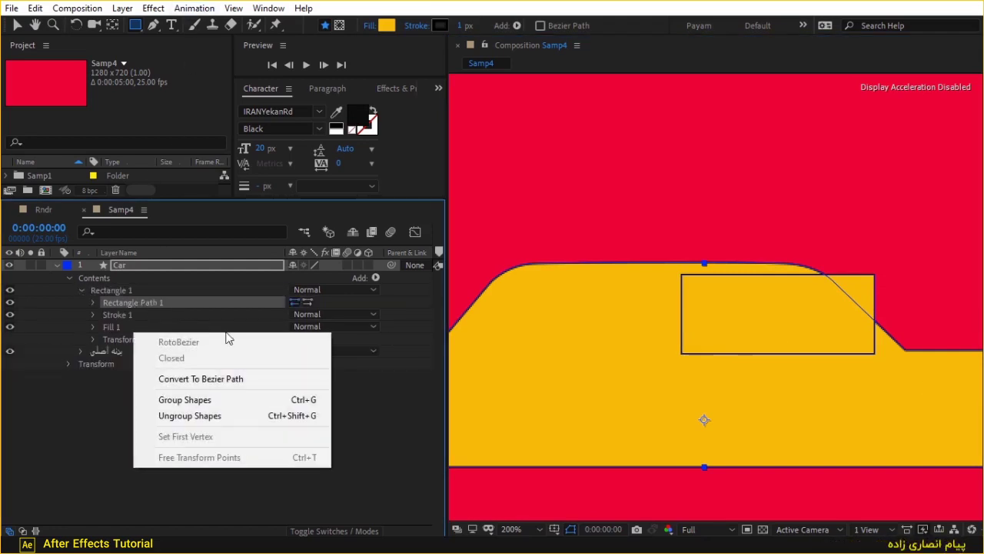
pyautogui.click(228, 379)
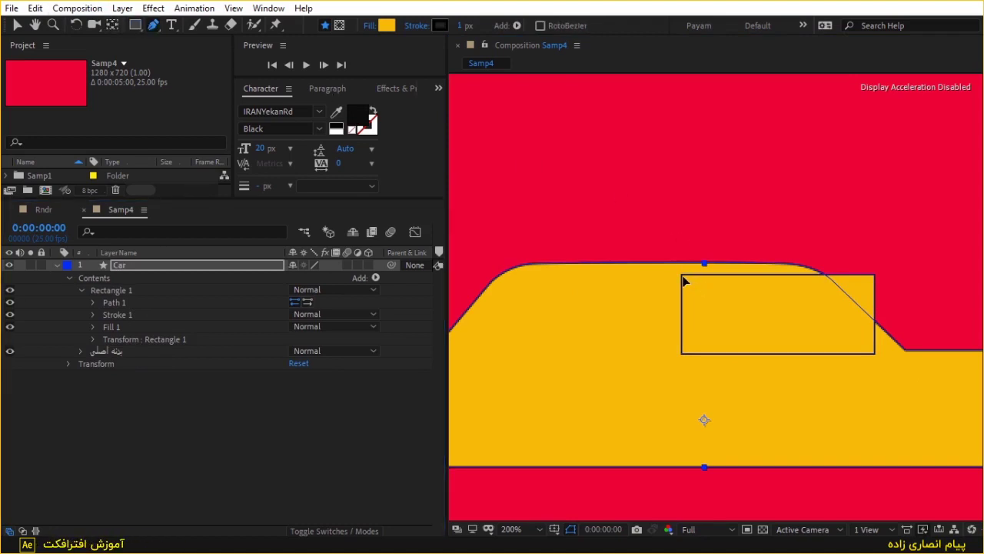
pyautogui.click(683, 278)
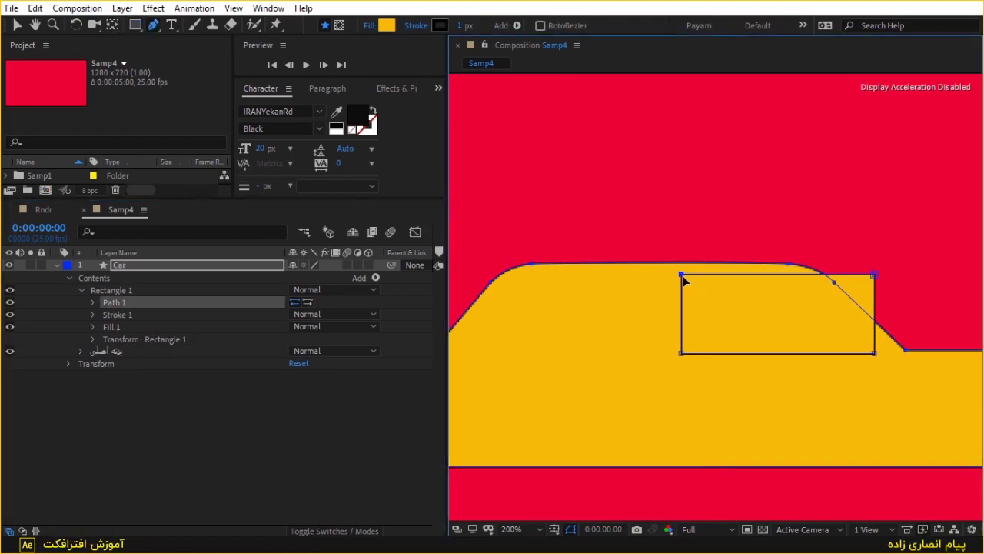
# - Drag the rectangle's corners into a slanted parallelogram window inside the cabin
pyautogui.click(875, 275)
pyautogui.moveTo(681, 276); pyautogui.dragTo(620, 276)
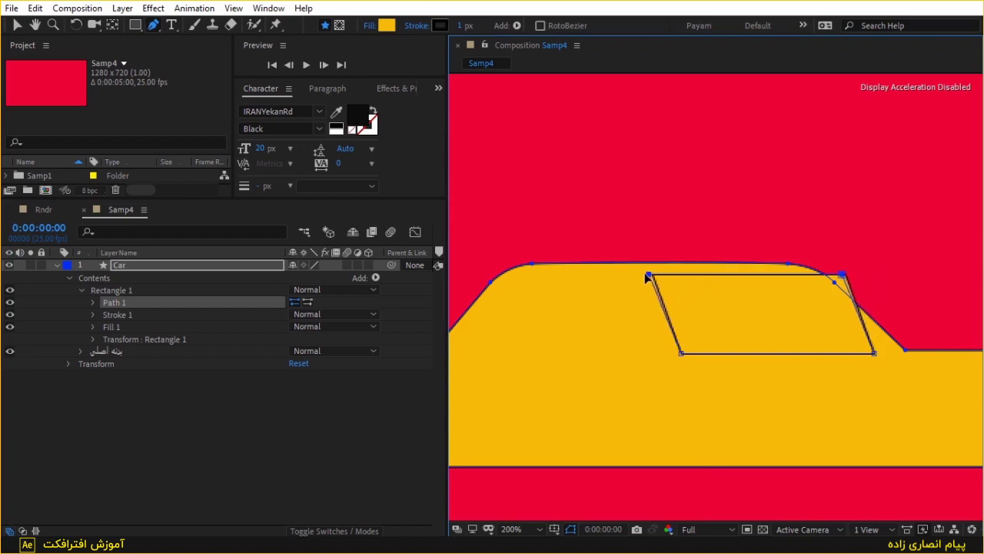
pyautogui.click(874, 354)
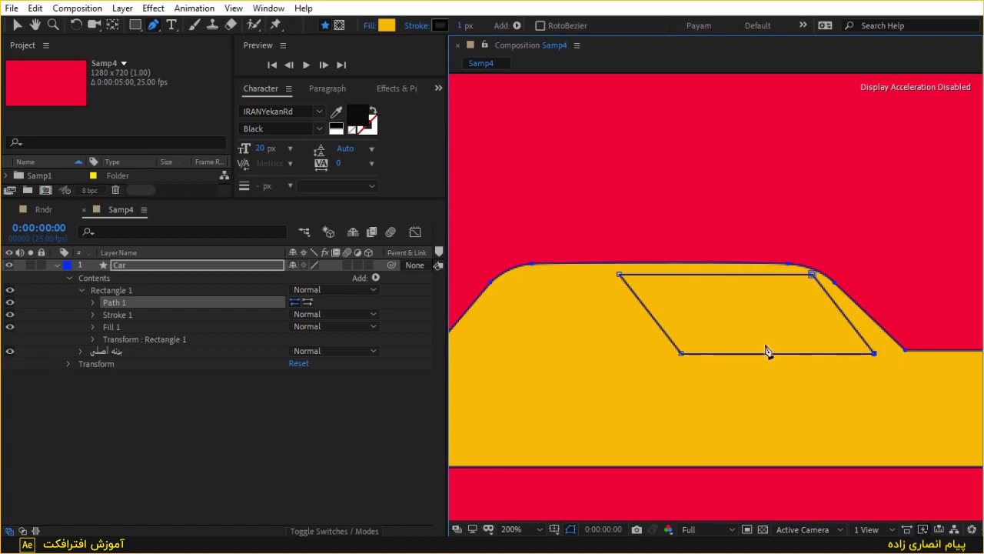
pyautogui.moveTo(877, 354); pyautogui.dragTo(892, 354)
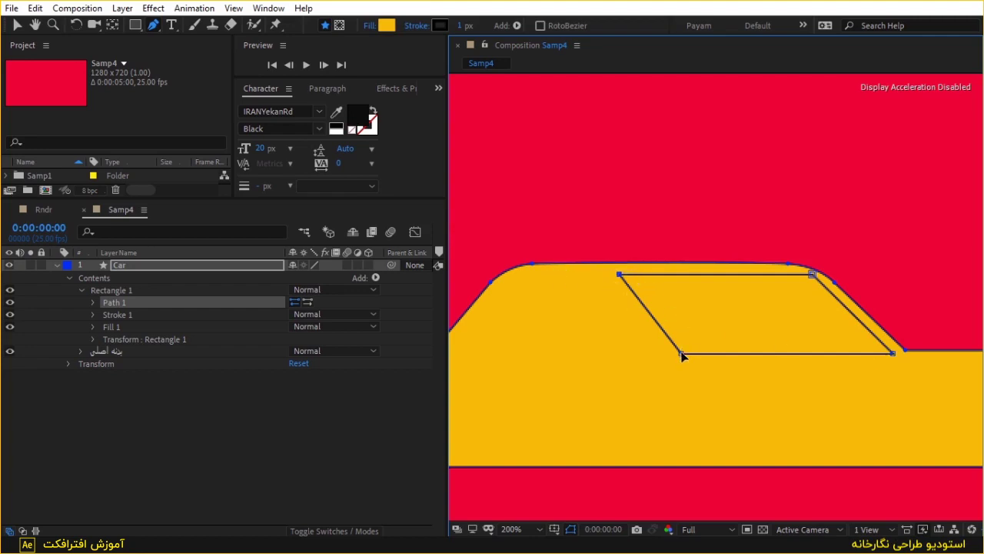
pyautogui.moveTo(682, 354); pyautogui.dragTo(706, 353)
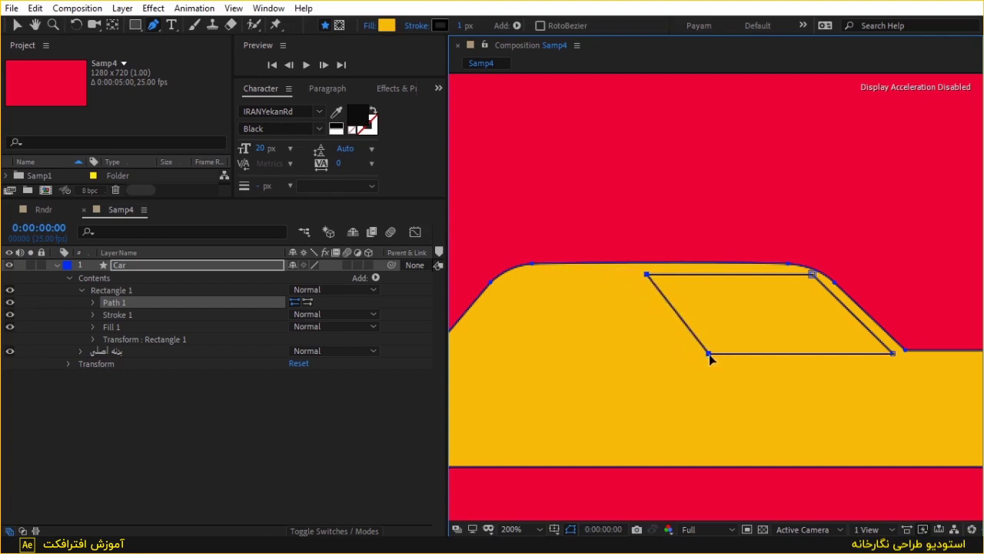
pyautogui.press(',')
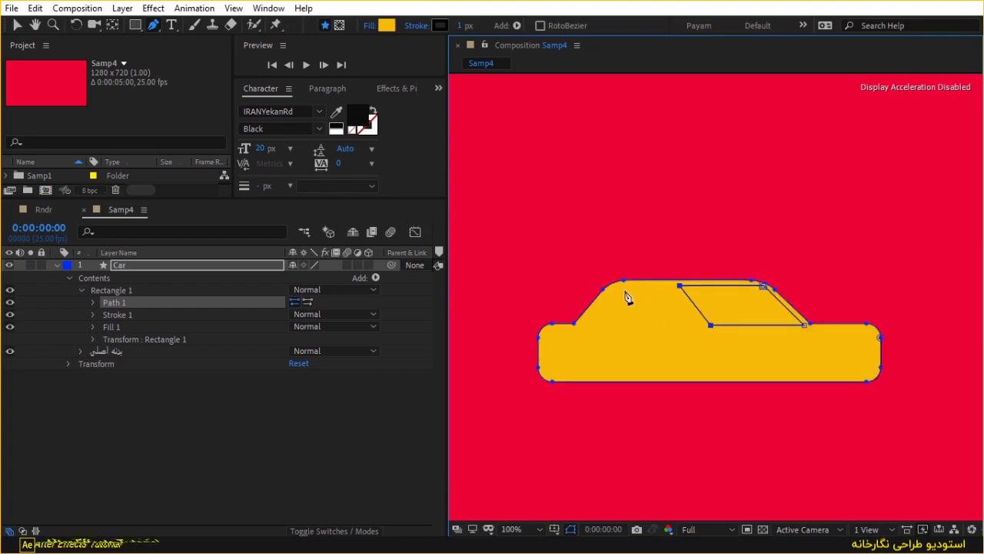
pyautogui.press('.')
# - Adjust the car body's roof corner points at both ends of the cabin
pyautogui.moveTo(572, 306); pyautogui.dragTo(675, 259)
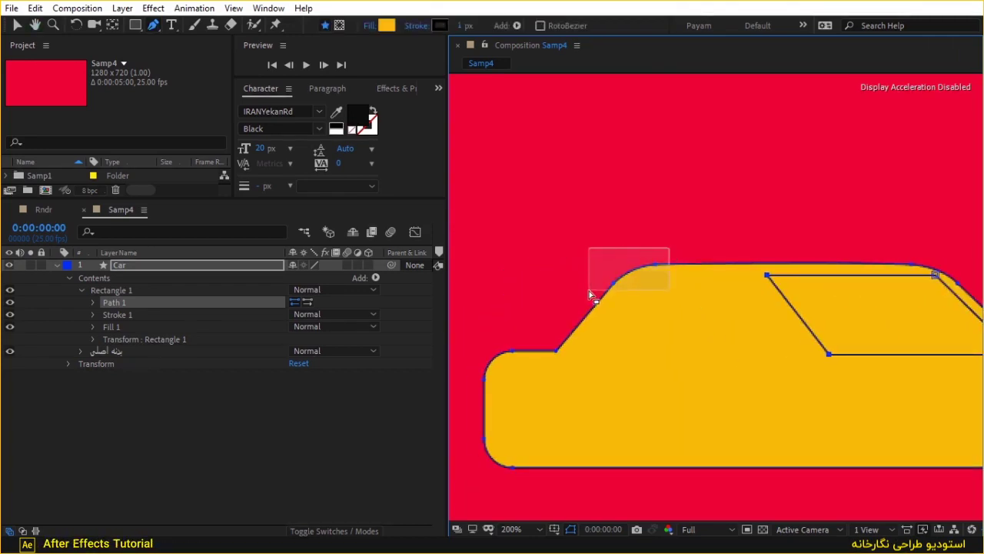
pyautogui.moveTo(614, 286); pyautogui.dragTo(599, 286)
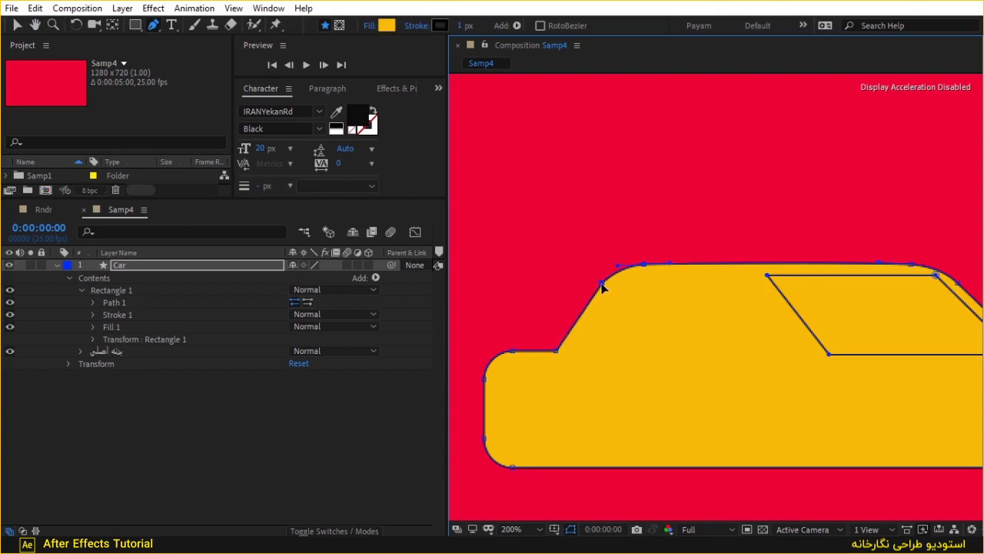
pyautogui.moveTo(718, 264); pyautogui.dragTo(500, 245)
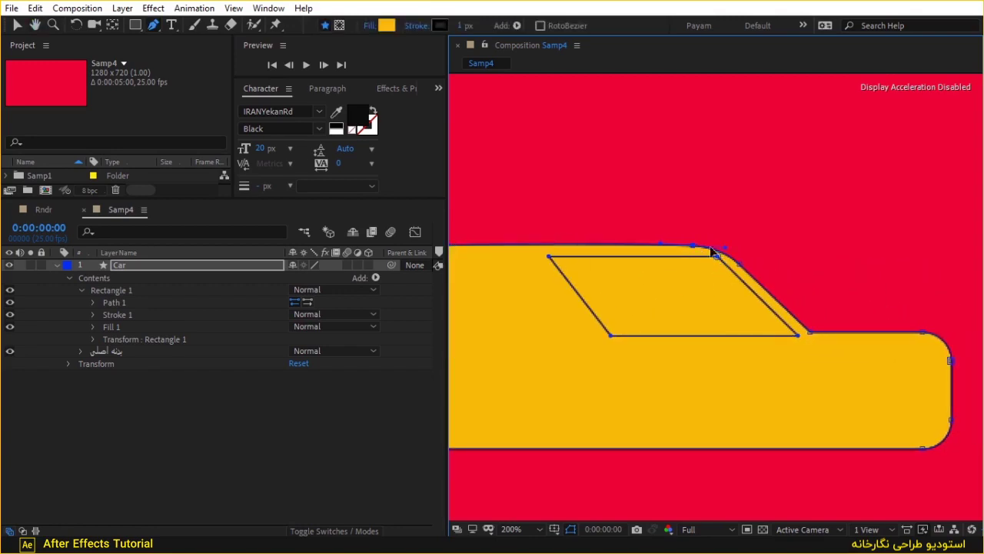
pyautogui.moveTo(740, 265); pyautogui.dragTo(753, 267)
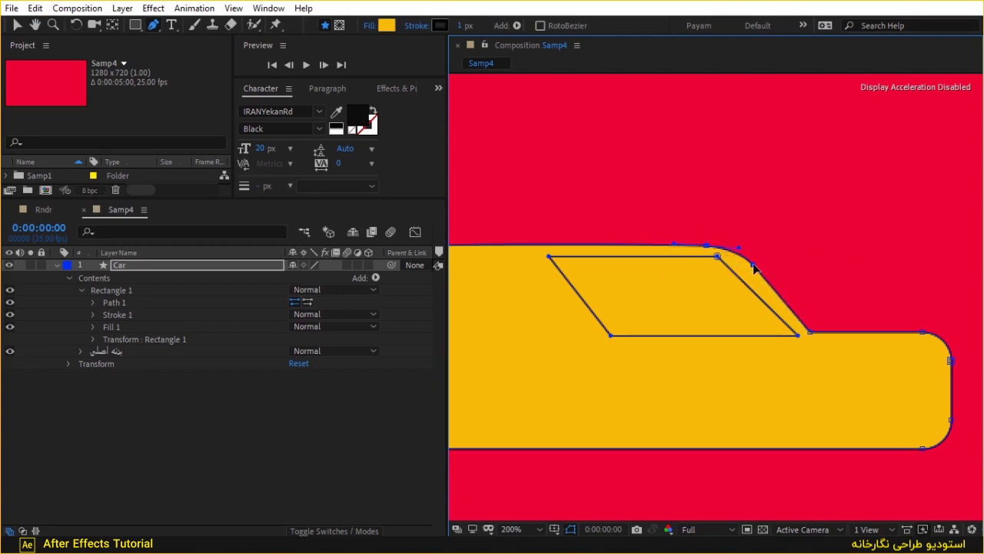
# - Fine-tune the window's corner points and centre the car in the frame
pyautogui.click(717, 257)
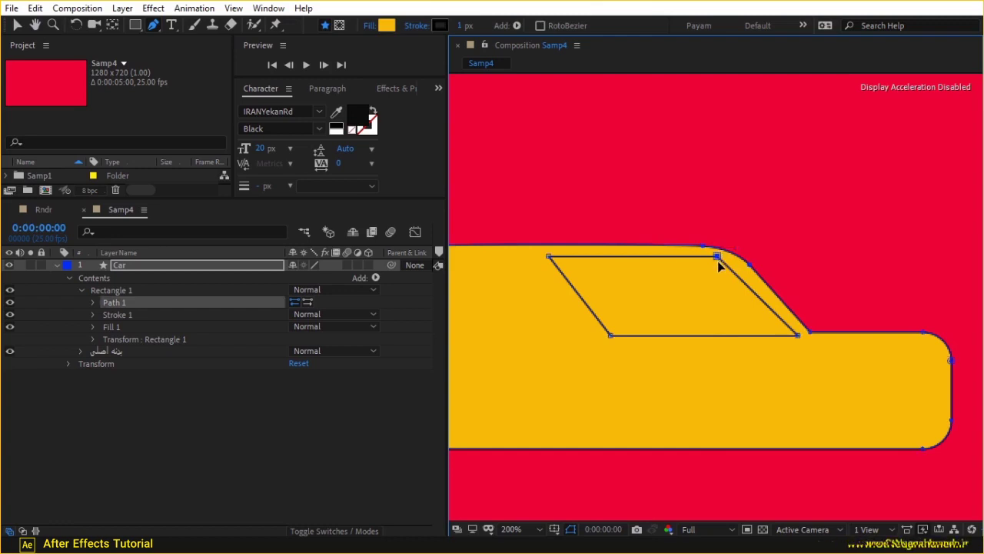
pyautogui.moveTo(717, 261); pyautogui.dragTo(728, 262)
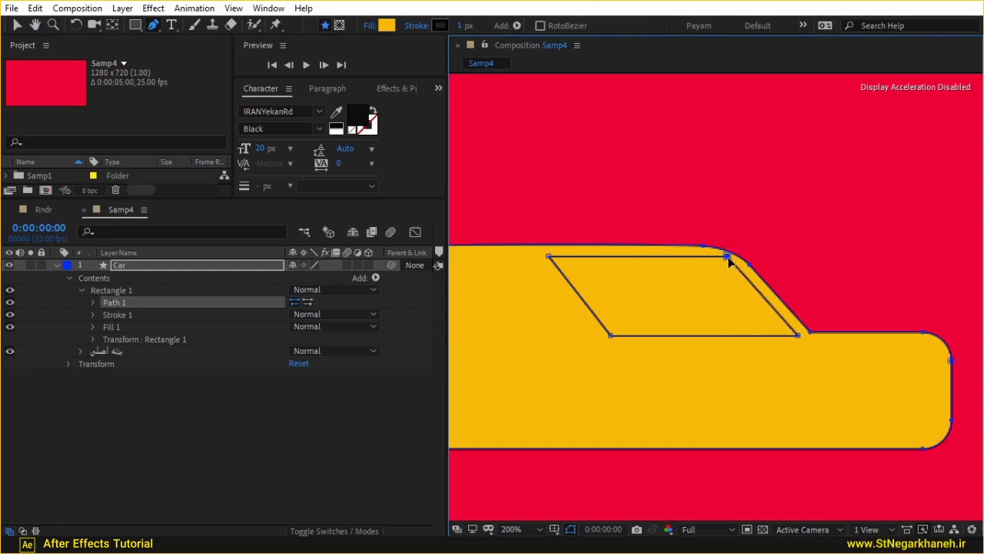
pyautogui.moveTo(550, 261); pyautogui.dragTo(562, 261)
pyautogui.press(',')
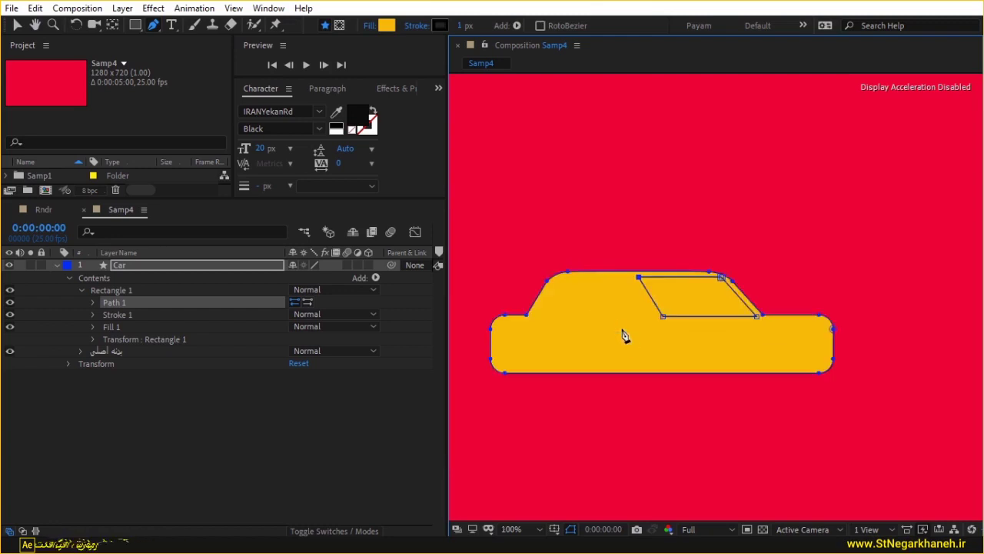
pyautogui.click(663, 316)
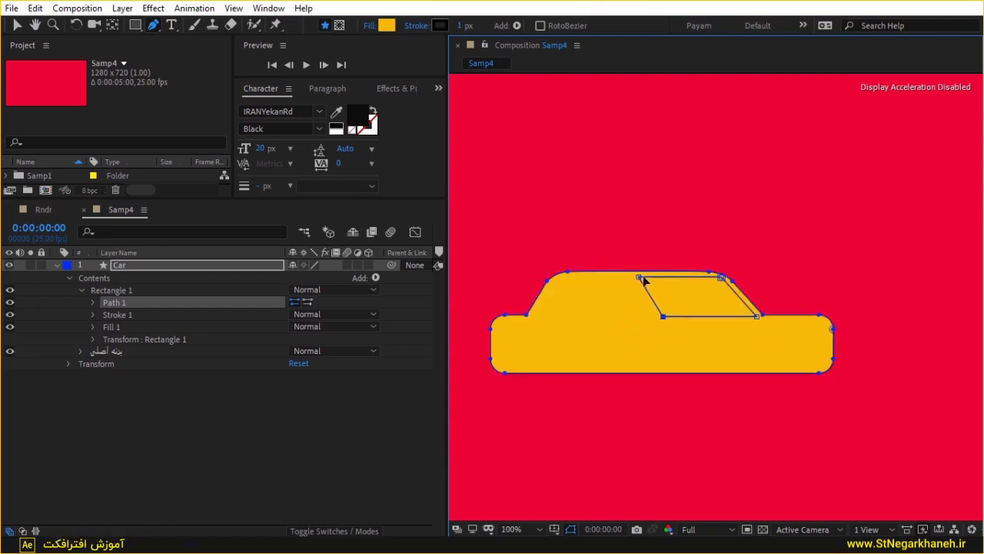
pyautogui.moveTo(638, 279); pyautogui.dragTo(625, 280)
pyautogui.moveTo(650, 316); pyautogui.dragTo(642, 316)
pyautogui.click(134, 296)
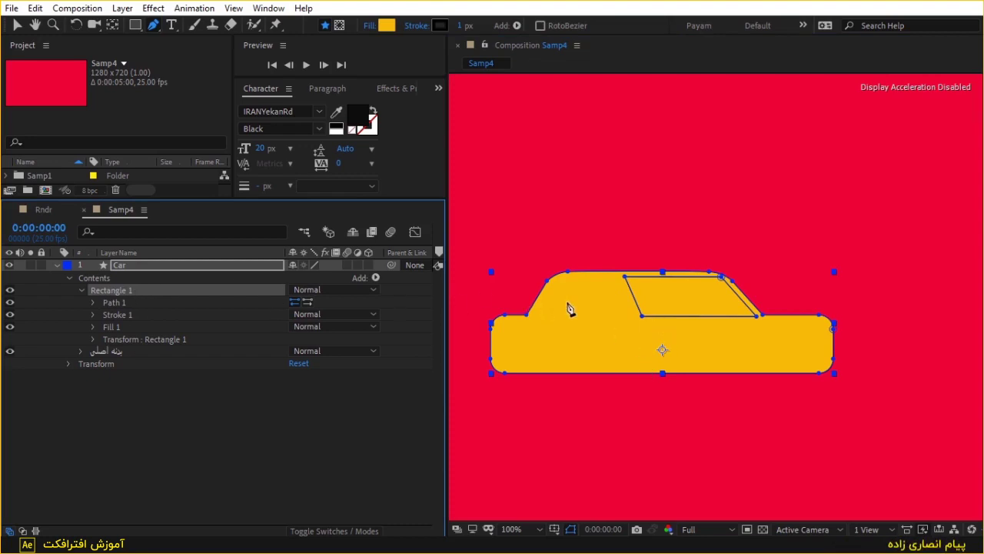
pyautogui.moveTo(570, 309); pyautogui.dragTo(624, 305)
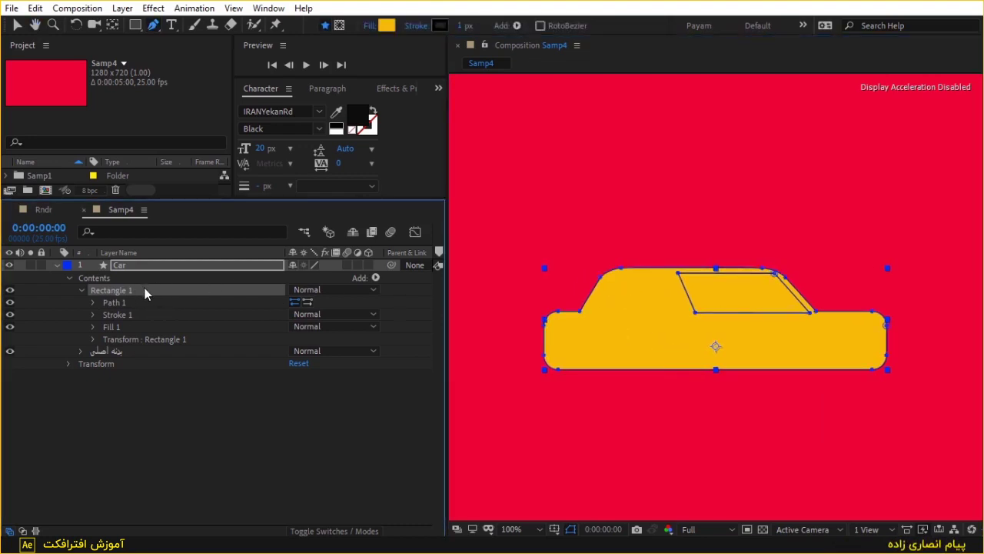
# - Rename the window group to 'شیشه'
pyautogui.press('Return')
pyautogui.write('a')
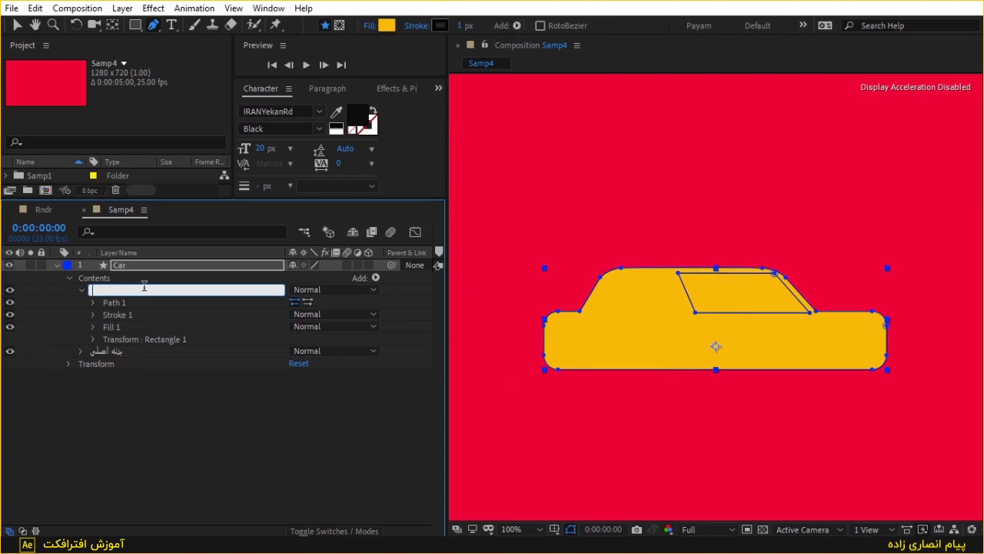
pyautogui.write('یشه')
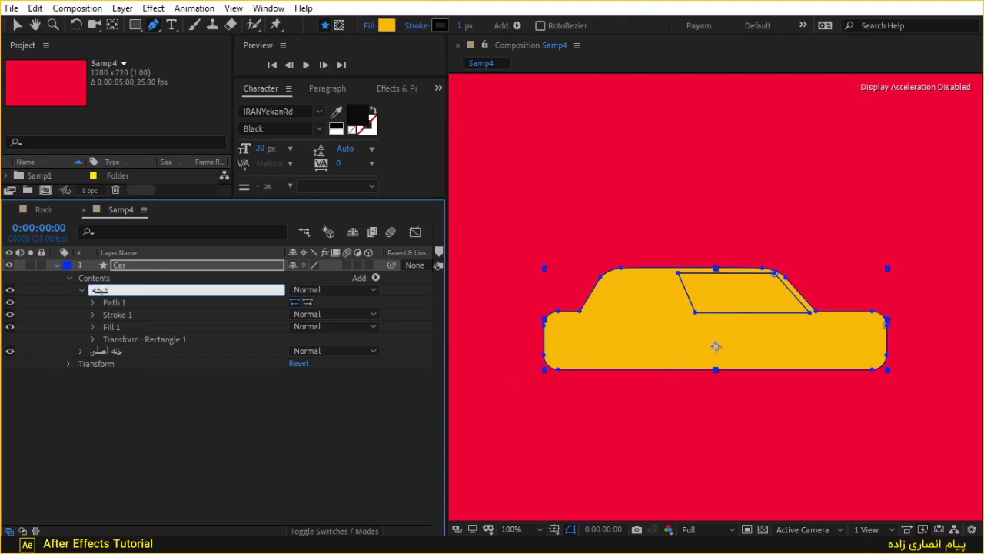
pyautogui.press('Return')
# - Duplicate the window group as شیشه 2 and move its path left onto the cabin
pyautogui.hotkey('ctrl', 'd')
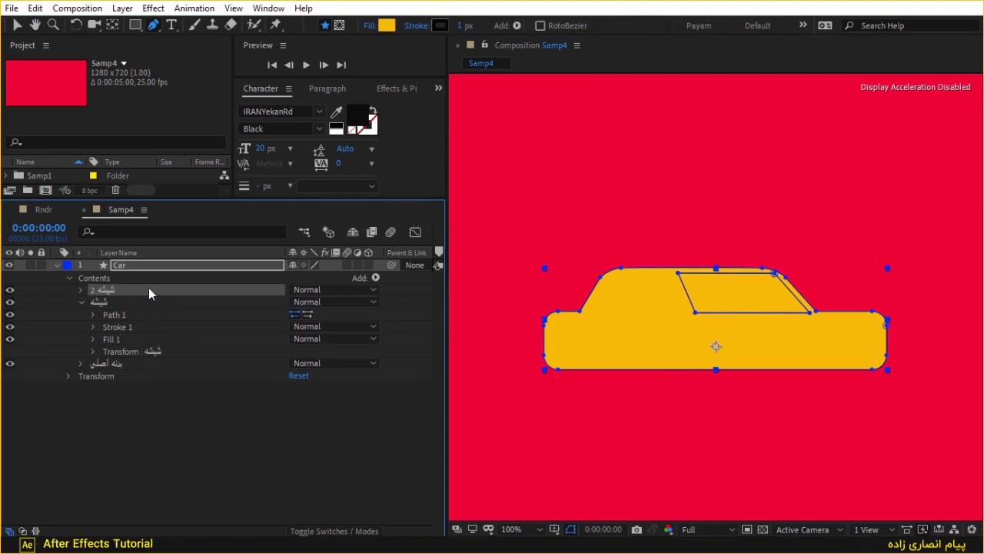
pyautogui.click(82, 302)
pyautogui.click(81, 289)
pyautogui.click(93, 302)
pyautogui.click(132, 313)
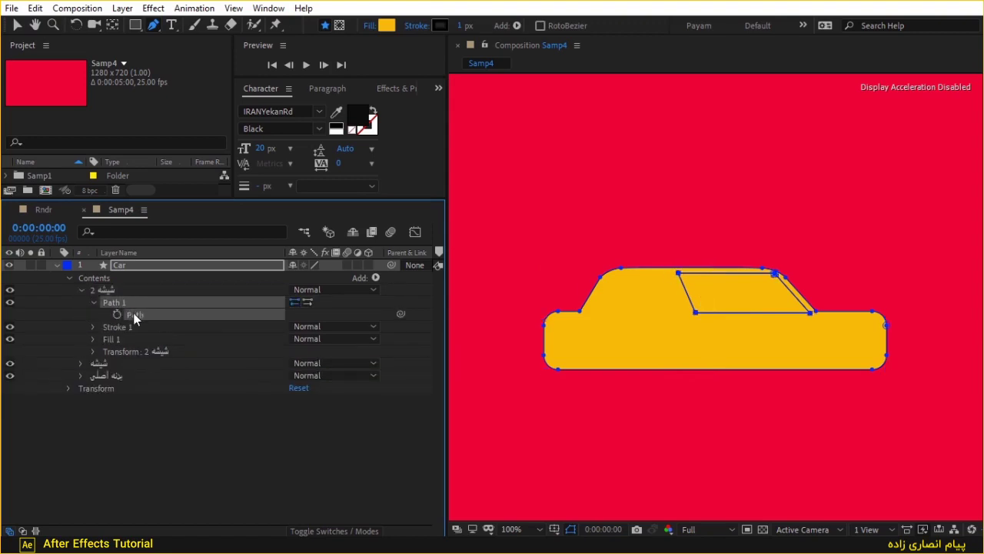
pyautogui.moveTo(680, 278)
pyautogui.mouseDown()
pyautogui.moveTo(552, 288)
pyautogui.moveTo(743, 273)
pyautogui.moveTo(545, 277)
pyautogui.moveTo(606, 280)
pyautogui.moveTo(593, 279)
pyautogui.mouseUp()
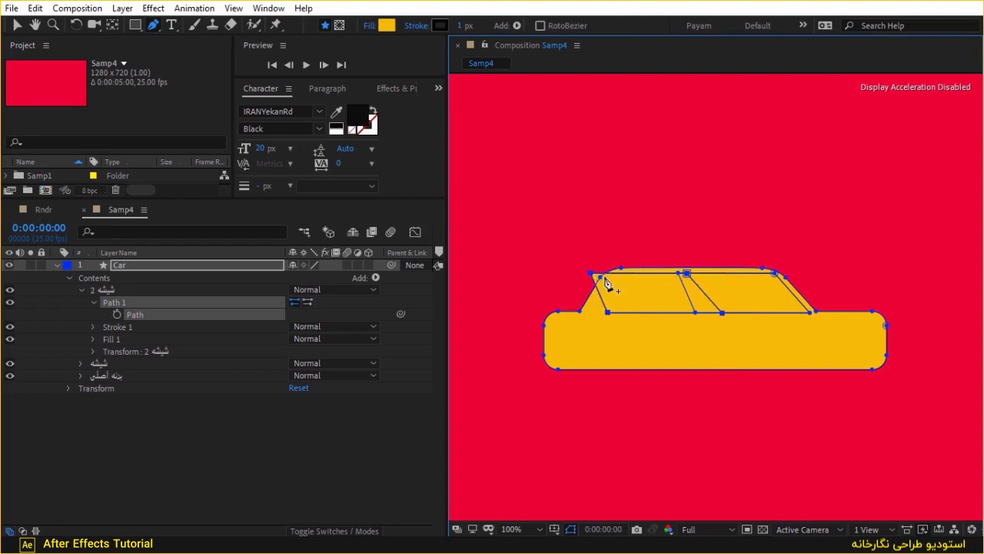
# - Drag the copy's corners into a left window with a slanted pillar beside the right window
pyautogui.press('.')
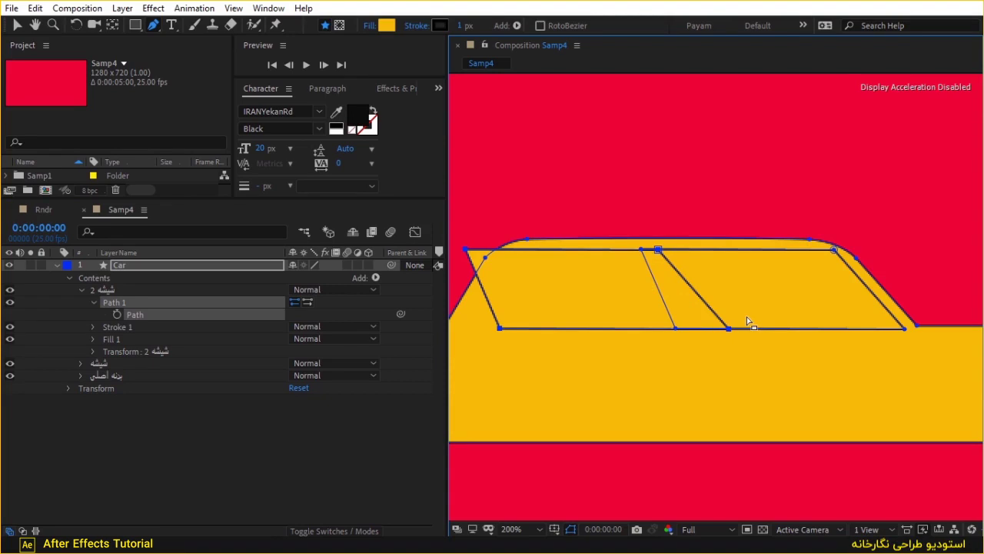
pyautogui.moveTo(728, 329); pyautogui.dragTo(659, 328)
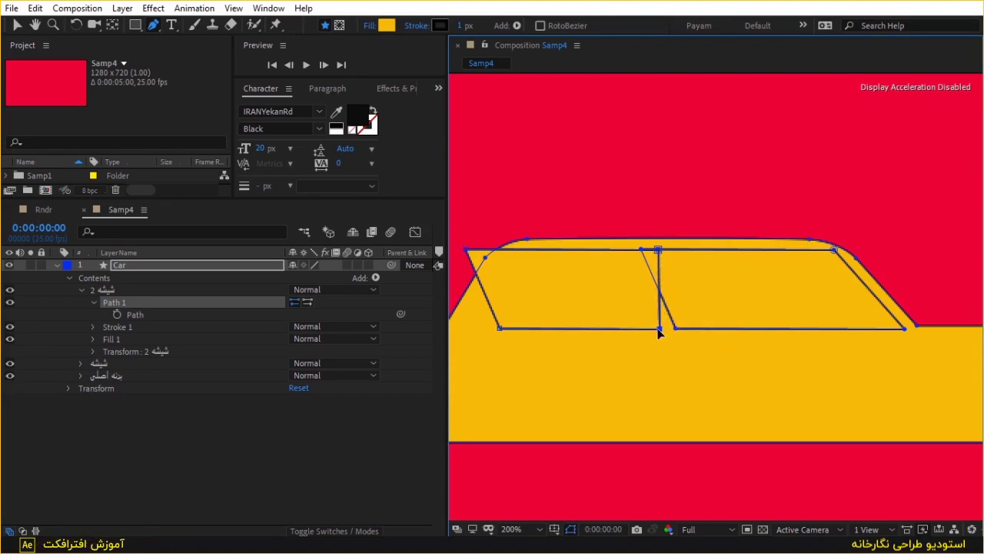
pyautogui.moveTo(659, 249); pyautogui.dragTo(626, 250)
pyautogui.hscroll(-3, 510, 326)
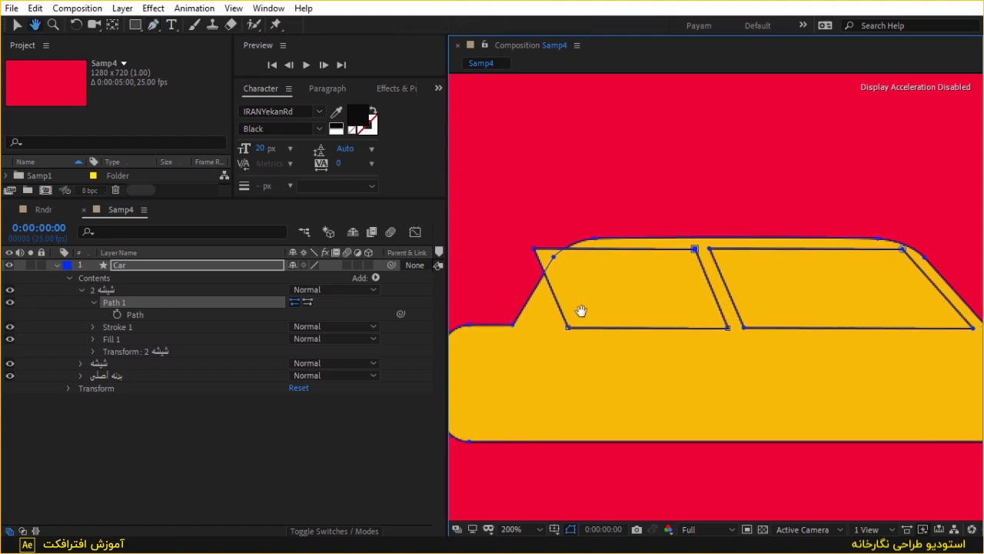
pyautogui.moveTo(569, 329)
pyautogui.mouseDown()
pyautogui.moveTo(536, 331)
pyautogui.moveTo(544, 329)
pyautogui.mouseUp()
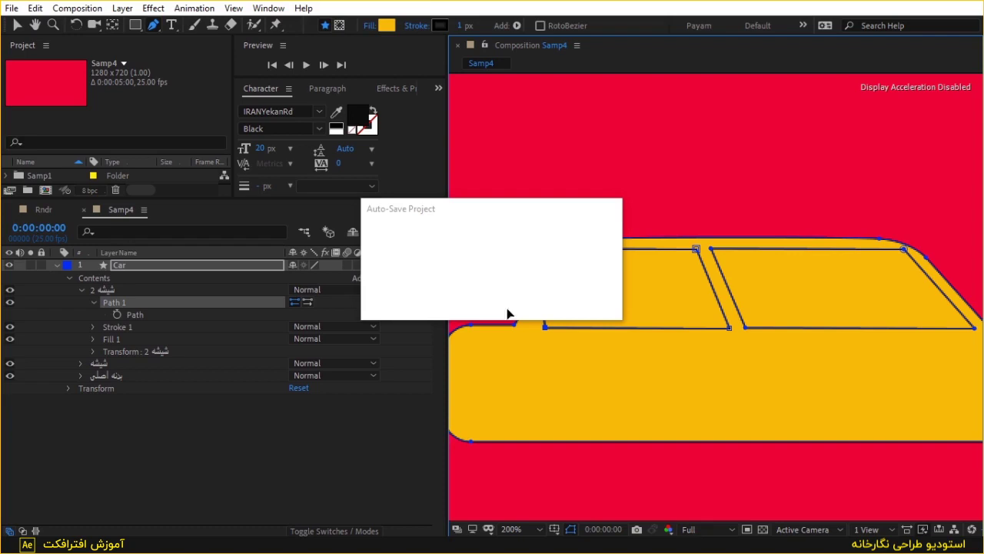
pyautogui.moveTo(536, 249); pyautogui.dragTo(587, 249)
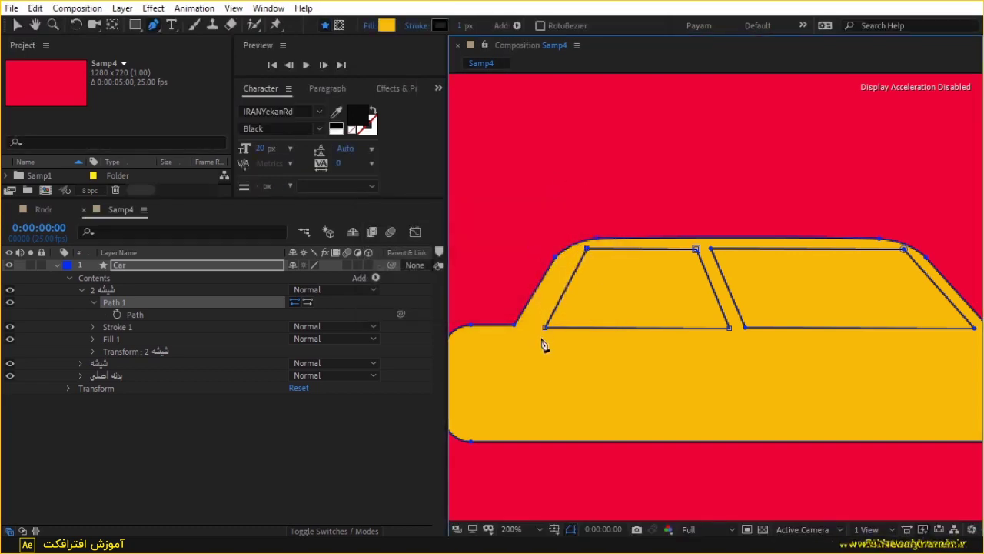
pyautogui.moveTo(545, 326); pyautogui.dragTo(556, 327)
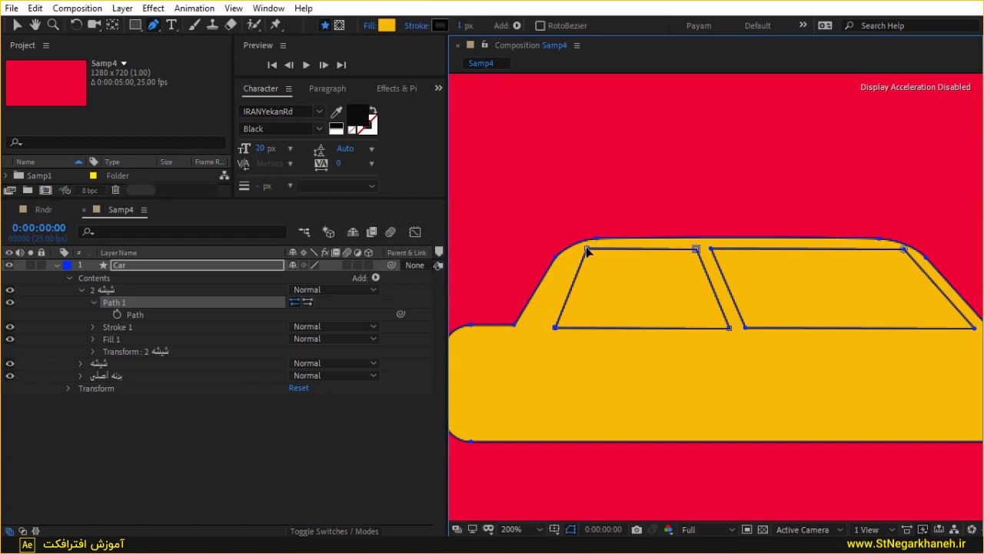
pyautogui.moveTo(587, 250); pyautogui.dragTo(594, 248)
# - Add a top-edge point so the left window's corner follows the rounded roof
pyautogui.click(611, 249)
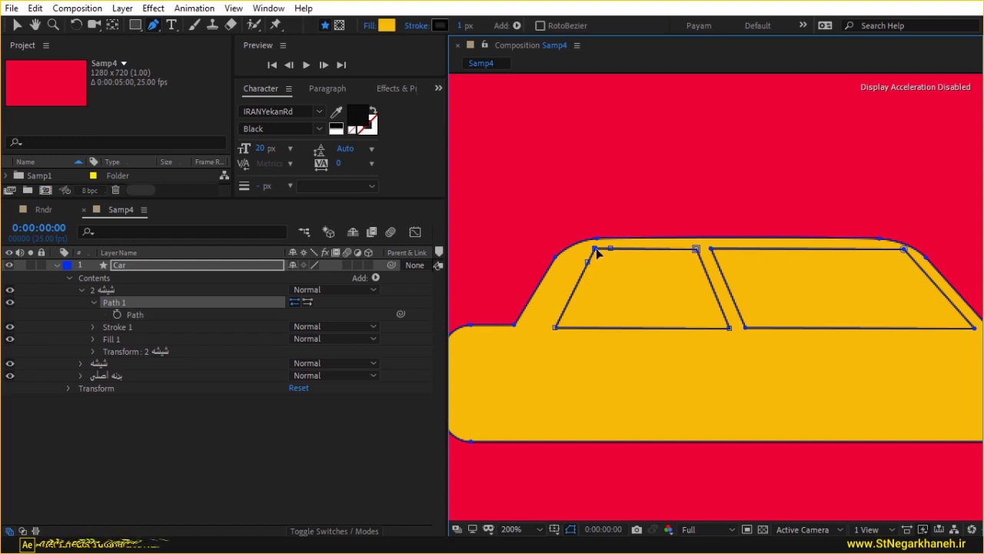
pyautogui.press('.')
pyautogui.moveTo(620, 229)
pyautogui.mouseDown()
pyautogui.moveTo(721, 273)
pyautogui.moveTo(690, 256)
pyautogui.moveTo(737, 263)
pyautogui.moveTo(732, 279)
pyautogui.mouseUp()
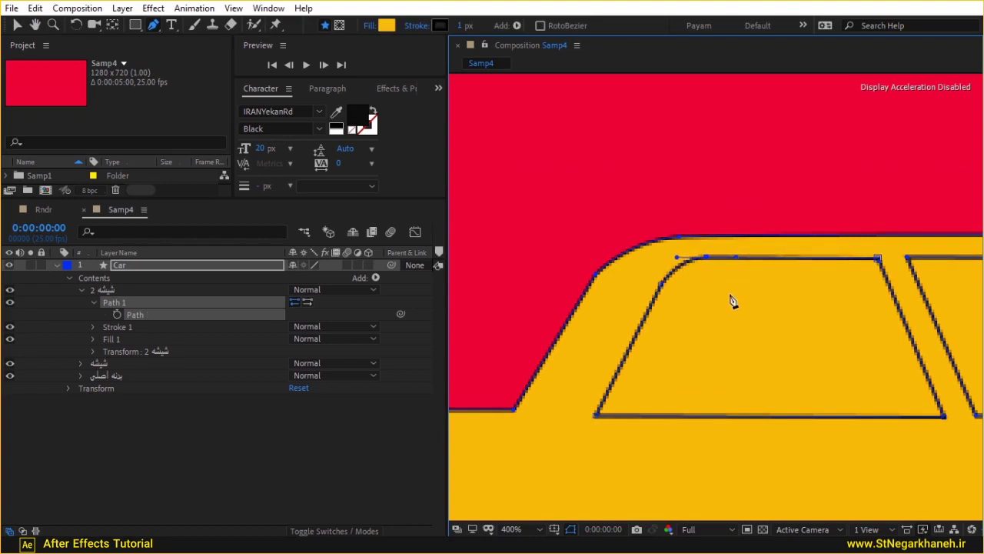
pyautogui.scroll(-2, 731, 301)
pyautogui.moveTo(789, 330); pyautogui.dragTo(626, 307)
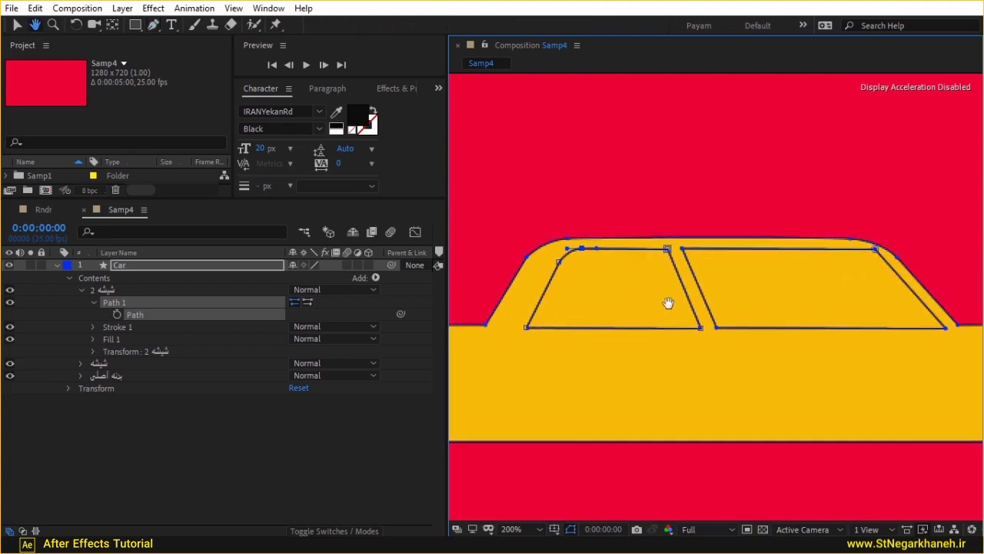
pyautogui.press('g')
pyautogui.press(',')
pyautogui.click(220, 438)
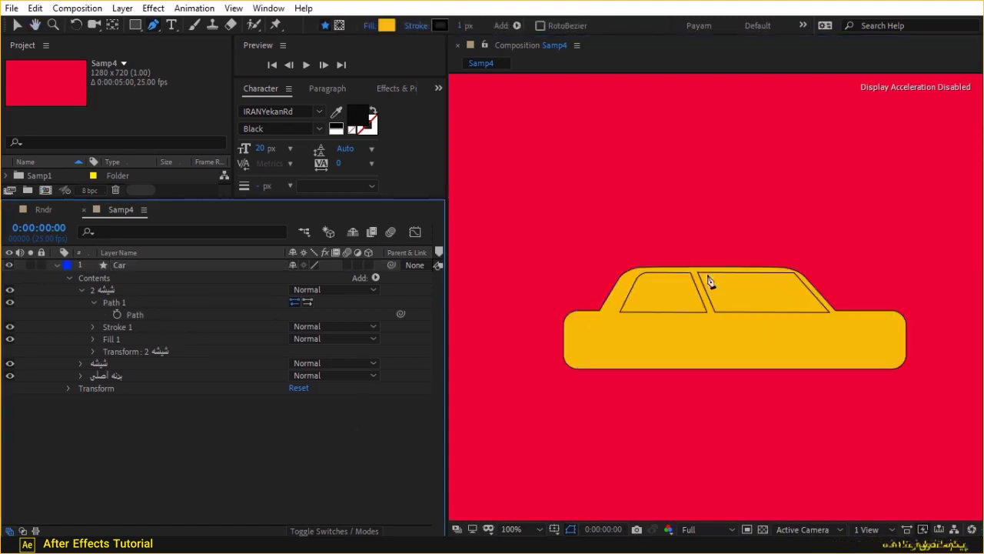
pyautogui.scroll(1, 769, 341)
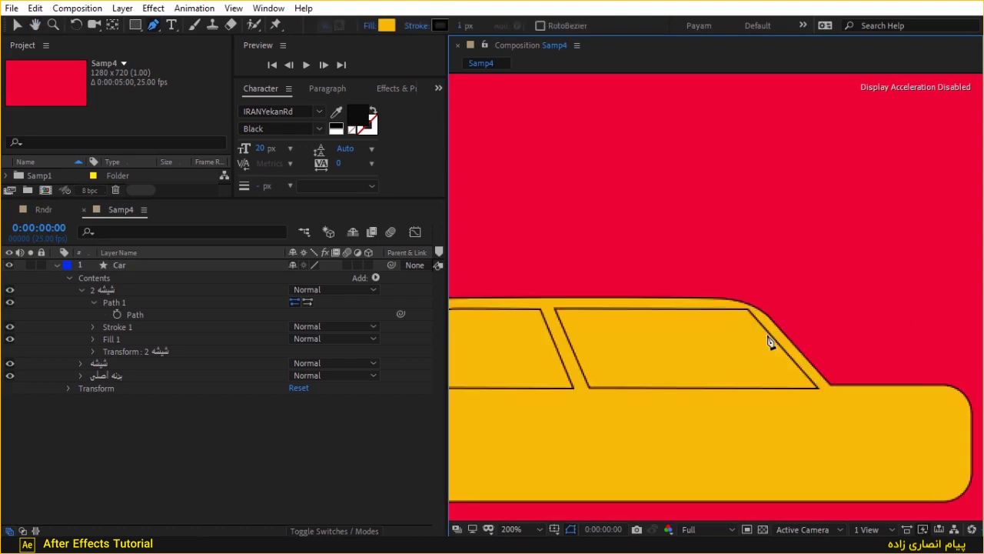
pyautogui.scroll(-1, 669, 356)
pyautogui.click(93, 327)
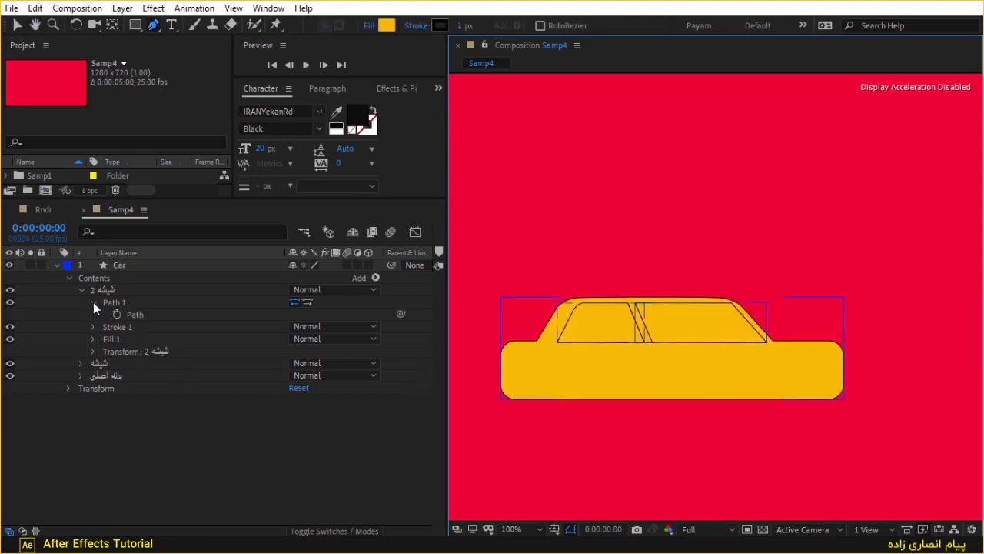
# - Remove the duplicate window's outline stroke and fill it solid black (000000)
pyautogui.click(93, 302)
pyautogui.click(112, 291)
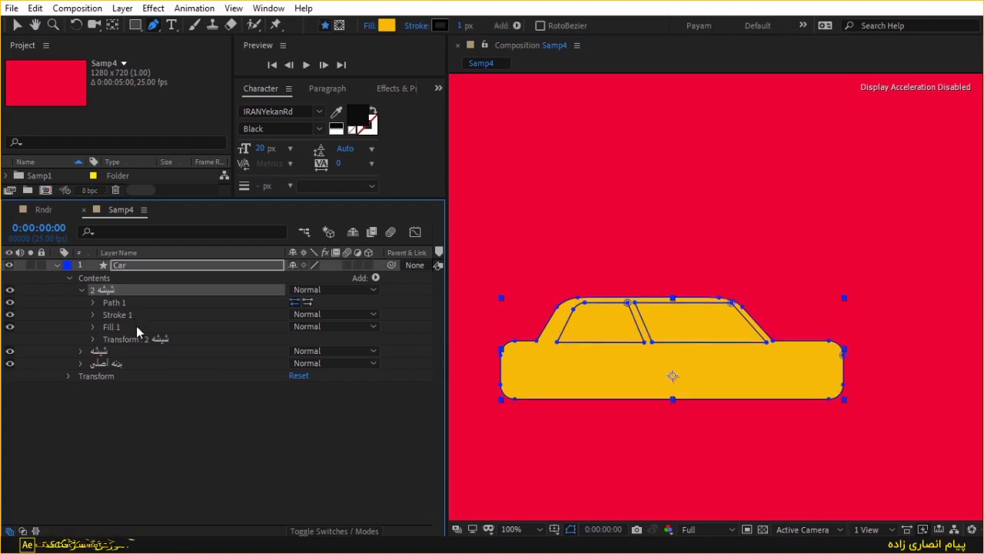
pyautogui.click(132, 314)
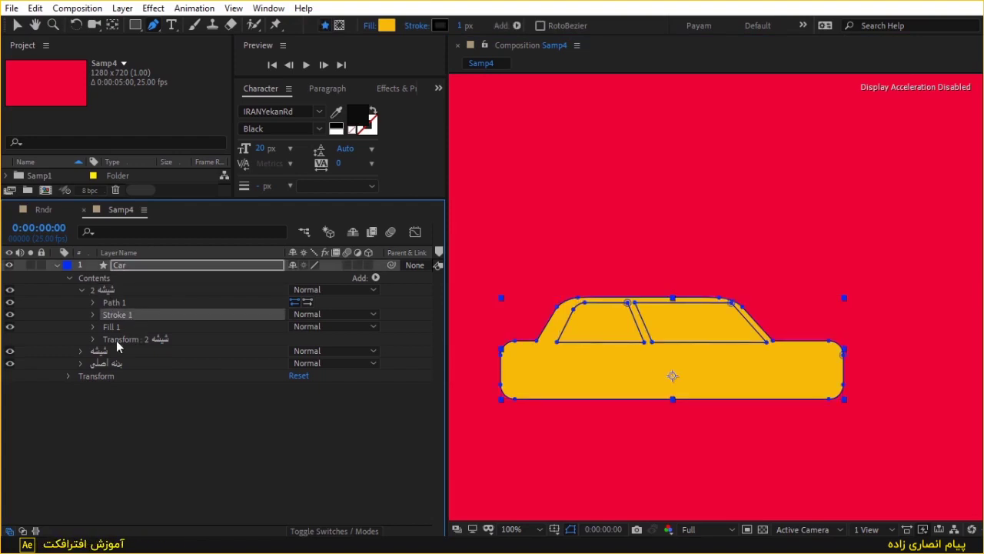
pyautogui.press('Delete')
pyautogui.click(115, 312)
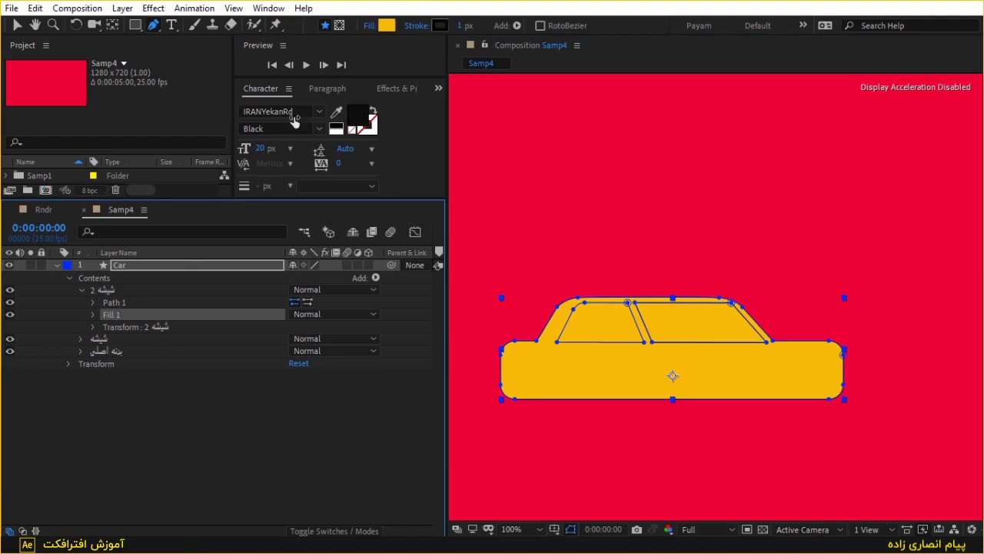
pyautogui.click(385, 27)
pyautogui.write('000000')
pyautogui.press('Return')
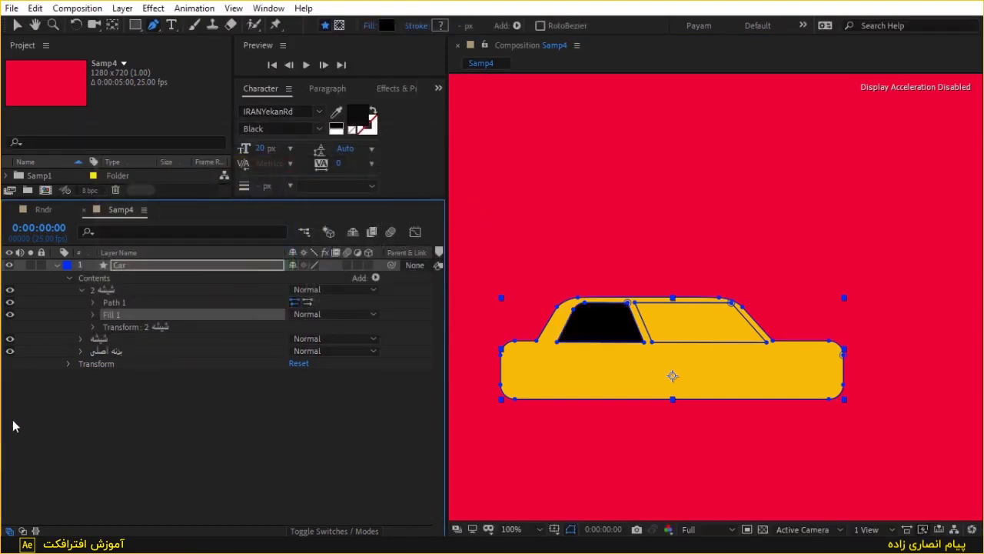
pyautogui.click(82, 292)
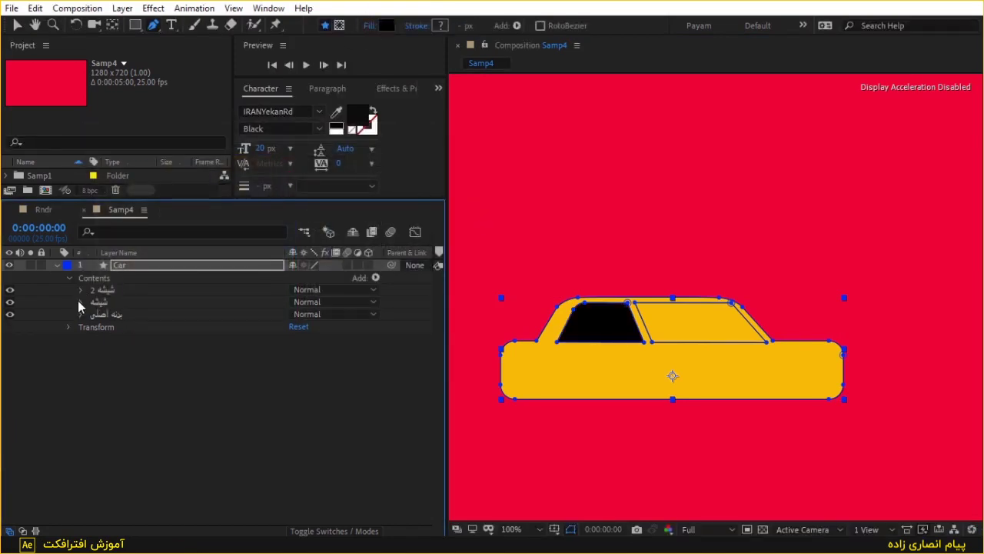
# - Remove the original window's stroke and fill it black 000000, then collapse its group
pyautogui.click(80, 302)
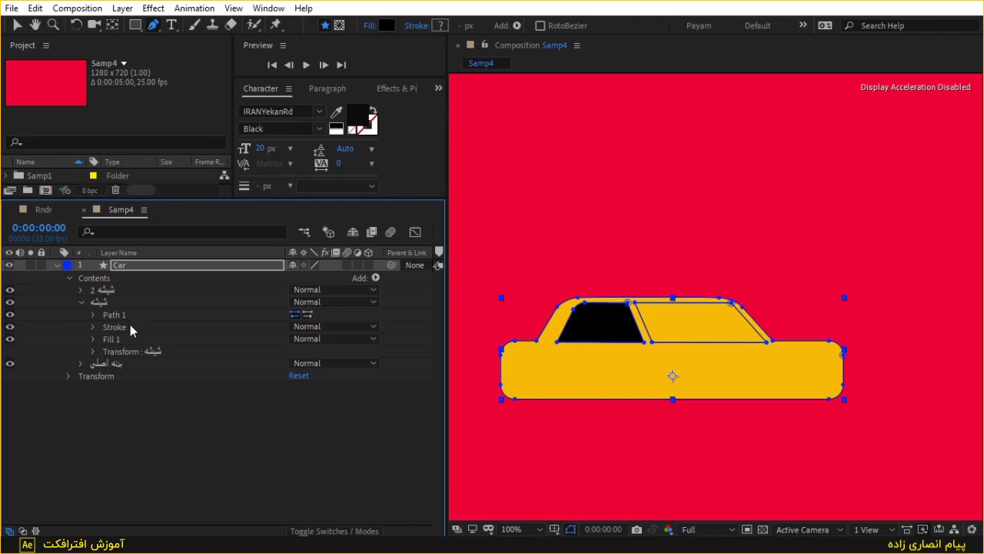
pyautogui.click(130, 325)
pyautogui.press('Delete')
pyautogui.click(130, 326)
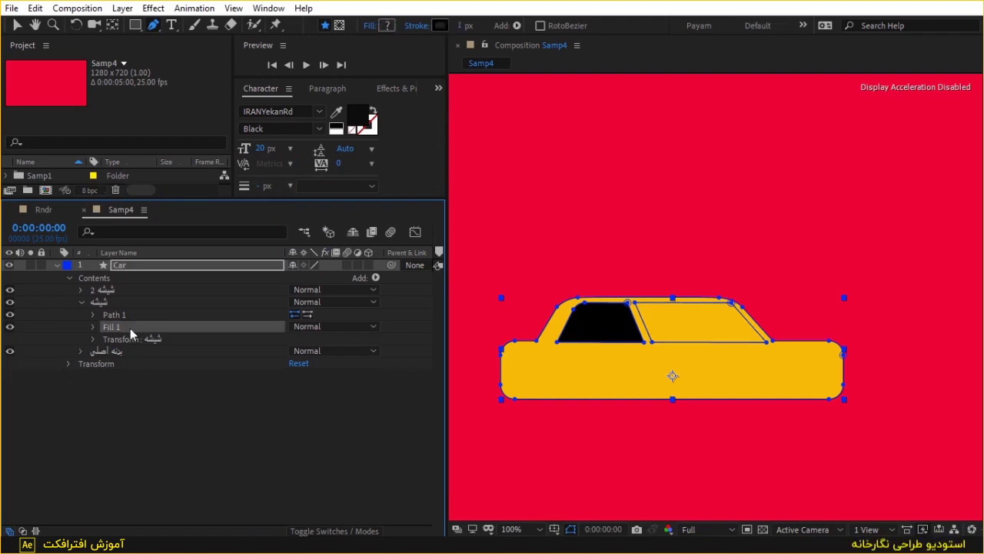
pyautogui.click(386, 26)
pyautogui.write('000000')
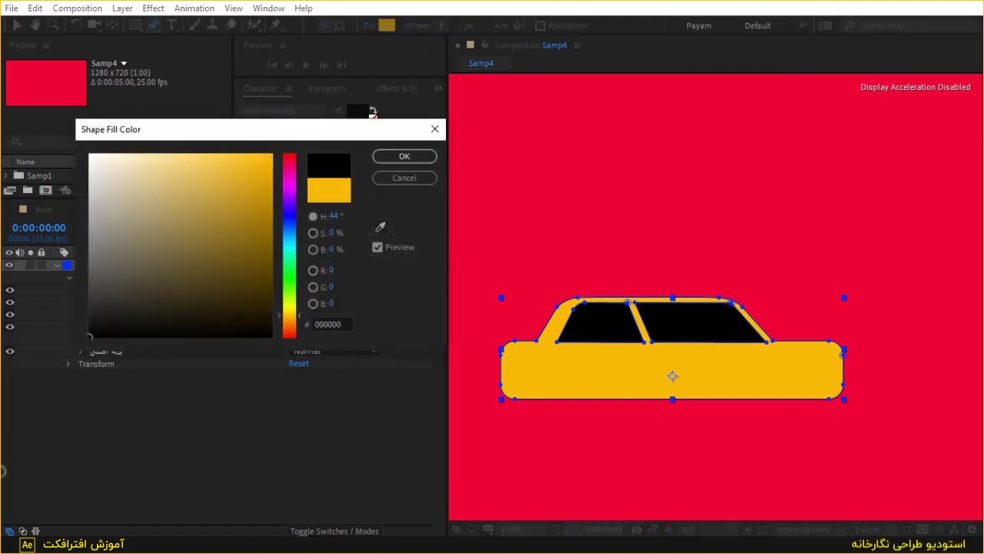
pyautogui.press('Return')
pyautogui.click(348, 409)
pyautogui.click(77, 307)
pyautogui.click(80, 302)
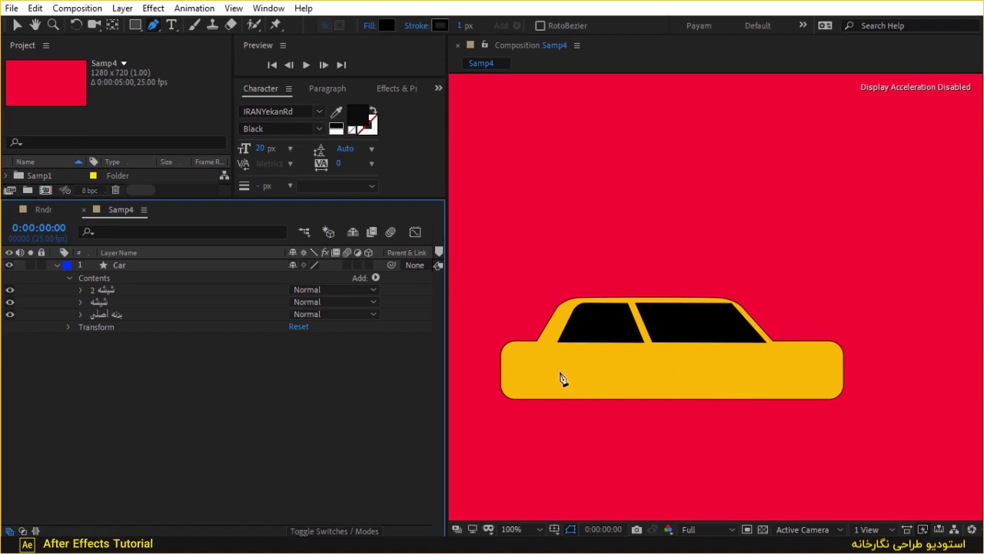
pyautogui.click(90, 302)
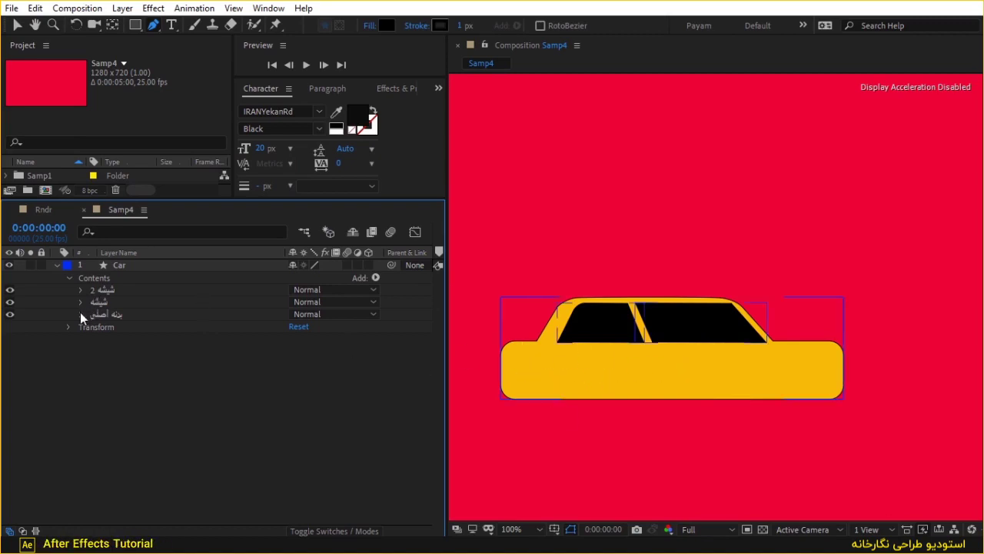
# - Pull in the car body's lower-left corner and select its lower-right corner points
pyautogui.click(82, 314)
pyautogui.click(145, 329)
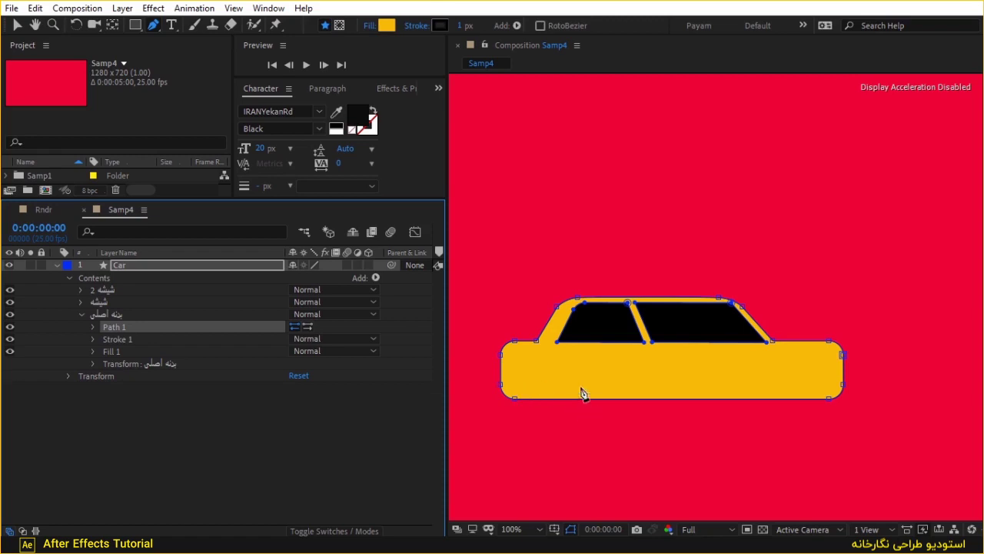
pyautogui.click(513, 400)
pyautogui.moveTo(513, 400); pyautogui.dragTo(522, 402)
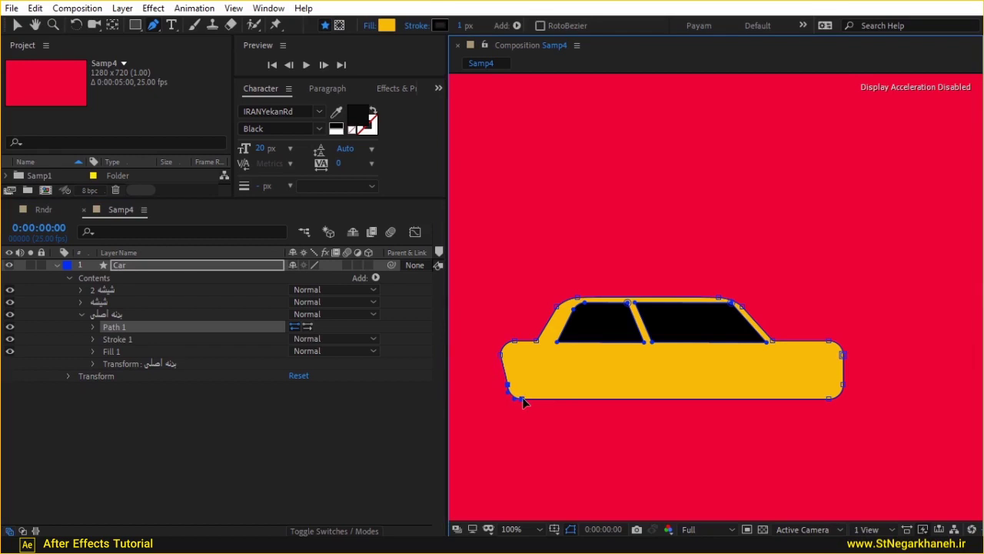
pyautogui.click(829, 399)
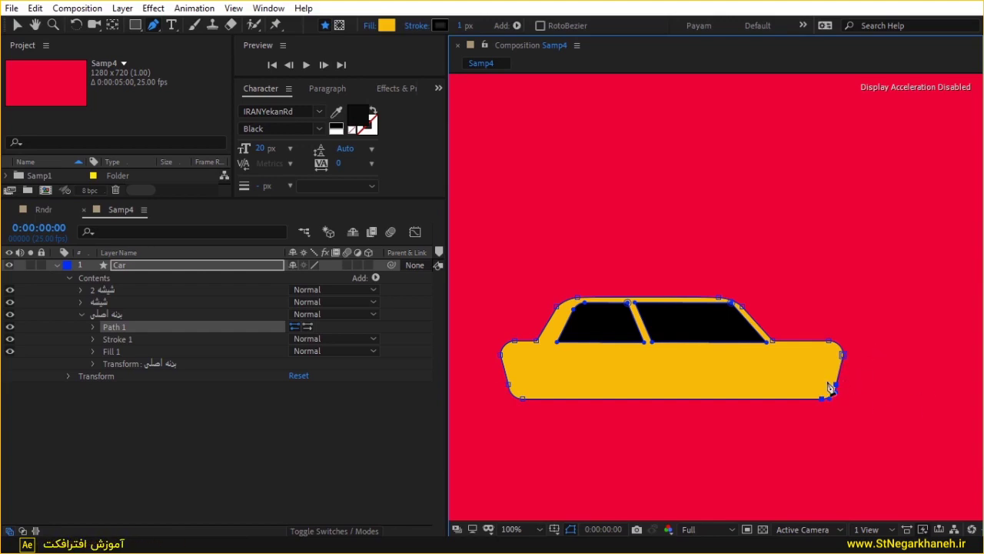
# - Slide the left window's right edge left and move the pillar edge slightly right
pyautogui.press('.')
pyautogui.click(794, 378)
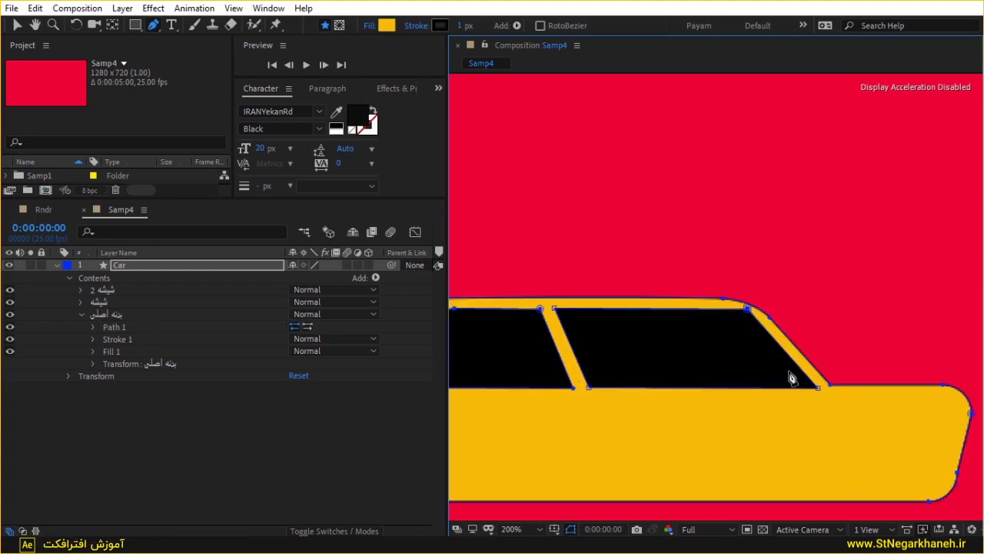
pyautogui.moveTo(819, 389); pyautogui.dragTo(808, 388)
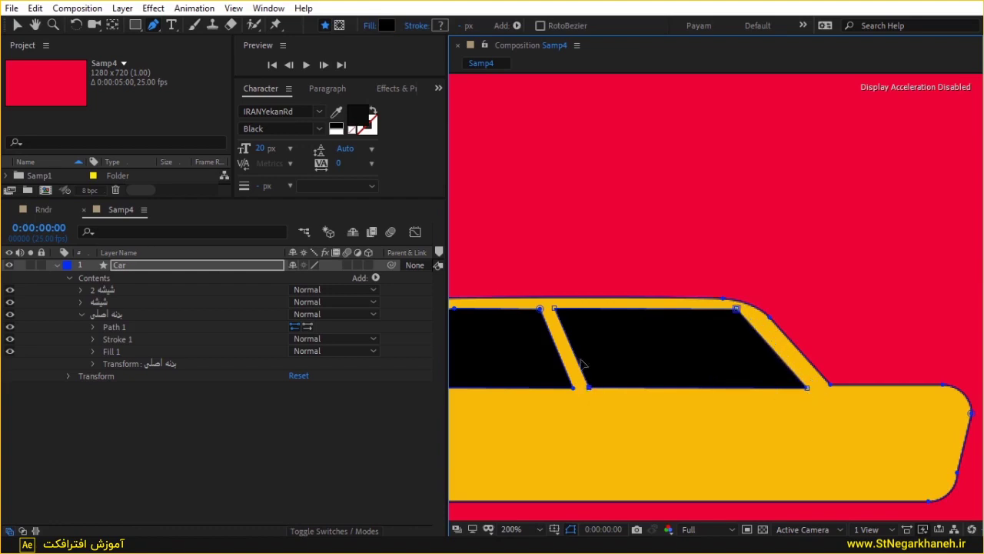
pyautogui.click(554, 308)
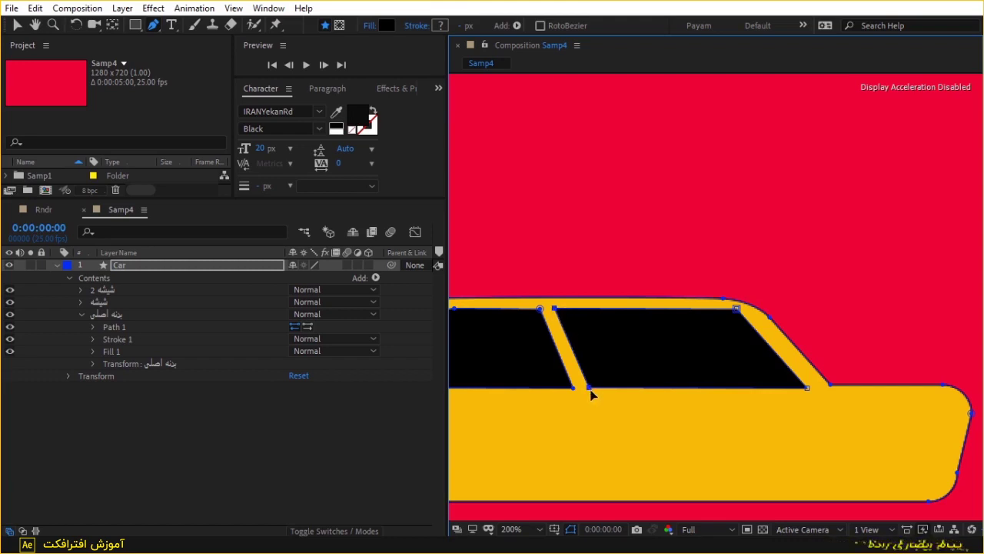
pyautogui.moveTo(590, 392); pyautogui.dragTo(603, 392)
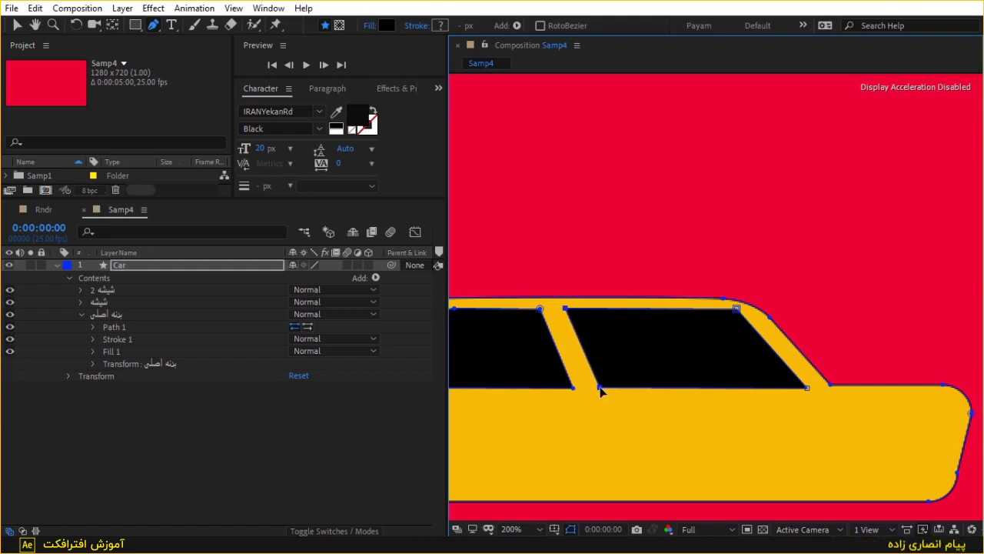
# - Name the shape layer Car and reframe the view around the whole car
pyautogui.moveTo(582, 329); pyautogui.dragTo(735, 317)
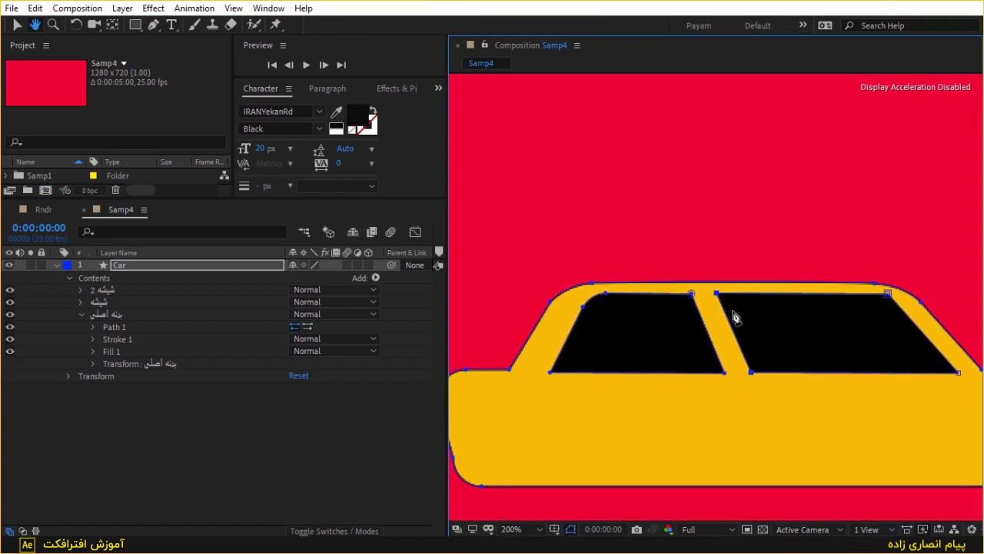
pyautogui.press(',')
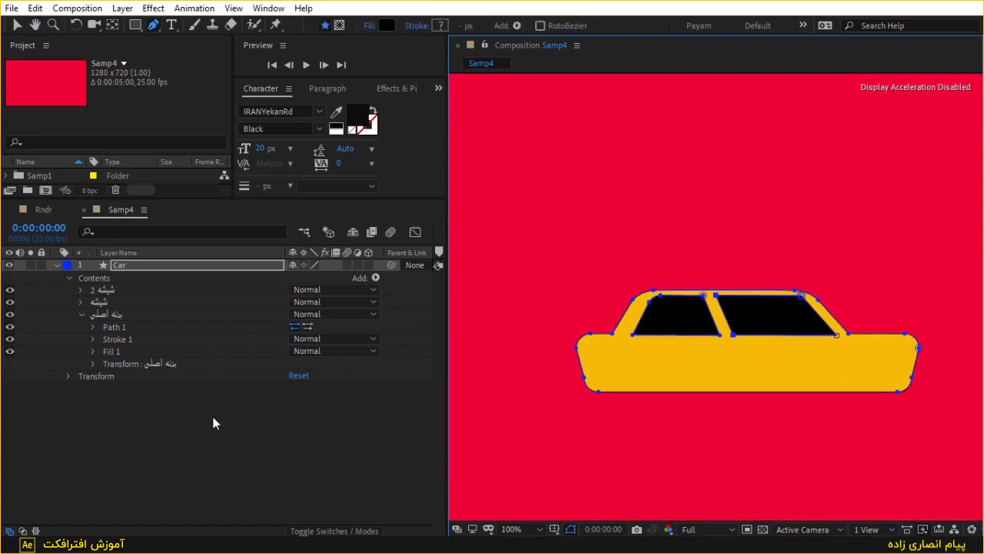
pyautogui.click(213, 423)
pyautogui.moveTo(873, 344); pyautogui.dragTo(810, 361)
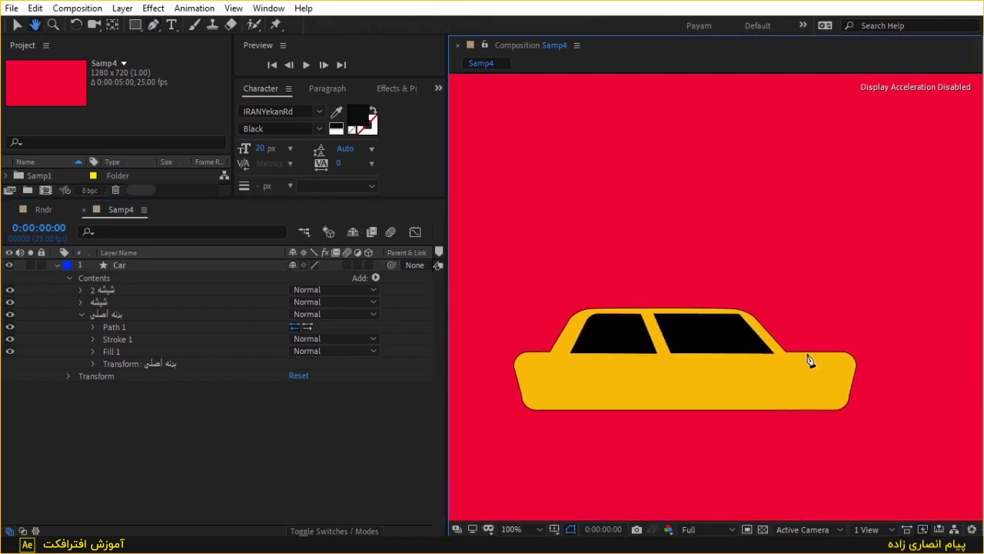
pyautogui.press('g')
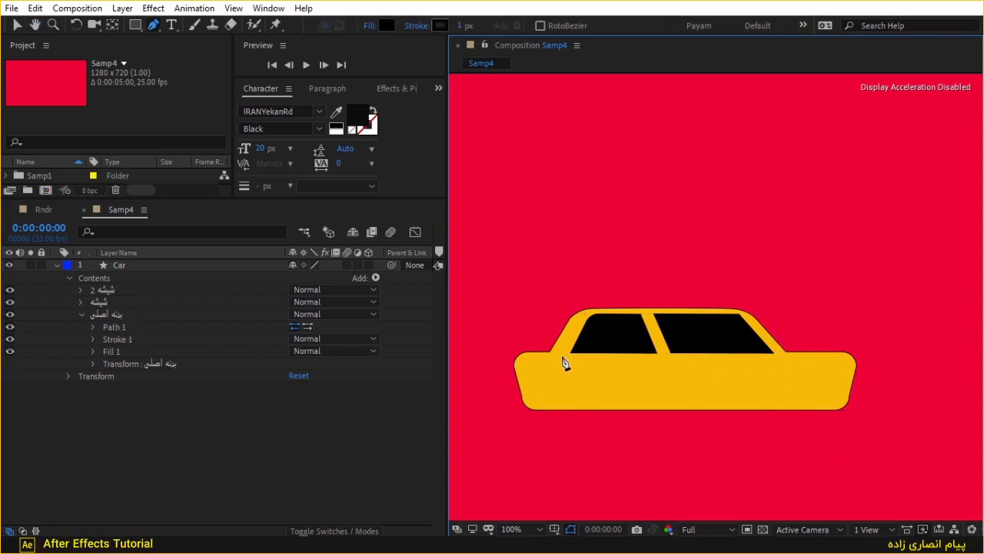
pyautogui.press('.')
# - Collapse the body group and zoom in close on the front window pillar
pyautogui.moveTo(537, 370); pyautogui.dragTo(769, 369)
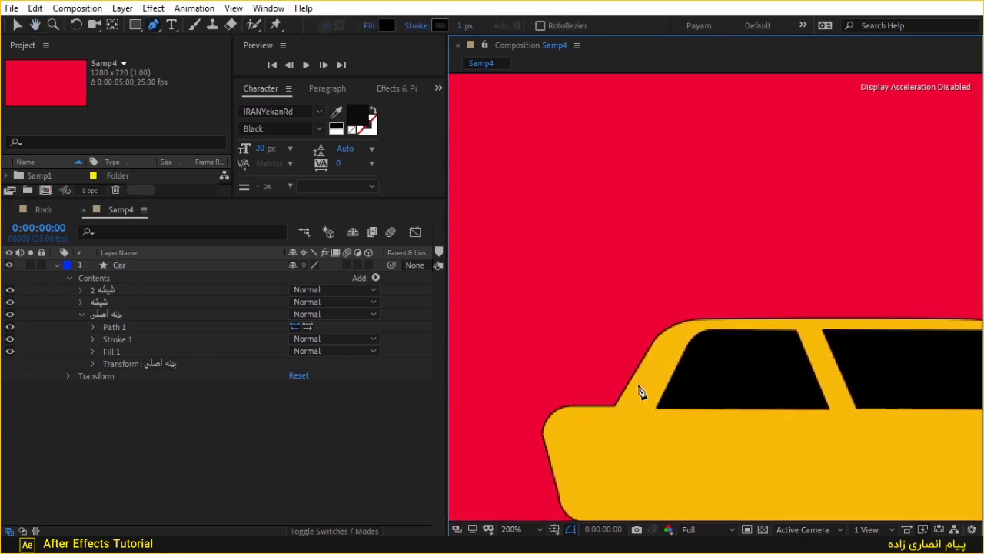
pyautogui.click(132, 323)
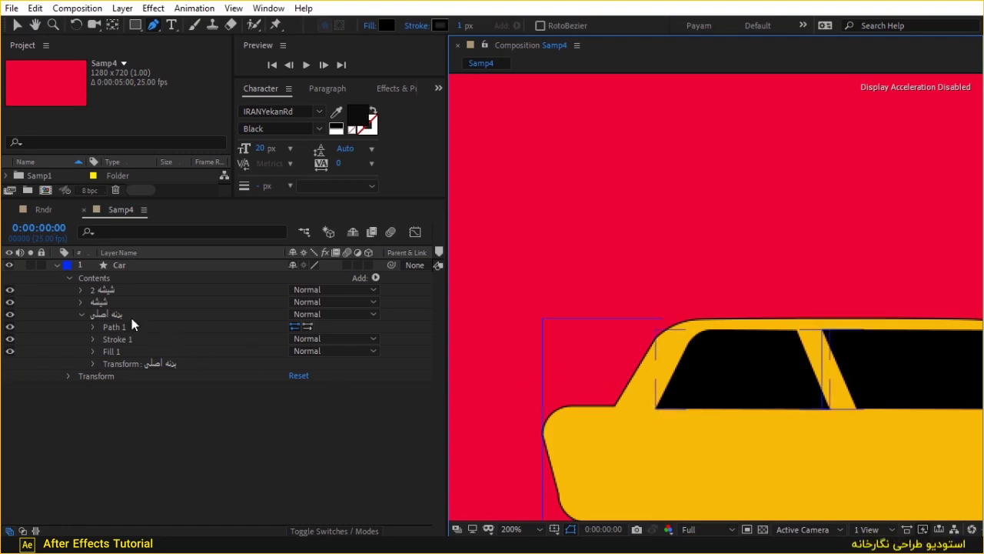
pyautogui.click(138, 265)
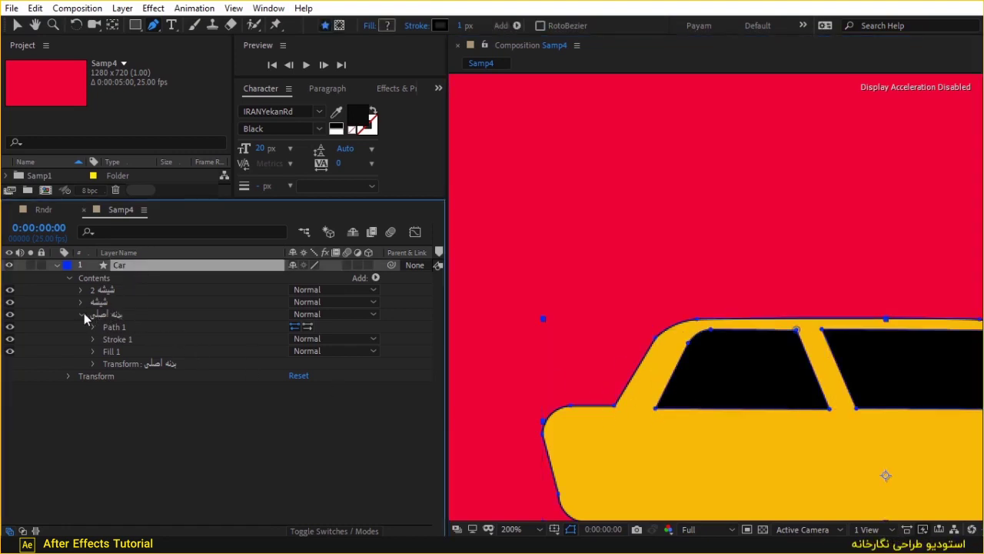
pyautogui.click(81, 314)
pyautogui.scroll(2, 657, 413)
pyautogui.press('h')
pyautogui.moveTo(617, 392); pyautogui.dragTo(691, 336)
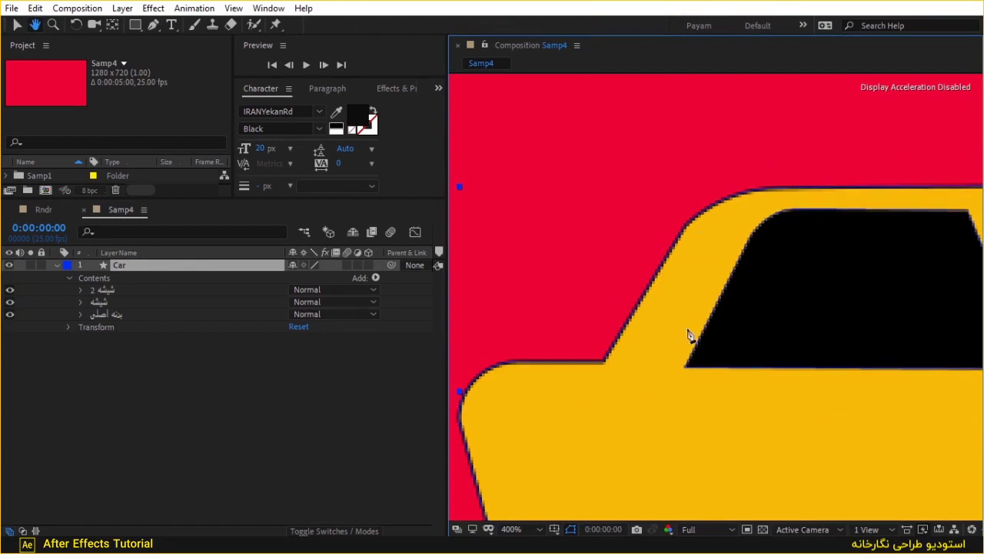
pyautogui.press('g')
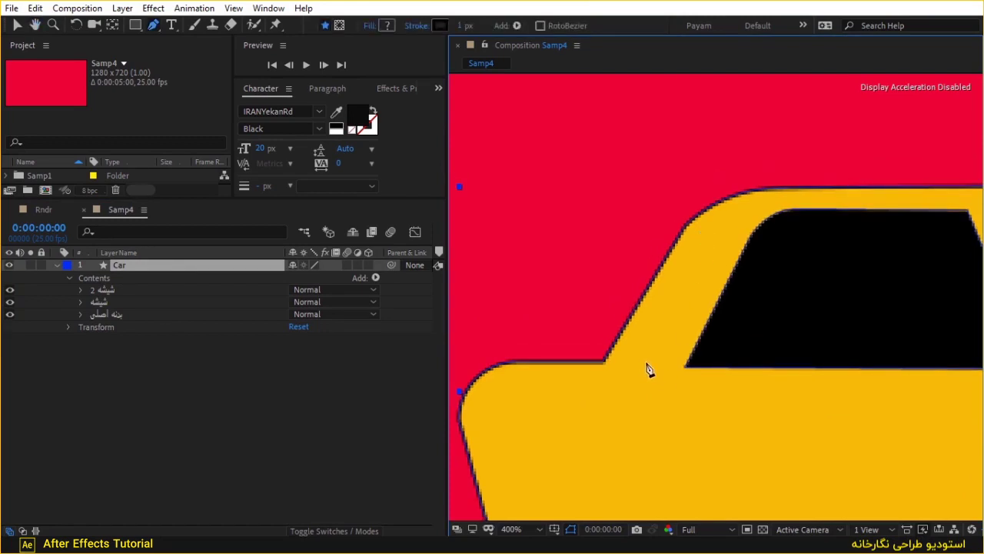
# - Draw a short 2 px black line at the pillar base and extend it left
pyautogui.click(642, 363)
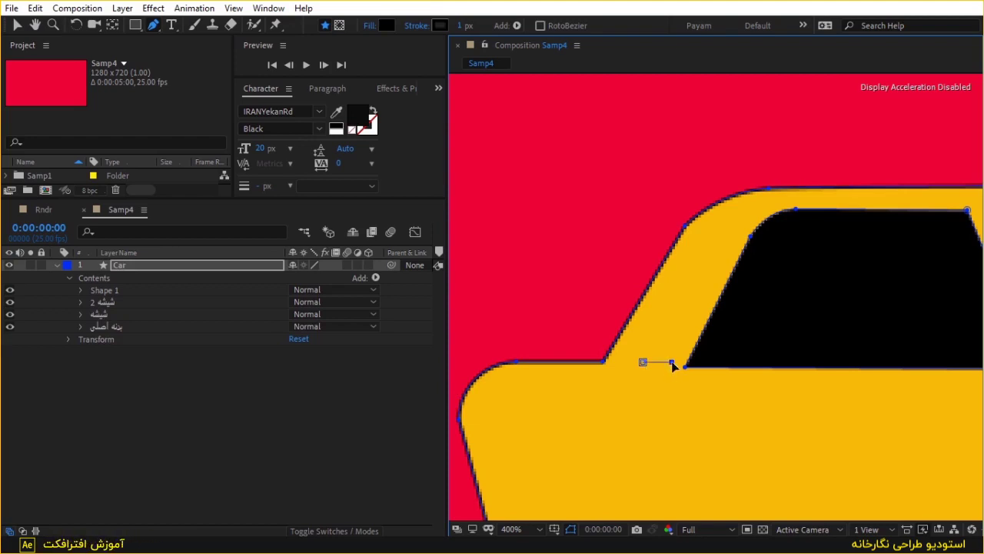
pyautogui.click(671, 362)
pyautogui.moveTo(461, 30); pyautogui.dragTo(464, 29)
pyautogui.click(643, 367)
pyautogui.moveTo(640, 364); pyautogui.dragTo(632, 366)
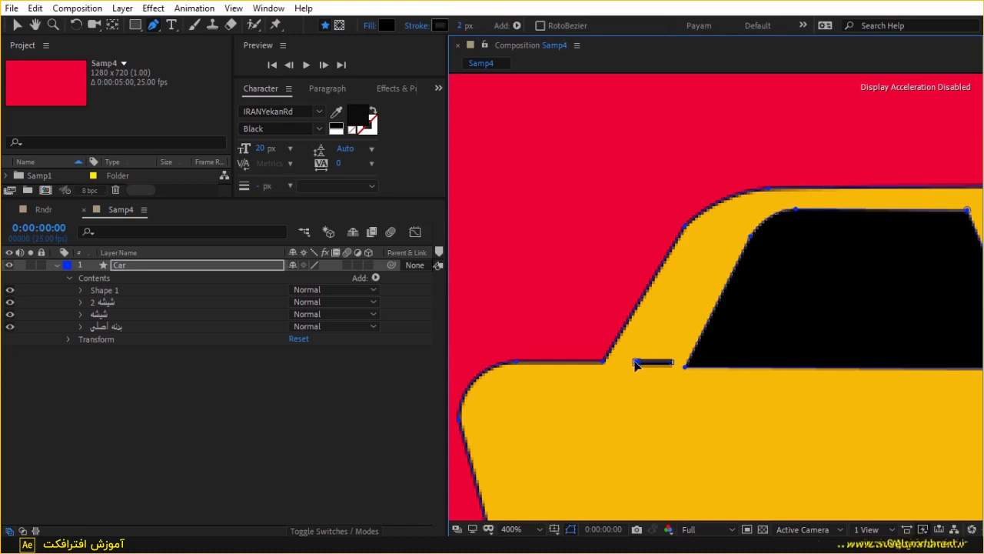
# - Rename the Shape 1 group to هواگیری
pyautogui.click(96, 290)
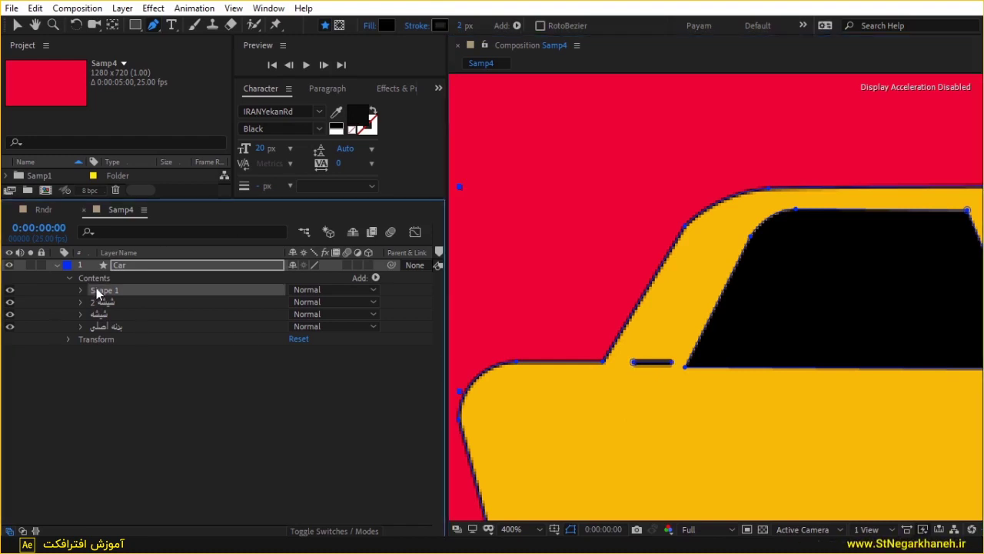
pyautogui.press('Return')
pyautogui.write('هواگیری')
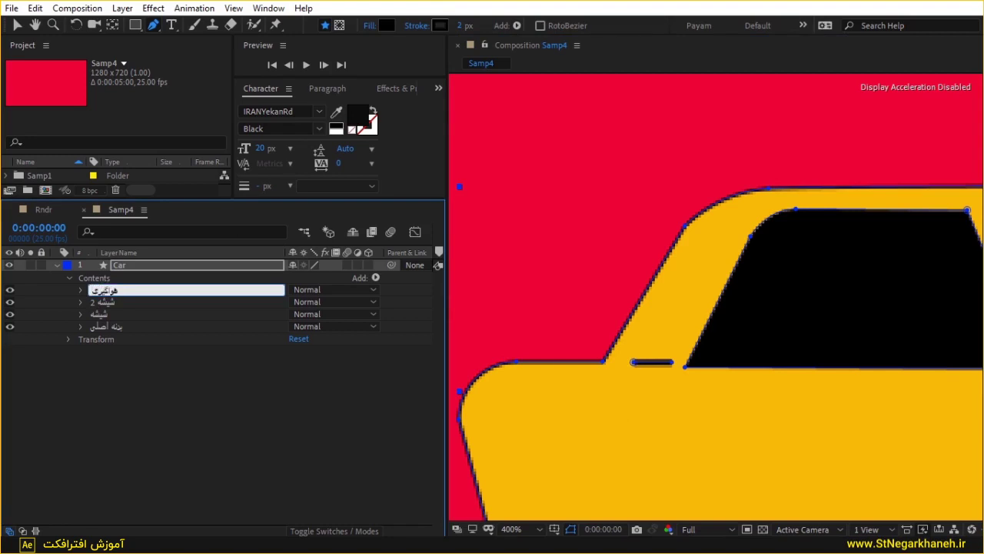
pyautogui.press('Return')
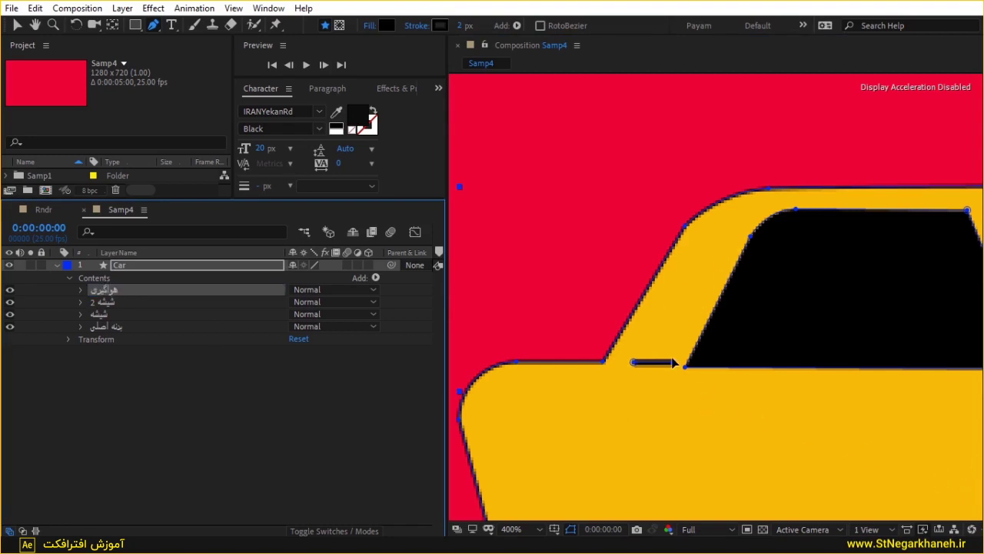
# - Add a Repeater operator to the هواگیری group
pyautogui.click(80, 290)
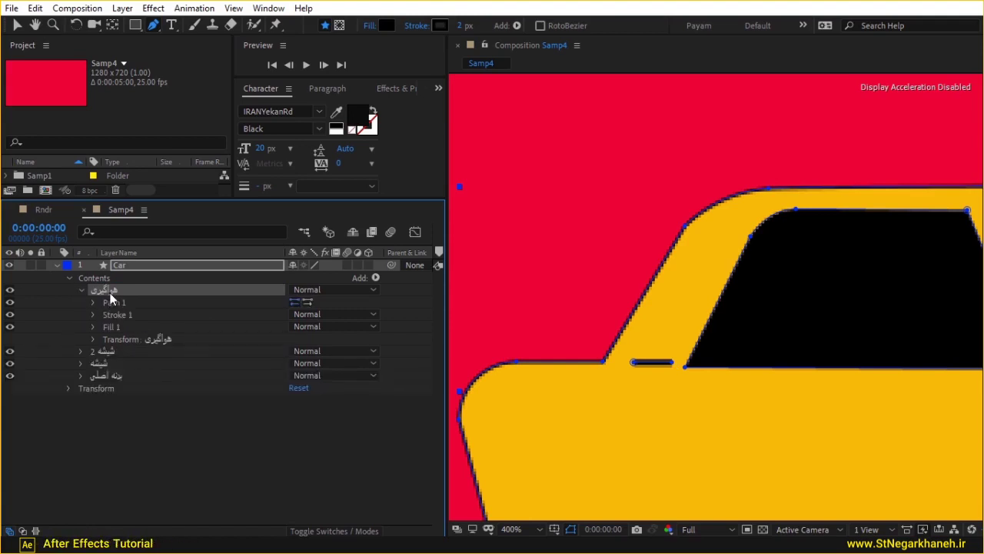
pyautogui.click(376, 278)
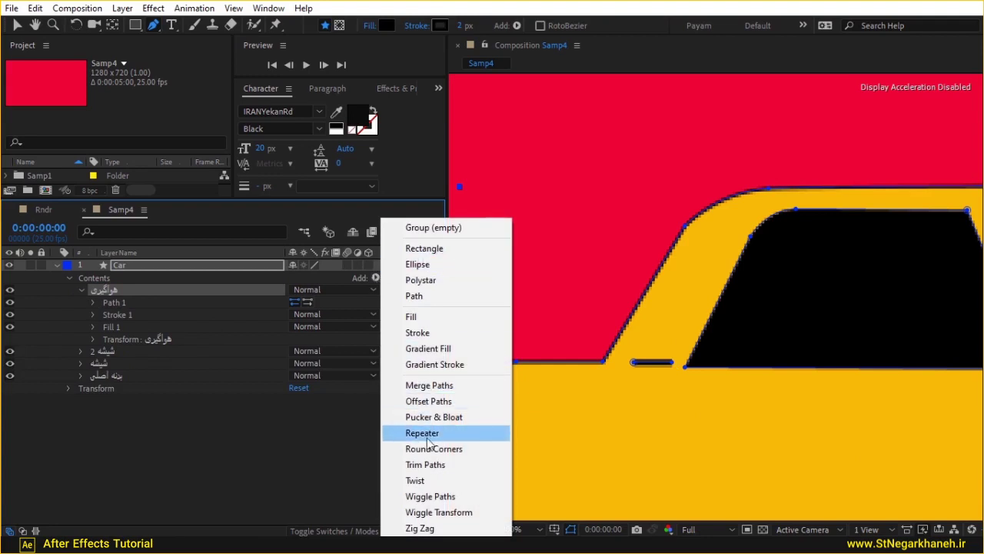
pyautogui.click(422, 432)
# - Set the repeater's transform Position offset to 0,-5
pyautogui.click(93, 340)
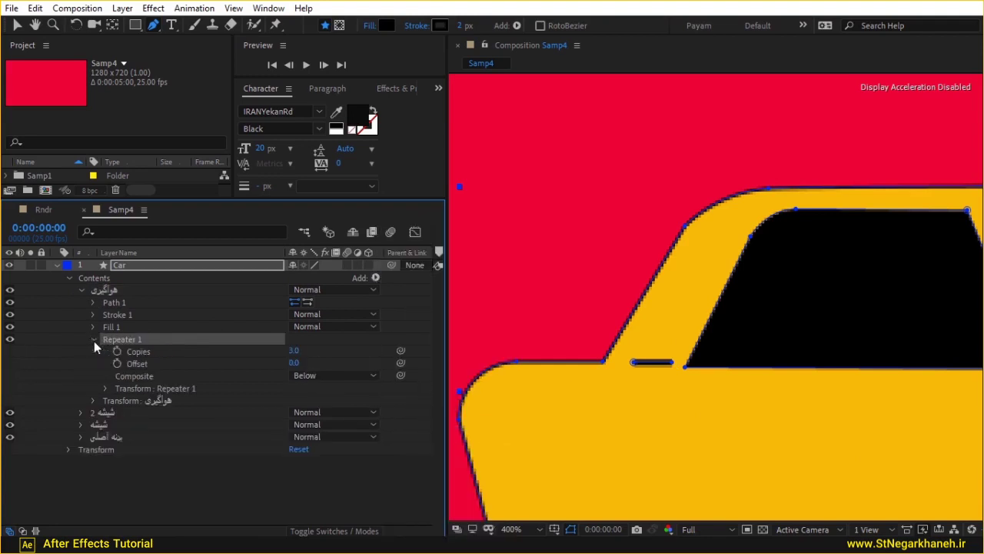
pyautogui.click(104, 388)
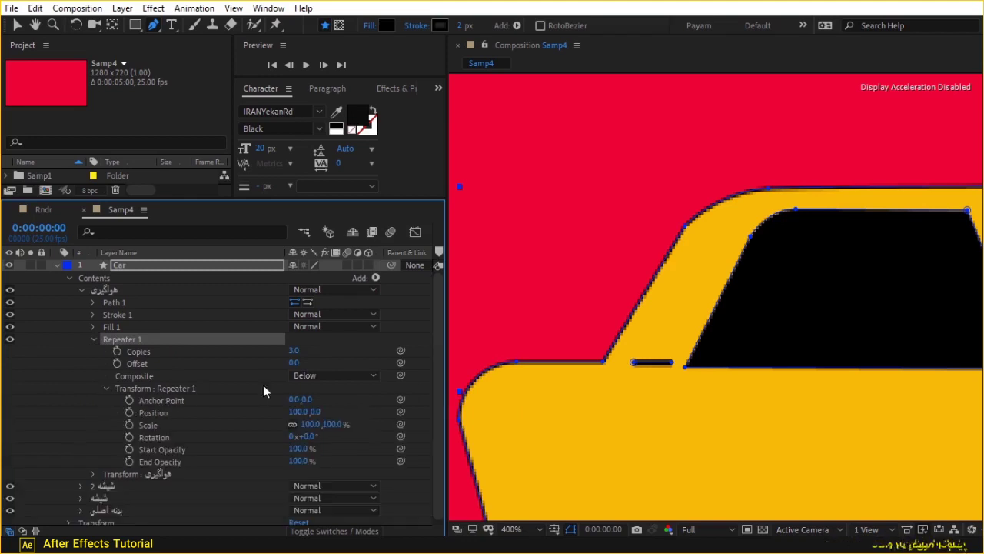
pyautogui.click(292, 412)
pyautogui.write('0')
pyautogui.press('Return')
pyautogui.click(305, 412)
pyautogui.write('111')
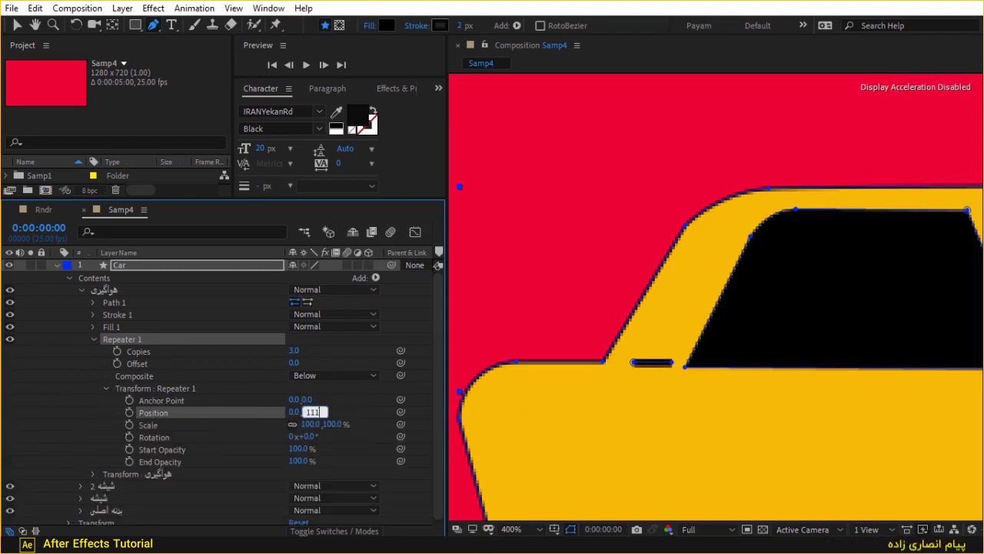
pyautogui.write('110')
pyautogui.press('Return')
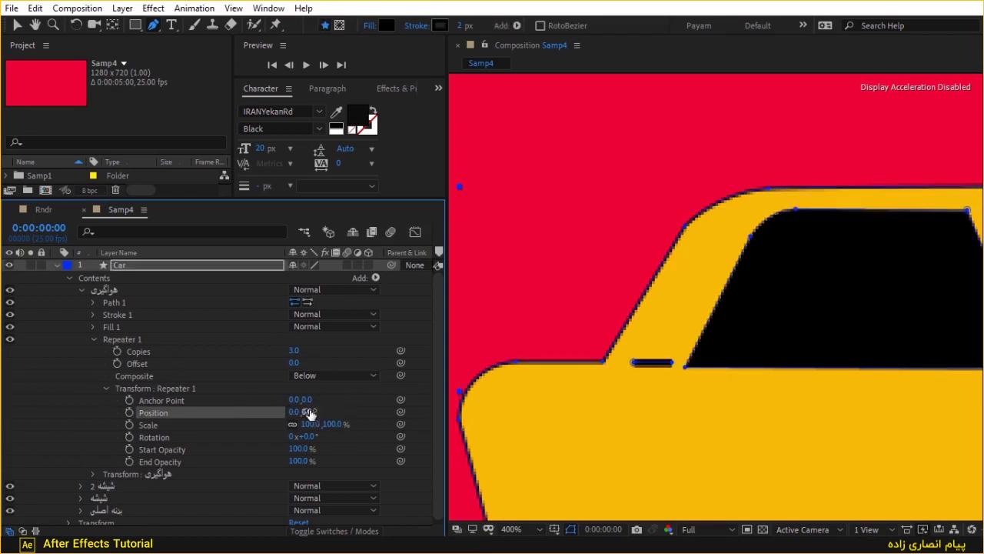
pyautogui.moveTo(307, 411); pyautogui.dragTo(302, 411)
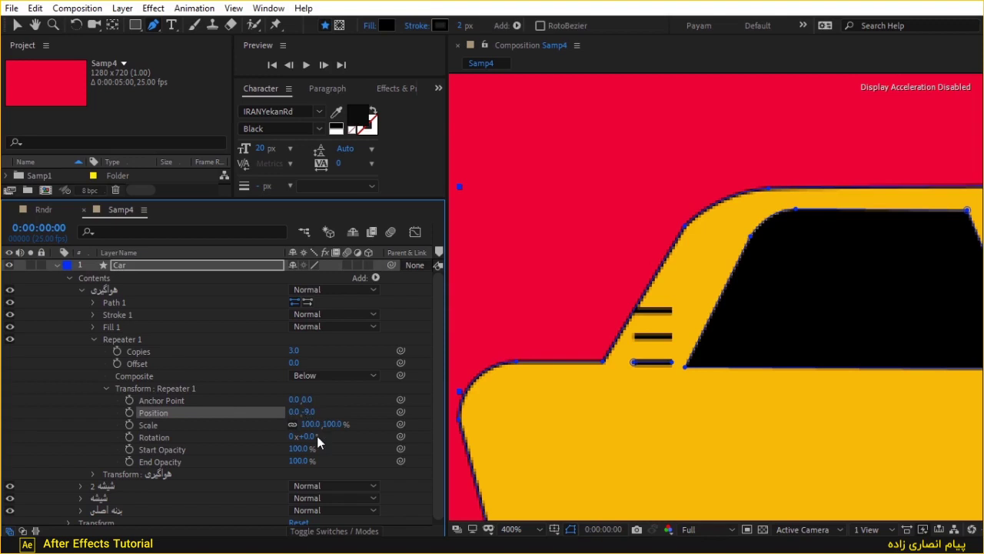
pyautogui.click(308, 411)
pyautogui.write('-')
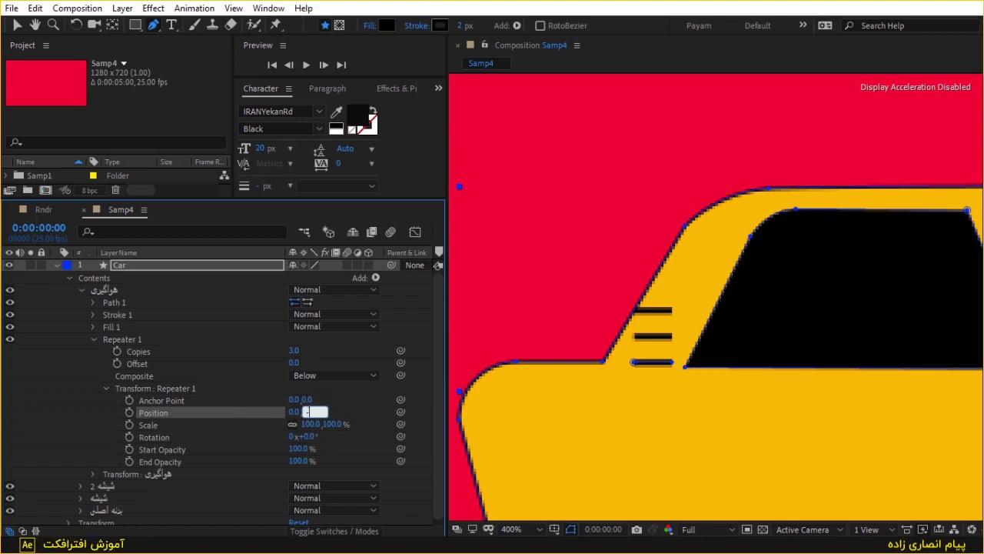
pyautogui.write('5')
pyautogui.press('Return')
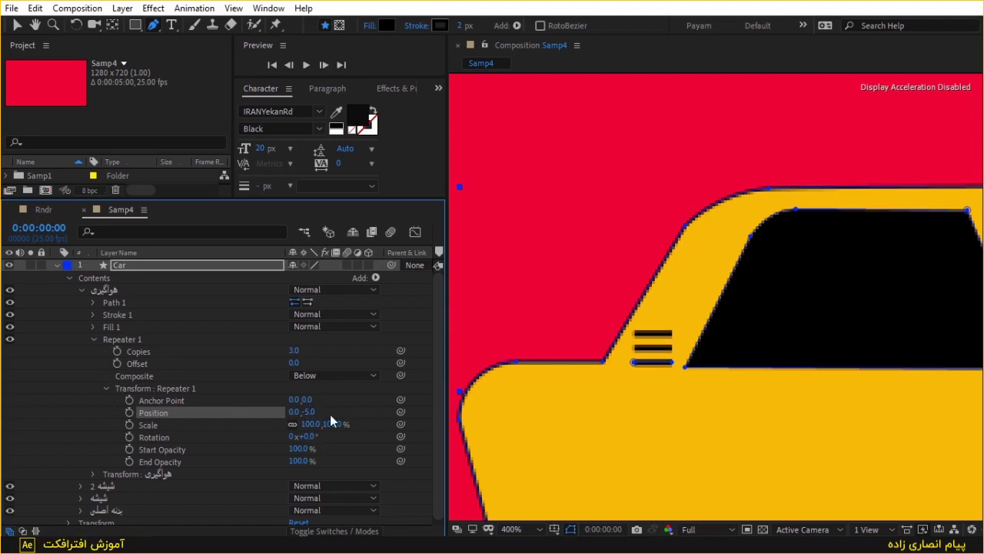
# - Raise the repeater to 10 copies and set unlinked horizontal Scale to 98%
pyautogui.click(294, 351)
pyautogui.press('Up')
pyautogui.press('Up')
pyautogui.press('Up')
pyautogui.press('Up')
pyautogui.press('Up')
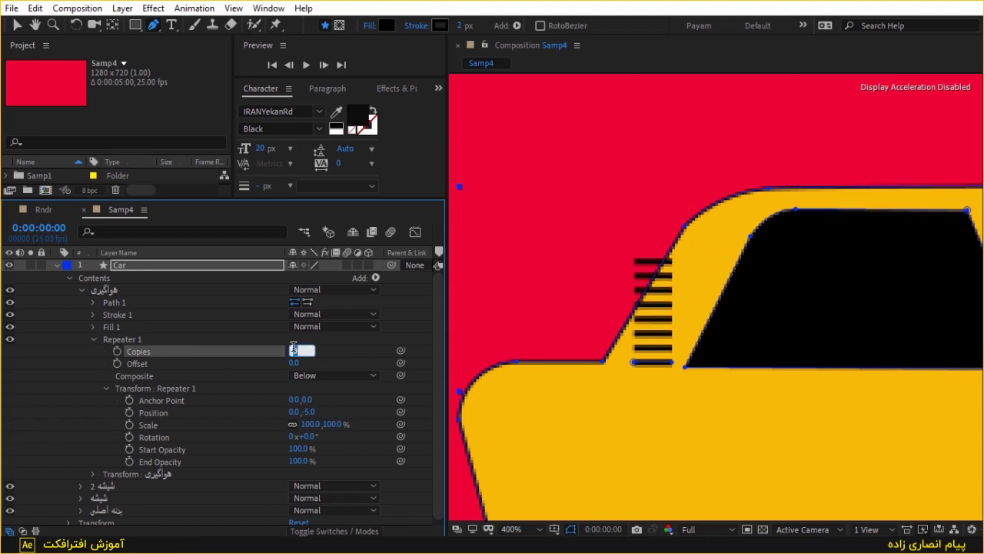
pyautogui.press('Up')
pyautogui.press('Up')
pyautogui.click(292, 423)
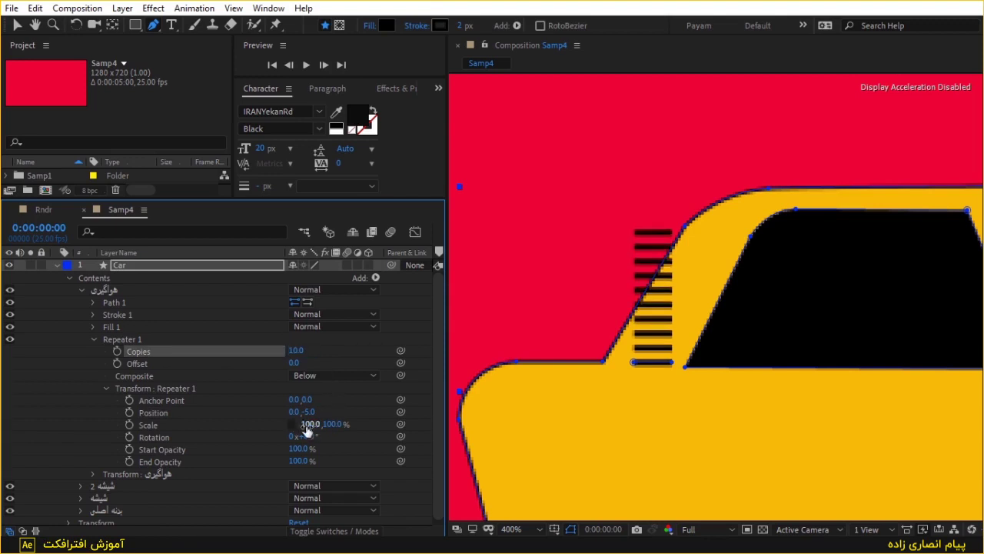
pyautogui.moveTo(309, 424); pyautogui.dragTo(306, 431)
pyautogui.click(306, 424)
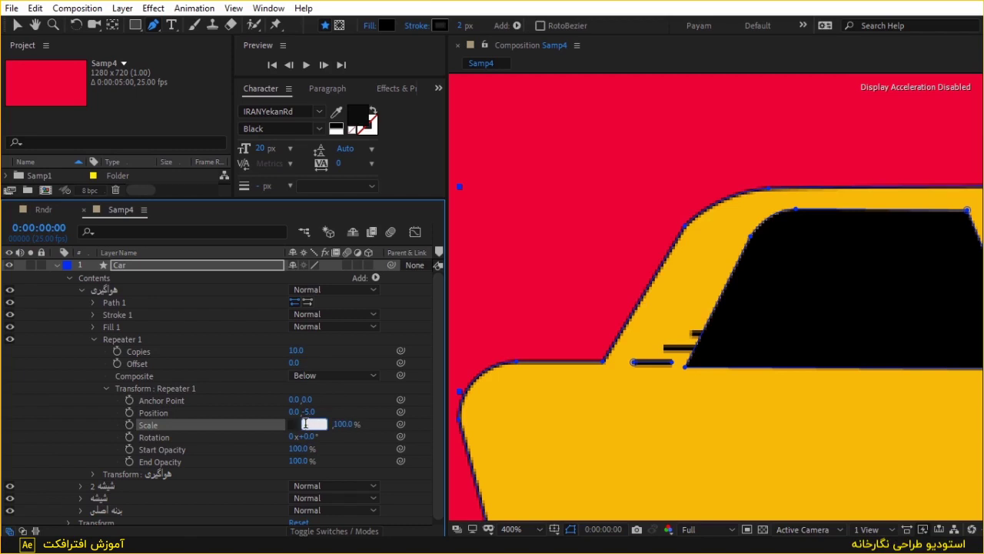
pyautogui.write('98')
pyautogui.press('Return')
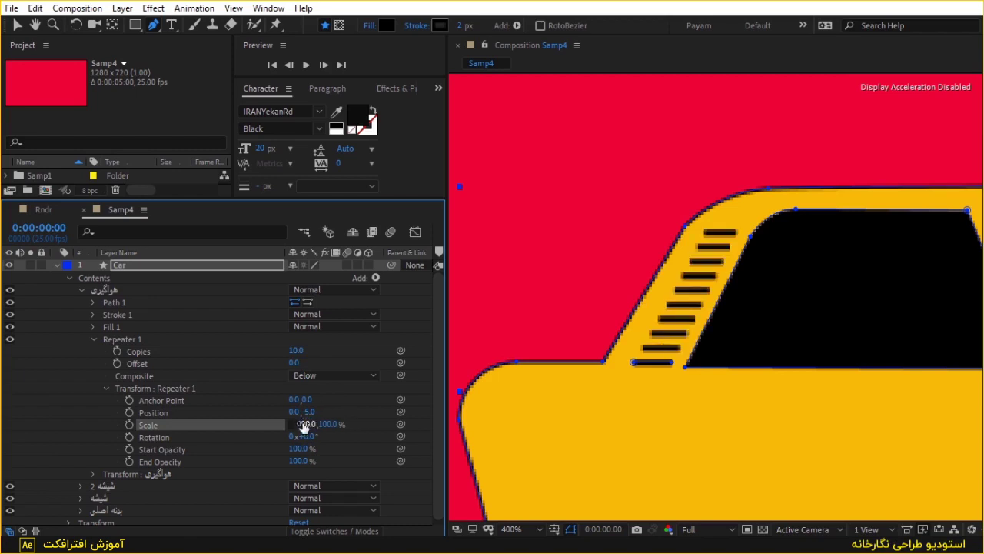
# - Change the repeater's vertical Position offset to -4
pyautogui.click(362, 398)
pyautogui.scroll(-2, 707, 300)
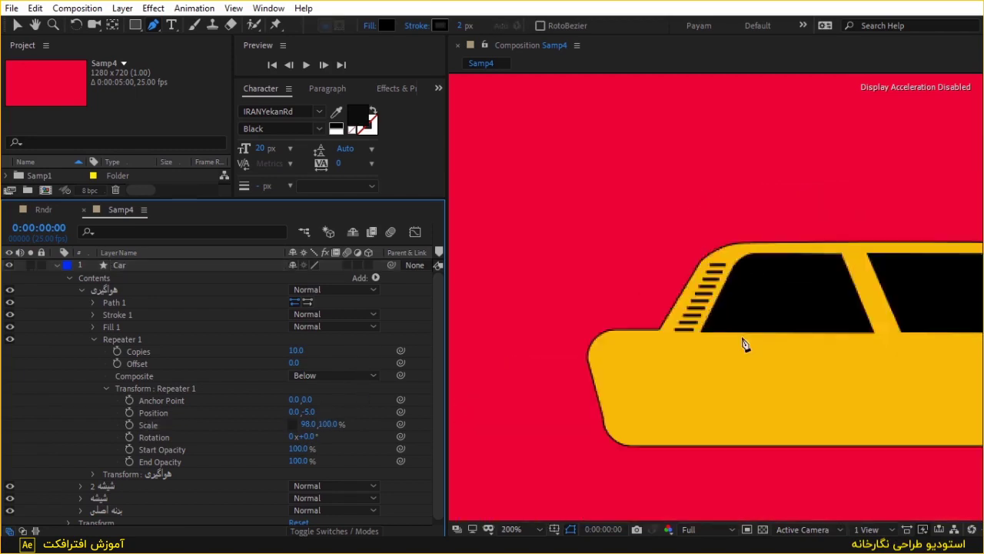
pyautogui.scroll(-1, 745, 344)
pyautogui.scroll(-1, 853, 325)
pyautogui.scroll(1, 577, 345)
pyautogui.scroll(1, 616, 315)
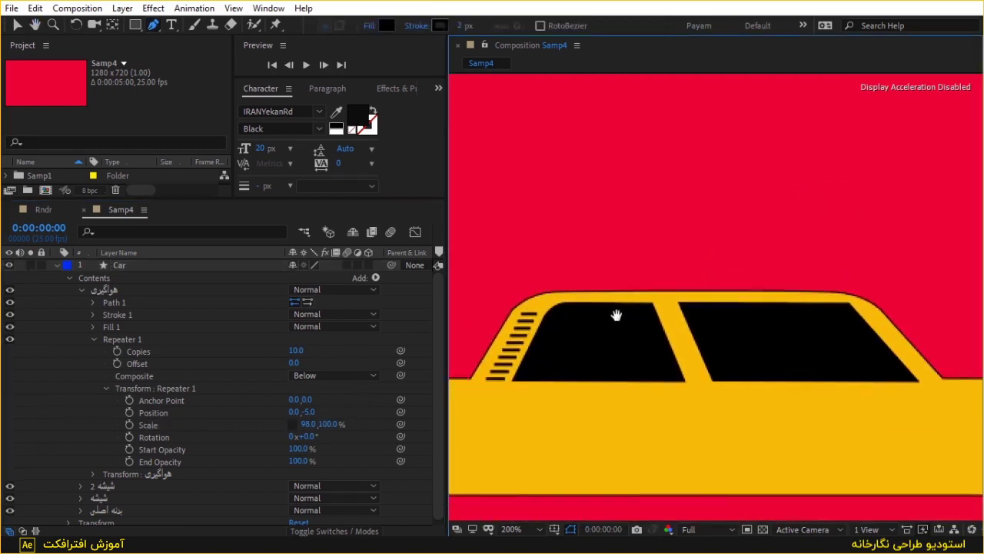
pyautogui.scroll(2, 579, 361)
pyautogui.hscroll(-2, 578, 354)
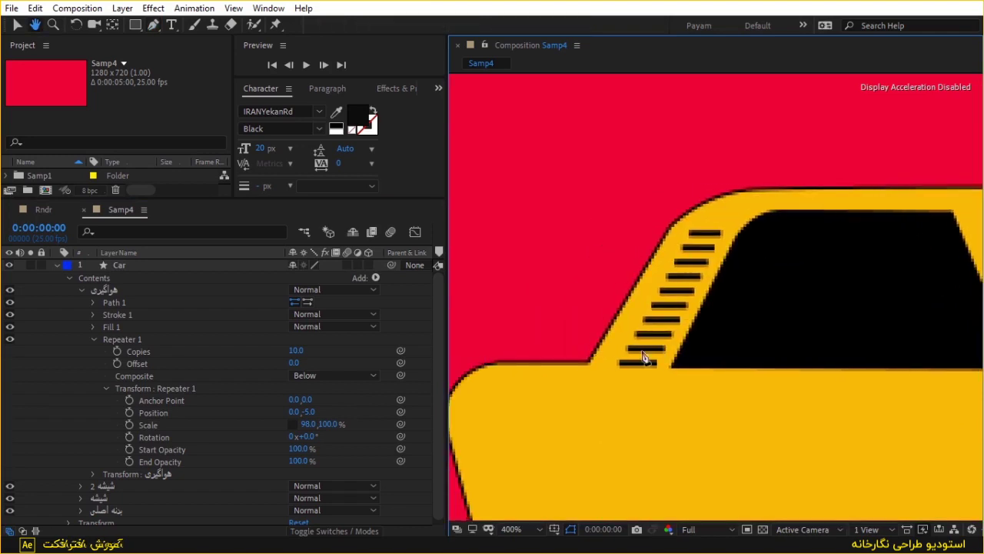
pyautogui.click(308, 413)
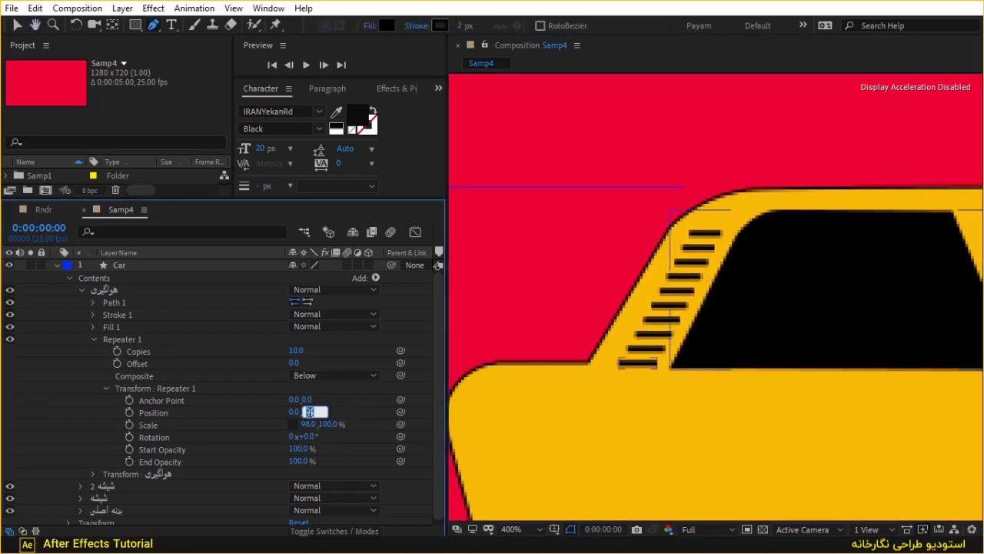
pyautogui.write('-4')
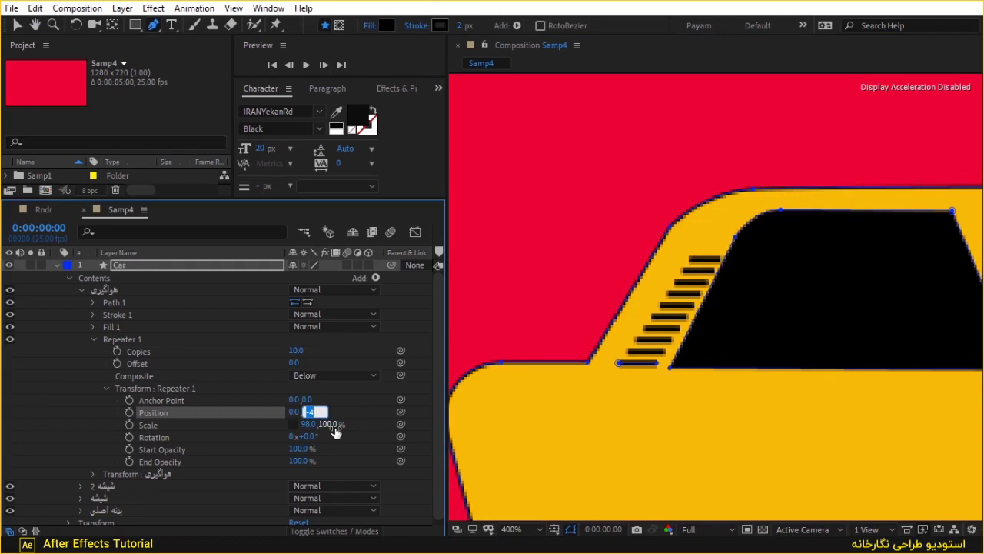
# - Set the repeater's copy Scale X to 97% and Anchor Point X to -51
pyautogui.click(307, 425)
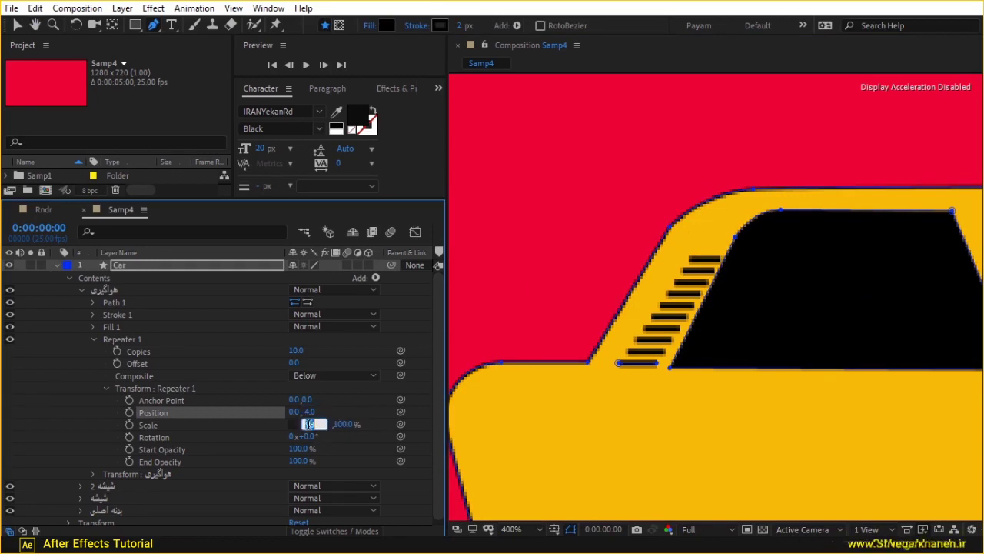
pyautogui.write('97')
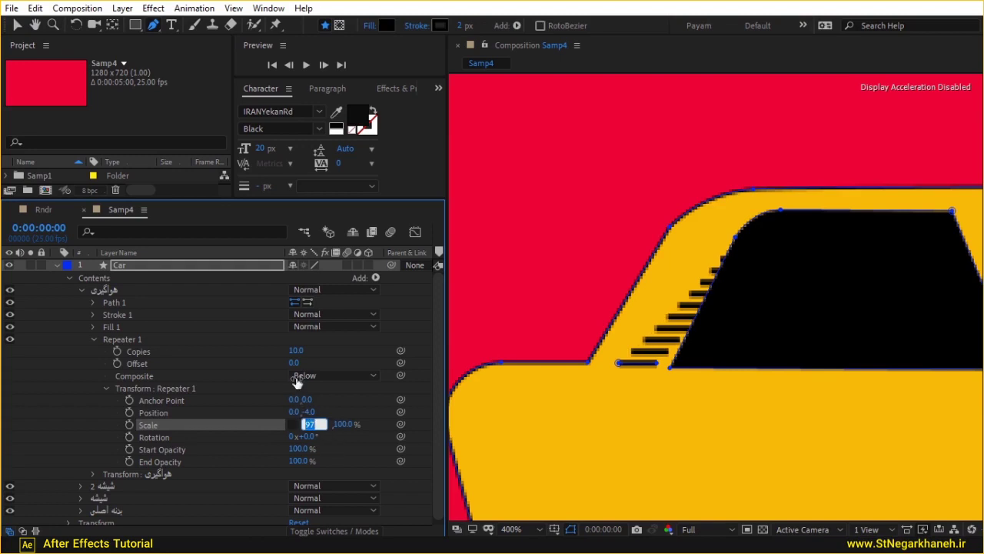
pyautogui.press('Return')
pyautogui.moveTo(289, 399); pyautogui.dragTo(251, 394)
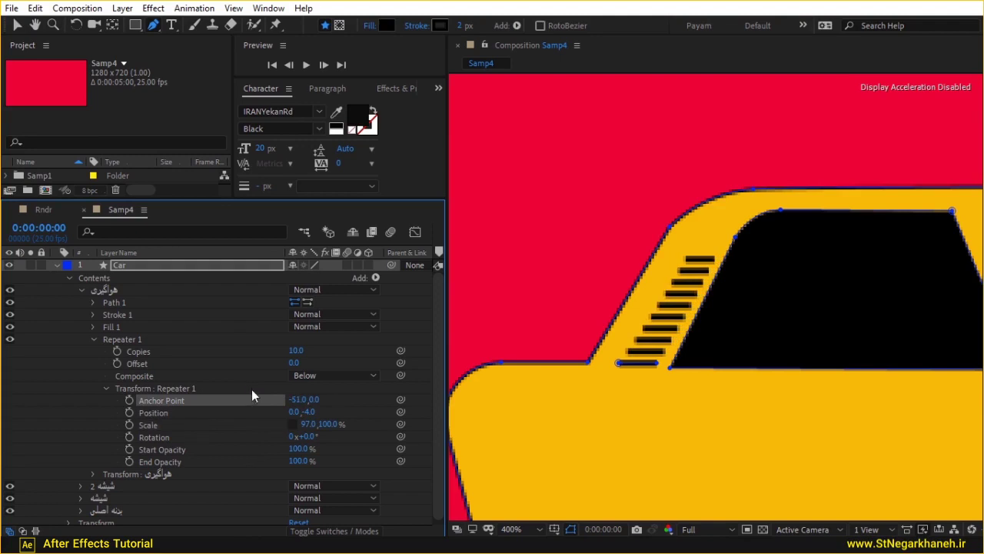
# - Set the repeater to 13 copies and recentre the car in the view
pyautogui.click(295, 350)
pyautogui.write('12')
pyautogui.press('Return')
pyautogui.press('Up')
pyautogui.press('Down')
pyautogui.press('Up')
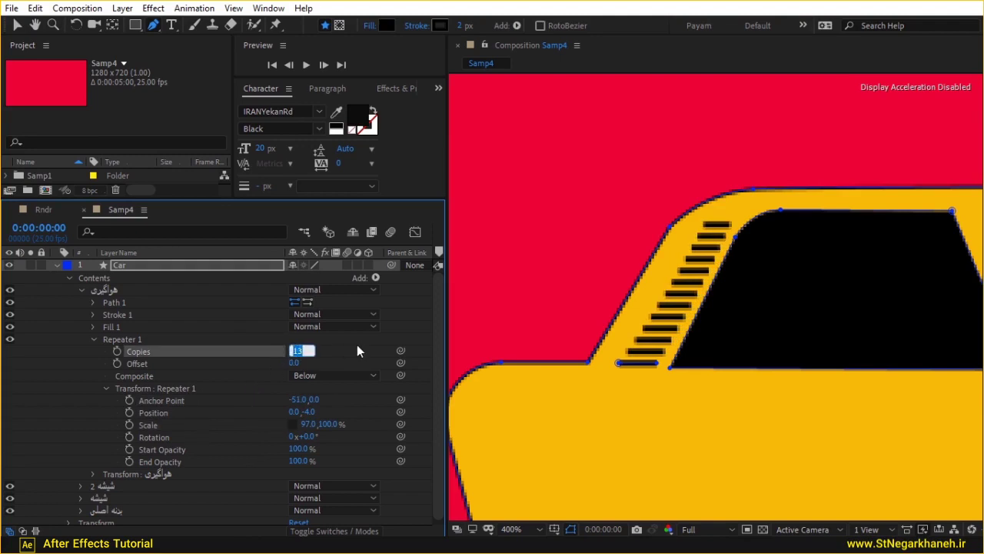
pyautogui.click(357, 351)
pyautogui.scroll(-4, 709, 283)
pyautogui.moveTo(916, 288); pyautogui.dragTo(773, 334)
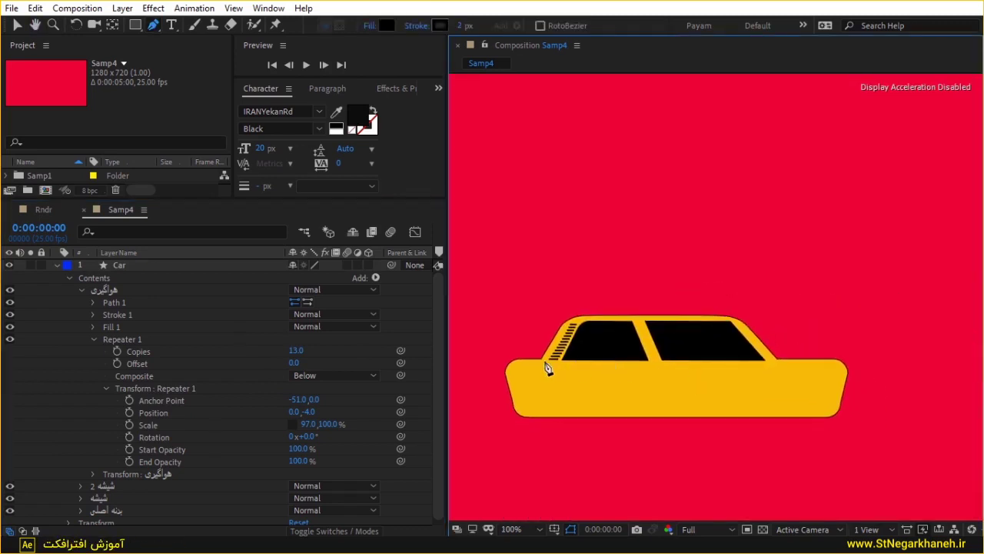
pyautogui.scroll(1, 544, 369)
pyautogui.scroll(1, 694, 321)
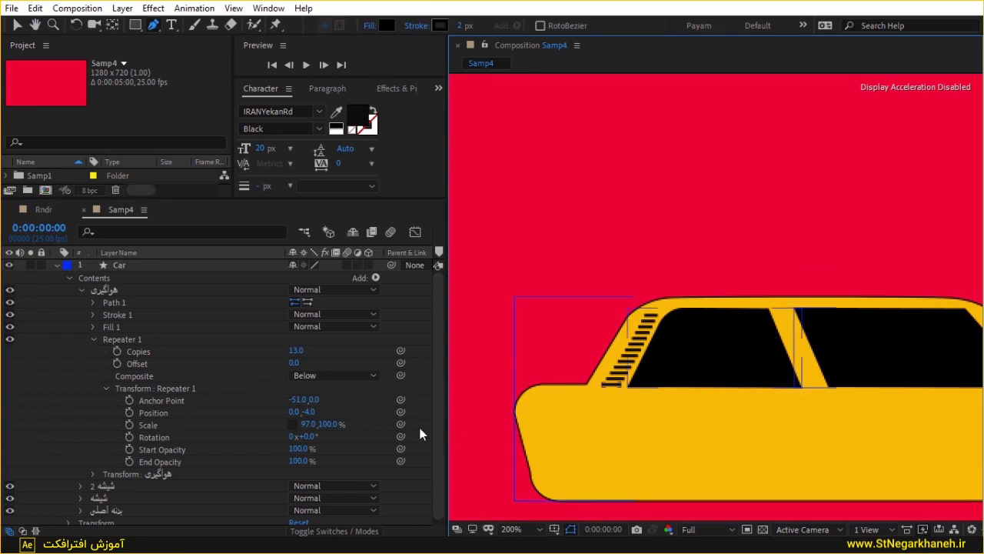
pyautogui.scroll(1, 536, 398)
pyautogui.scroll(1, 606, 394)
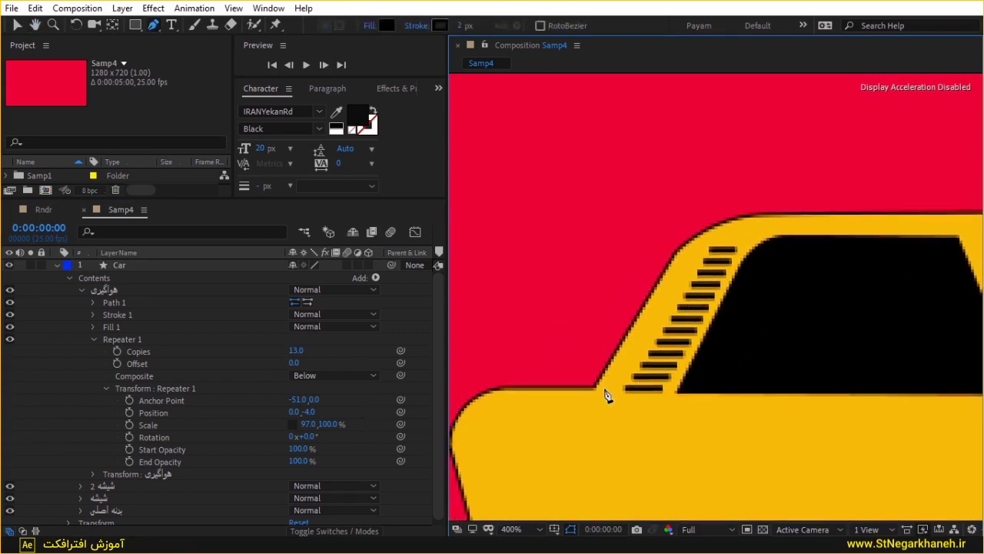
pyautogui.click(306, 423)
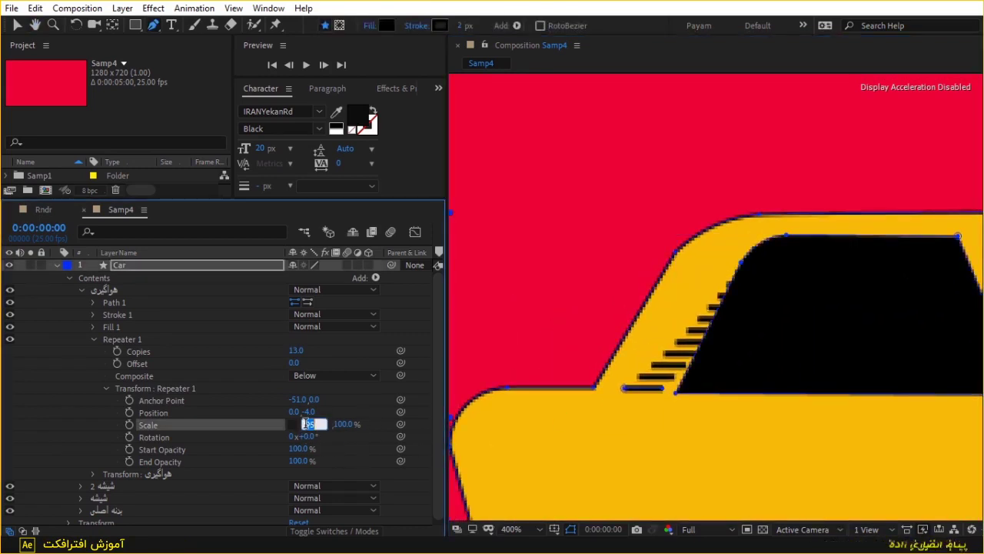
pyautogui.moveTo(296, 400); pyautogui.dragTo(261, 397)
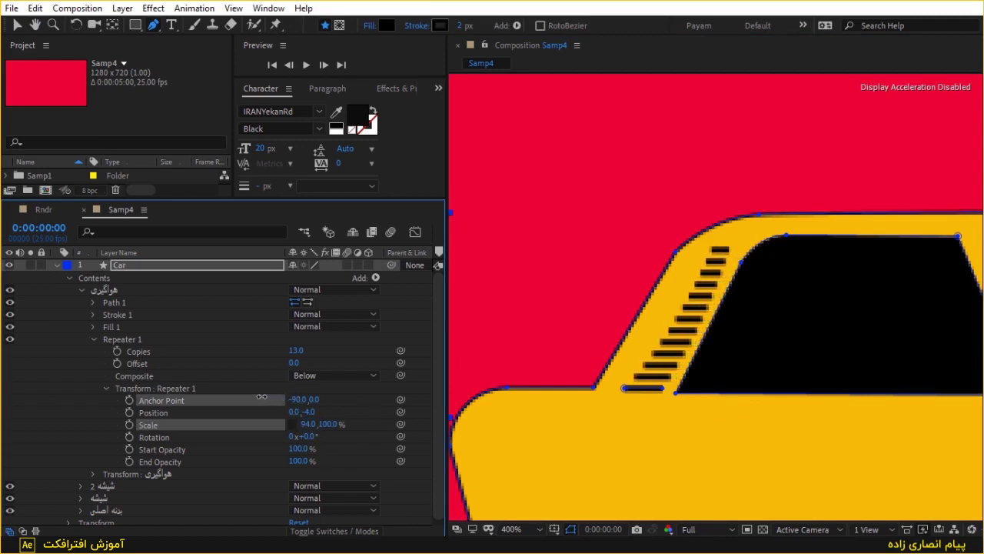
pyautogui.click(345, 396)
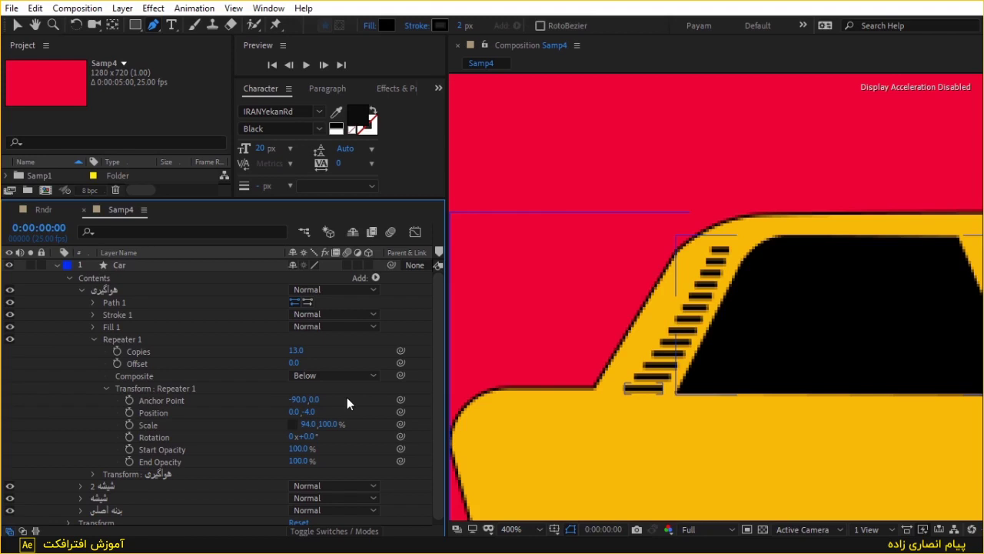
pyautogui.hotkey('ctrl', 'z')
pyautogui.hotkey('ctrl', 'z')
pyautogui.hotkey('ctrl', 'z')
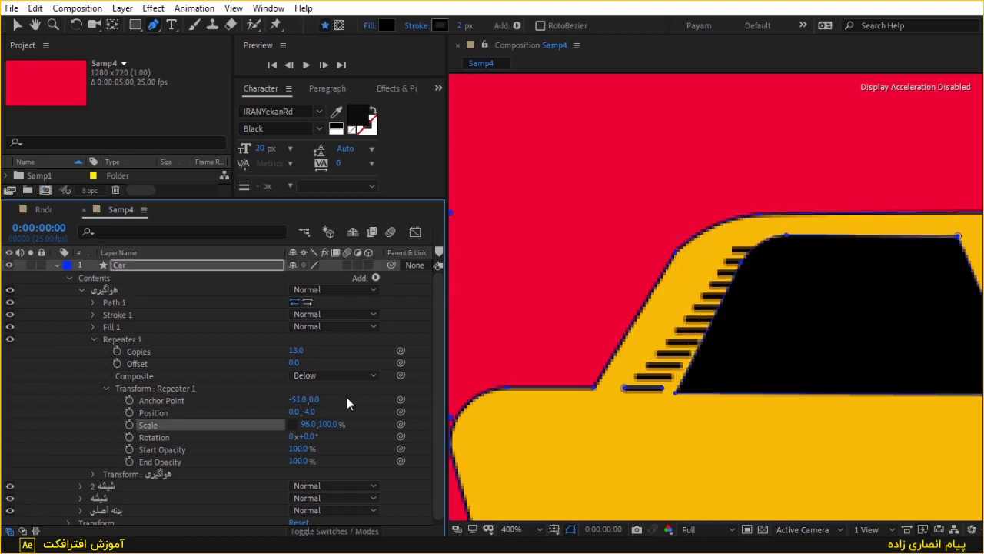
pyautogui.hotkey('ctrl', 'z')
pyautogui.scroll(-4, 954, 434)
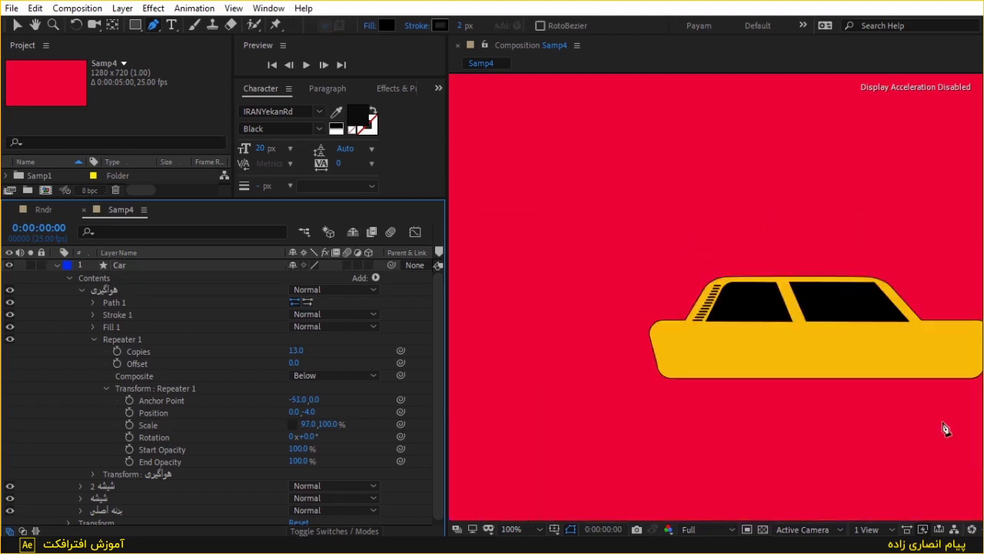
pyautogui.scroll(1, 723, 331)
pyautogui.scroll(1, 723, 308)
pyautogui.scroll(1, 700, 297)
pyautogui.scroll(-3, 723, 300)
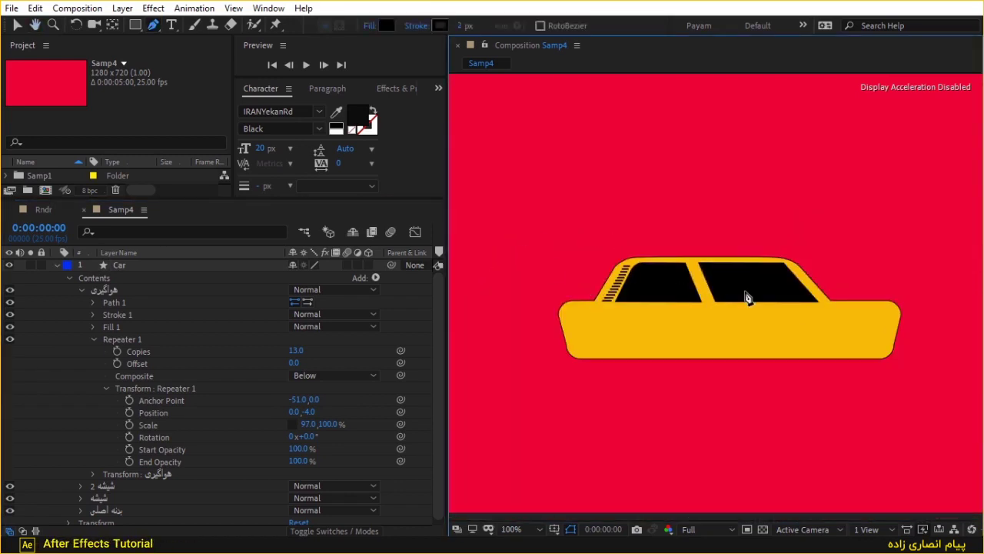
pyautogui.click(94, 339)
pyautogui.click(69, 278)
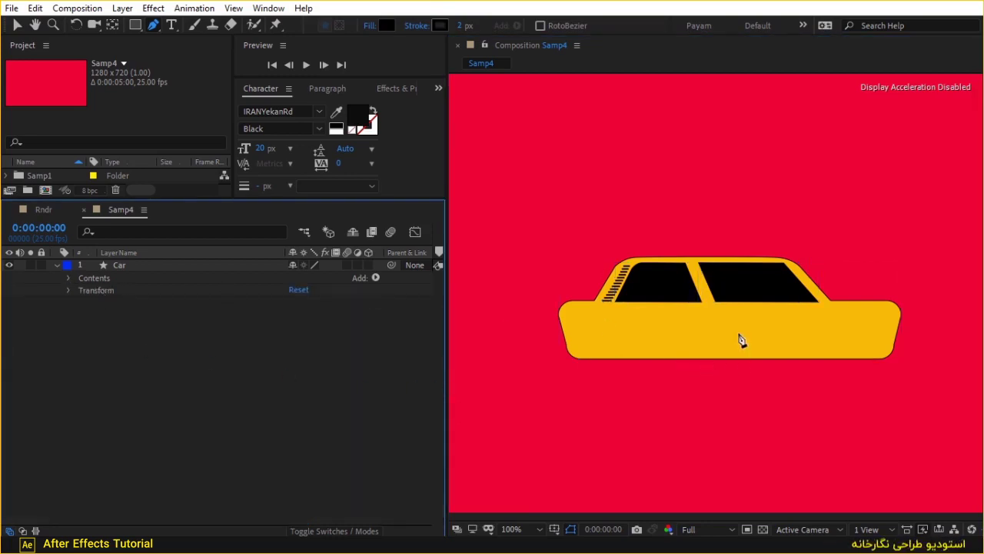
# - Box-select the body path's rear vertices and drag them left to shorten the car
pyautogui.click(65, 275)
pyautogui.click(57, 264)
pyautogui.click(57, 264)
pyautogui.click(69, 277)
pyautogui.click(116, 388)
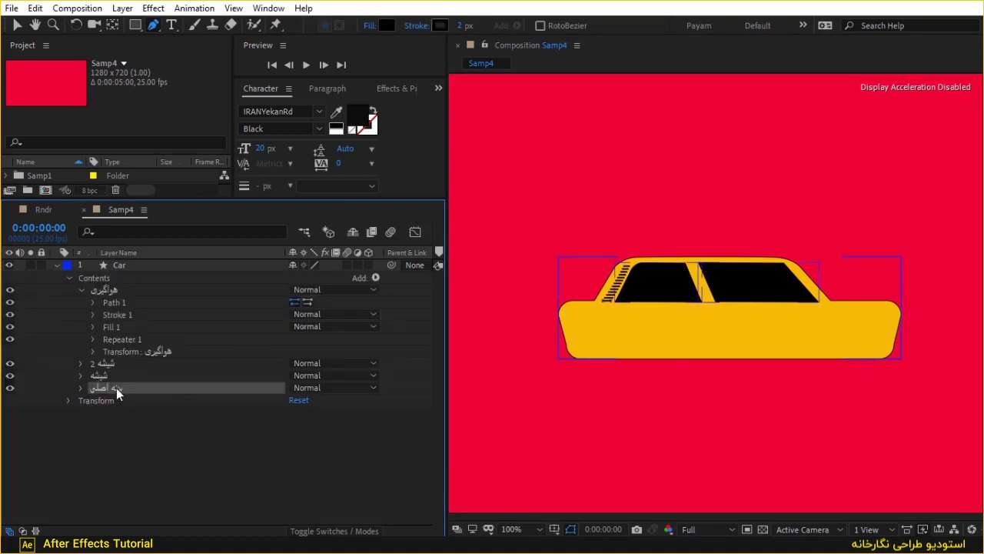
pyautogui.click(81, 289)
pyautogui.click(80, 326)
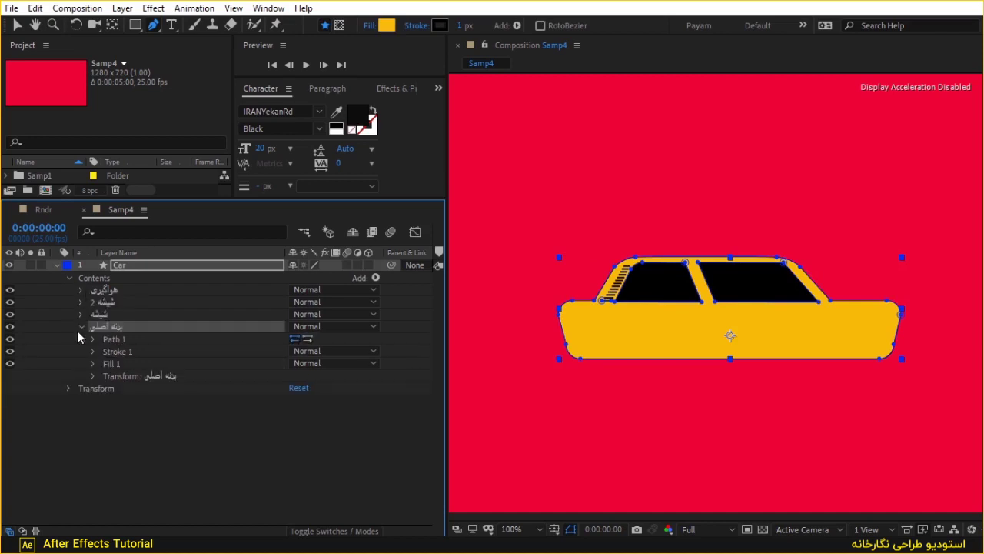
pyautogui.click(149, 339)
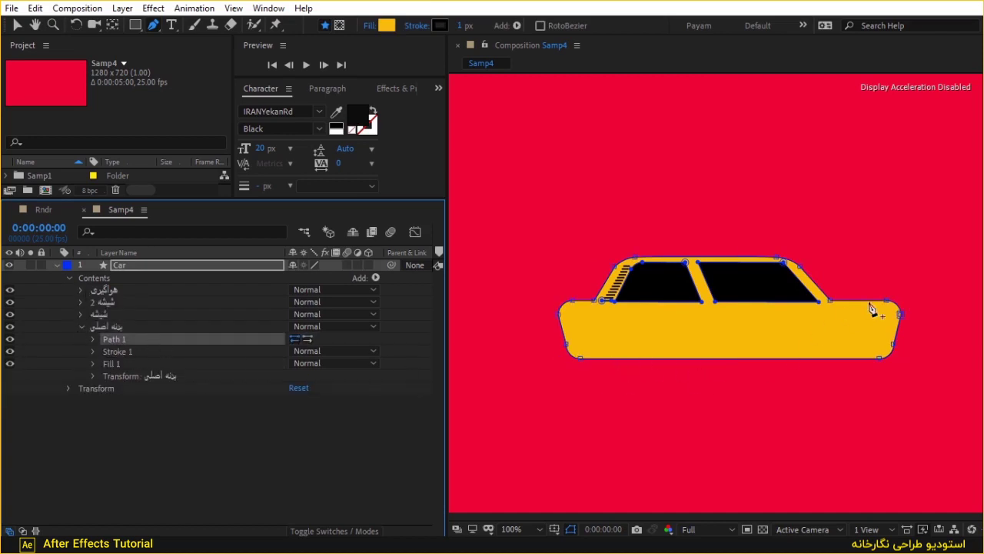
pyautogui.moveTo(937, 290); pyautogui.dragTo(858, 400)
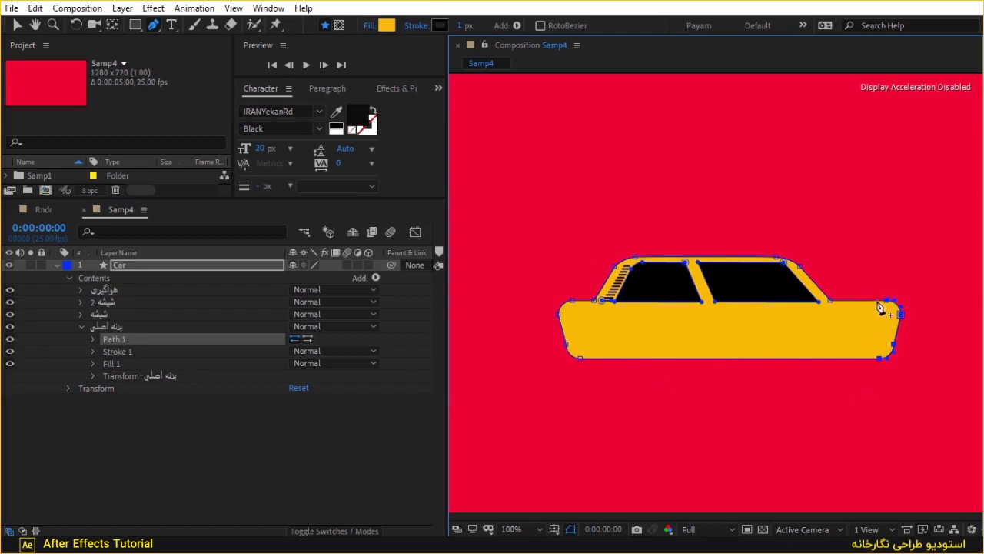
pyautogui.moveTo(886, 300)
pyautogui.mouseDown()
pyautogui.moveTo(841, 303)
pyautogui.moveTo(753, 364)
pyautogui.mouseUp()
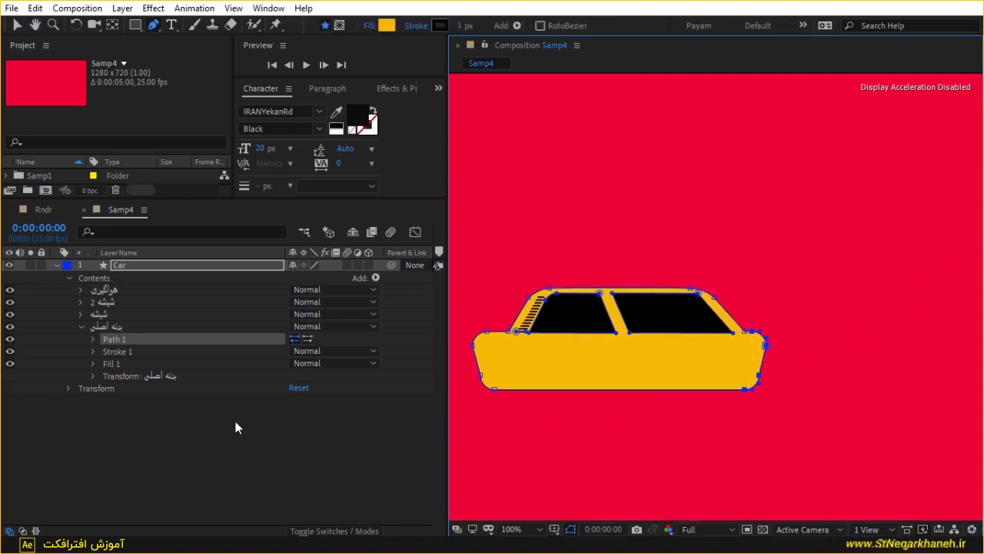
pyautogui.click(113, 332)
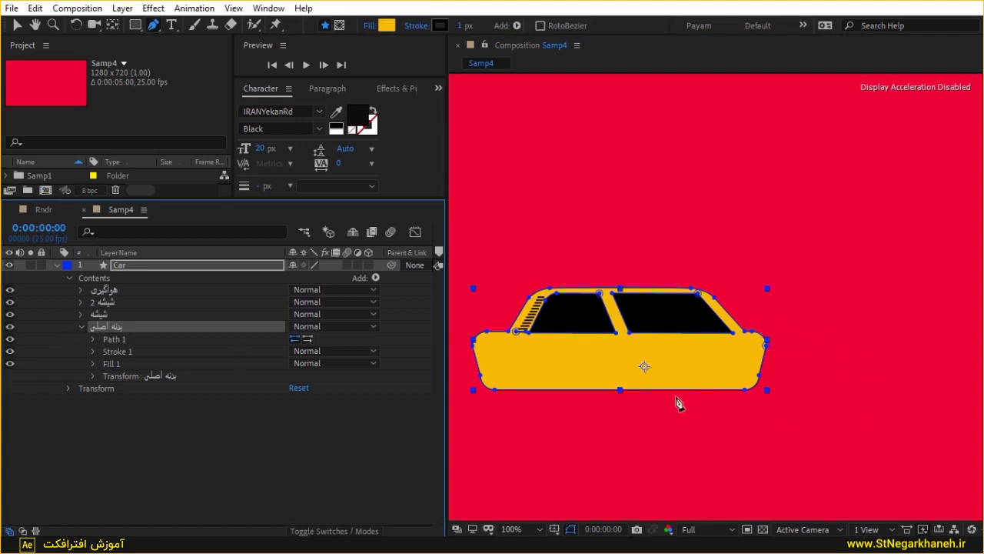
# - Duplicate the body group, move the copy to the bottom, and rename it جلوبندی
pyautogui.click(80, 328)
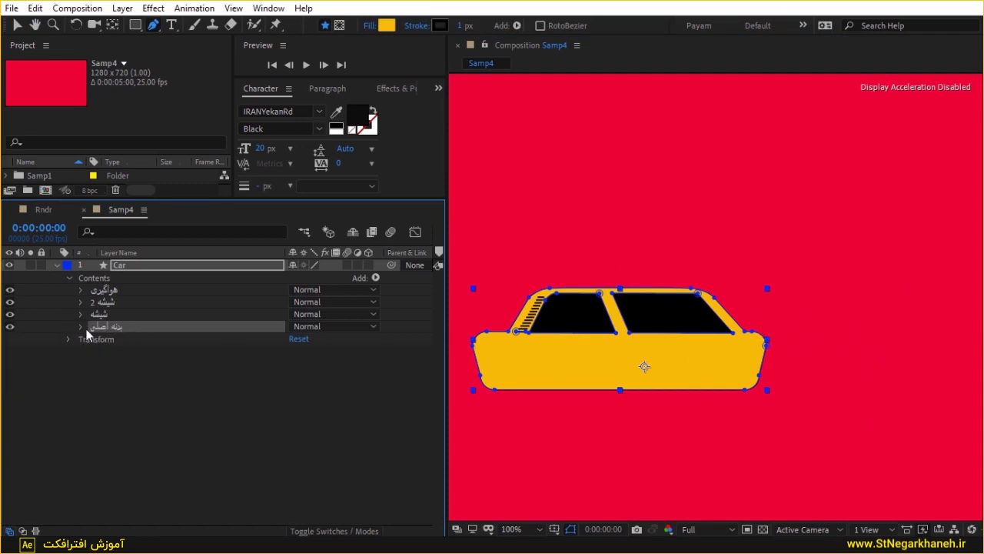
pyautogui.hotkey('ctrl', 'd')
pyautogui.moveTo(123, 329); pyautogui.dragTo(127, 349)
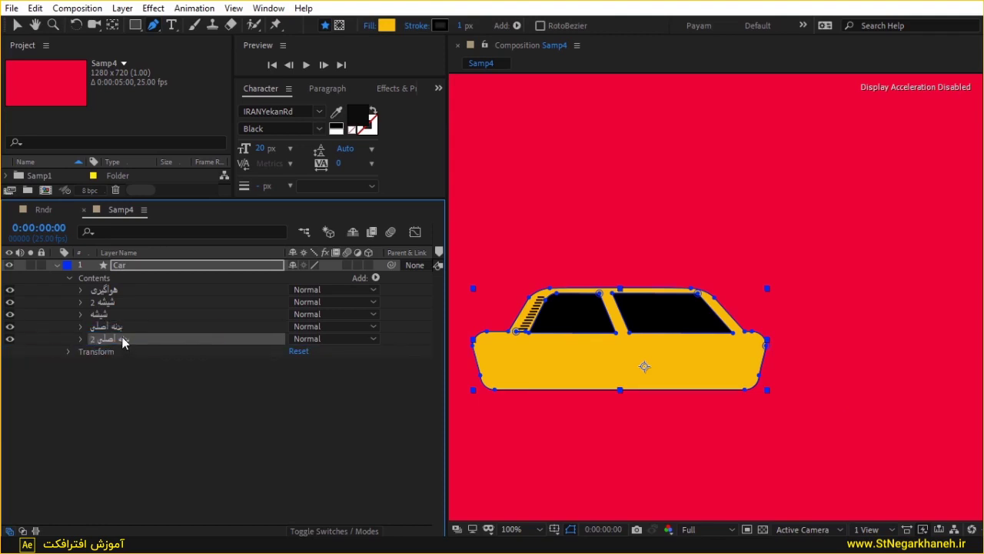
pyautogui.press('Return')
pyautogui.write('چرخی')
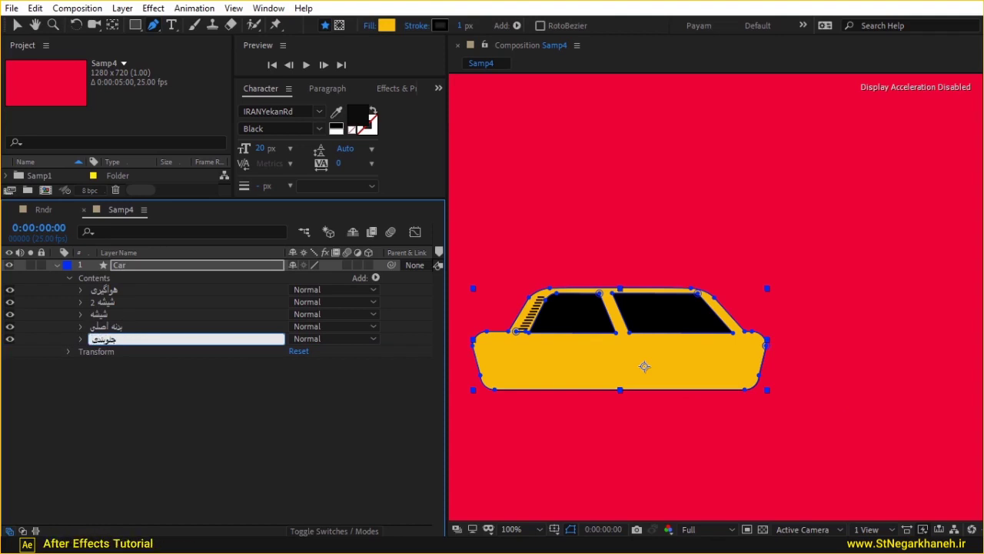
pyautogui.press('Return')
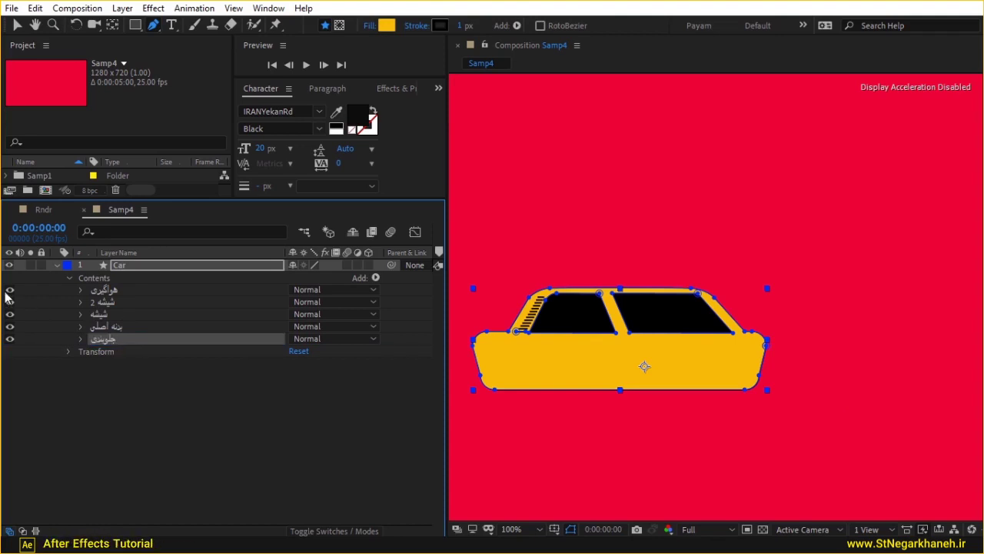
# - Hide the other groups and delete the copy's roof points, leaving the lower body
pyautogui.click(10, 326)
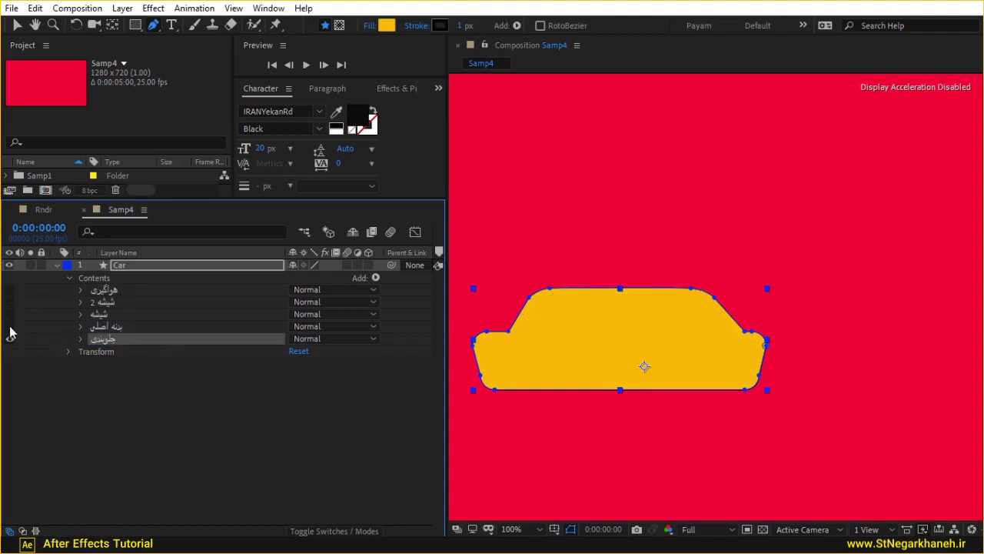
pyautogui.click(548, 290)
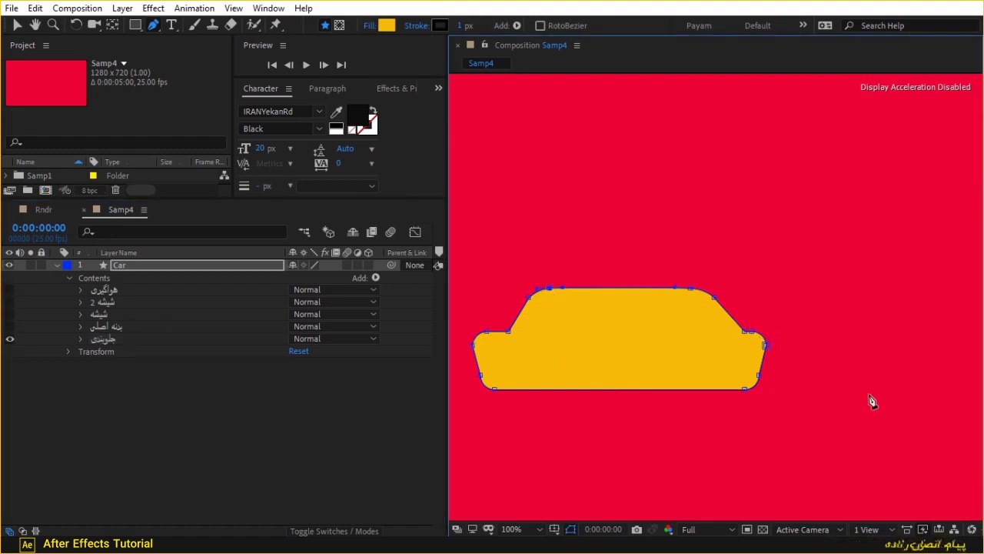
pyautogui.moveTo(769, 275); pyautogui.dragTo(486, 316)
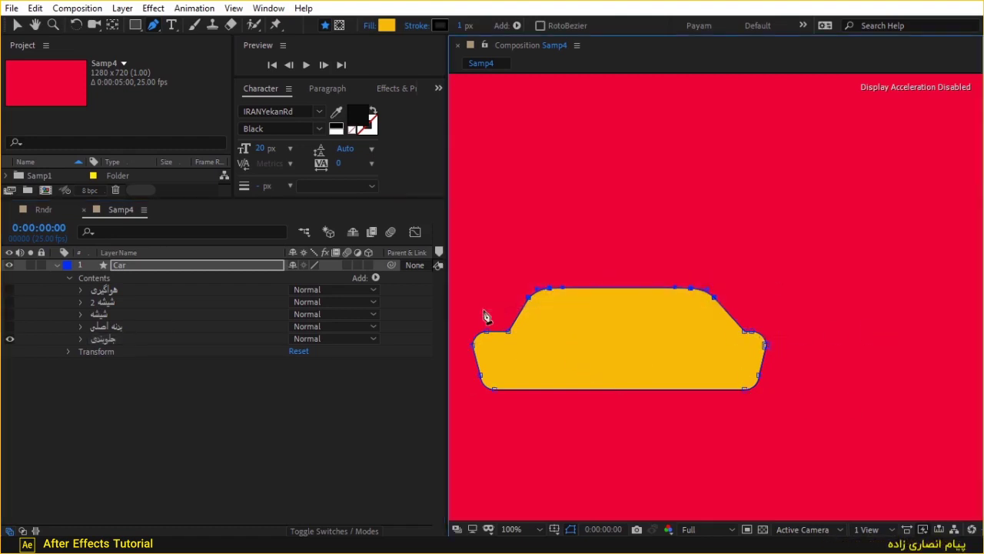
pyautogui.press('Delete')
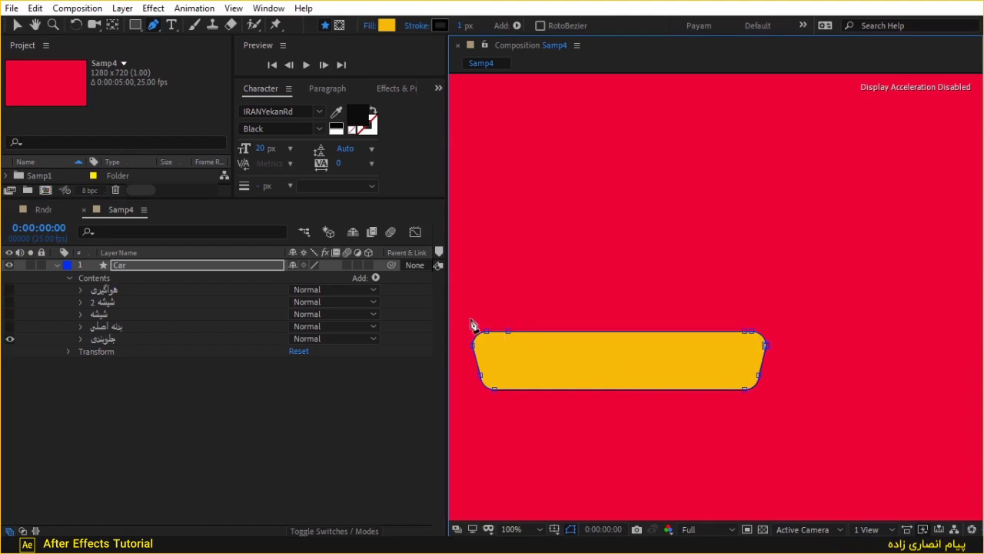
pyautogui.moveTo(466, 317); pyautogui.dragTo(492, 353)
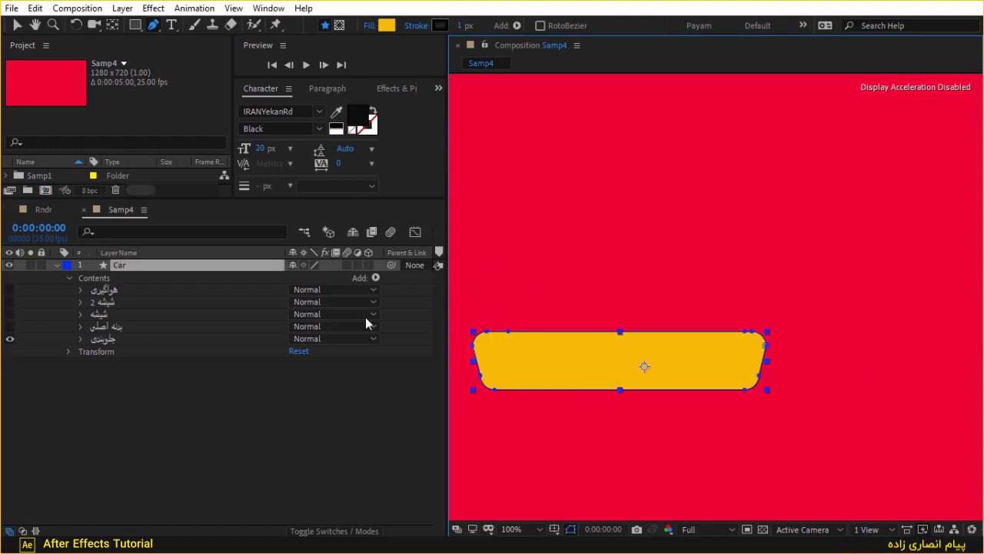
# - Shift the جلوبندی path right past the body's end and show all groups again
pyautogui.click(82, 339)
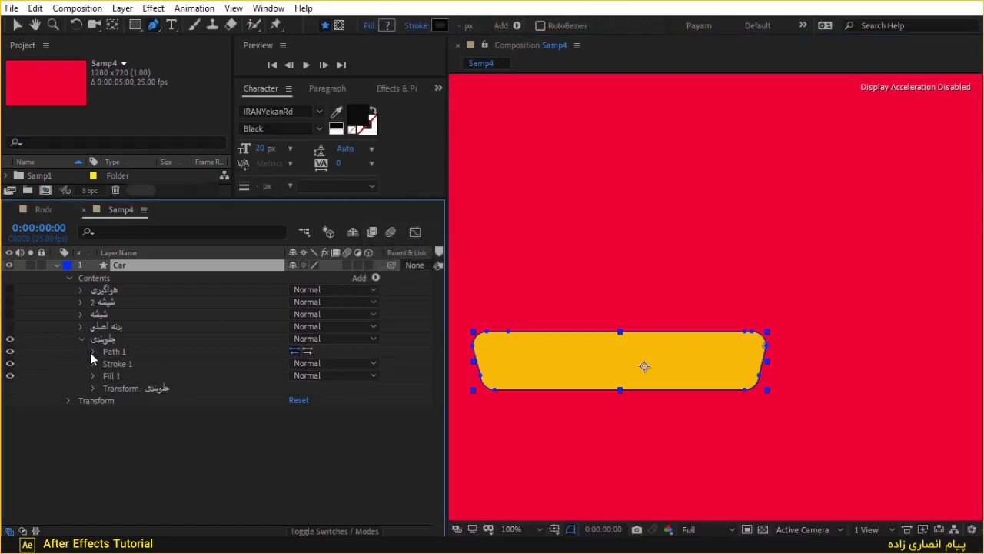
pyautogui.click(92, 352)
pyautogui.click(131, 364)
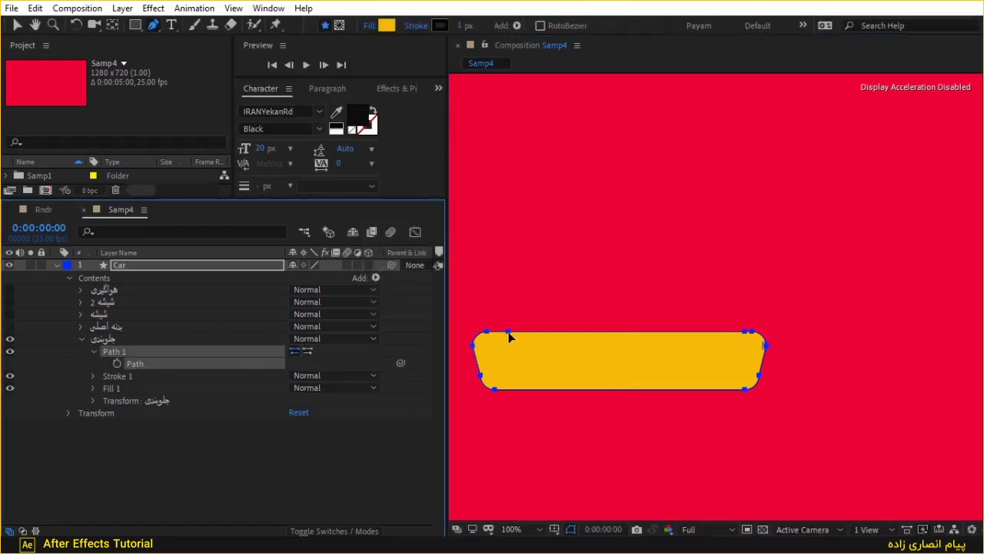
pyautogui.moveTo(509, 337); pyautogui.dragTo(582, 337)
pyautogui.moveTo(9, 290); pyautogui.dragTo(9, 326)
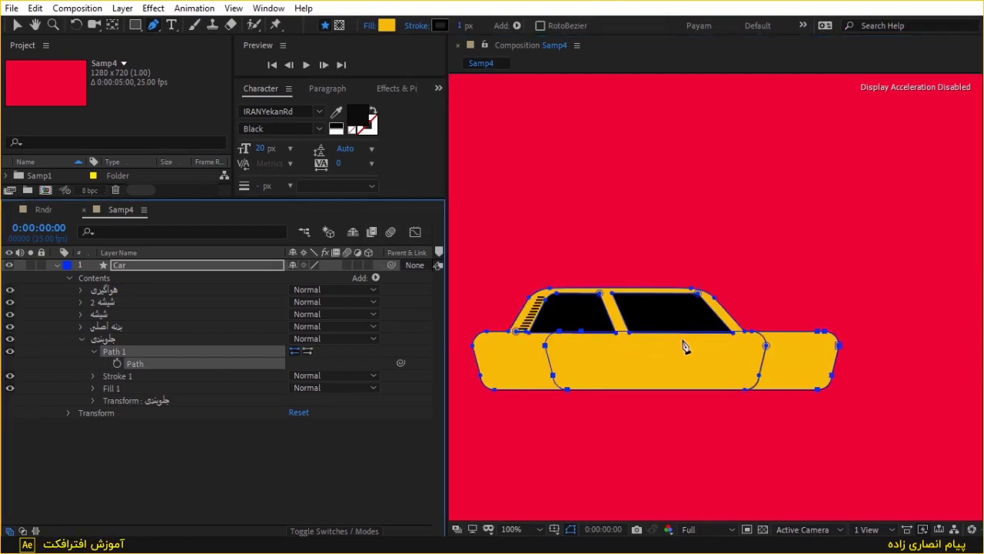
pyautogui.moveTo(582, 335); pyautogui.dragTo(607, 339)
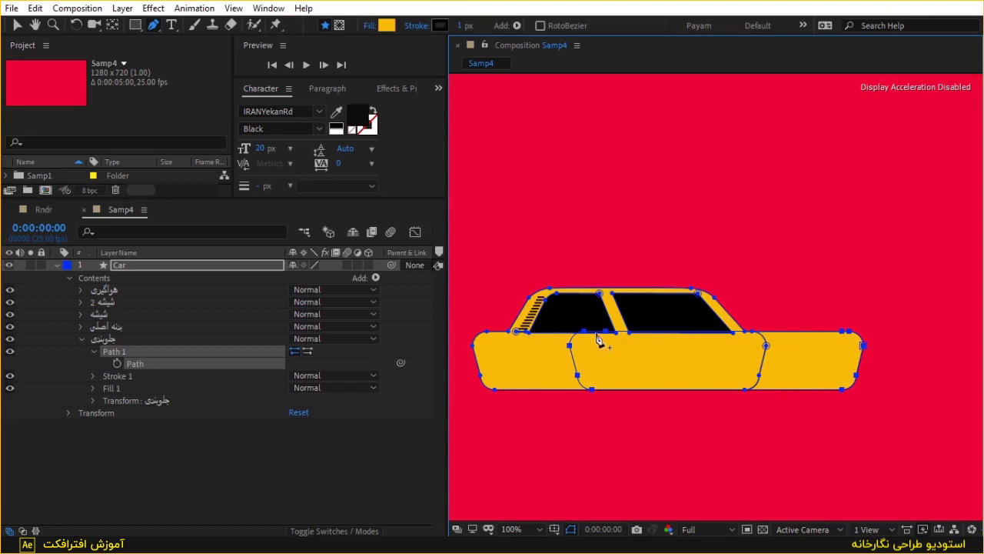
pyautogui.moveTo(606, 338); pyautogui.dragTo(610, 339)
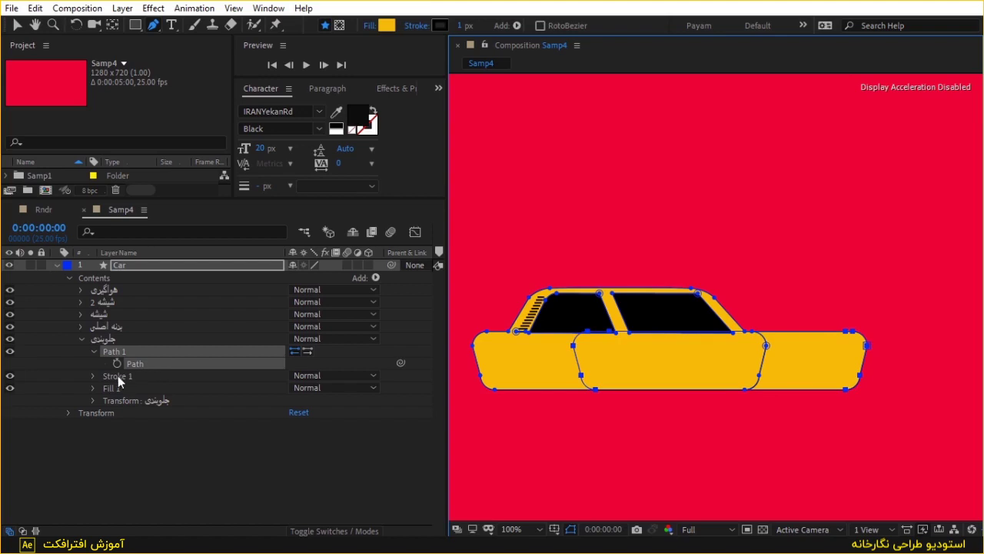
# - Darken the جلوبندی front panel's fill to yellow DDA100
pyautogui.click(389, 26)
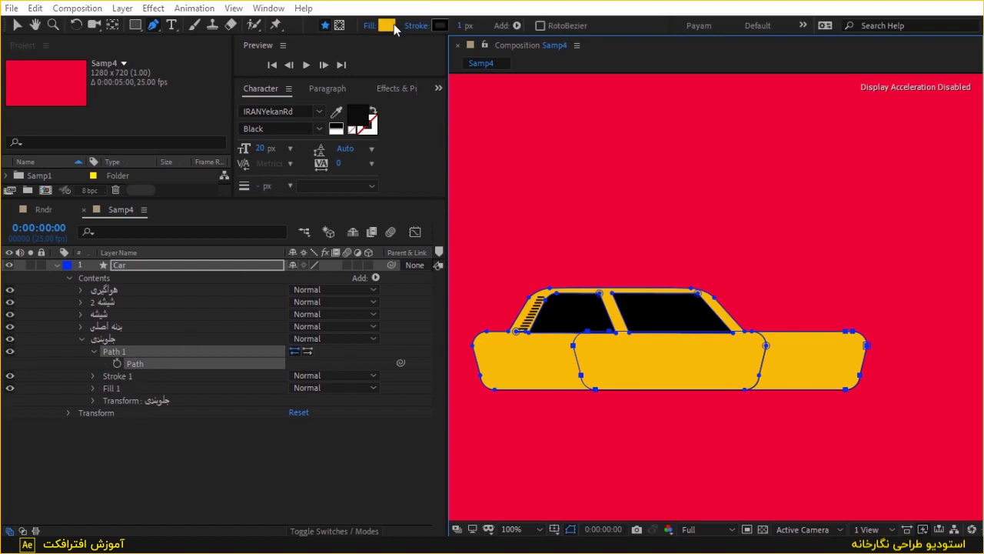
pyautogui.moveTo(270, 162); pyautogui.dragTo(276, 177)
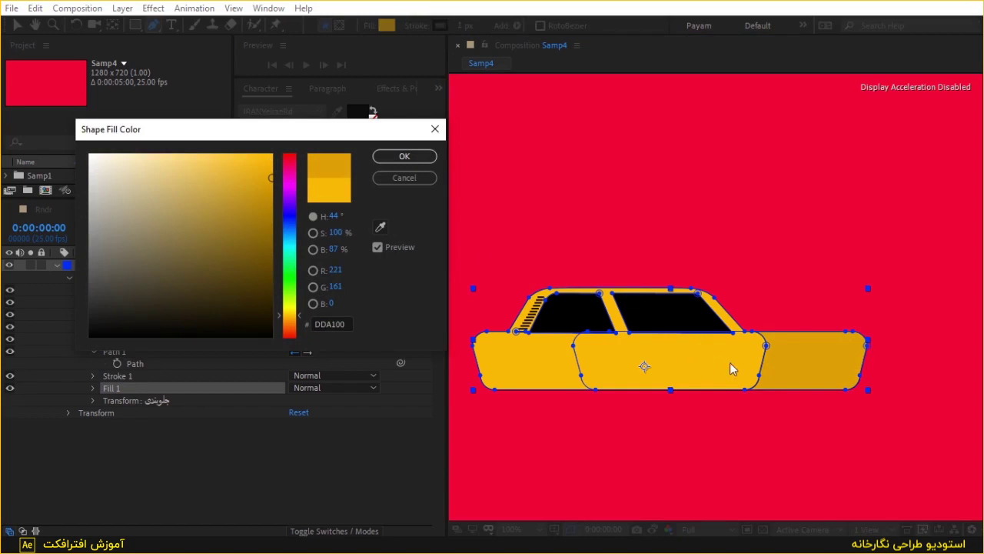
pyautogui.click(404, 156)
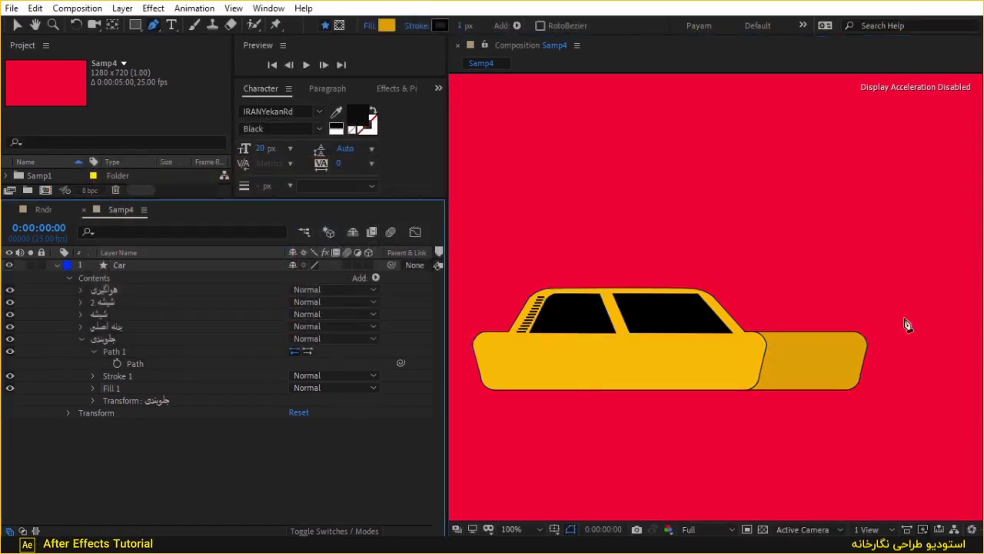
# - Move the car slightly left and down, collapse the group, and pan the view
pyautogui.moveTo(848, 354); pyautogui.dragTo(829, 379)
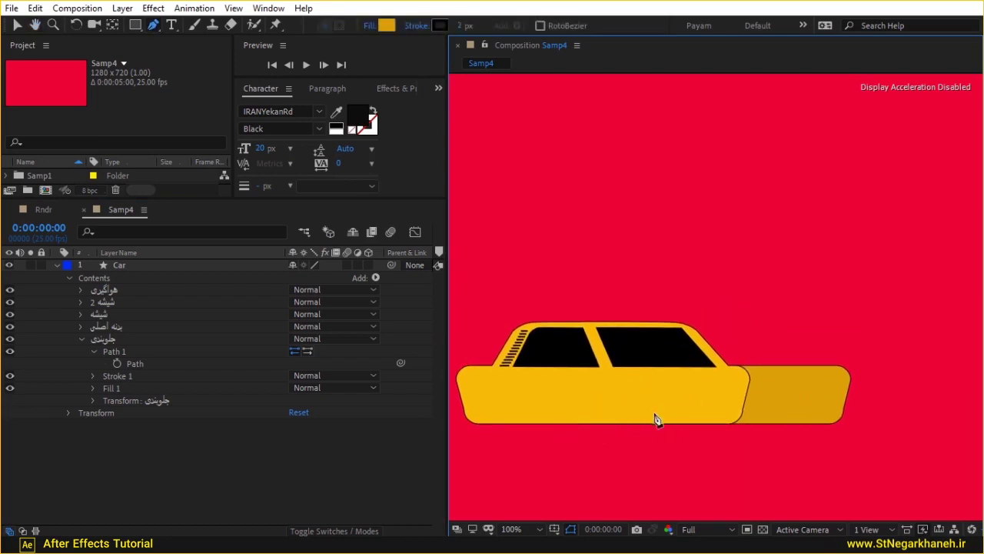
pyautogui.click(132, 364)
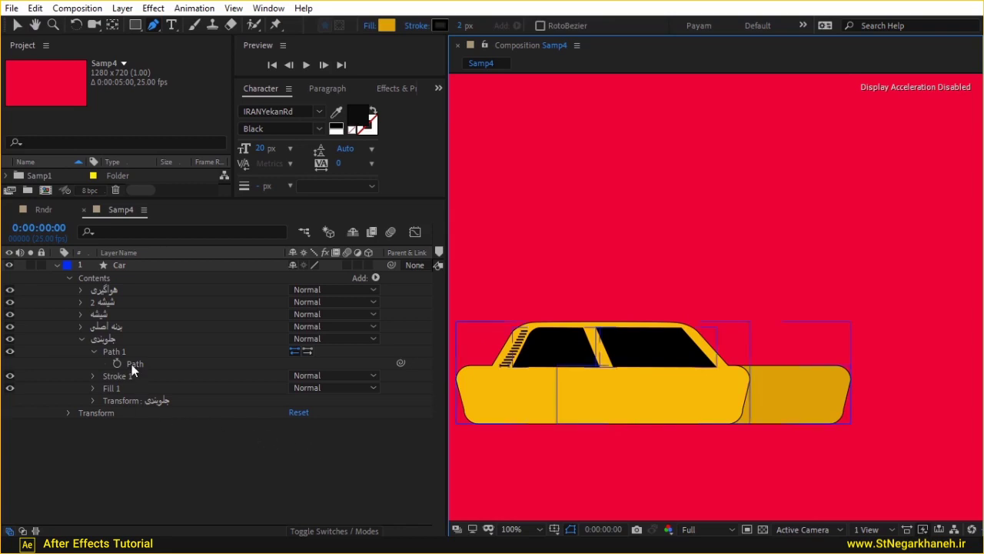
pyautogui.click(81, 339)
pyautogui.press('F2')
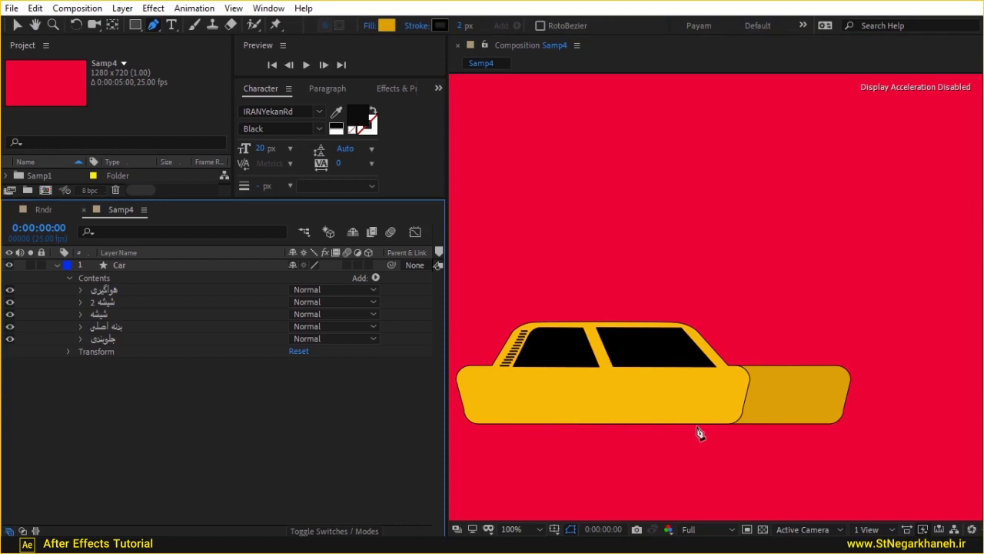
pyautogui.moveTo(621, 404); pyautogui.dragTo(727, 420)
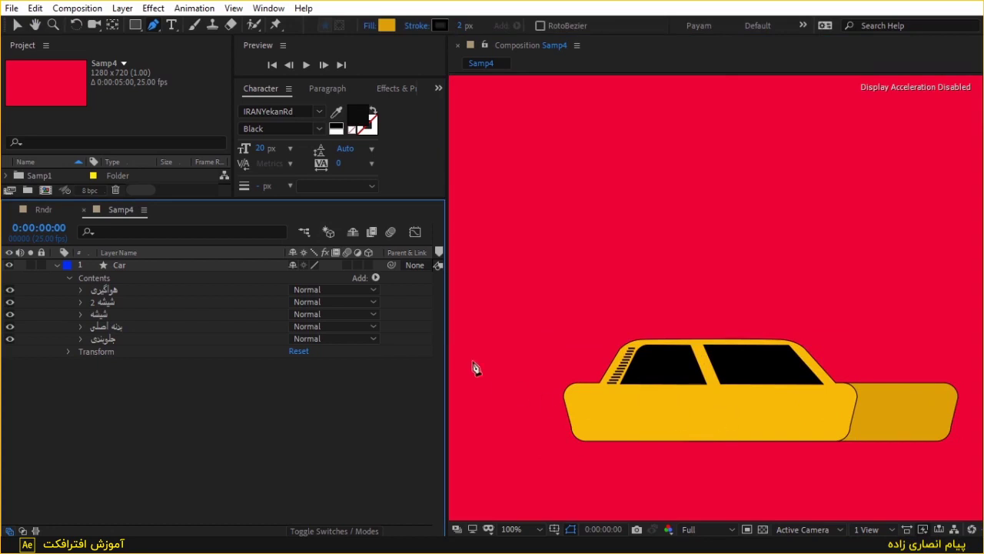
# - Draw a small rectangle near the taxi's front on the Car layer
pyautogui.click(136, 24)
pyautogui.click(157, 266)
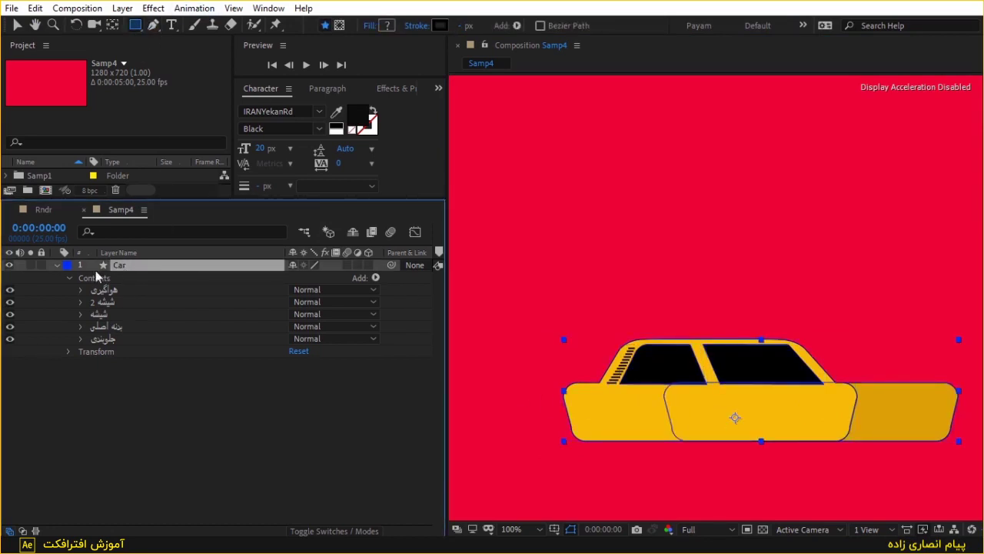
pyautogui.scroll(1, 859, 339)
pyautogui.scroll(-3, 479, 257)
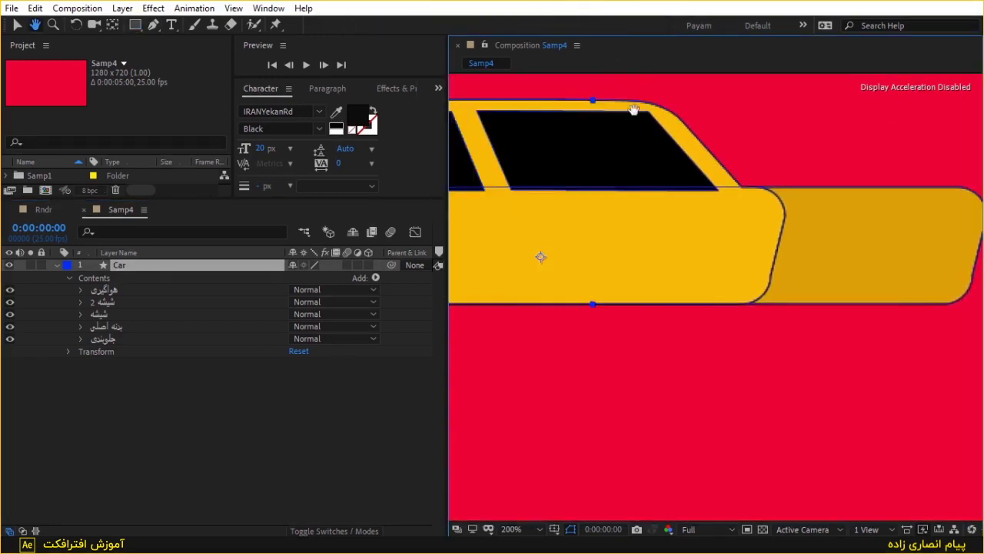
pyautogui.scroll(2, 803, 320)
pyautogui.moveTo(793, 285)
pyautogui.mouseDown()
pyautogui.moveTo(794, 306)
pyautogui.moveTo(788, 292)
pyautogui.mouseUp()
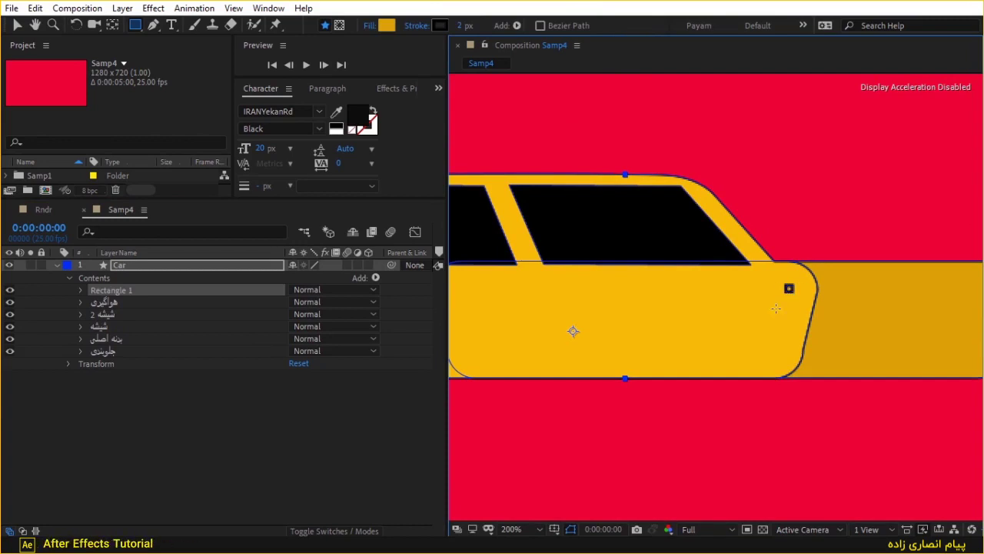
# - Give the new rectangle no stroke and a black fill
pyautogui.click(417, 26)
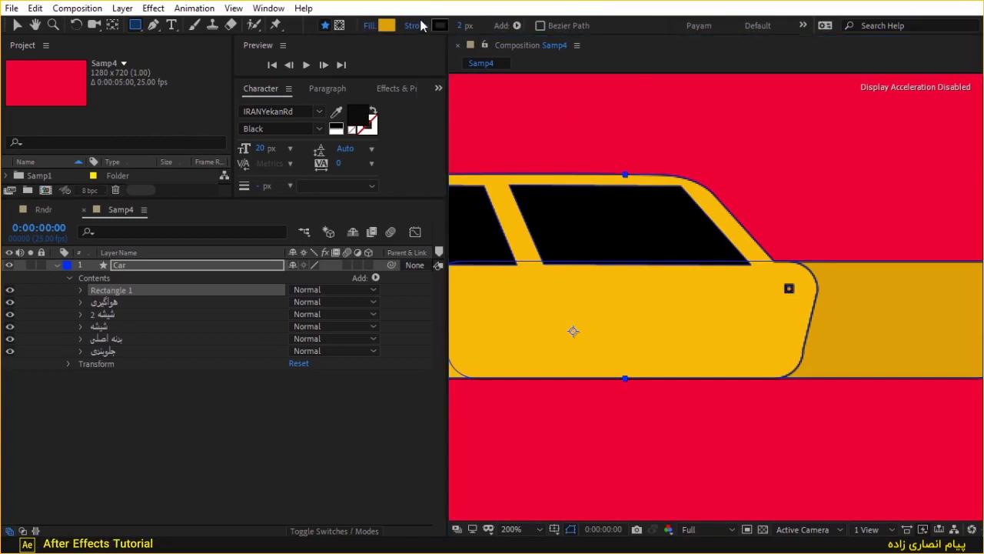
pyautogui.click(698, 36)
pyautogui.click(747, 119)
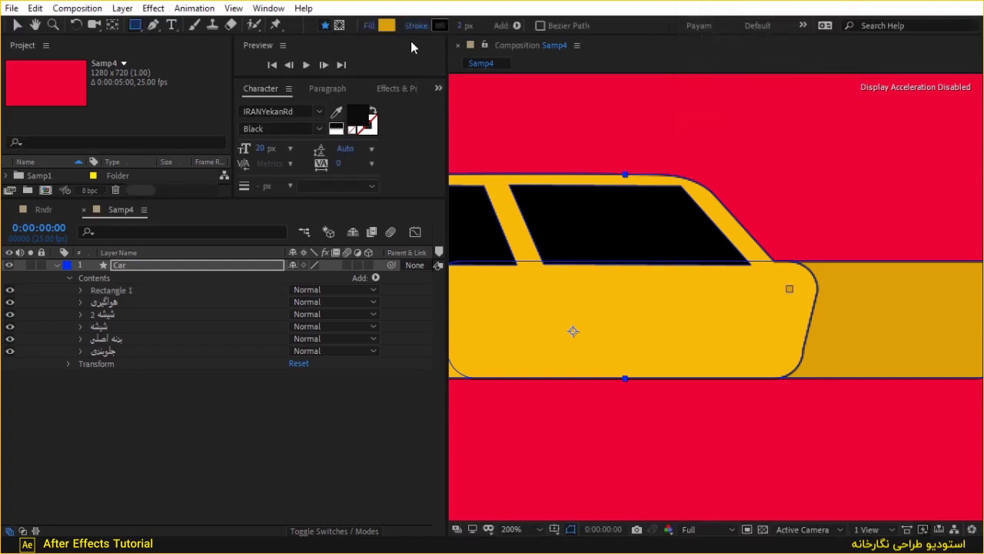
pyautogui.click(386, 26)
pyautogui.click(369, 110)
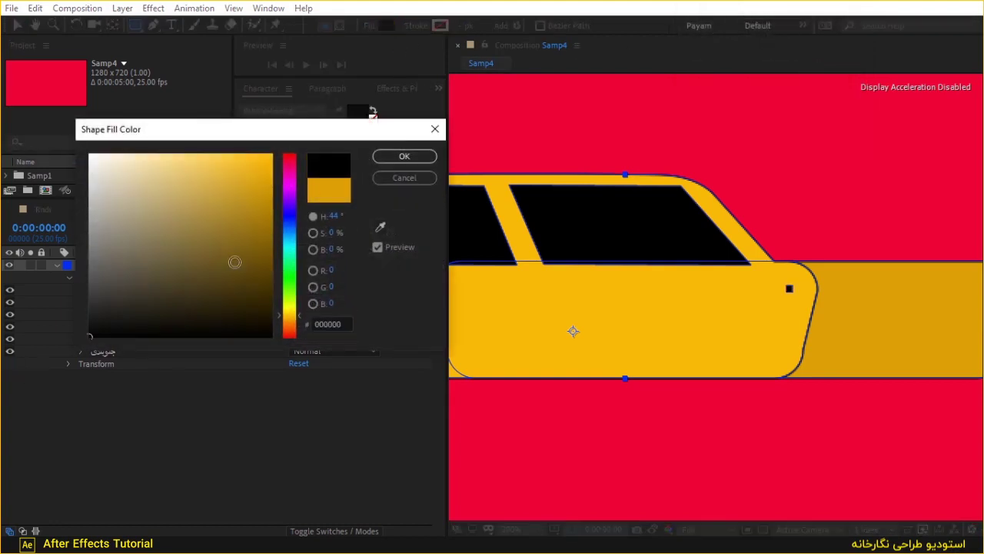
pyautogui.press('Return')
# - Rename the rectangle group to خطوط
pyautogui.click(122, 288)
pyautogui.press('Return')
pyautogui.write('خطوط')
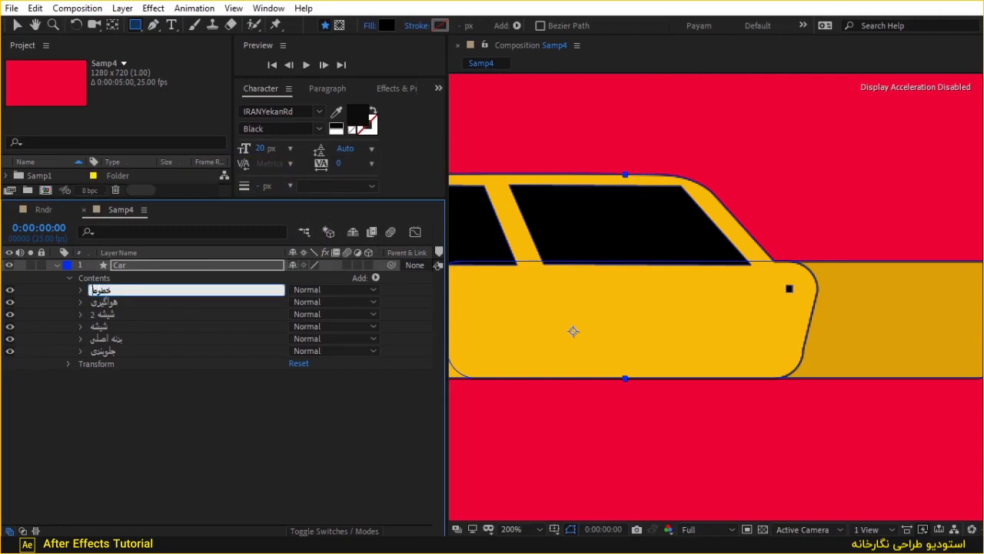
pyautogui.press('Return')
# - Nest Rectangle Path 1 in a new Group 1 inside خطوط and delete Stroke 1
pyautogui.click(83, 290)
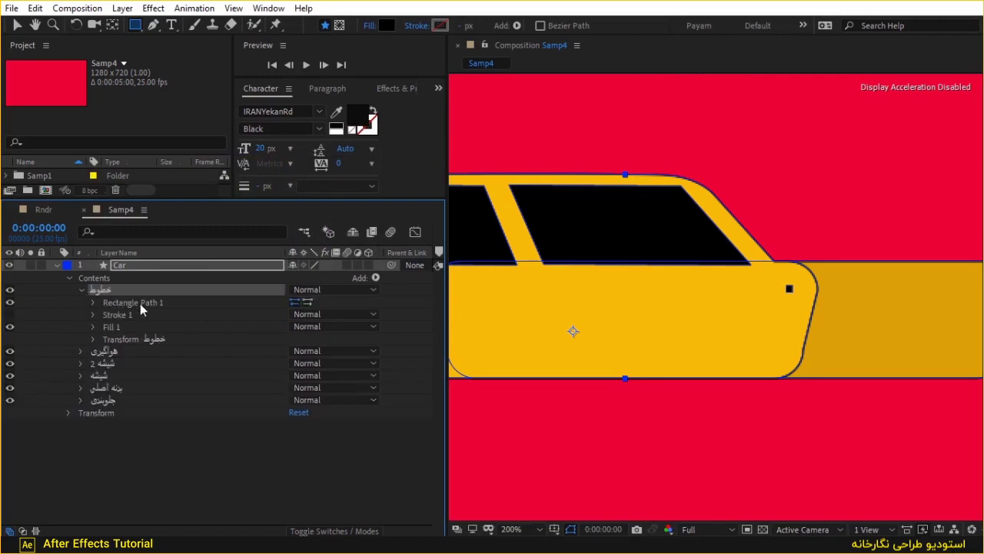
pyautogui.click(140, 303)
pyautogui.click(139, 295)
pyautogui.click(153, 303)
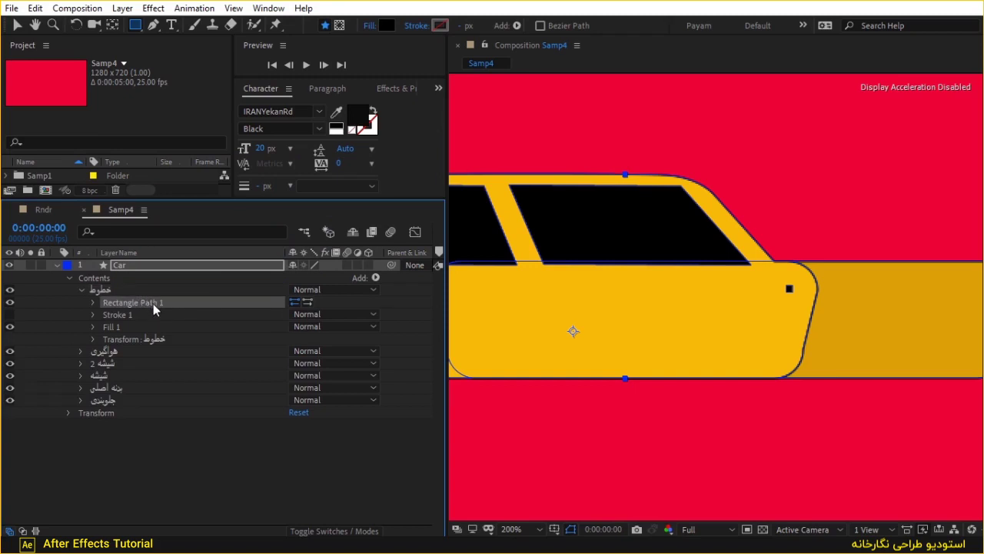
pyautogui.click(375, 278)
pyautogui.click(440, 228)
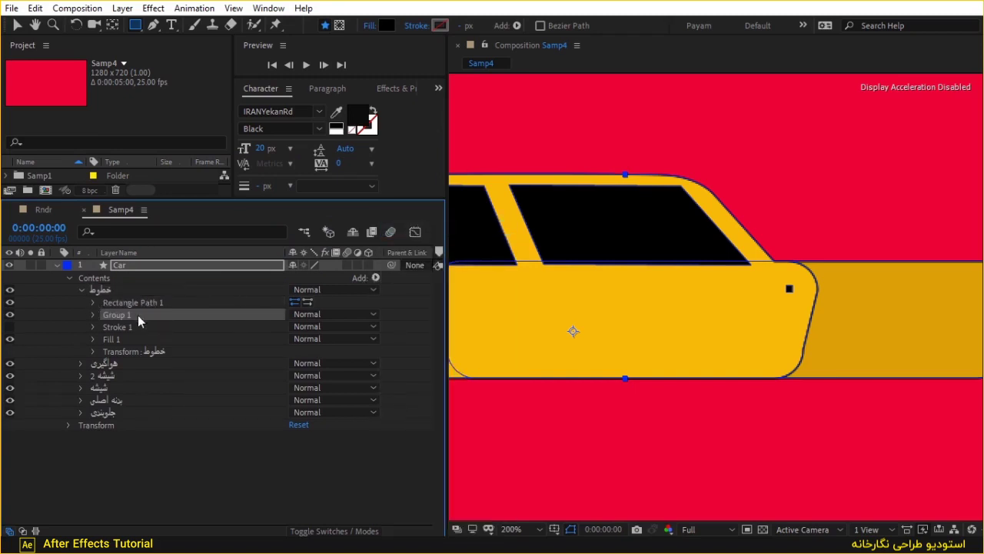
pyautogui.moveTo(111, 303); pyautogui.dragTo(138, 315)
pyautogui.click(139, 311)
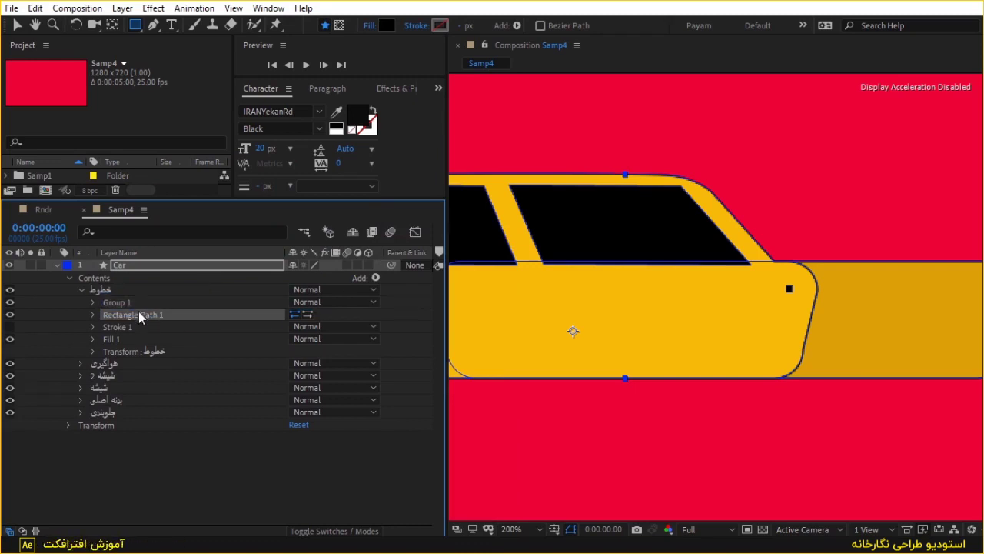
pyautogui.moveTo(136, 317); pyautogui.dragTo(133, 301)
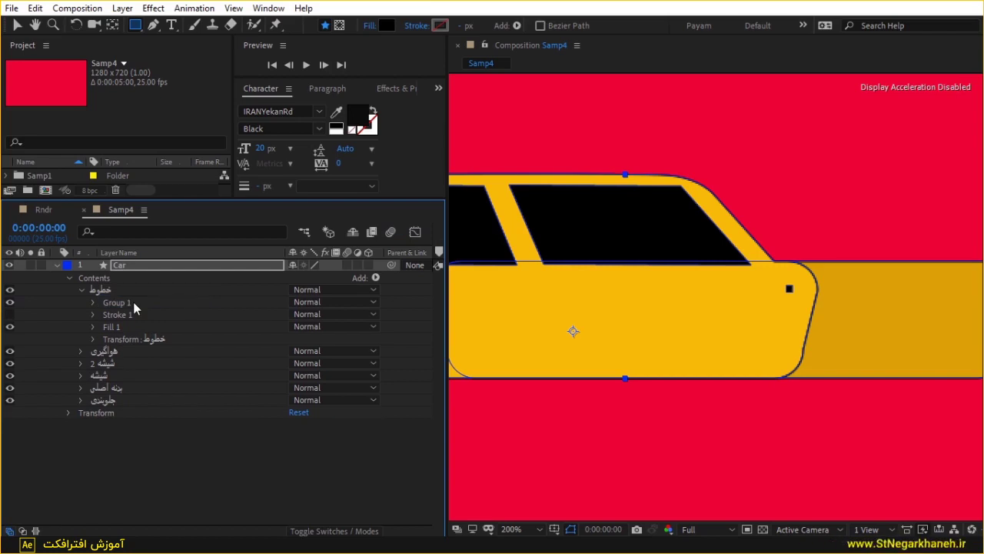
pyautogui.click(135, 319)
pyautogui.press('Delete')
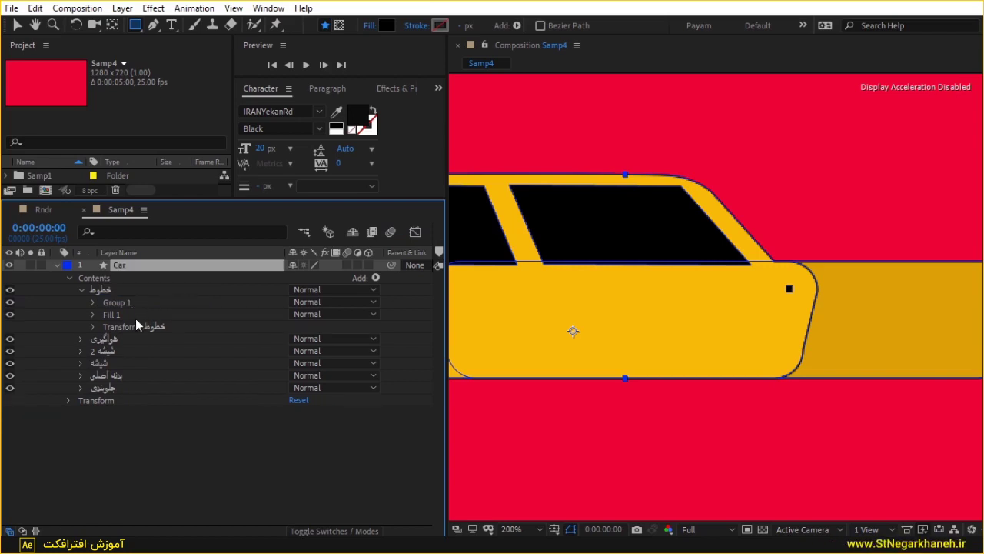
# - Add a Repeater to Group 1 with 4 copies
pyautogui.click(94, 303)
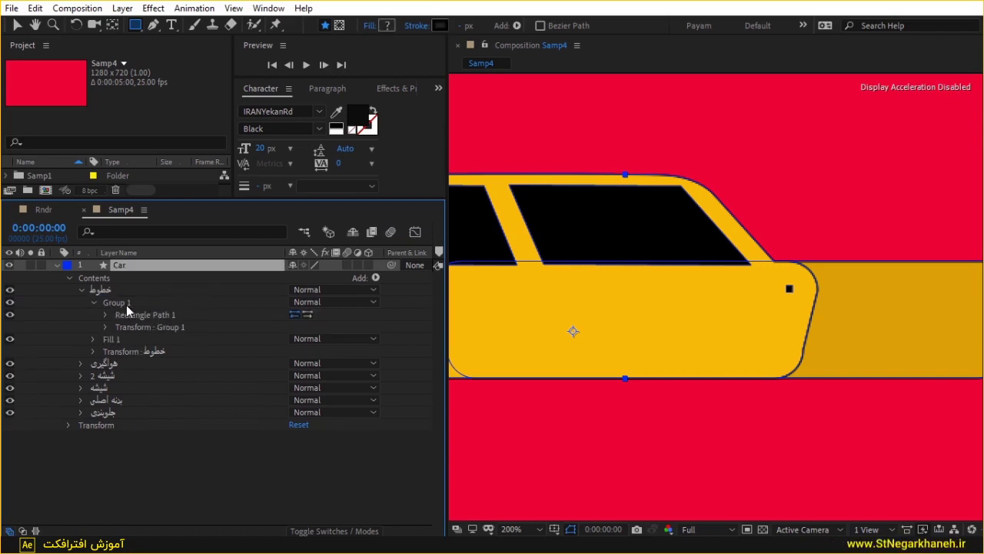
pyautogui.click(139, 303)
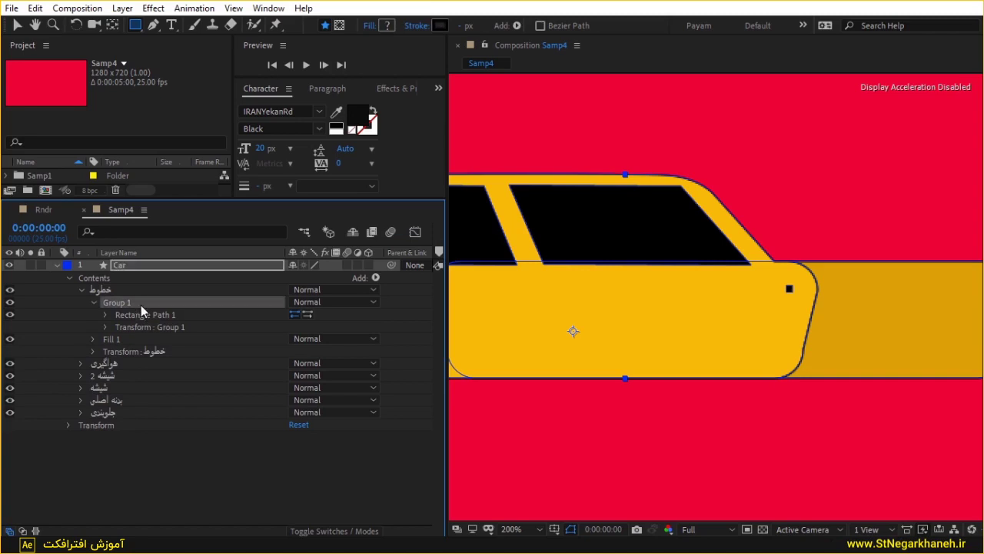
pyautogui.click(376, 278)
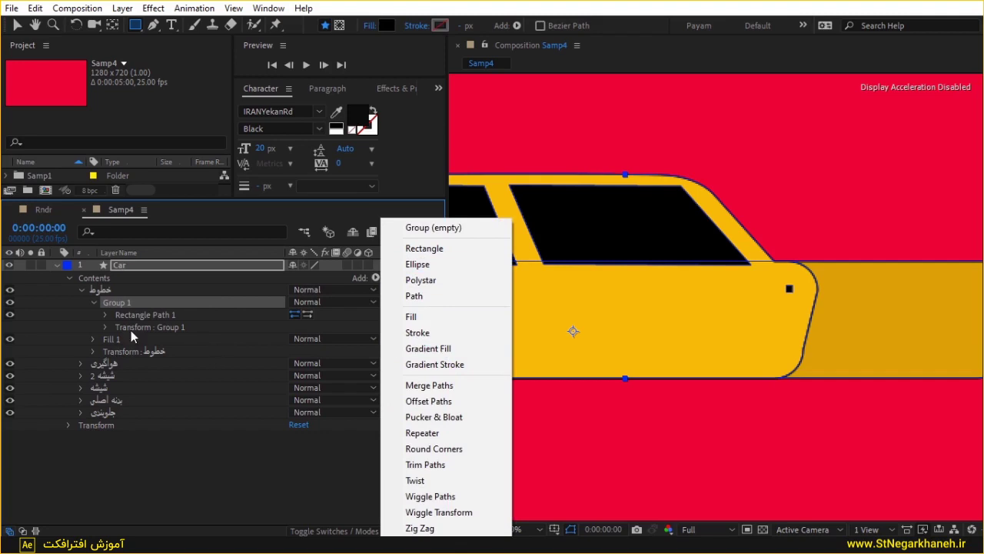
pyautogui.click(460, 433)
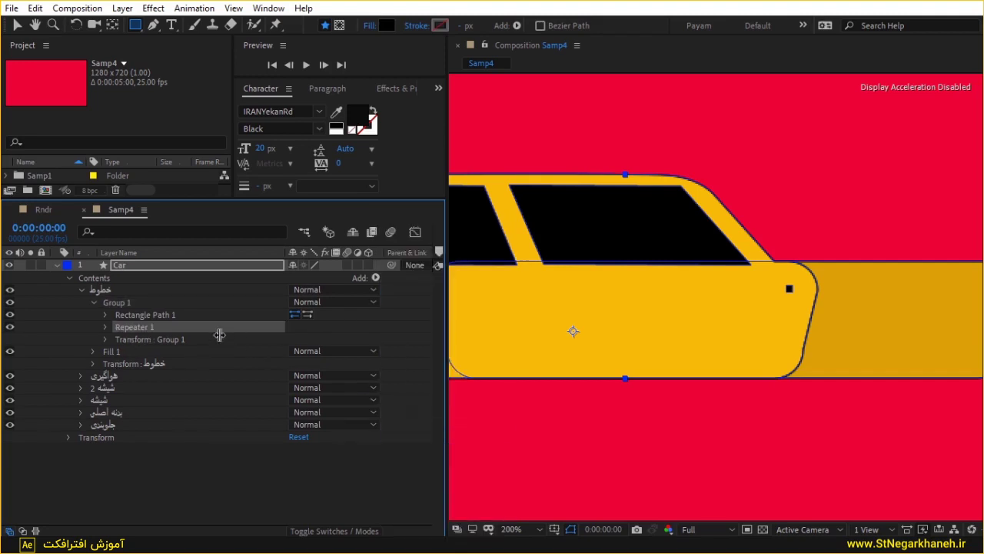
pyautogui.click(105, 327)
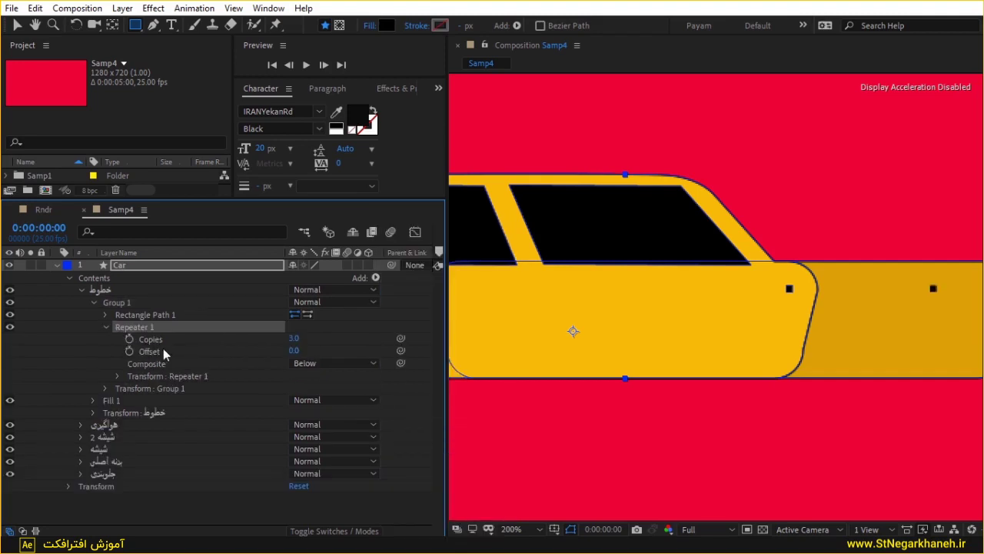
pyautogui.click(116, 376)
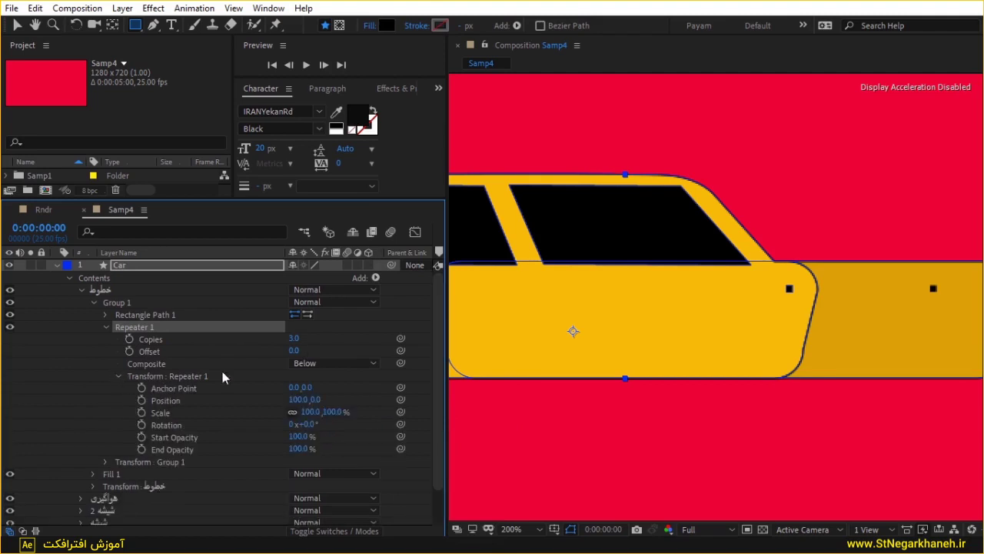
pyautogui.click(294, 339)
pyautogui.write('4')
pyautogui.press('Return')
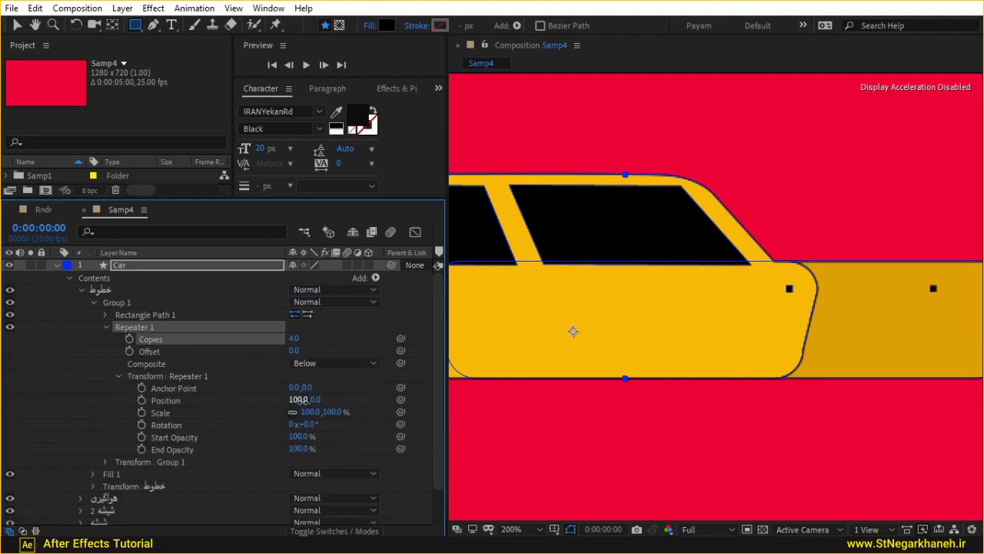
# - Set the Repeater's position offset to -4,4 so the squares step diagonally
pyautogui.moveTo(304, 401); pyautogui.dragTo(284, 398)
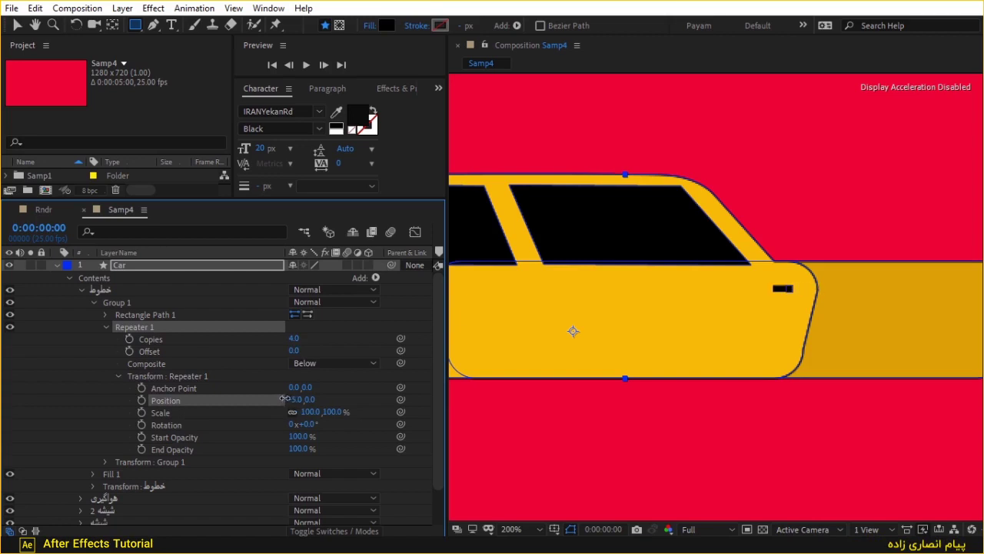
pyautogui.click(290, 400)
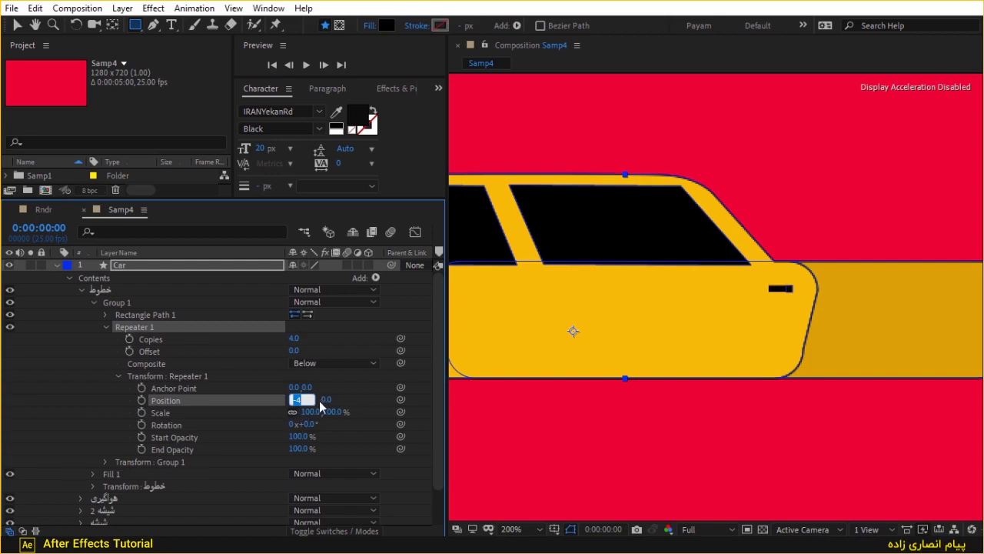
pyautogui.press('Return')
pyautogui.click(318, 399)
pyautogui.press('Up')
pyautogui.press('Up')
pyautogui.press('Up')
pyautogui.press('Up')
pyautogui.press('Up')
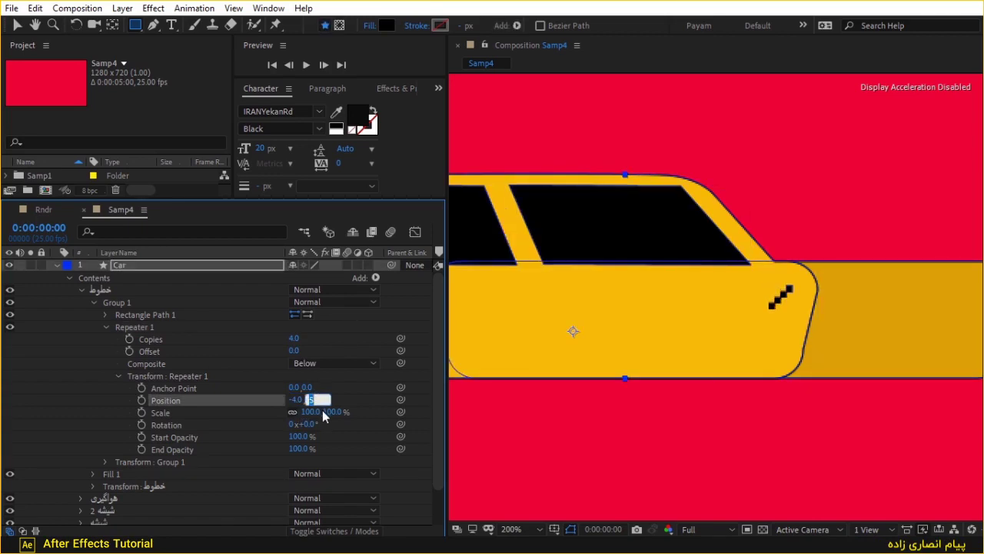
pyautogui.click(900, 283)
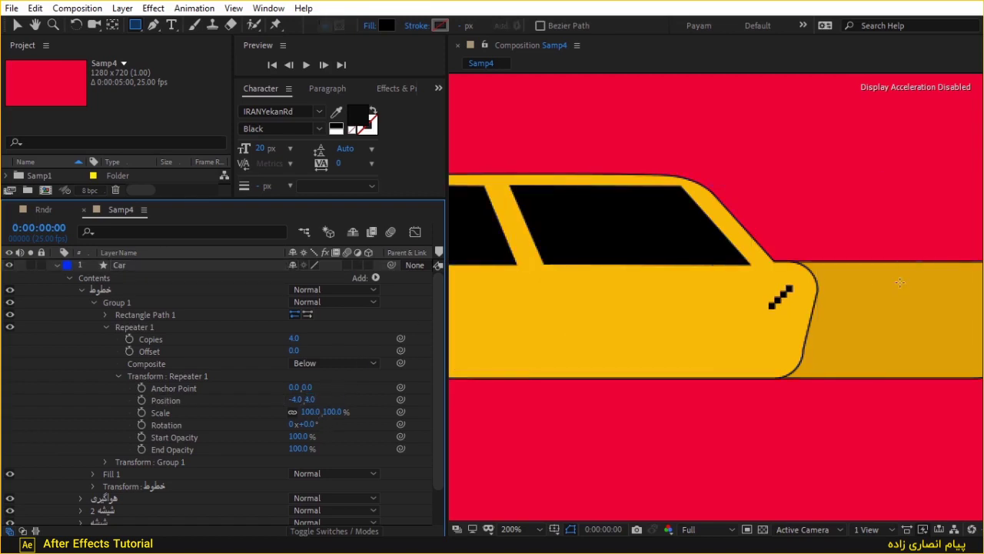
# - Collapse the Repeater settings and Group 1
pyautogui.click(199, 323)
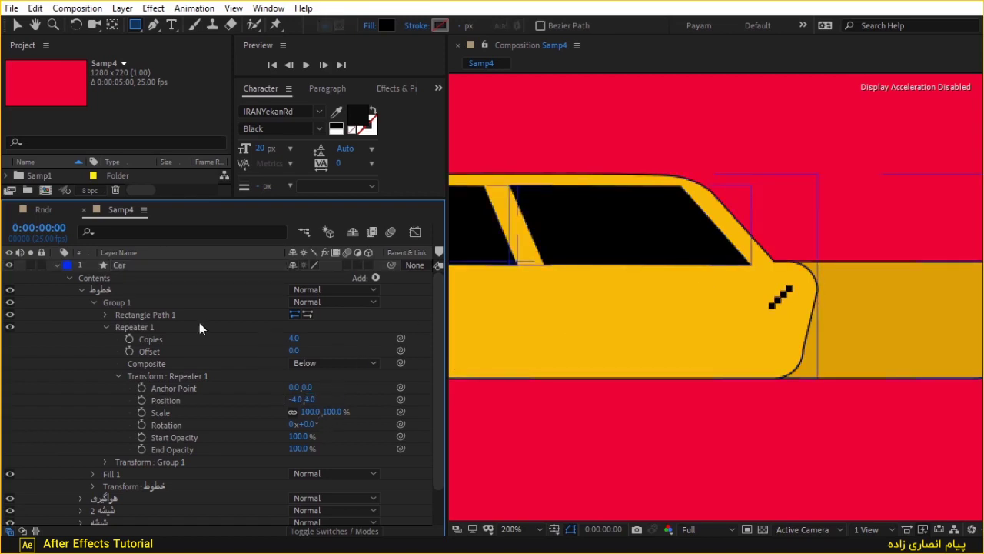
pyautogui.click(106, 327)
pyautogui.click(851, 303)
pyautogui.click(355, 318)
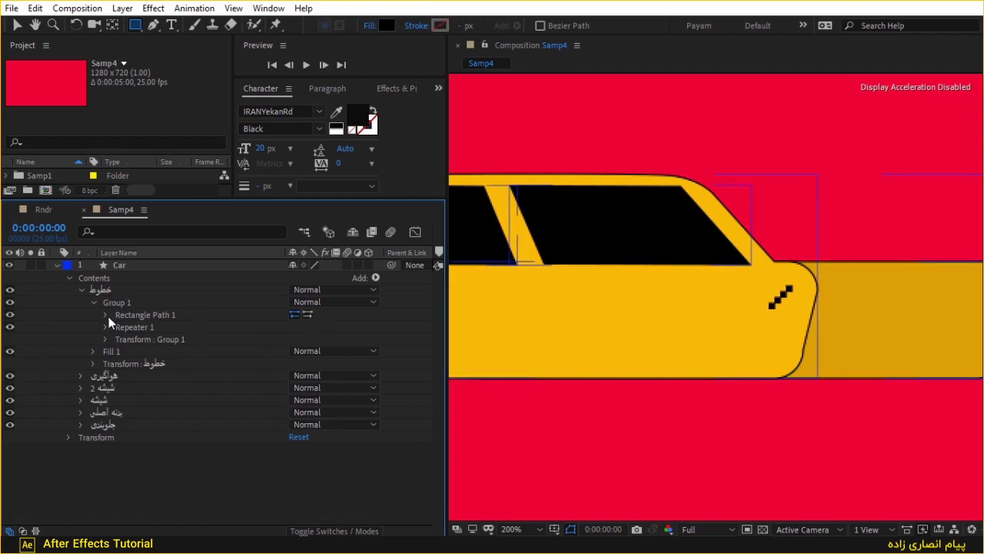
pyautogui.click(93, 302)
# - Add a second Repeater to the whole خطوط group with horizontal offset -8
pyautogui.click(109, 292)
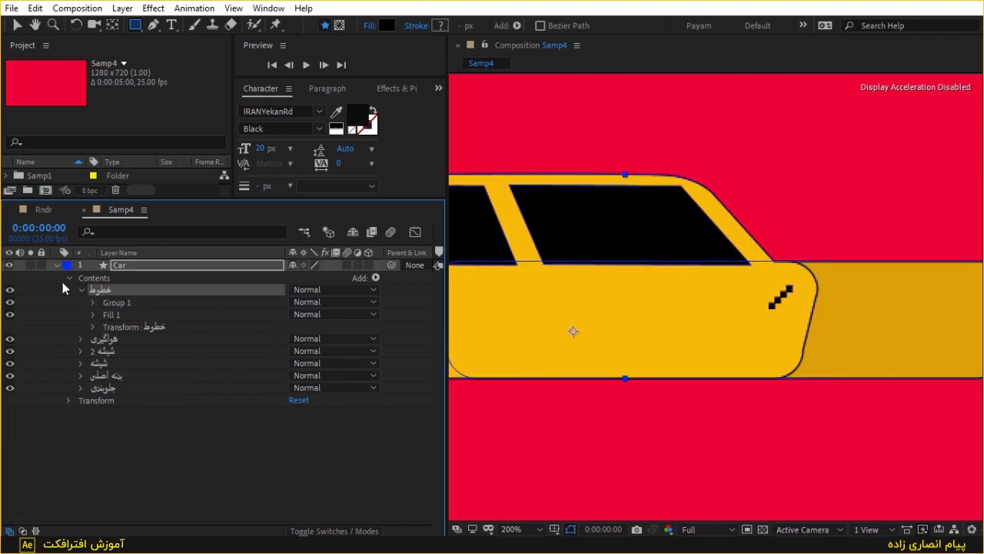
pyautogui.click(376, 277)
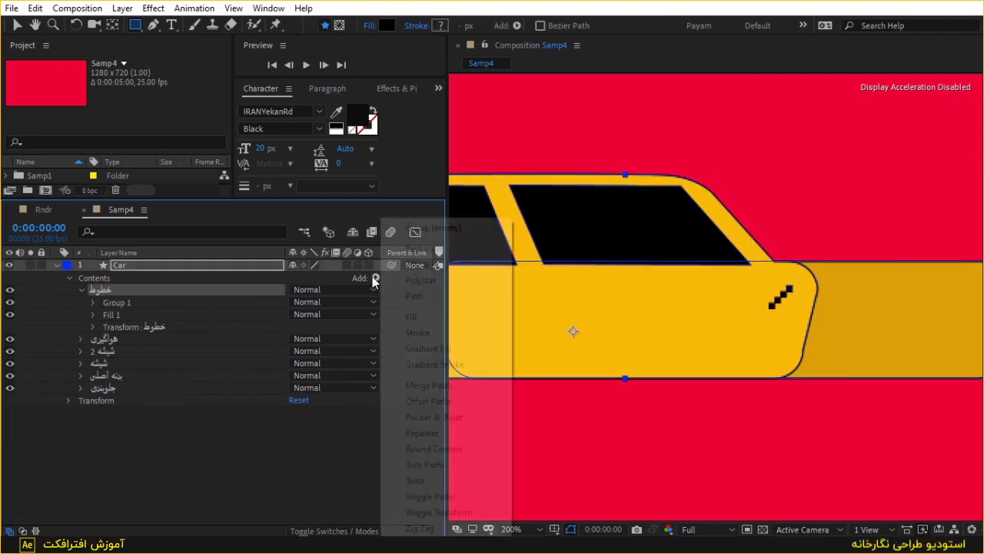
pyautogui.click(450, 434)
pyautogui.click(93, 326)
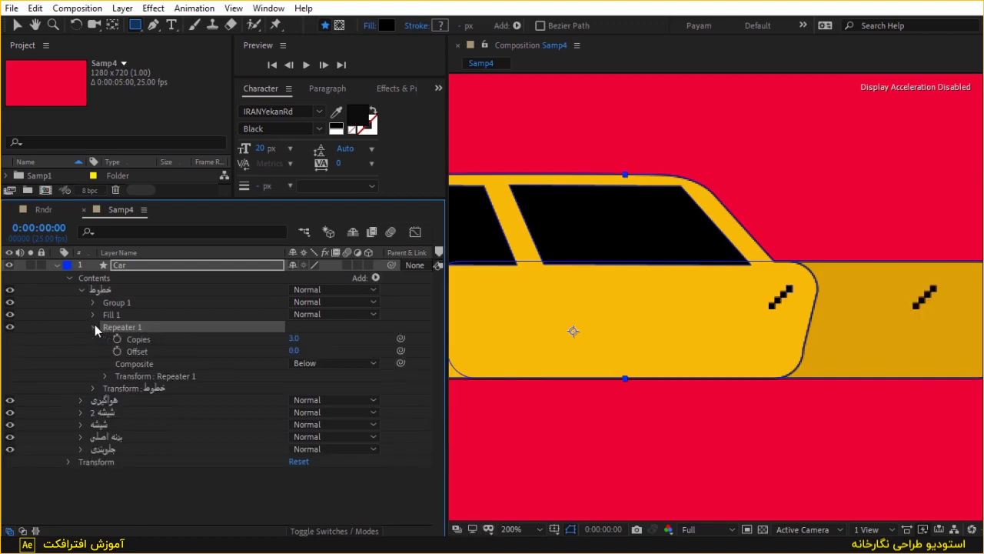
pyautogui.click(105, 376)
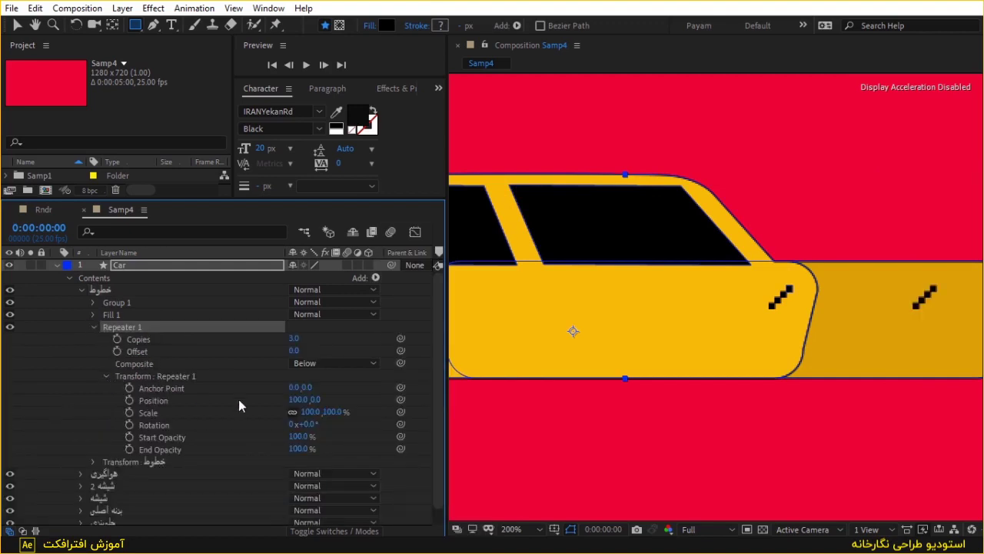
pyautogui.moveTo(296, 399); pyautogui.dragTo(210, 386)
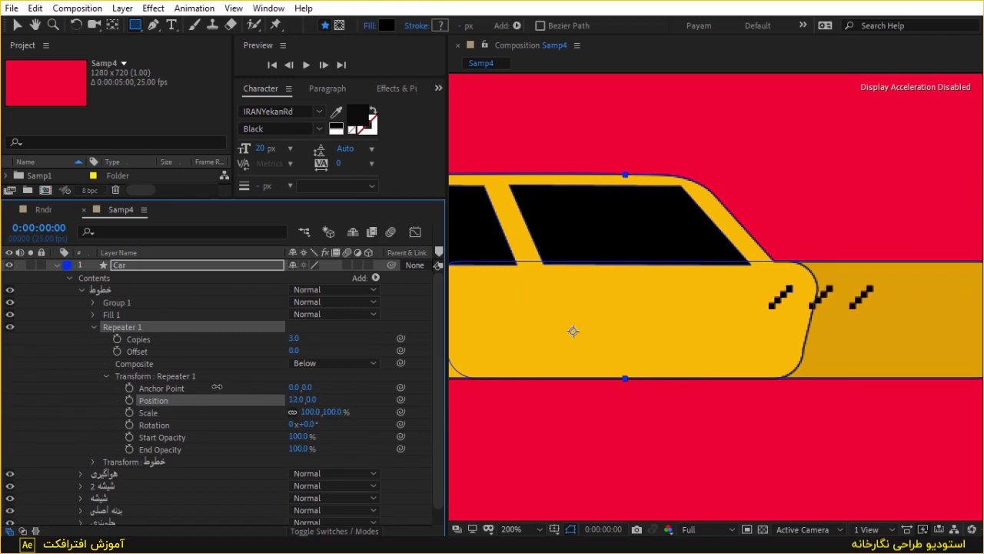
pyautogui.click(296, 399)
pyautogui.write('-8')
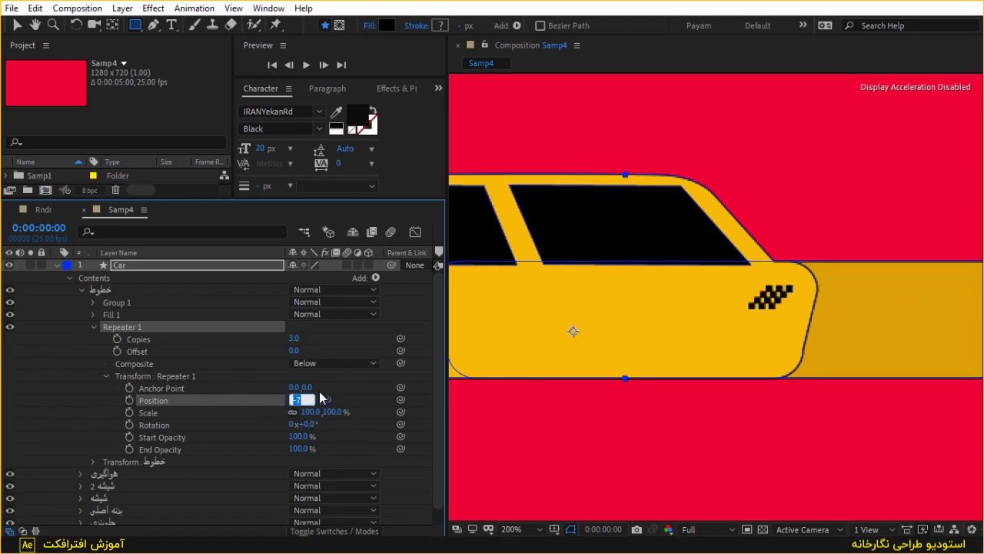
# - Set this outer Repeater to 46 copies at position -8,0
pyautogui.click(343, 377)
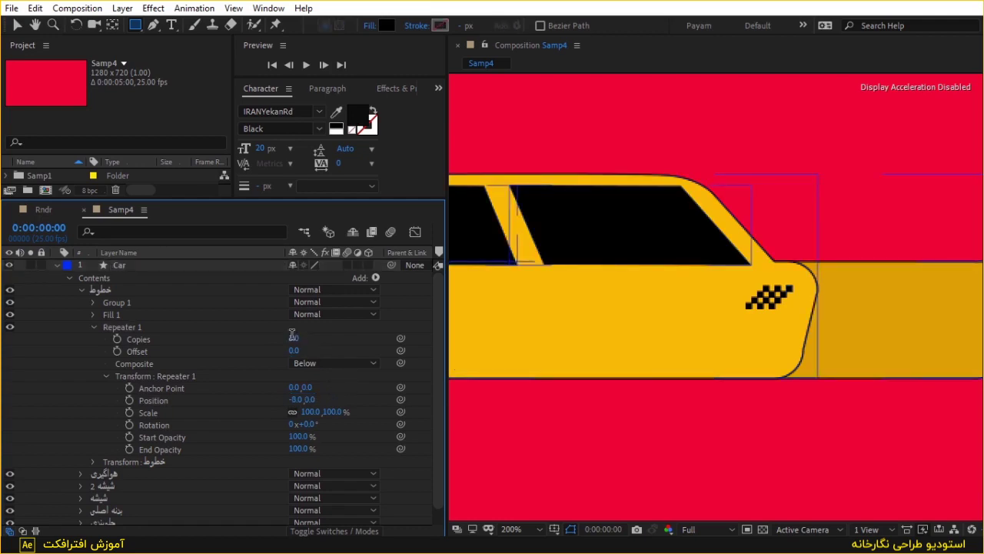
pyautogui.click(293, 338)
pyautogui.write('23')
pyautogui.press('Return')
pyautogui.scroll(-2, 796, 257)
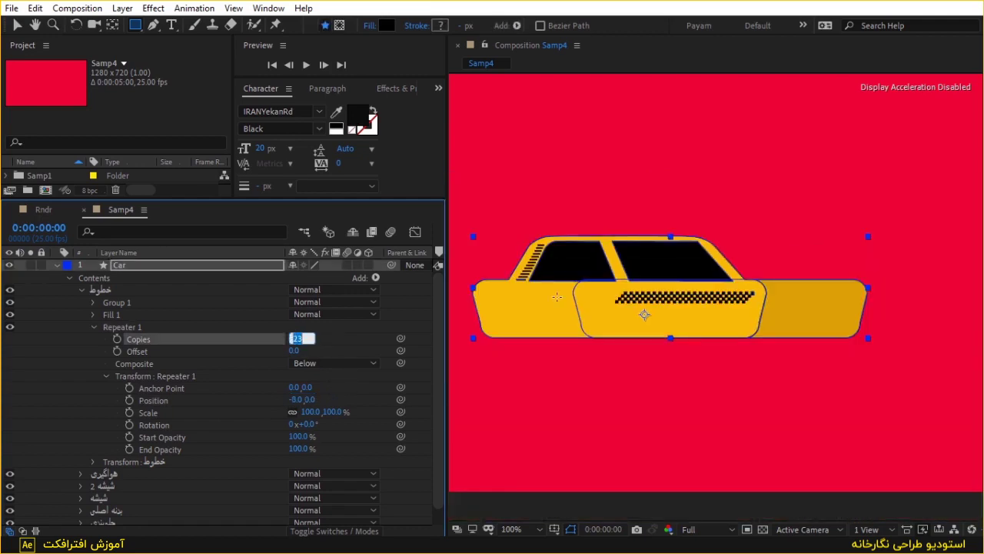
pyautogui.hotkey('shift', 'Up')
pyautogui.hotkey('shift', 'Up')
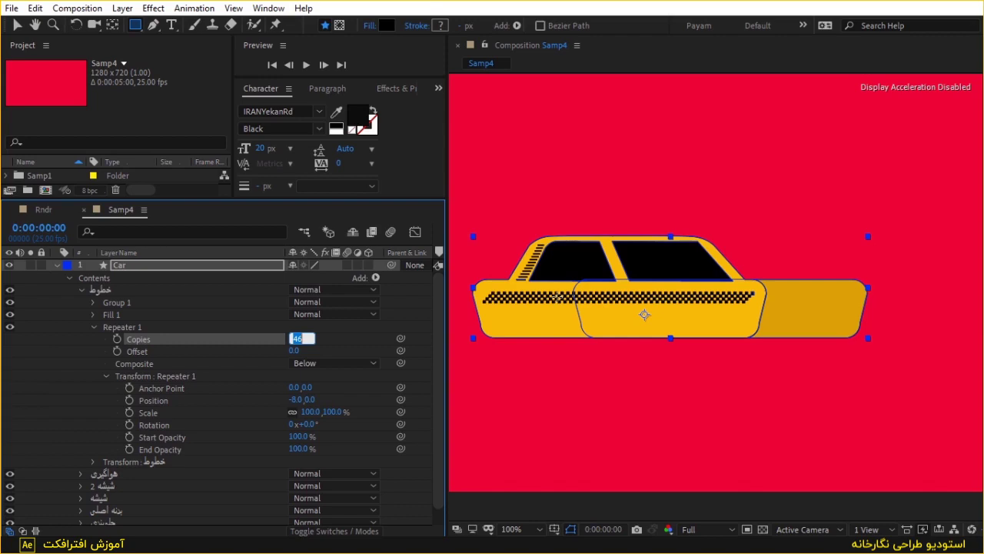
pyautogui.click(350, 333)
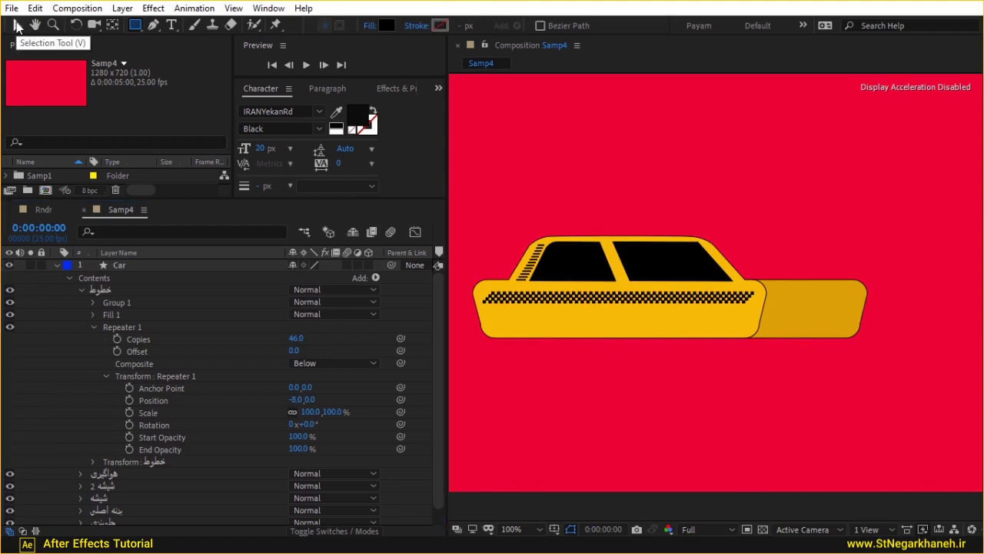
# - Change the inner Repeater in Group 1 from 4 to 5 copies
pyautogui.click(17, 26)
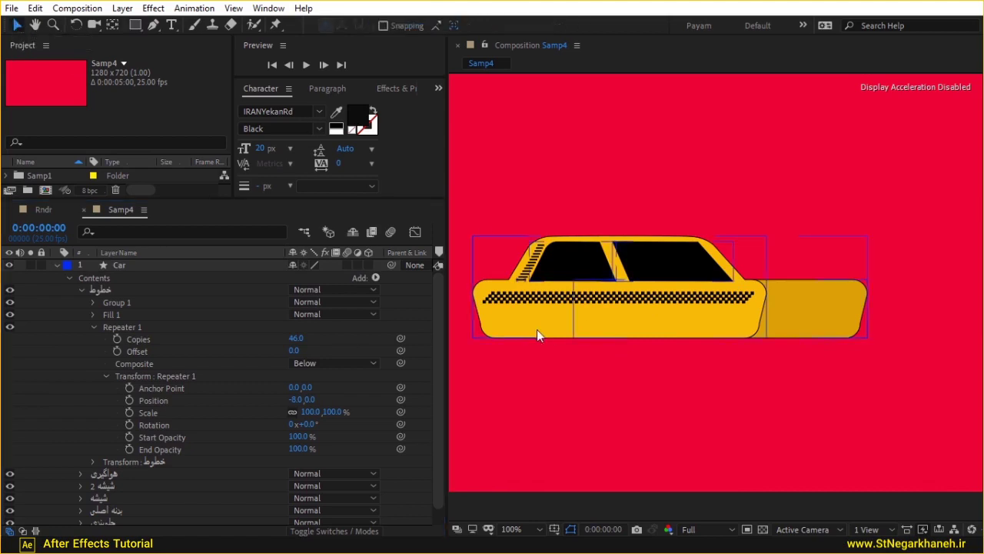
pyautogui.click(93, 327)
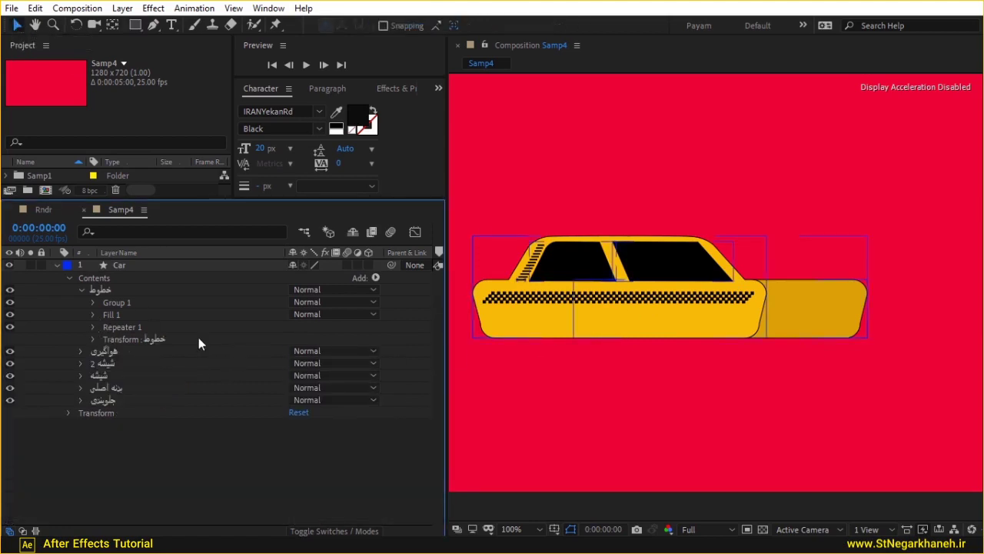
pyautogui.click(92, 304)
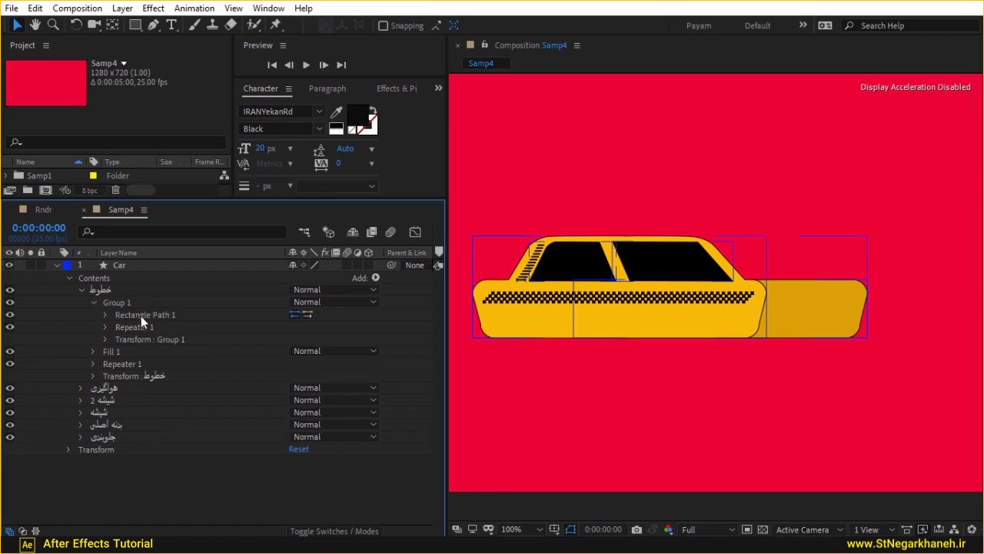
pyautogui.click(101, 327)
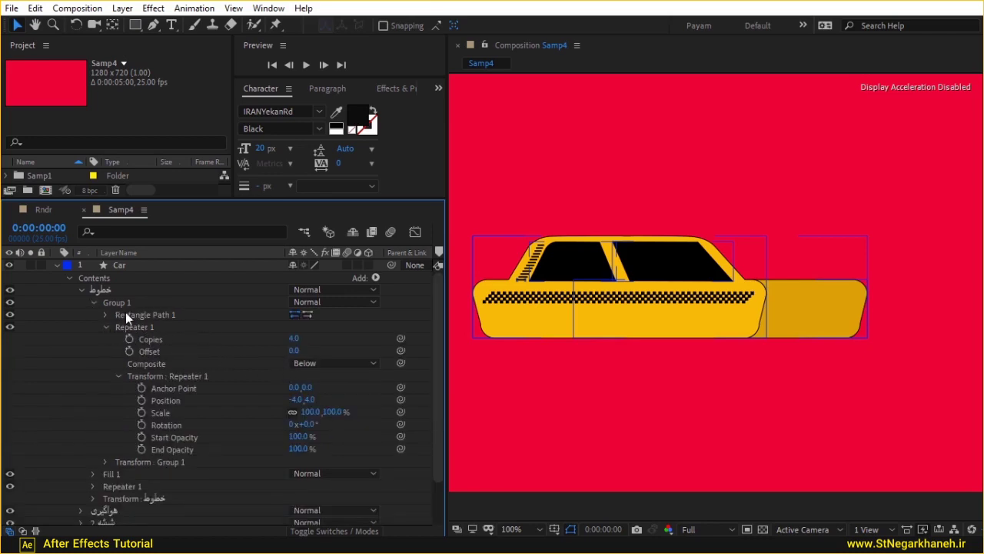
pyautogui.click(297, 340)
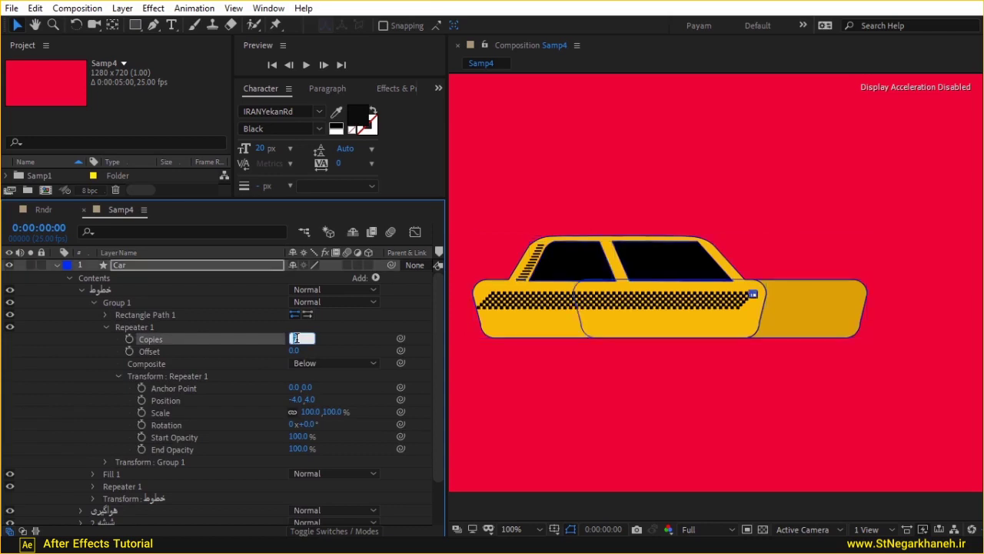
pyautogui.press('Down')
pyautogui.press('Down')
pyautogui.press('Down')
pyautogui.press('Down')
pyautogui.press('Down')
pyautogui.press('Down')
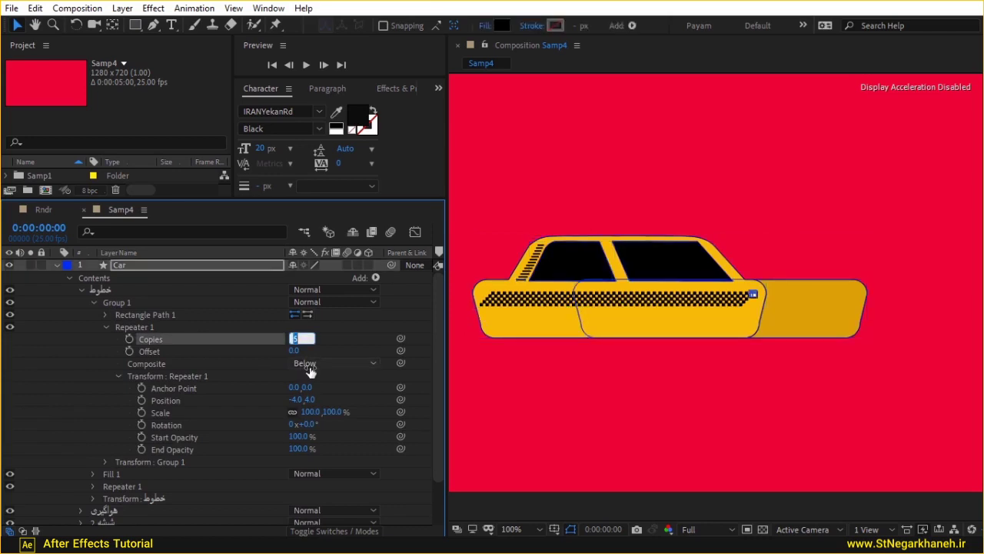
pyautogui.click(339, 325)
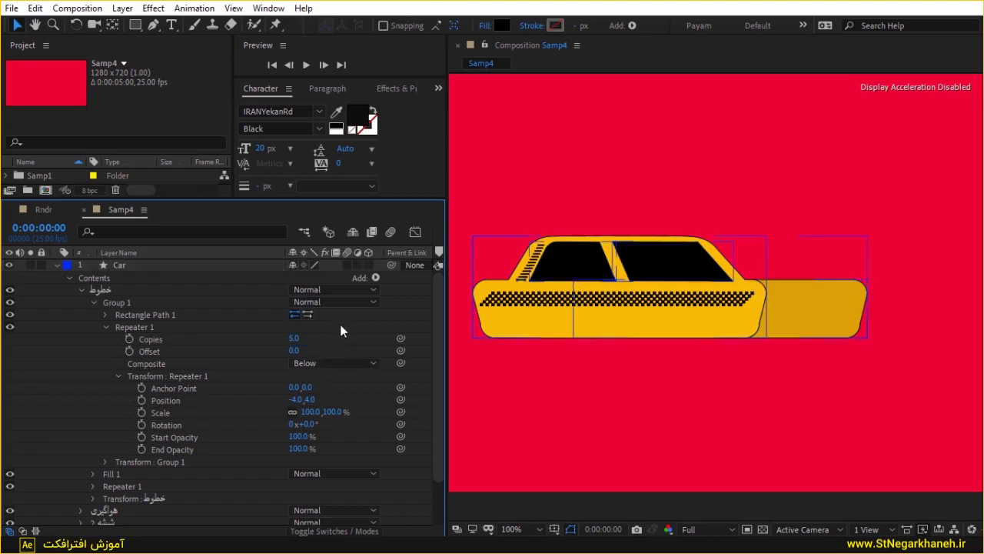
# - Collapse the stripe groups and zoom along the taxi's side to check the checkered band
pyautogui.click(629, 248)
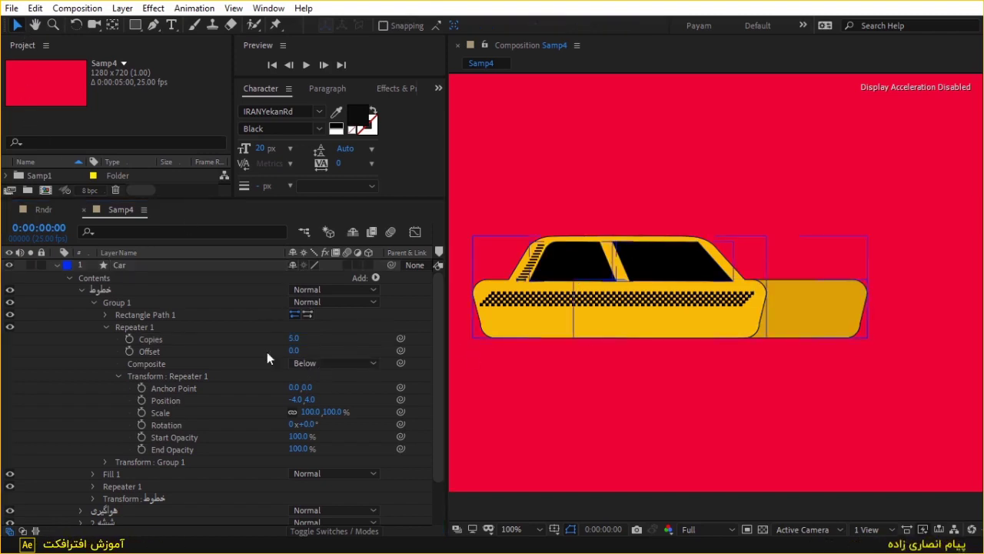
pyautogui.click(106, 327)
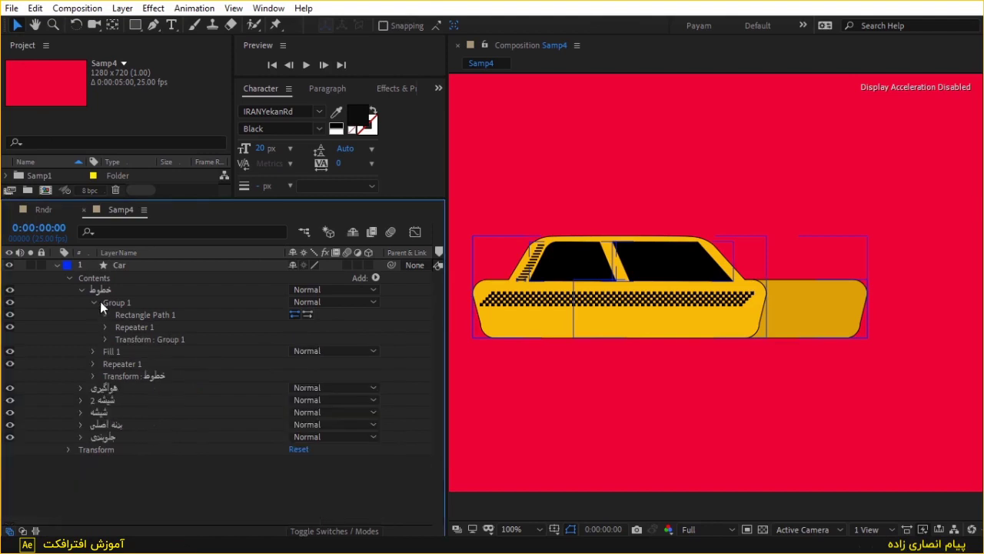
pyautogui.click(94, 301)
pyautogui.click(101, 289)
pyautogui.scroll(2, 838, 302)
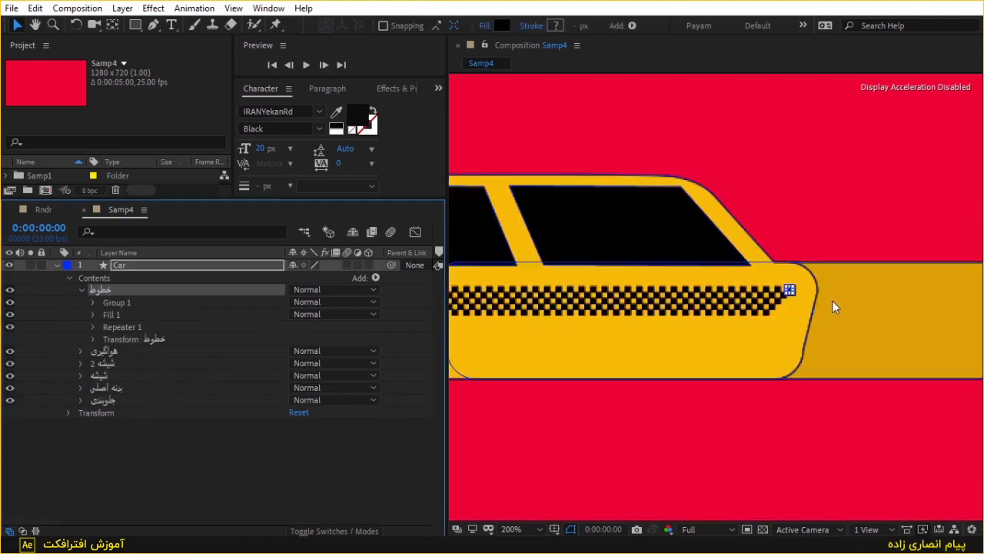
pyautogui.scroll(2, 827, 304)
pyautogui.scroll(2, 870, 286)
pyautogui.moveTo(890, 279)
pyautogui.mouseDown()
pyautogui.moveTo(769, 285)
pyautogui.moveTo(806, 296)
pyautogui.moveTo(799, 336)
pyautogui.mouseUp()
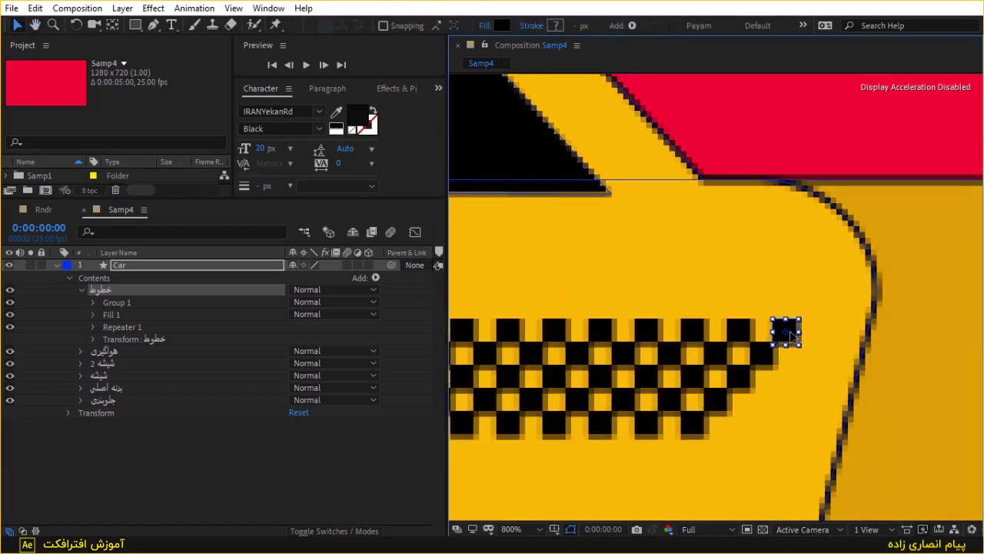
pyautogui.scroll(-2, 688, 308)
pyautogui.scroll(-1, 666, 294)
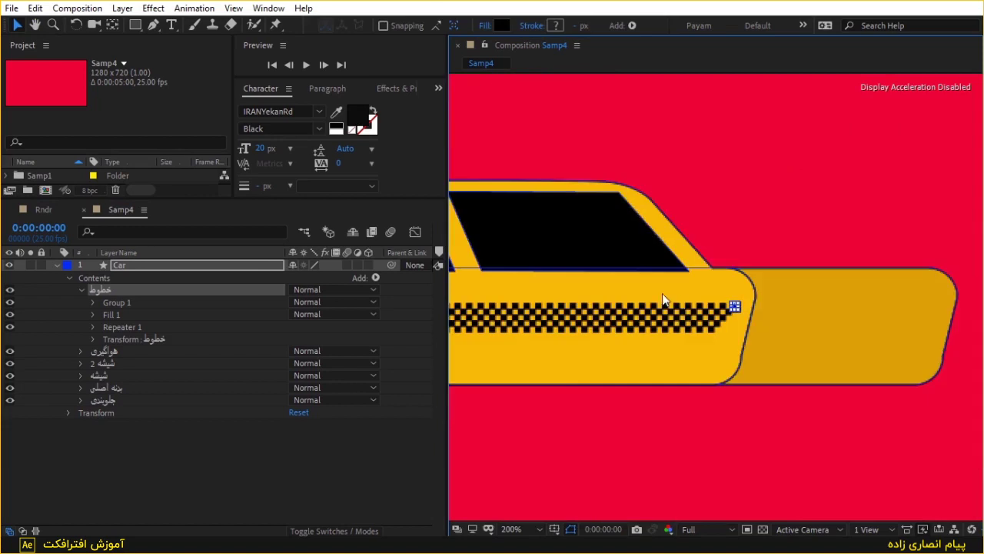
pyautogui.scroll(-1, 810, 242)
pyautogui.moveTo(810, 242); pyautogui.dragTo(821, 240)
pyautogui.moveTo(705, 240)
pyautogui.mouseDown()
pyautogui.moveTo(801, 238)
pyautogui.moveTo(752, 286)
pyautogui.mouseUp()
pyautogui.scroll(-1, 801, 239)
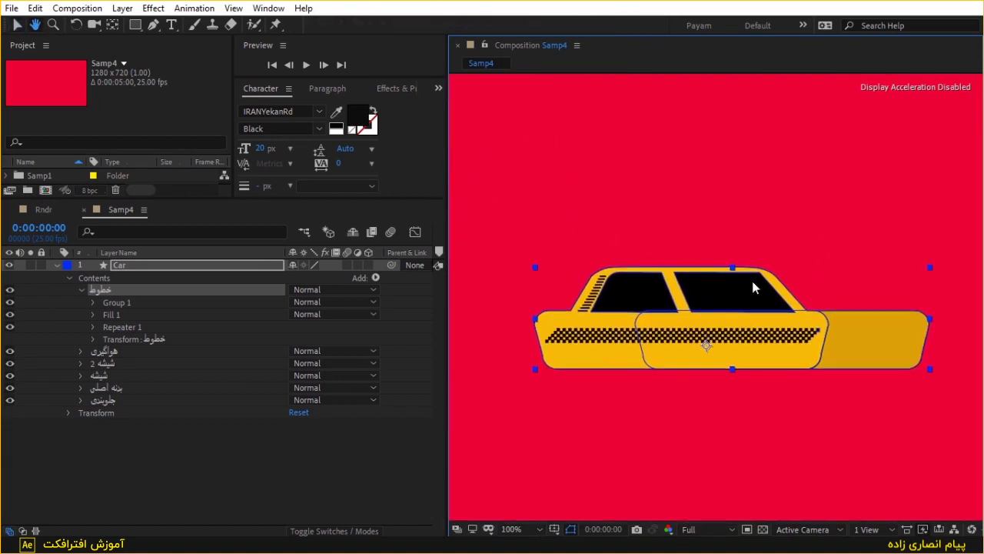
pyautogui.click(85, 290)
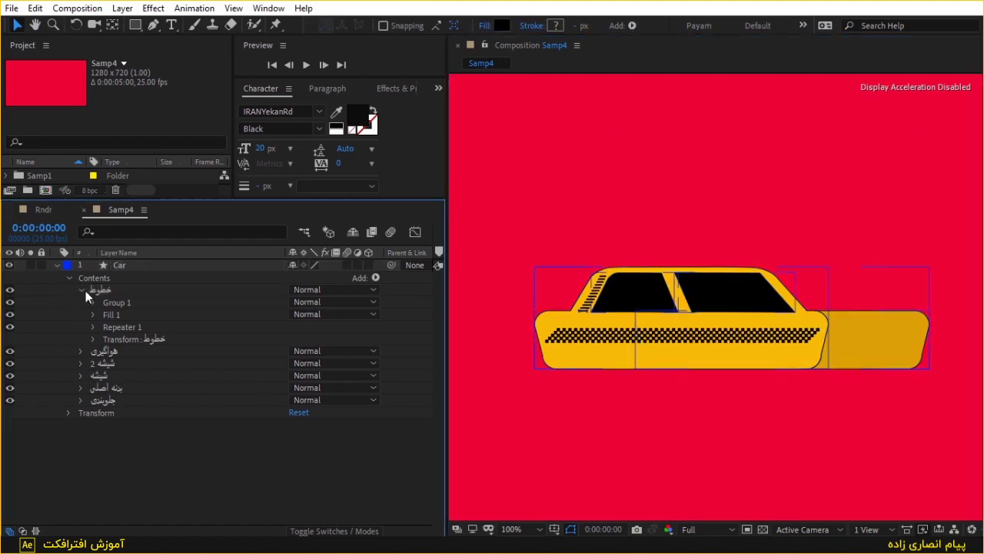
# - Draw a yellow circle, Ellipse 1, under the taxi's front on the Car layer
pyautogui.click(82, 291)
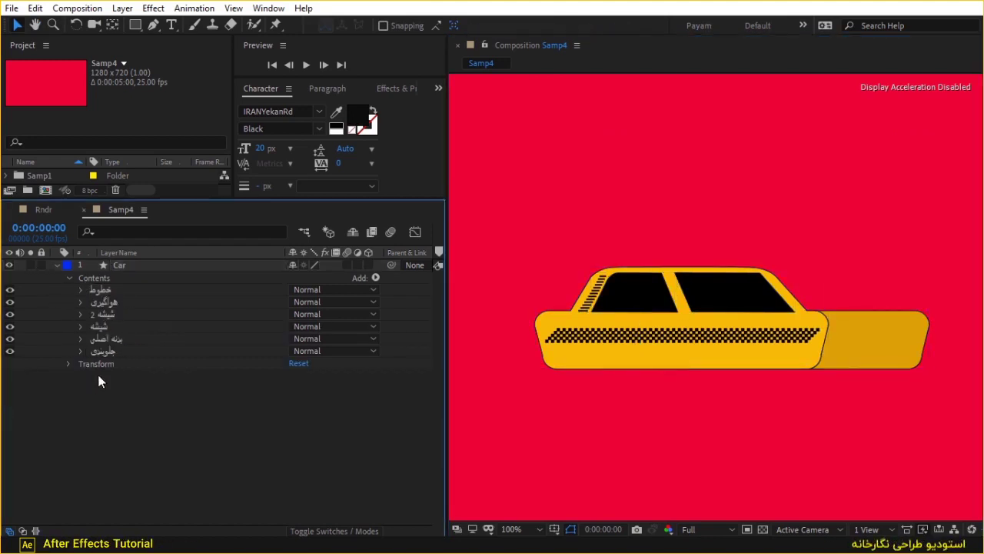
pyautogui.click(127, 339)
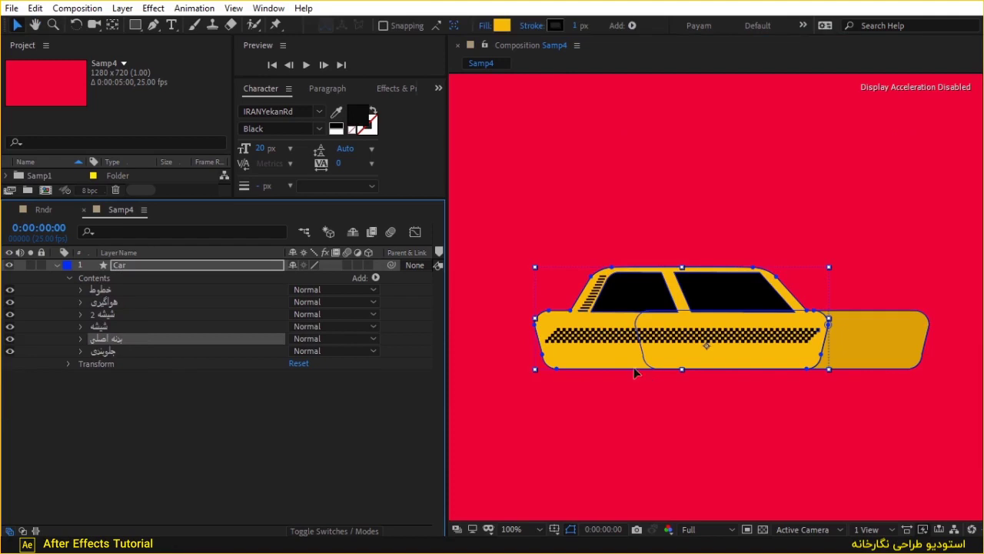
pyautogui.scroll(2, 659, 409)
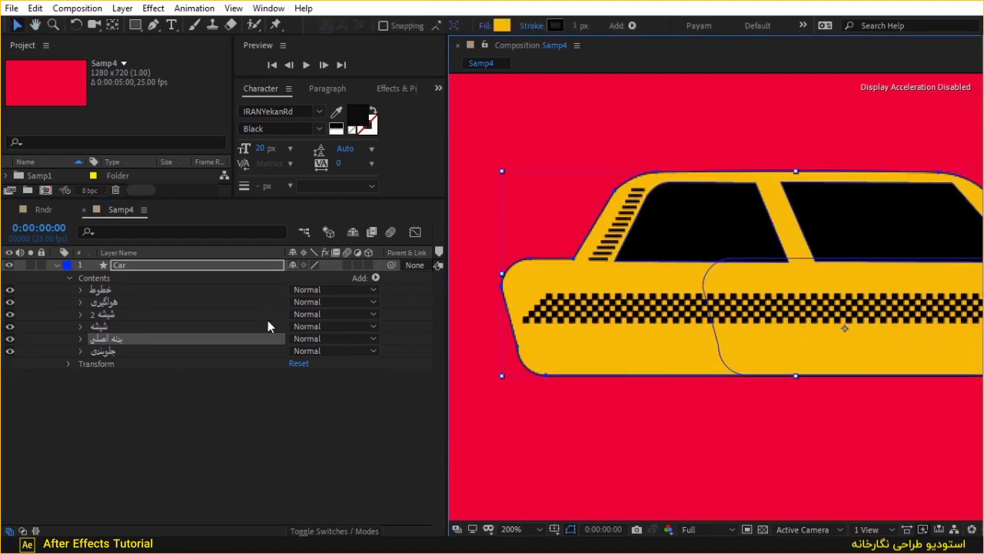
pyautogui.moveTo(135, 25); pyautogui.dragTo(187, 61)
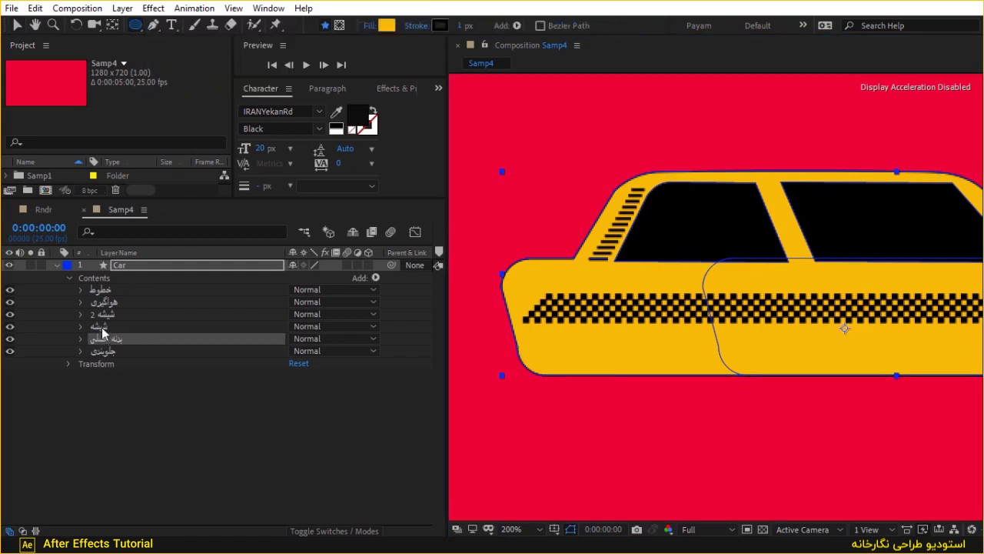
pyautogui.click(80, 339)
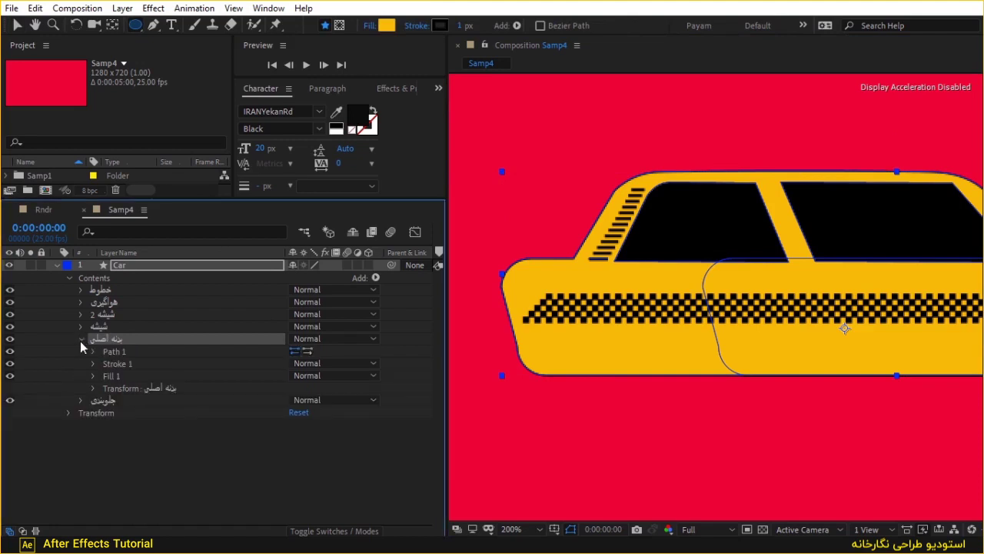
pyautogui.click(81, 339)
pyautogui.moveTo(640, 299); pyautogui.dragTo(633, 248)
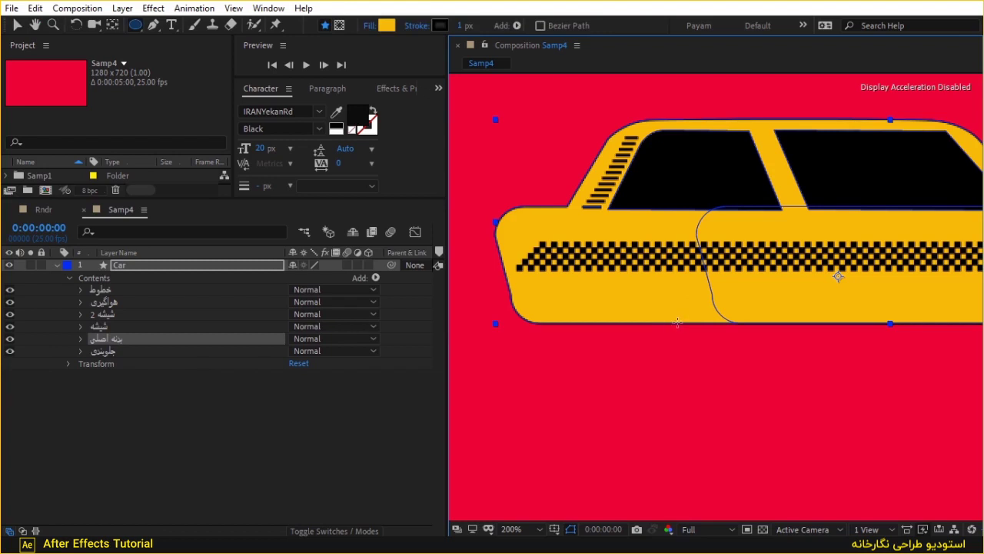
pyautogui.moveTo(678, 322)
pyautogui.mouseDown()
pyautogui.moveTo(642, 343)
pyautogui.moveTo(655, 367)
pyautogui.mouseUp()
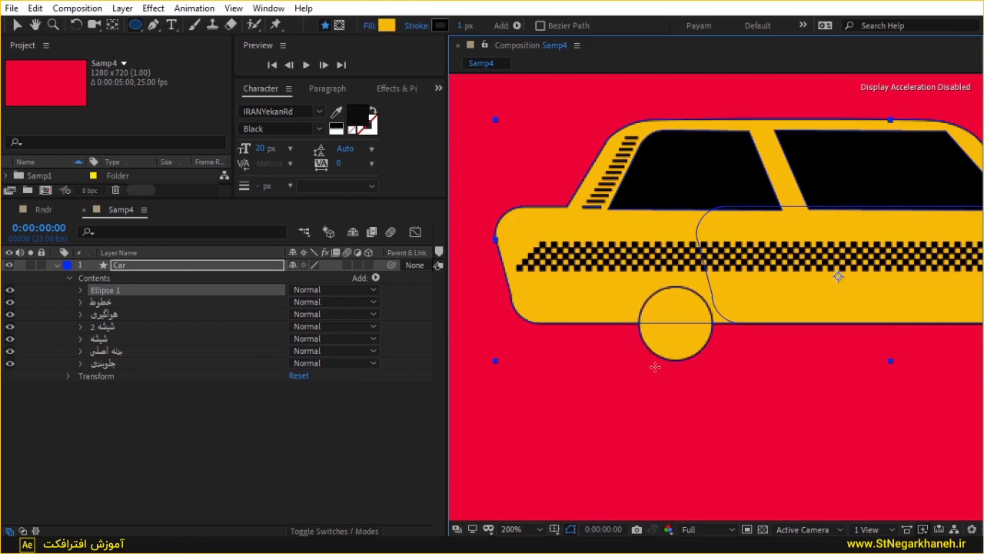
pyautogui.moveTo(655, 367); pyautogui.dragTo(660, 380)
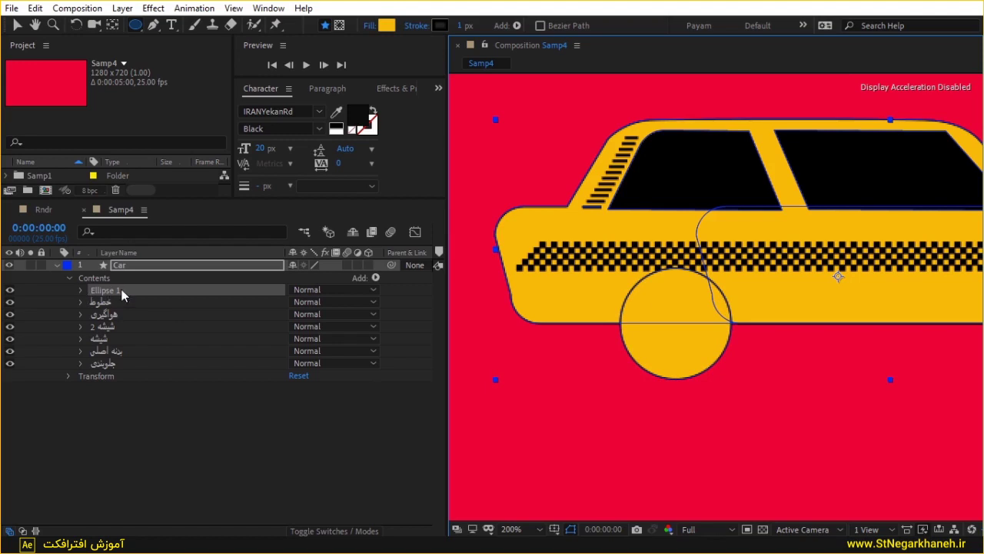
# - Add an empty Group 1 to the Car contents and move Ellipse 1 into it
pyautogui.click(375, 277)
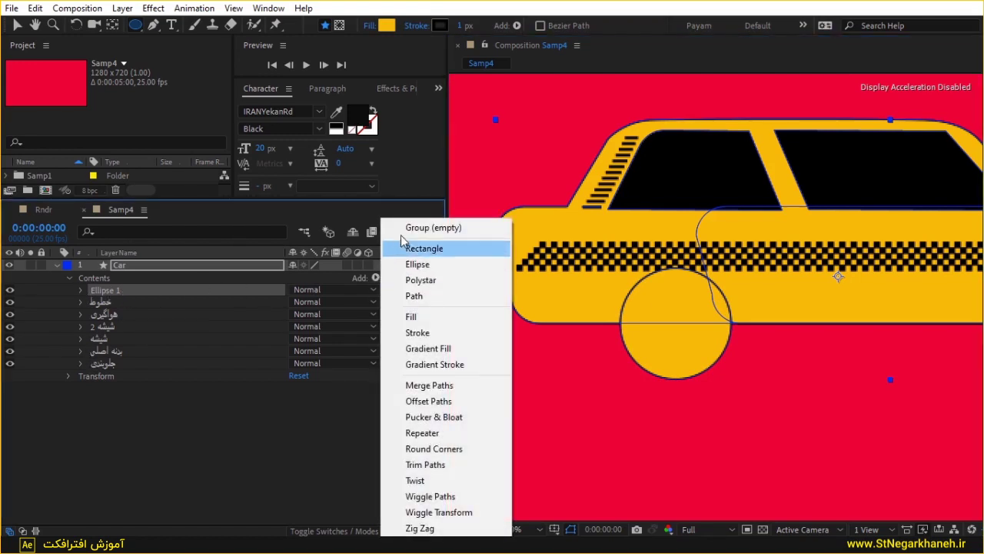
pyautogui.click(408, 223)
pyautogui.press('Delete')
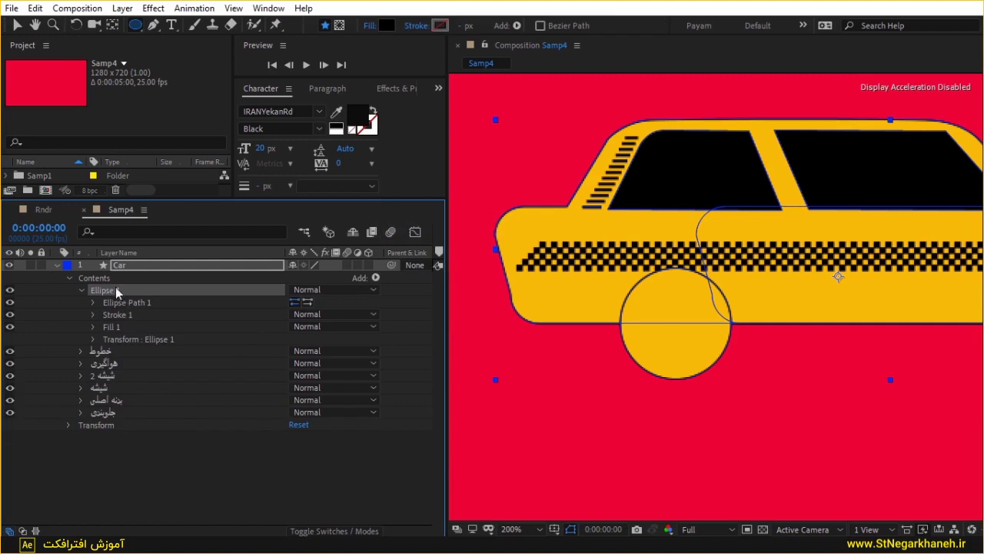
pyautogui.click(111, 280)
pyautogui.click(375, 277)
pyautogui.click(408, 224)
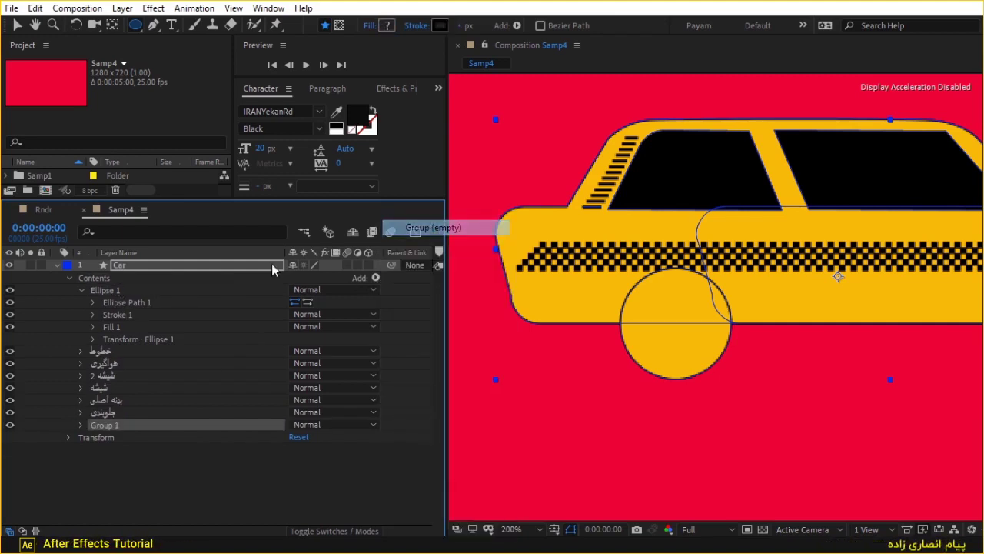
pyautogui.click(82, 290)
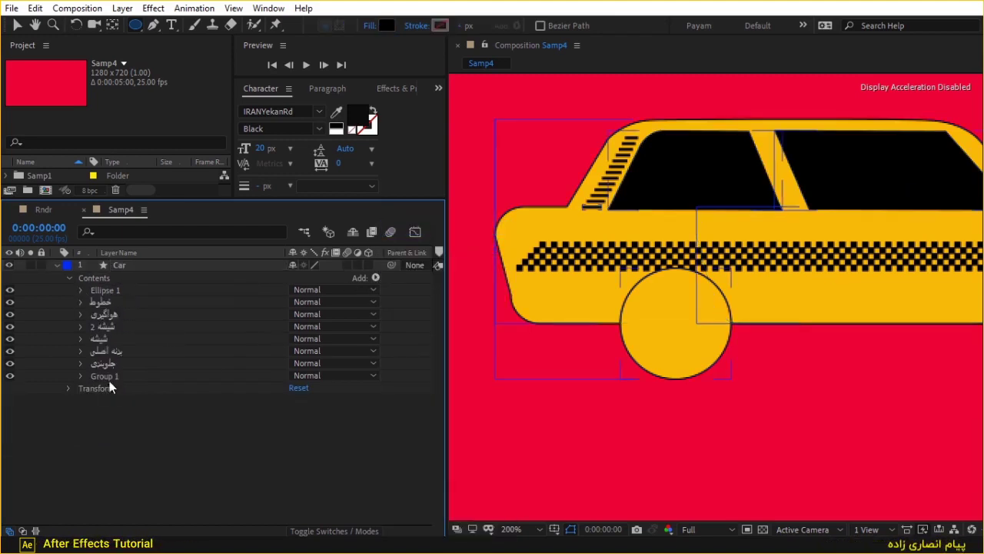
pyautogui.moveTo(120, 290); pyautogui.dragTo(127, 374)
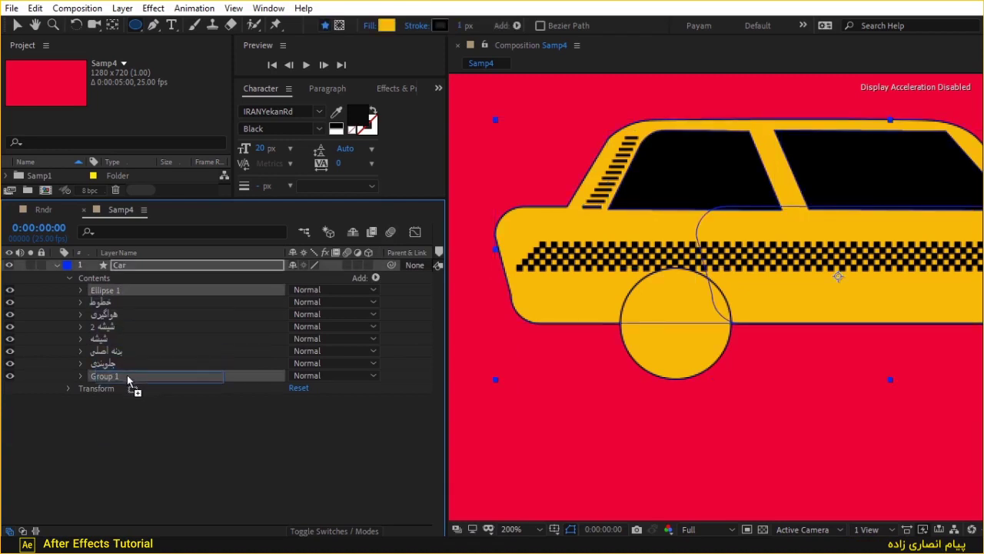
pyautogui.click(80, 363)
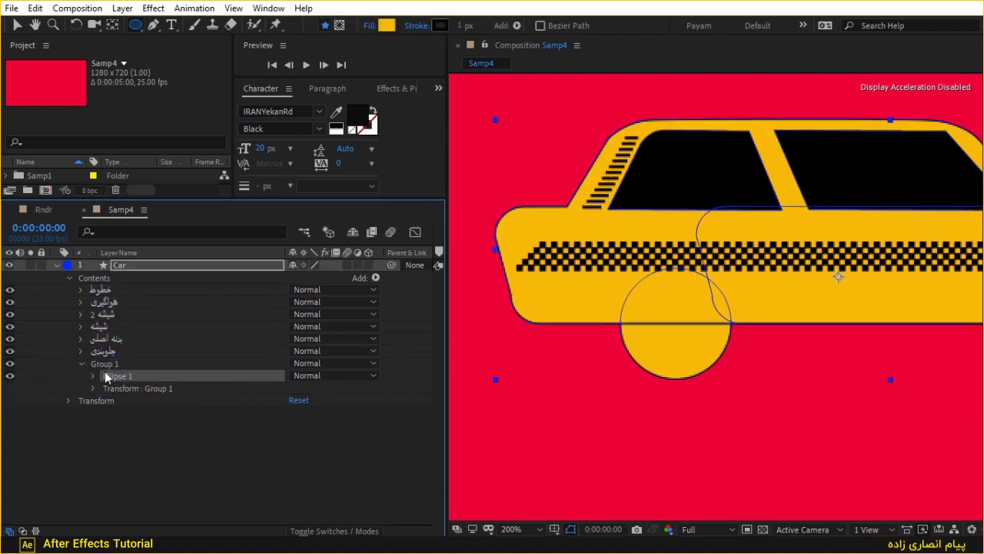
# - Duplicate the wheel, place the copy under the rear, and adjust the front wheel
pyautogui.hotkey('ctrl', 'd')
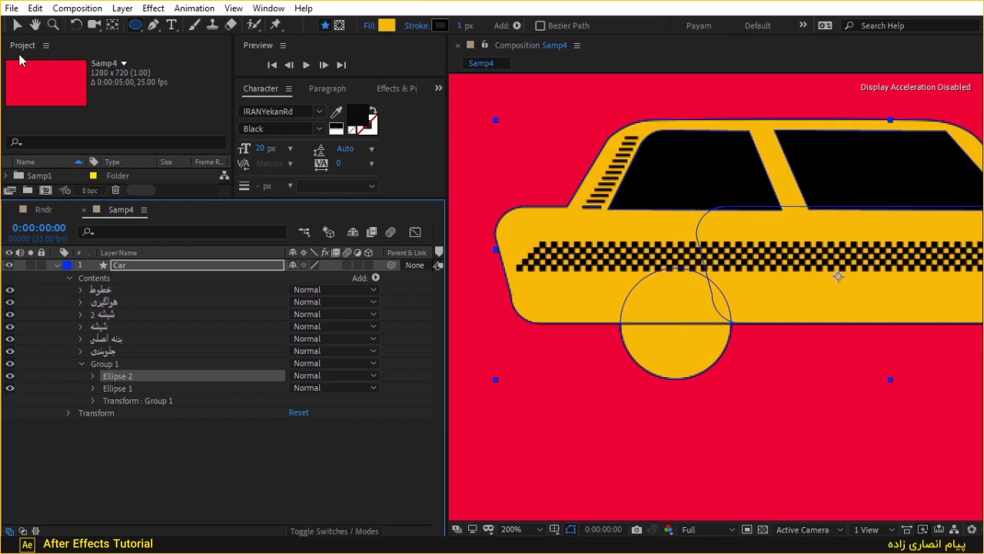
pyautogui.click(17, 26)
pyautogui.moveTo(674, 327); pyautogui.dragTo(874, 326)
pyautogui.moveTo(843, 279); pyautogui.dragTo(570, 271)
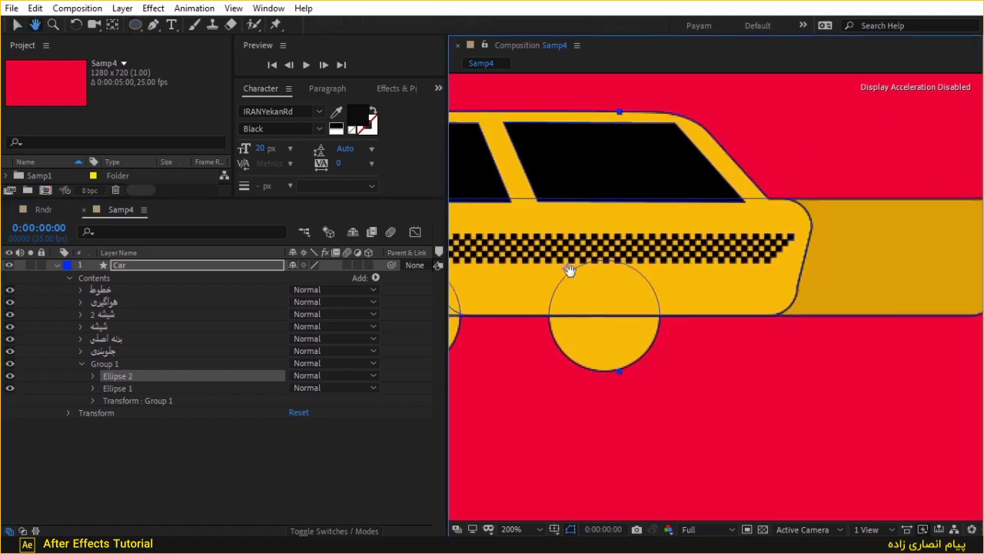
pyautogui.moveTo(605, 316); pyautogui.dragTo(713, 319)
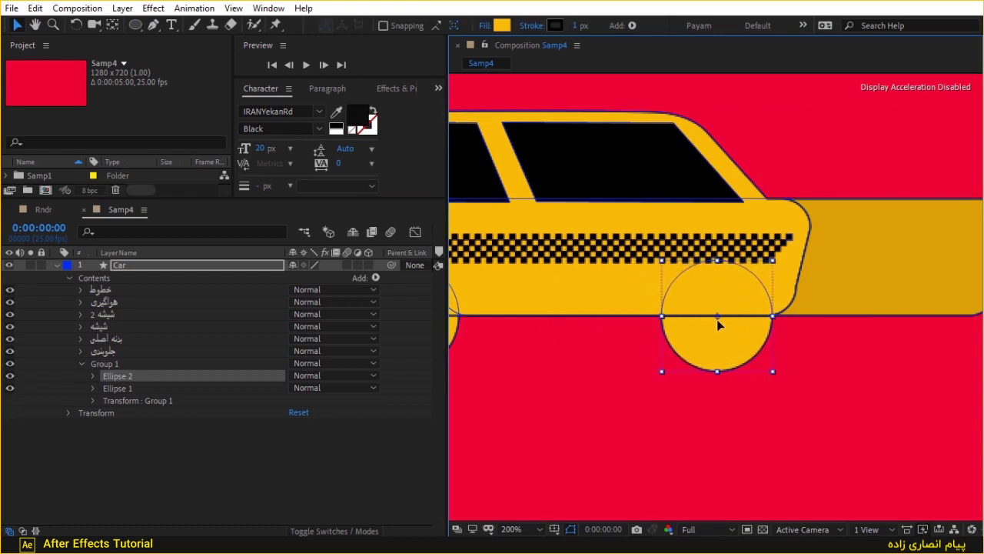
pyautogui.scroll(-1, 538, 257)
pyautogui.scroll(-1, 554, 277)
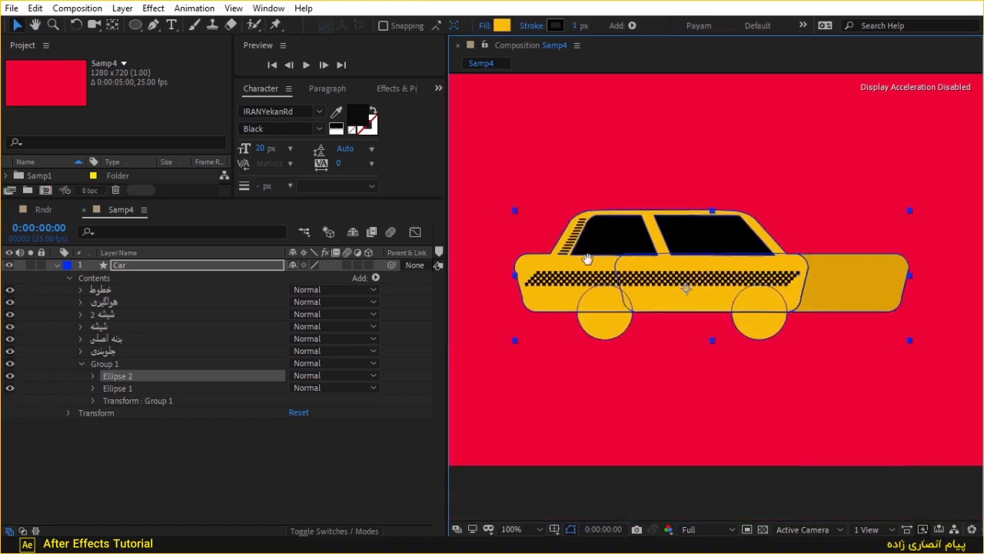
pyautogui.click(146, 387)
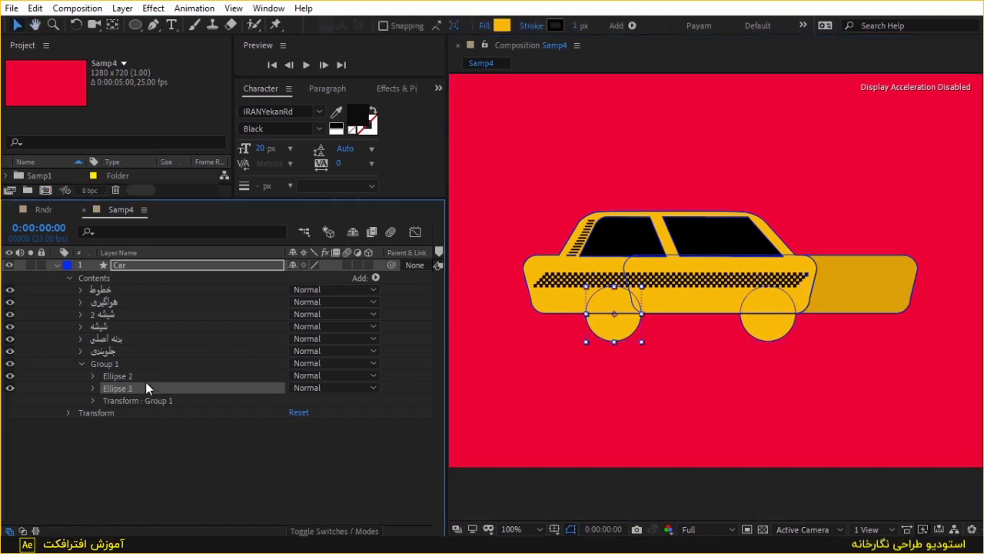
pyautogui.moveTo(613, 317); pyautogui.dragTo(585, 316)
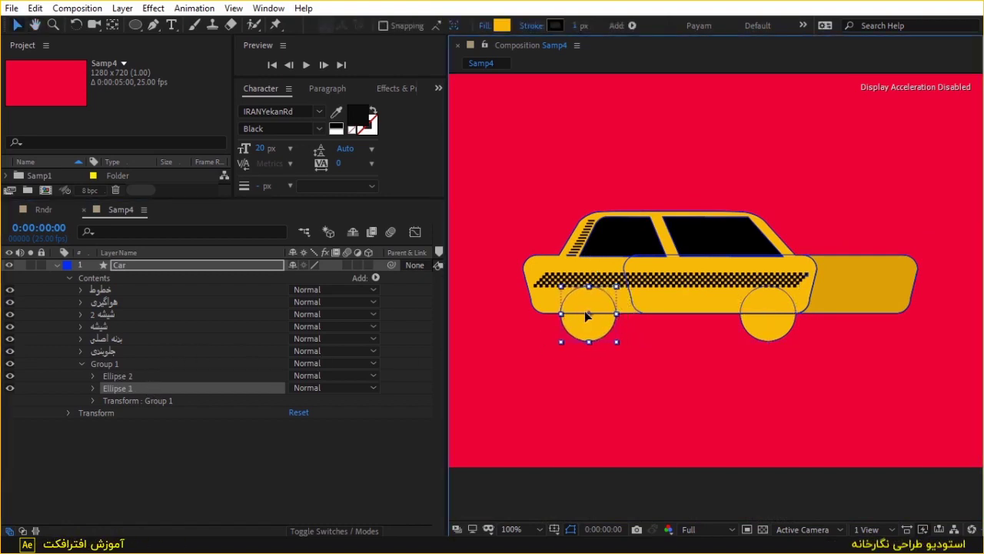
pyautogui.moveTo(585, 314); pyautogui.dragTo(589, 315)
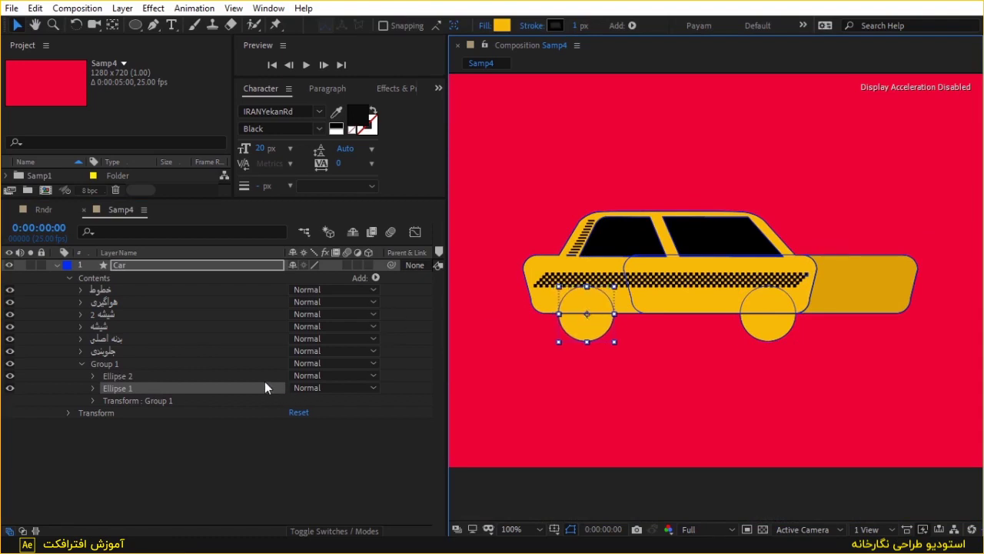
# - Move Group 1 with both wheels into the car body group
pyautogui.click(83, 366)
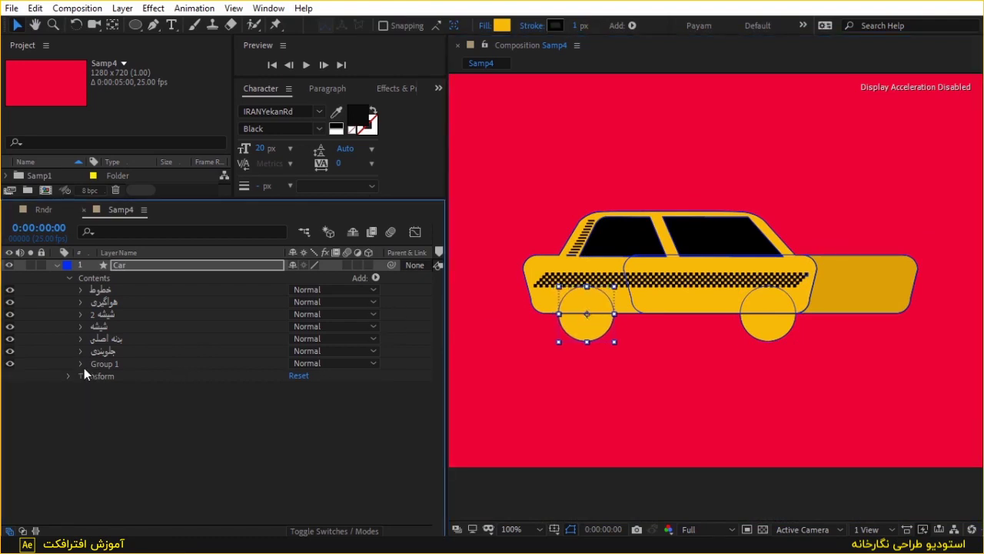
pyautogui.click(114, 340)
pyautogui.click(99, 365)
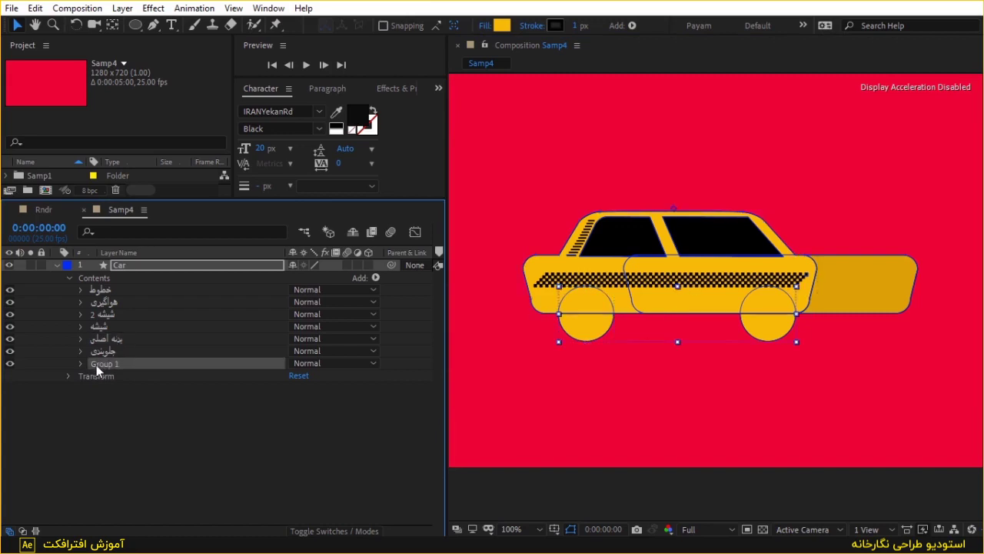
pyautogui.moveTo(103, 363); pyautogui.dragTo(112, 339)
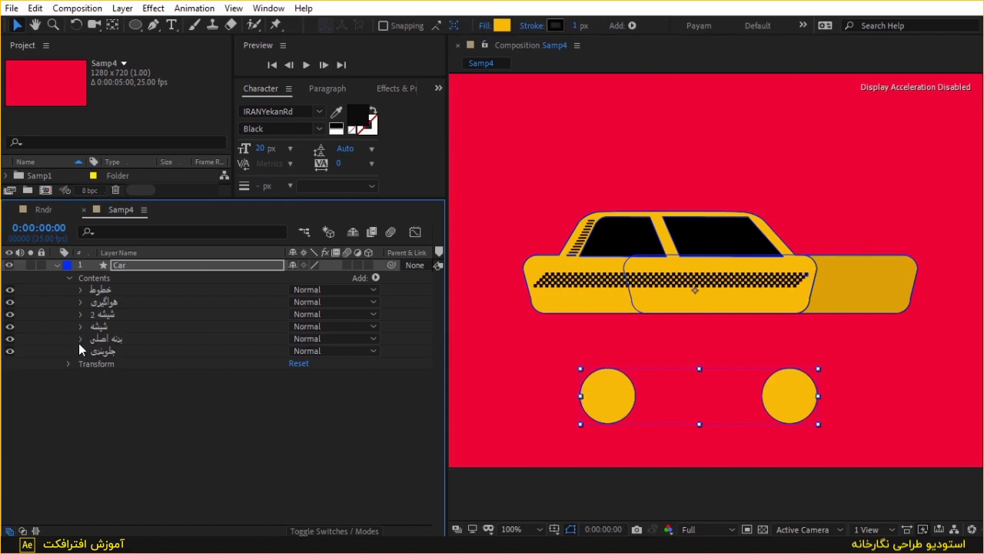
# - Reveal the transforms of the body group and Group 1, and copy the body's Position
pyautogui.click(80, 339)
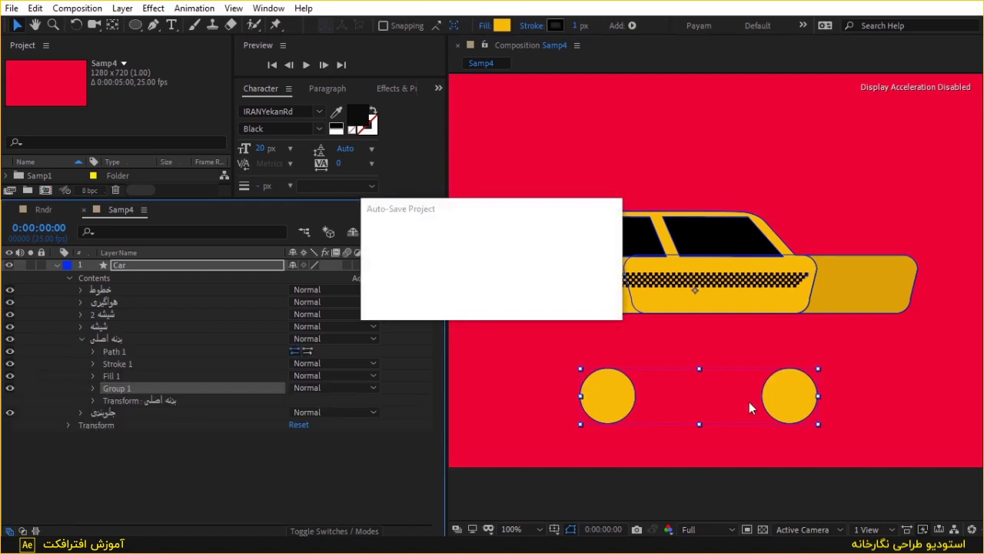
pyautogui.click(93, 388)
pyautogui.click(106, 426)
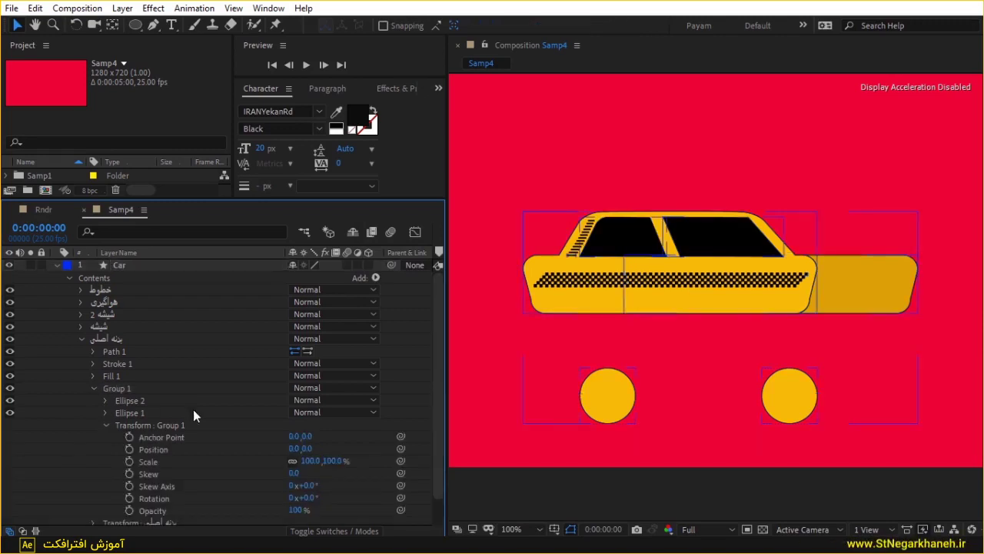
pyautogui.scroll(-1, 280, 443)
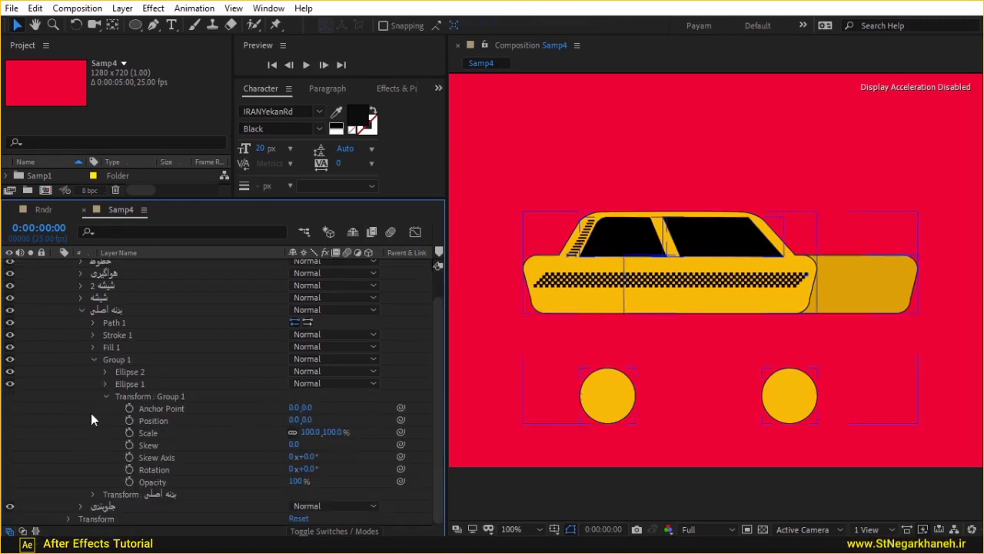
pyautogui.click(95, 493)
pyautogui.scroll(-2, 193, 482)
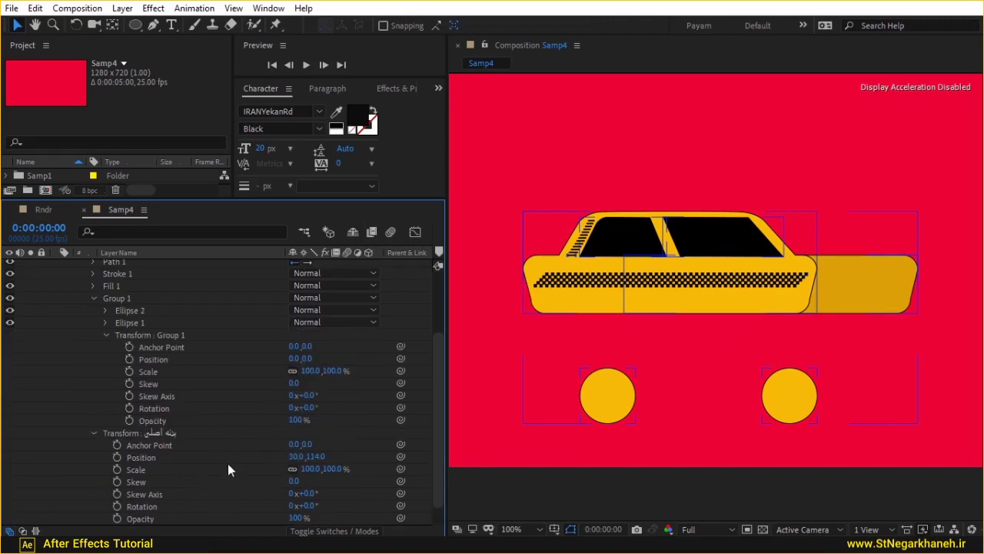
pyautogui.click(154, 457)
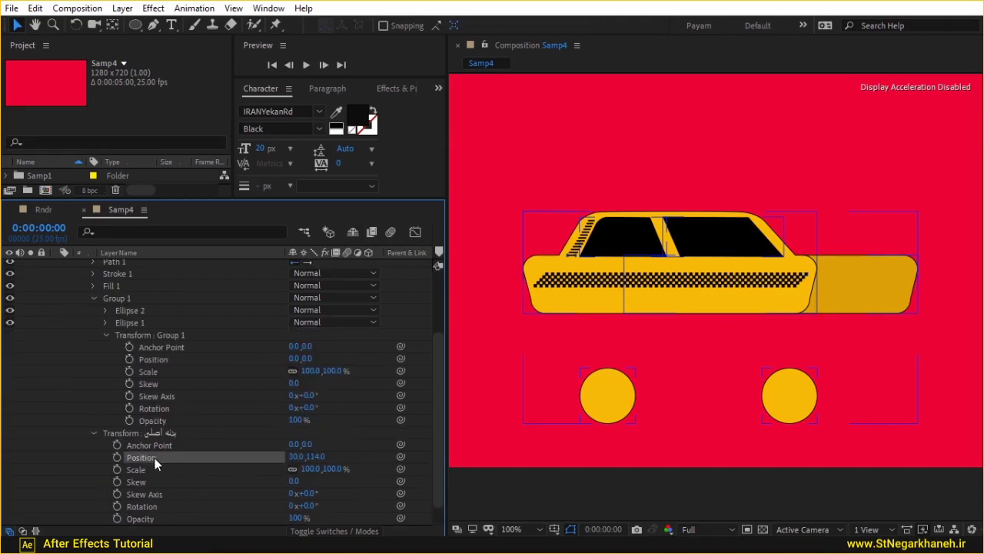
# - Paste it into Group 1's Anchor Point, setting 30.0,114.0
pyautogui.click(170, 358)
pyautogui.hotkey('ctrl', 'v')
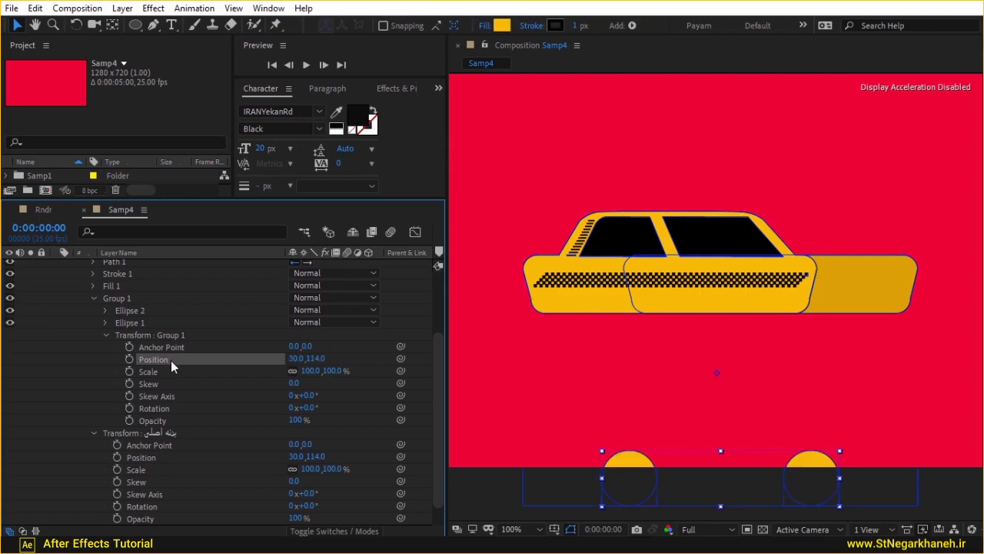
pyautogui.hotkey('ctrl', 'z')
pyautogui.click(169, 349)
pyautogui.hotkey('ctrl', 'v')
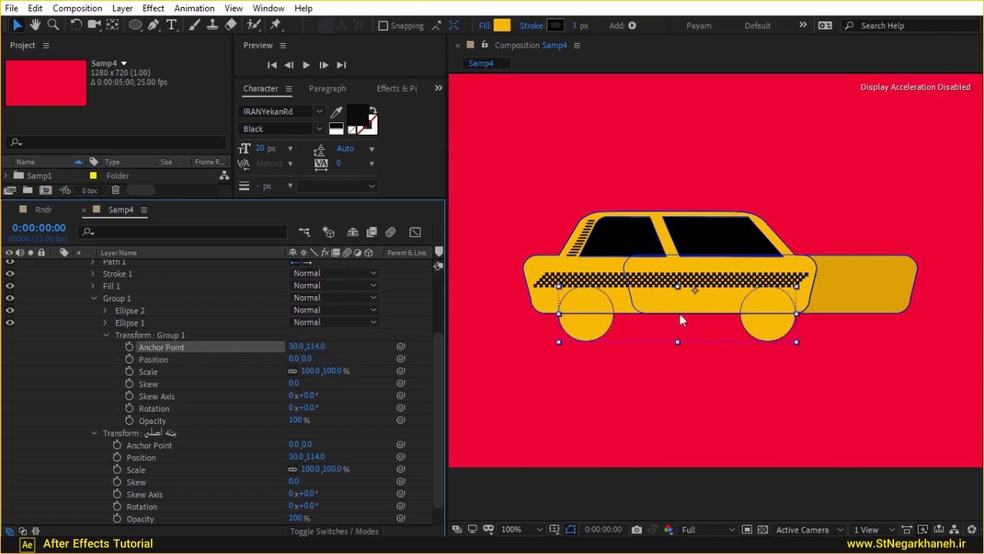
pyautogui.click(105, 335)
# - Collapse the body group's contents and move Group 1 directly below Path 1
pyautogui.click(93, 407)
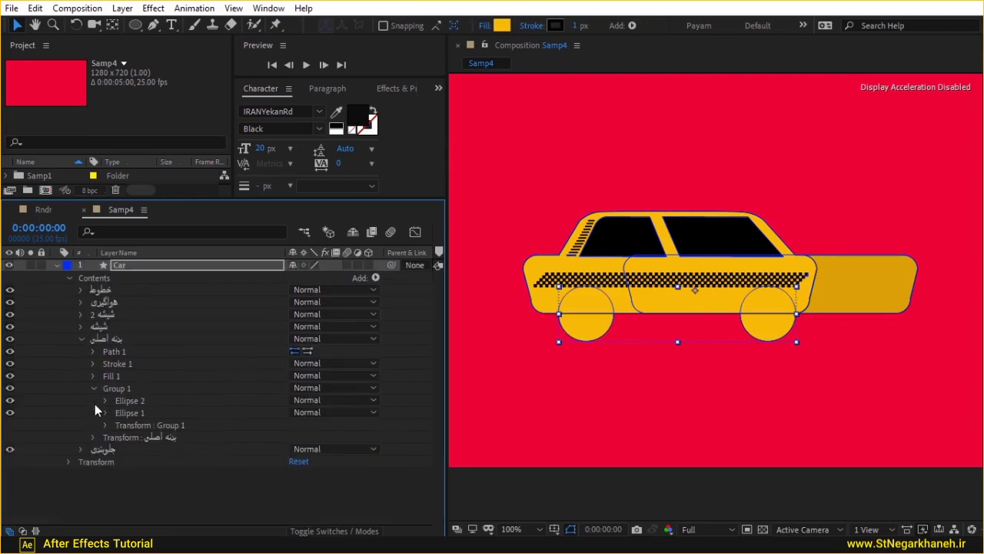
pyautogui.click(94, 389)
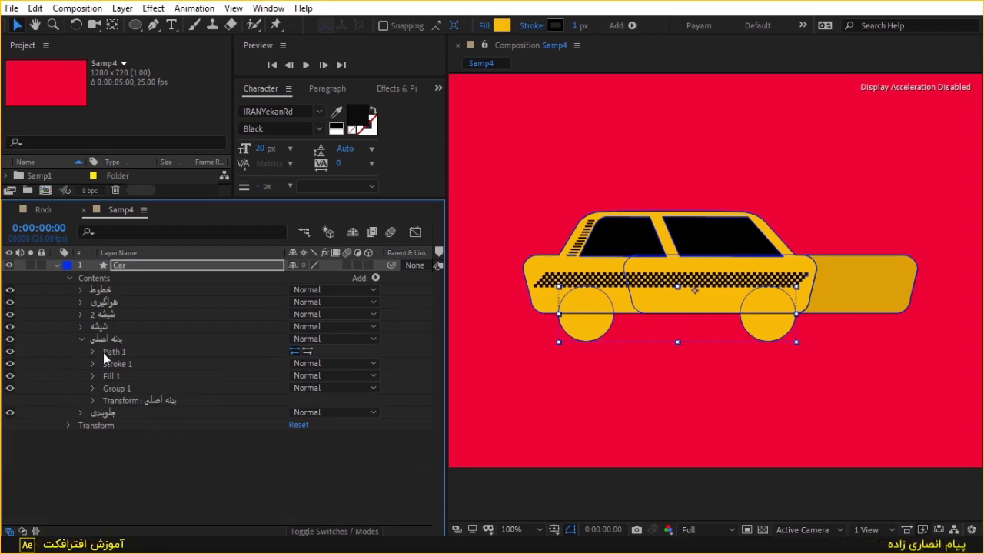
pyautogui.click(128, 399)
pyautogui.moveTo(127, 388)
pyautogui.mouseDown()
pyautogui.moveTo(133, 353)
pyautogui.moveTo(128, 363)
pyautogui.mouseUp()
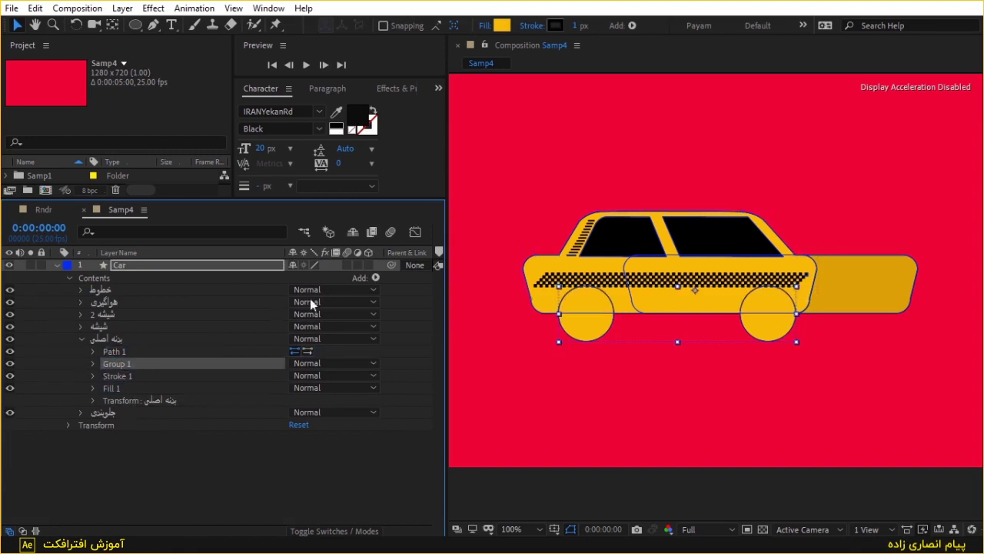
# - Add Merge Paths to the car body group with mode Subtract, then deselect to check the cut-out
pyautogui.click(94, 340)
pyautogui.click(378, 274)
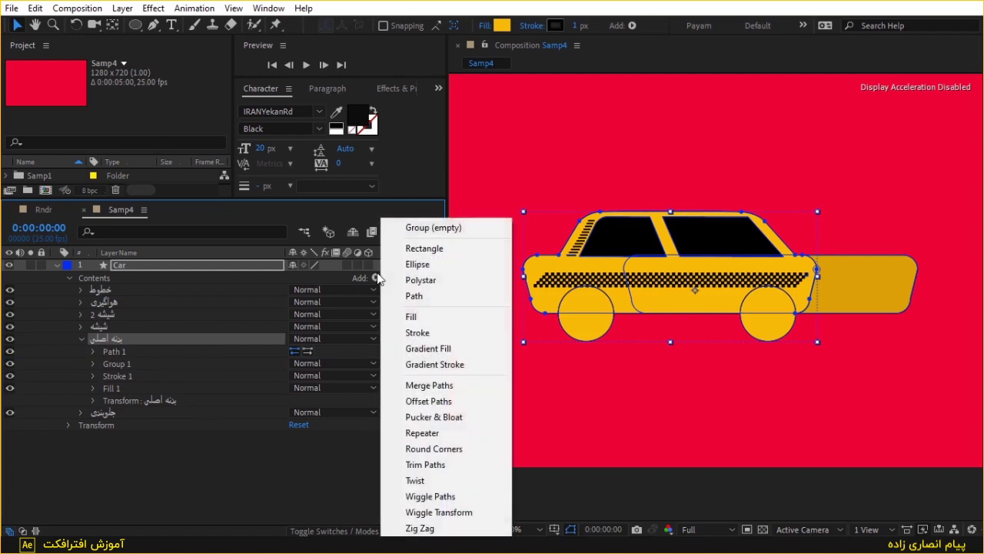
pyautogui.click(431, 385)
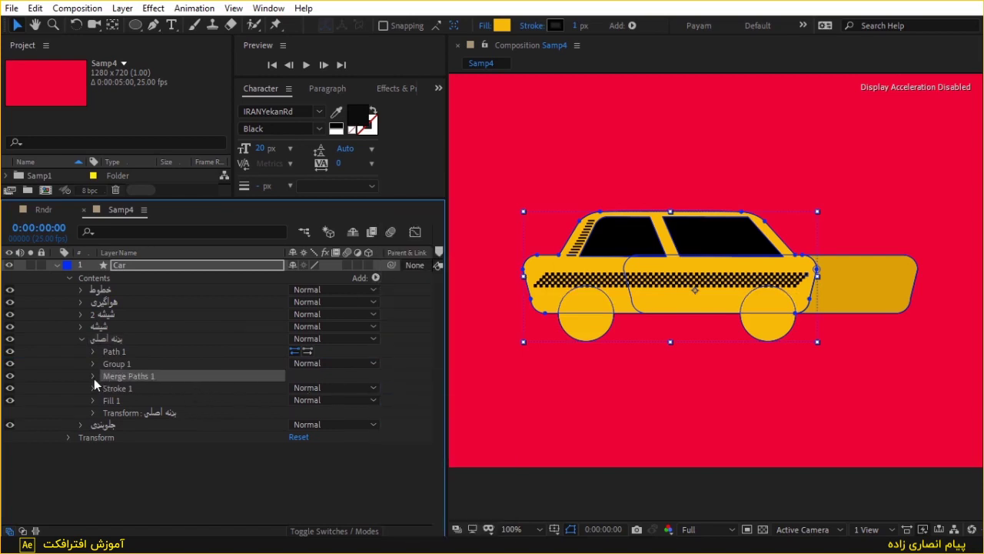
pyautogui.click(94, 376)
pyautogui.click(345, 389)
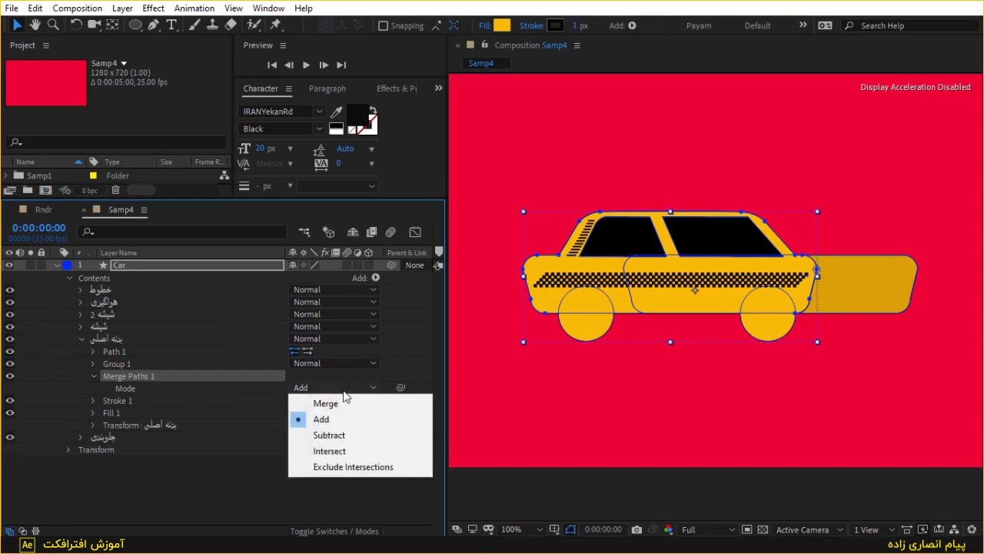
pyautogui.click(352, 450)
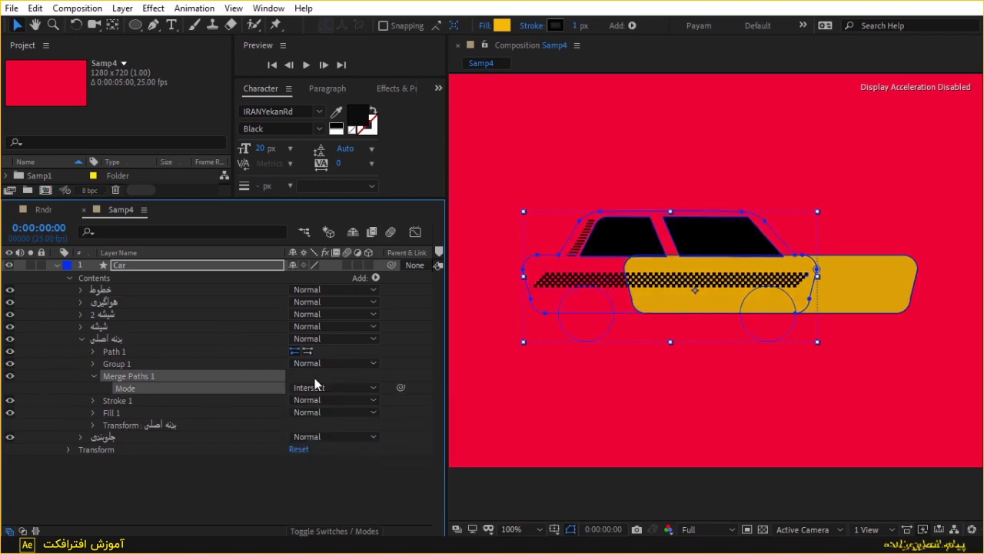
pyautogui.click(323, 388)
pyautogui.click(336, 431)
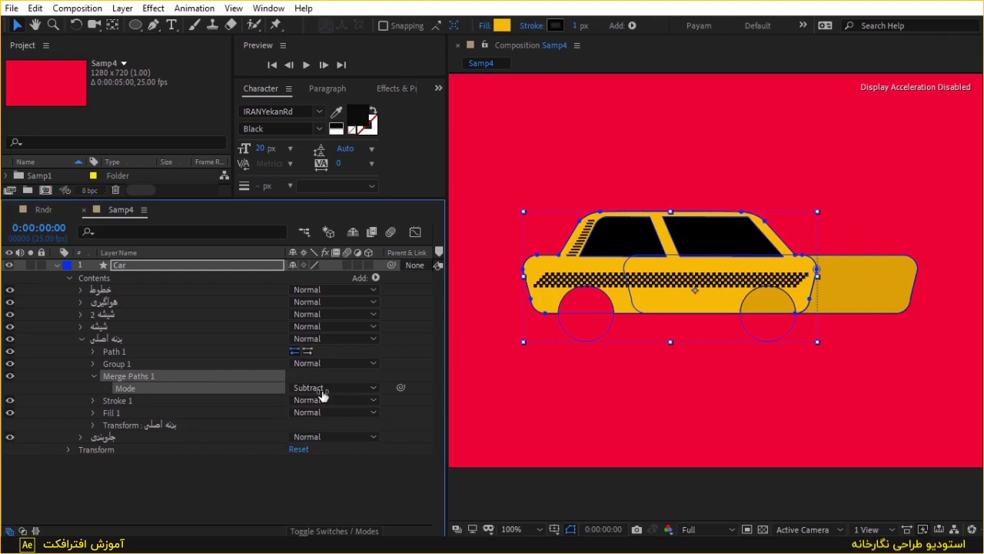
pyautogui.click(204, 479)
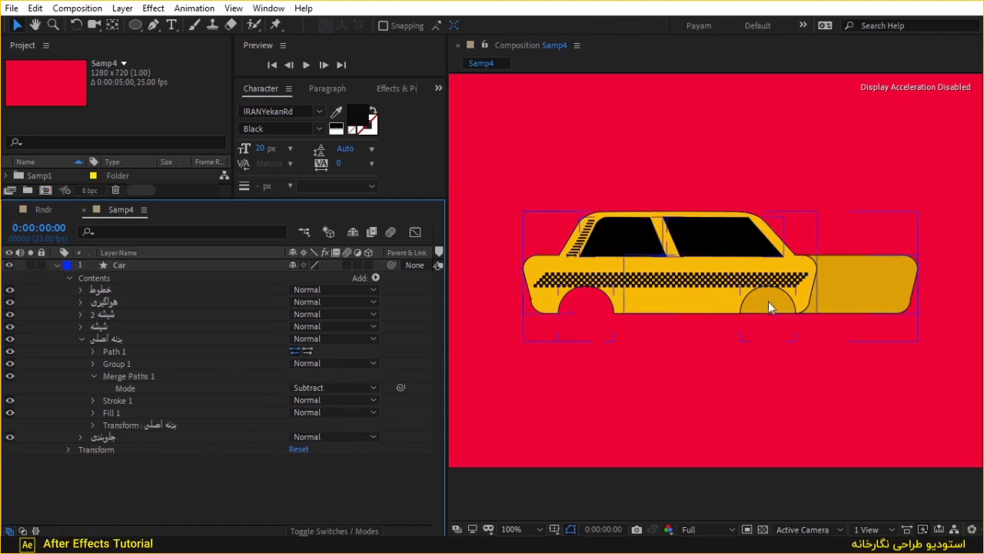
pyautogui.scroll(1, 772, 304)
pyautogui.scroll(1, 786, 307)
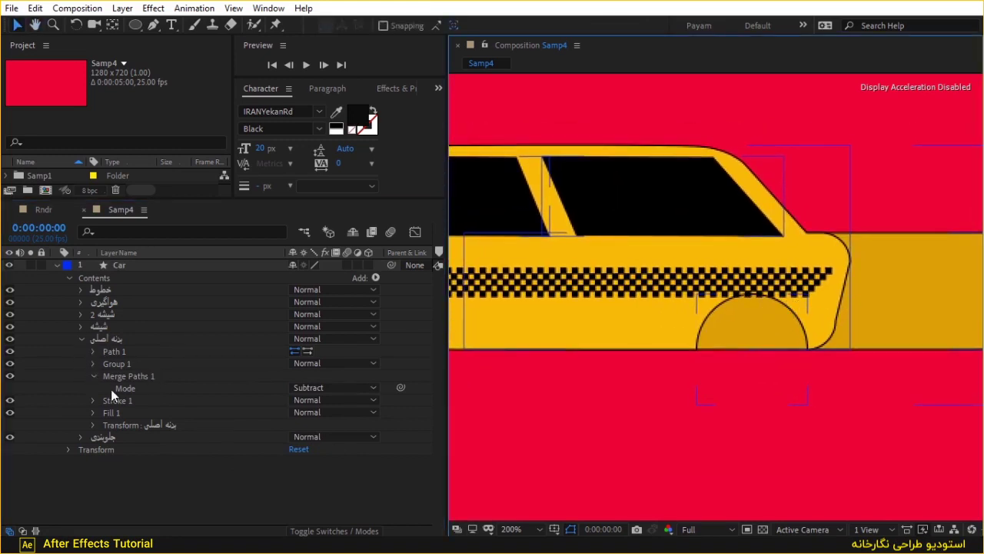
# - Collapse the main body group and select Path 1 inside the front-end group
pyautogui.click(80, 339)
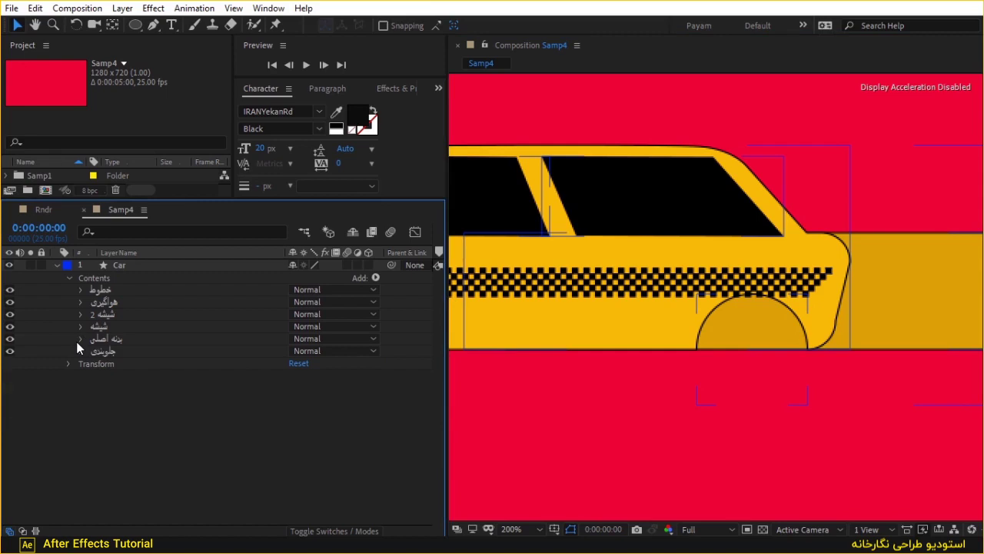
pyautogui.press('space')
pyautogui.press('v')
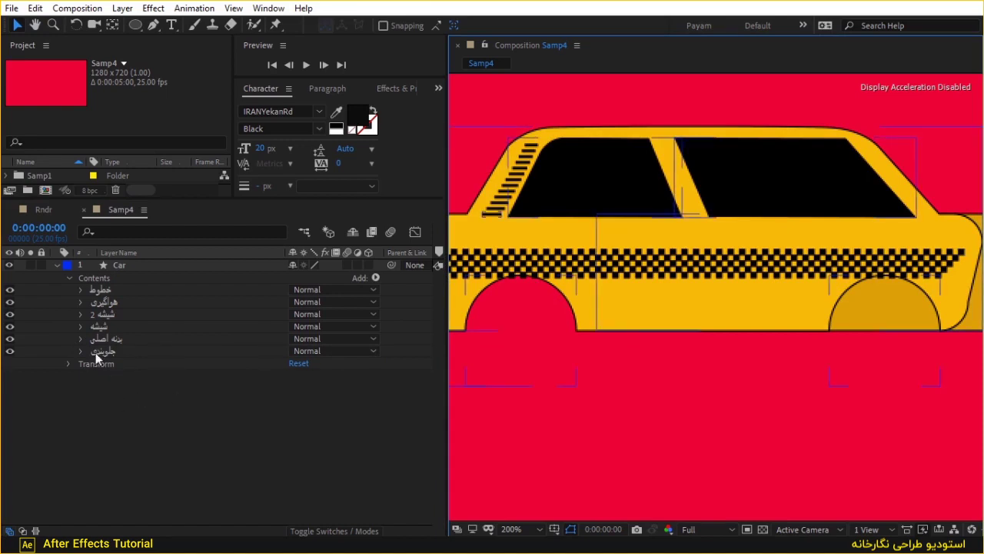
pyautogui.click(81, 353)
pyautogui.click(80, 351)
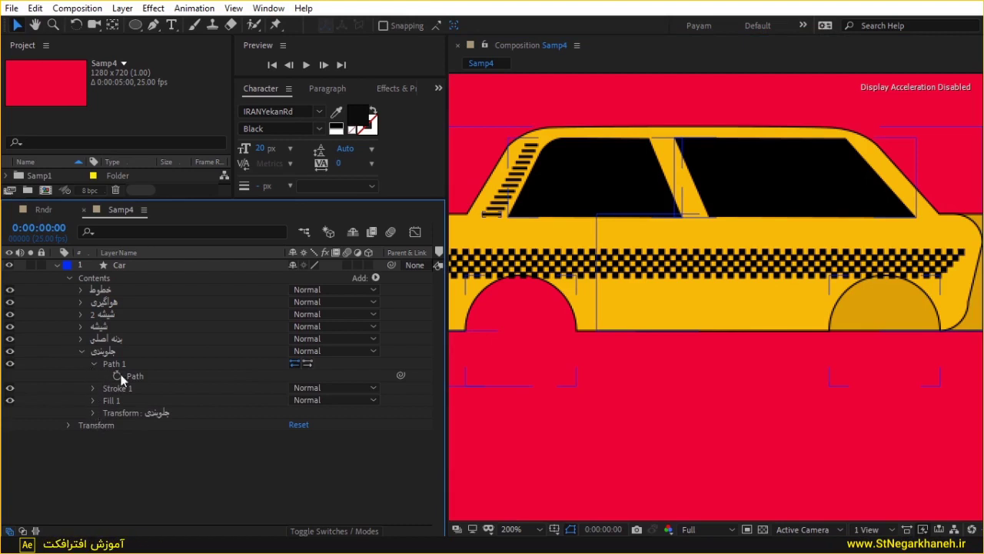
pyautogui.click(144, 363)
# - Move the front-end path's left-edge points right to the front wheel arch
pyautogui.moveTo(754, 220); pyautogui.dragTo(611, 247)
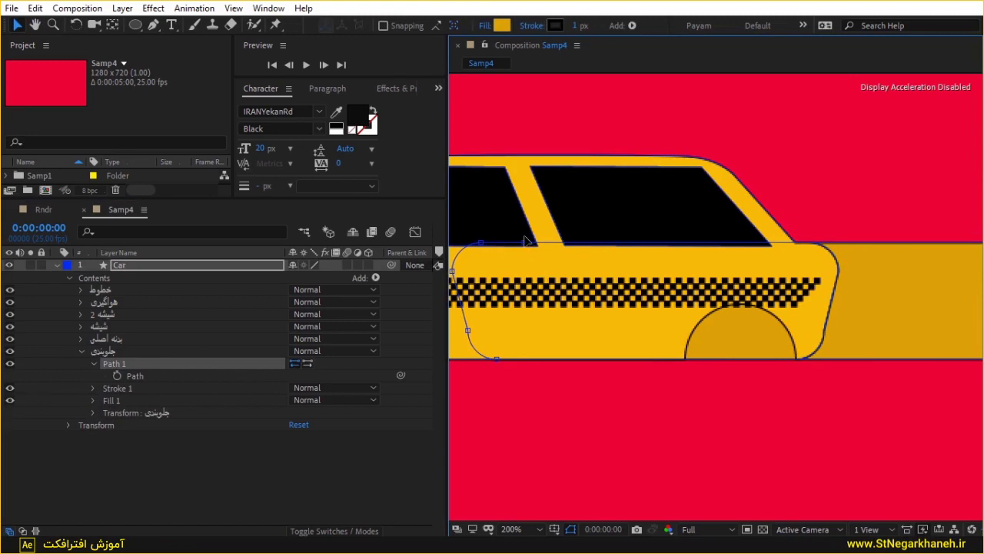
pyautogui.moveTo(546, 229)
pyautogui.mouseDown()
pyautogui.moveTo(435, 396)
pyautogui.moveTo(484, 401)
pyautogui.mouseUp()
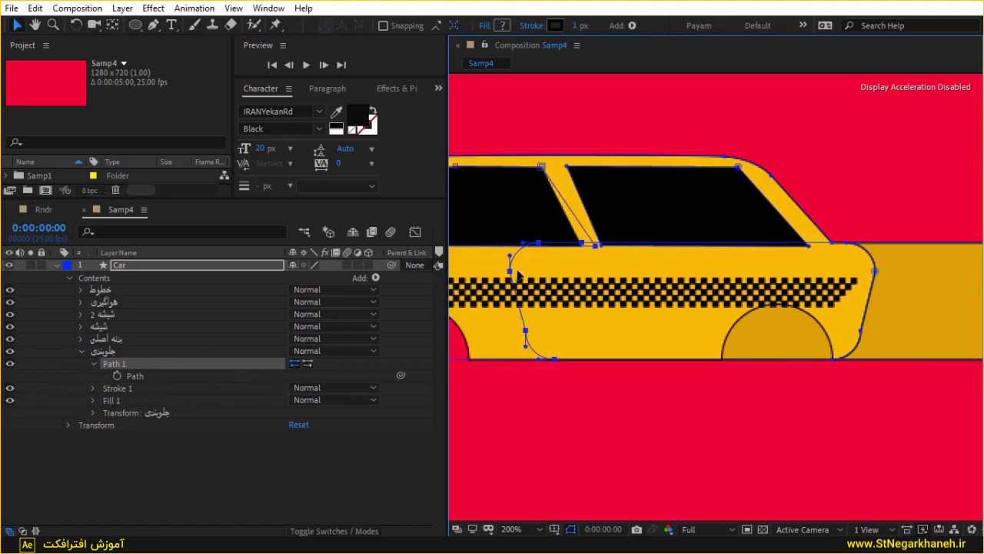
pyautogui.moveTo(518, 276); pyautogui.dragTo(497, 276)
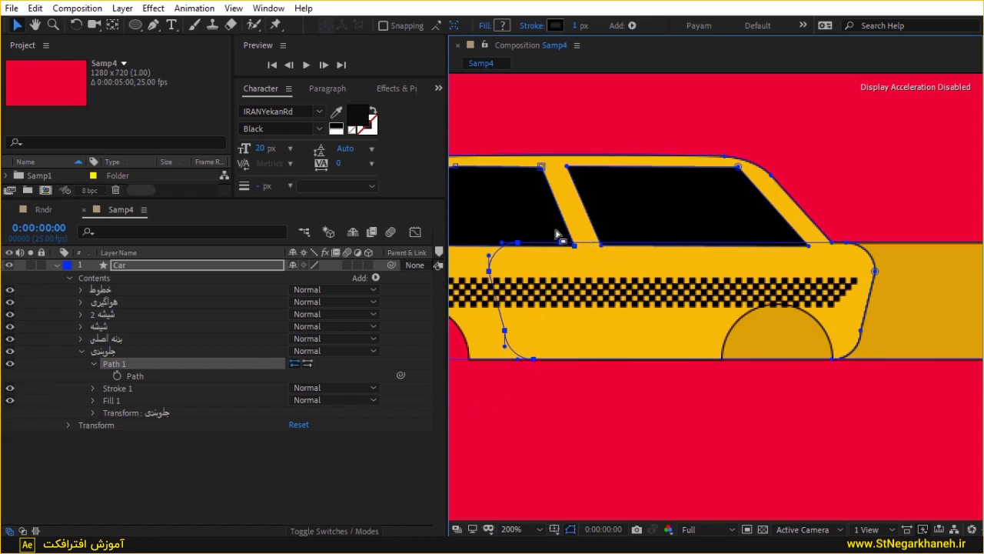
pyautogui.moveTo(473, 226); pyautogui.dragTo(528, 305)
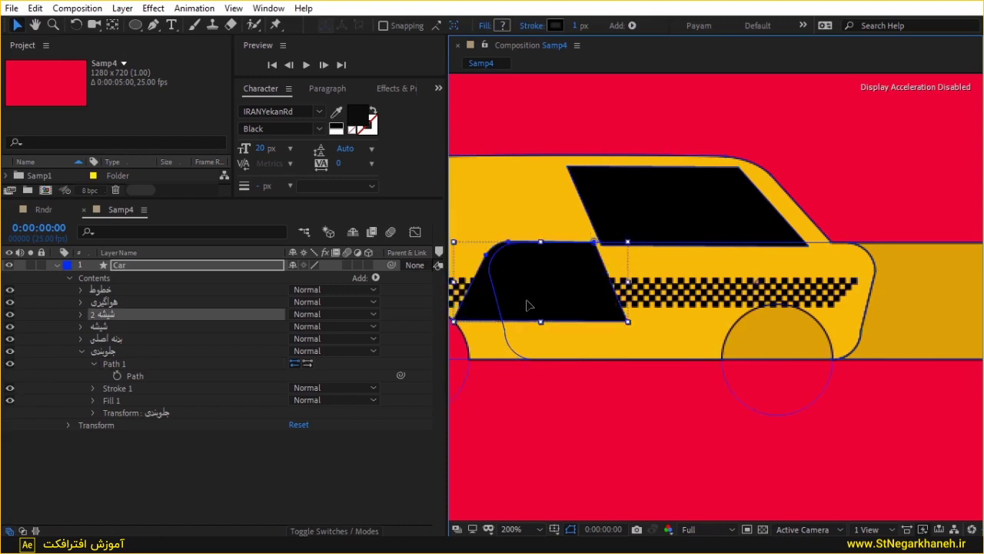
pyautogui.hotkey('ctrl', 'z')
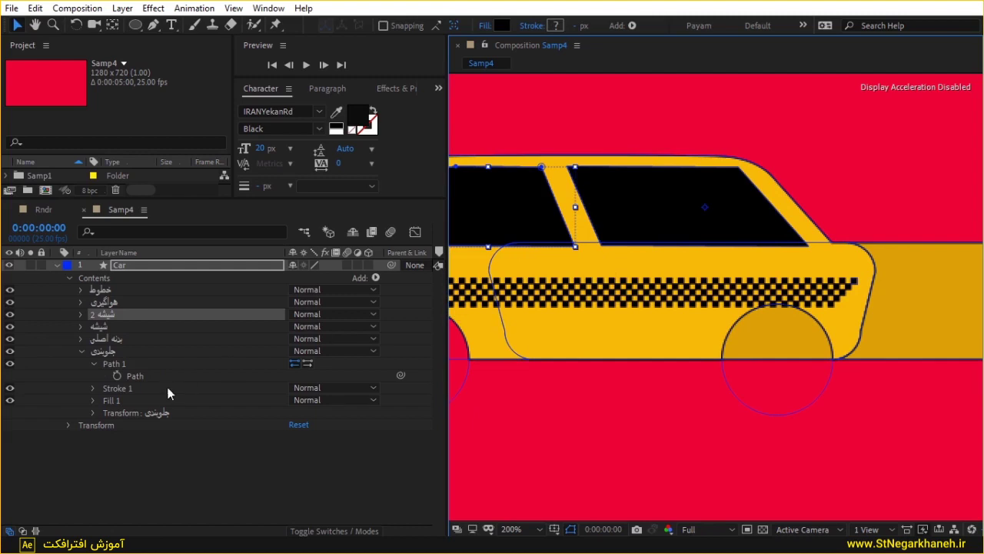
pyautogui.click(152, 369)
pyautogui.click(565, 246)
pyautogui.keyDown('shift'); pyautogui.click(489, 271); pyautogui.keyUp('shift')
pyautogui.keyDown('shift'); pyautogui.click(504, 330); pyautogui.keyUp('shift')
pyautogui.moveTo(535, 360)
pyautogui.mouseDown()
pyautogui.moveTo(803, 364)
pyautogui.moveTo(786, 360)
pyautogui.mouseUp()
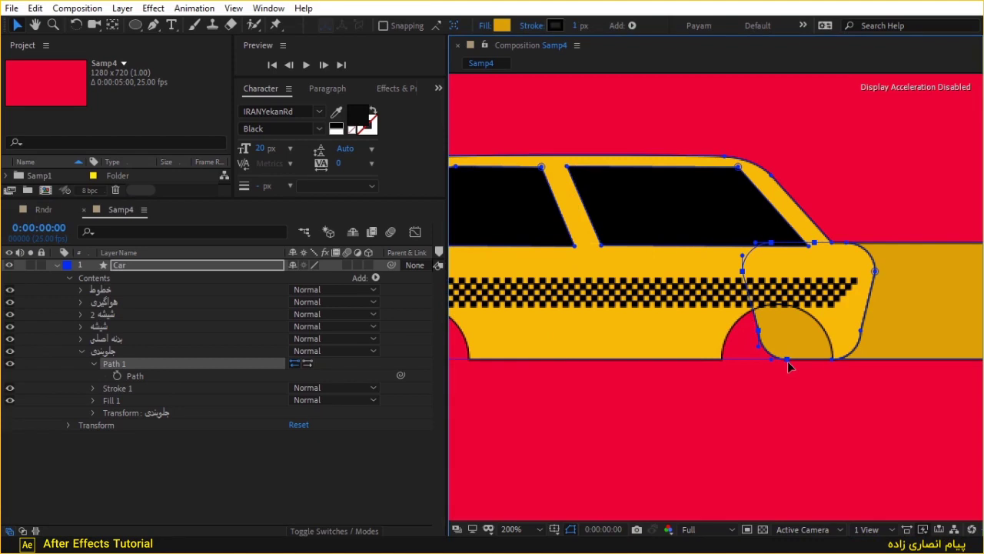
# - Reshape the front piece's left-edge curve points to follow the wheel arch
pyautogui.click(782, 367)
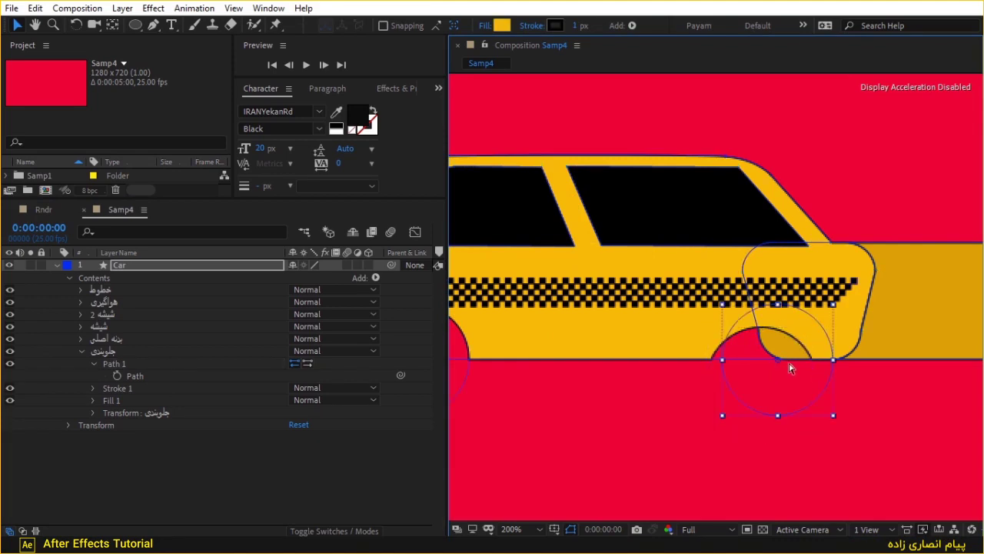
pyautogui.click(116, 364)
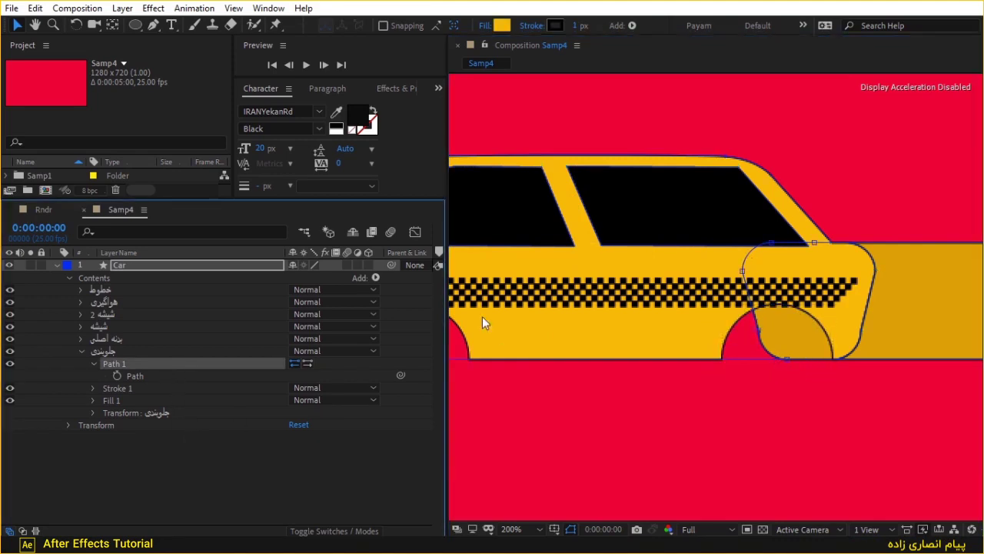
pyautogui.moveTo(773, 246); pyautogui.dragTo(825, 263)
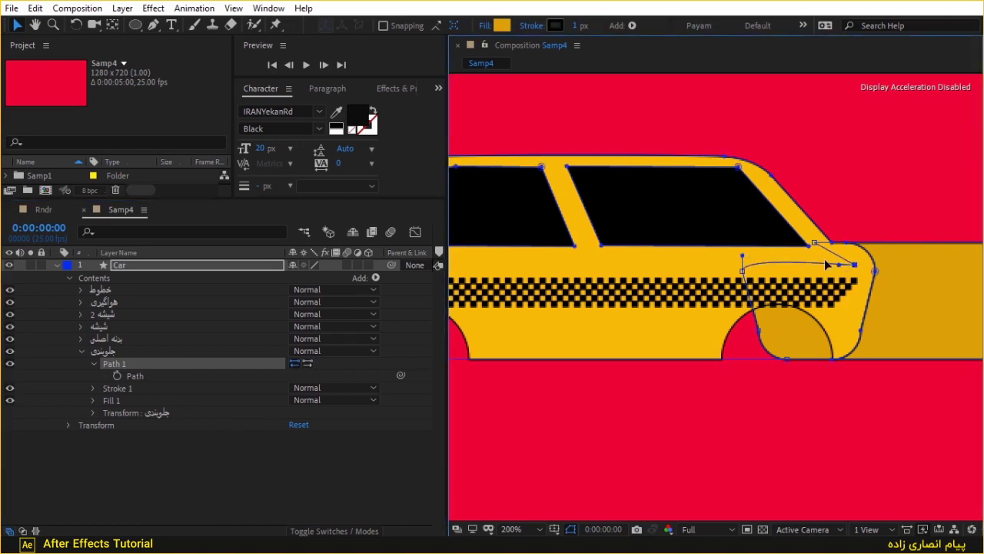
pyautogui.moveTo(743, 272); pyautogui.dragTo(858, 290)
pyautogui.moveTo(763, 335)
pyautogui.mouseDown()
pyautogui.moveTo(839, 321)
pyautogui.moveTo(786, 363)
pyautogui.mouseUp()
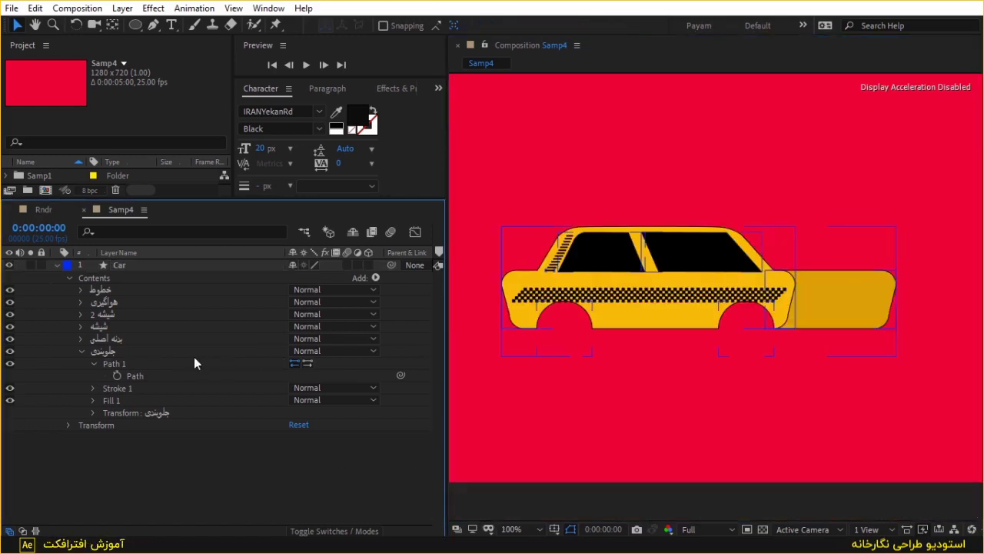
# - Zoom in on the checkered stripe's front end and nudge the stripe group slightly up
pyautogui.click(163, 289)
pyautogui.scroll(1, 886, 298)
pyautogui.scroll(1, 886, 298)
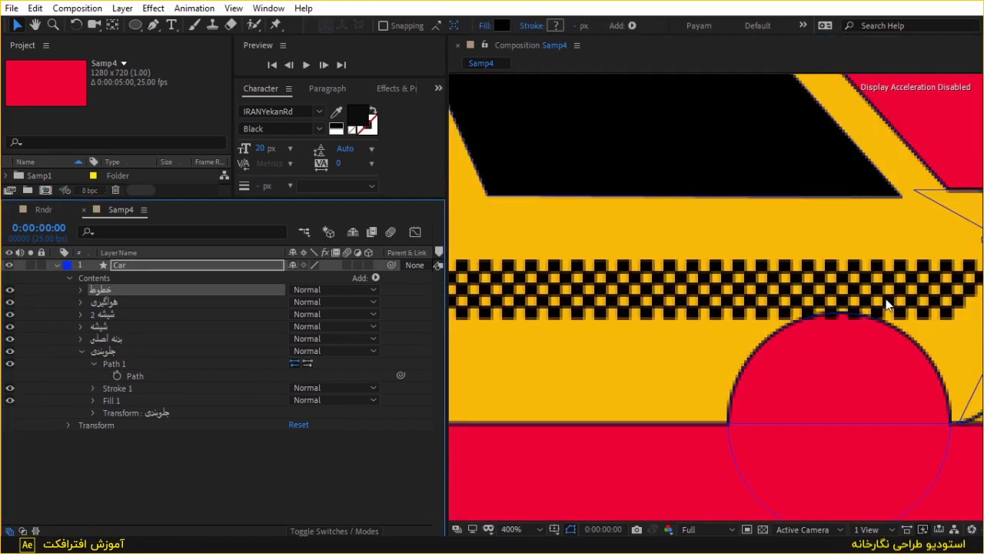
pyautogui.moveTo(855, 282); pyautogui.dragTo(760, 342)
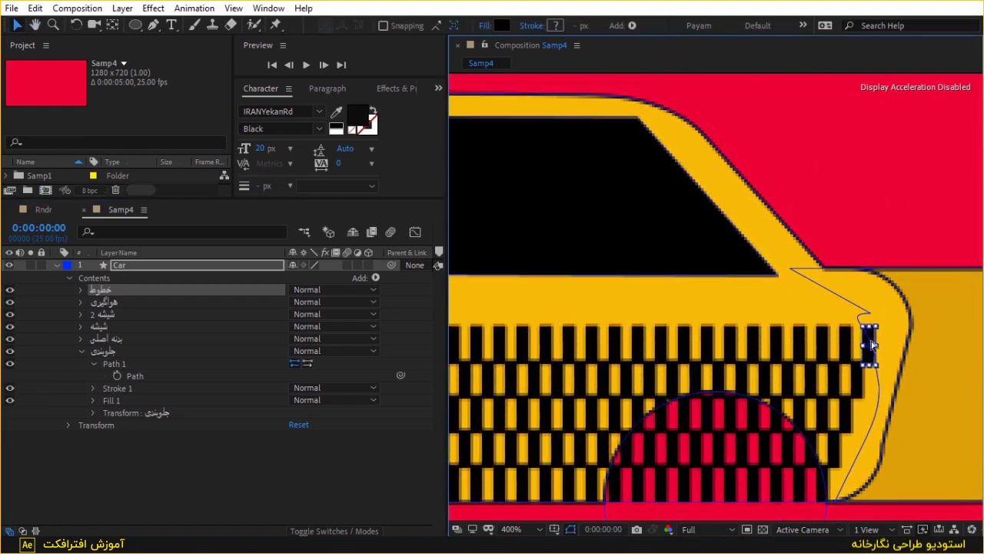
pyautogui.press('.')
pyautogui.moveTo(907, 349); pyautogui.dragTo(753, 256)
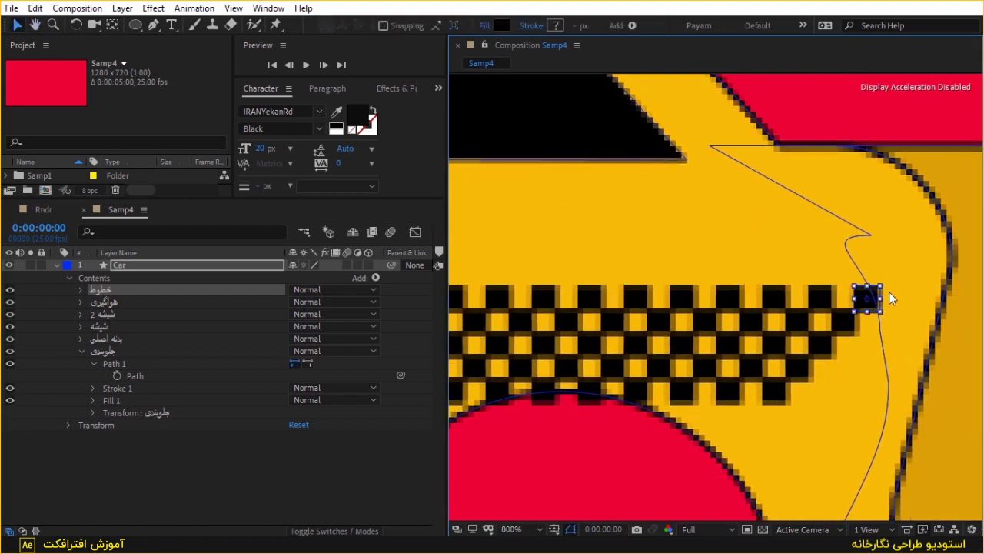
pyautogui.click(119, 265)
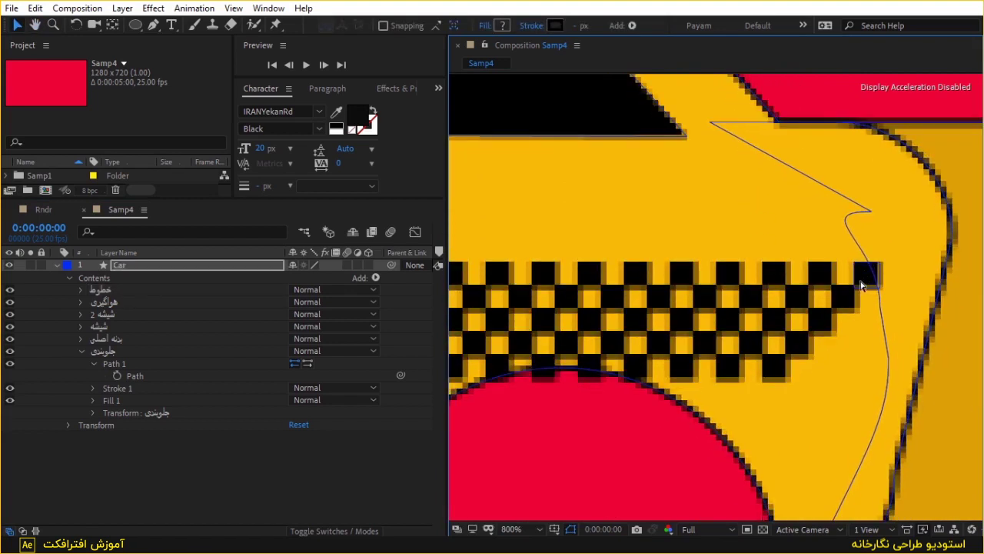
pyautogui.click(867, 293)
pyautogui.moveTo(867, 291); pyautogui.dragTo(875, 258)
# - Zoom back out, clear the selection, and select the front-end group's Path 1
pyautogui.scroll(-2, 876, 258)
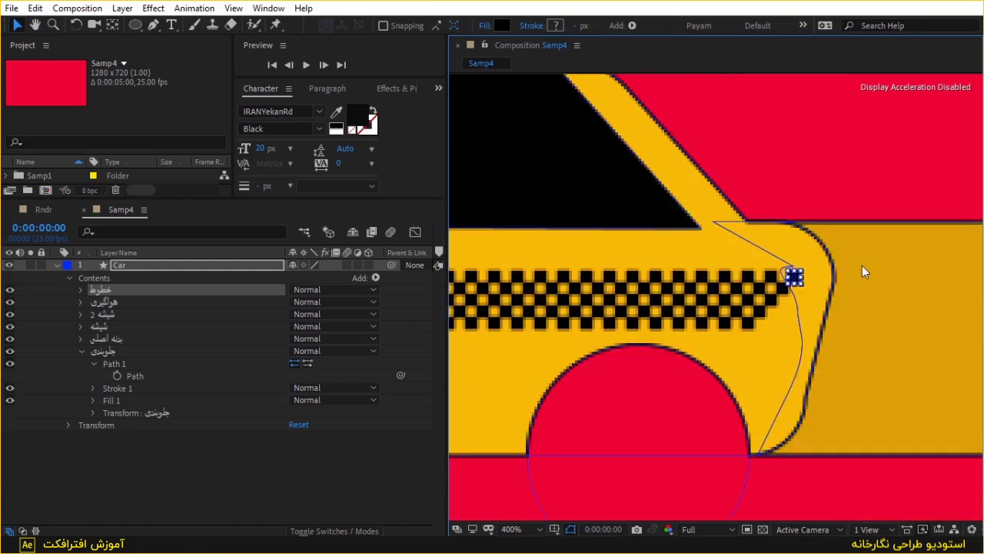
pyautogui.scroll(-2, 602, 265)
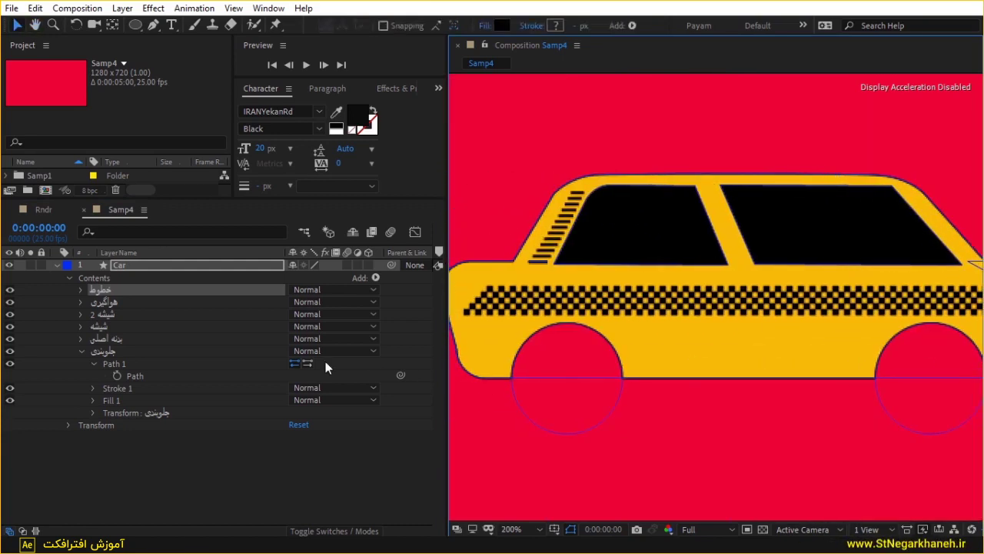
pyautogui.click(107, 290)
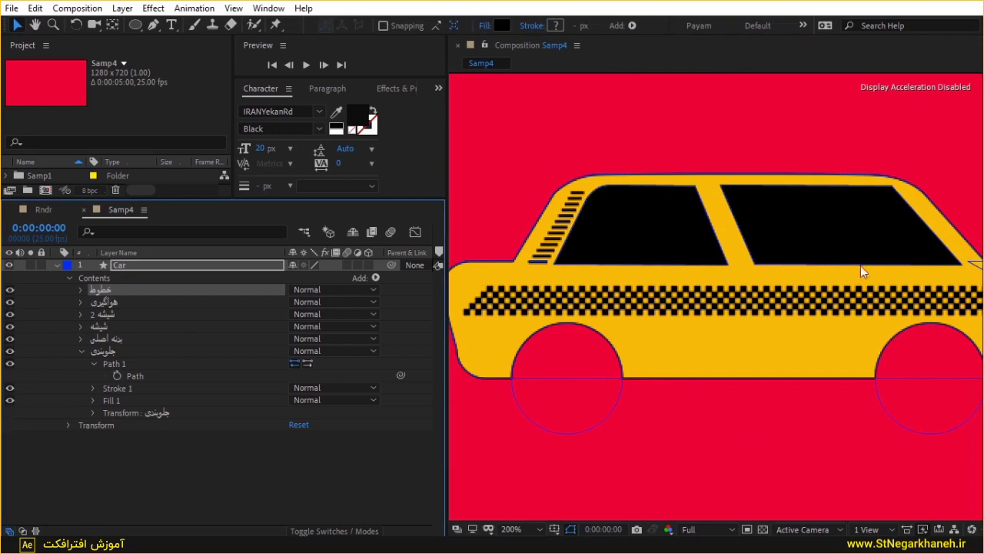
pyautogui.scroll(-2, 549, 347)
pyautogui.press('v')
pyautogui.click(667, 422)
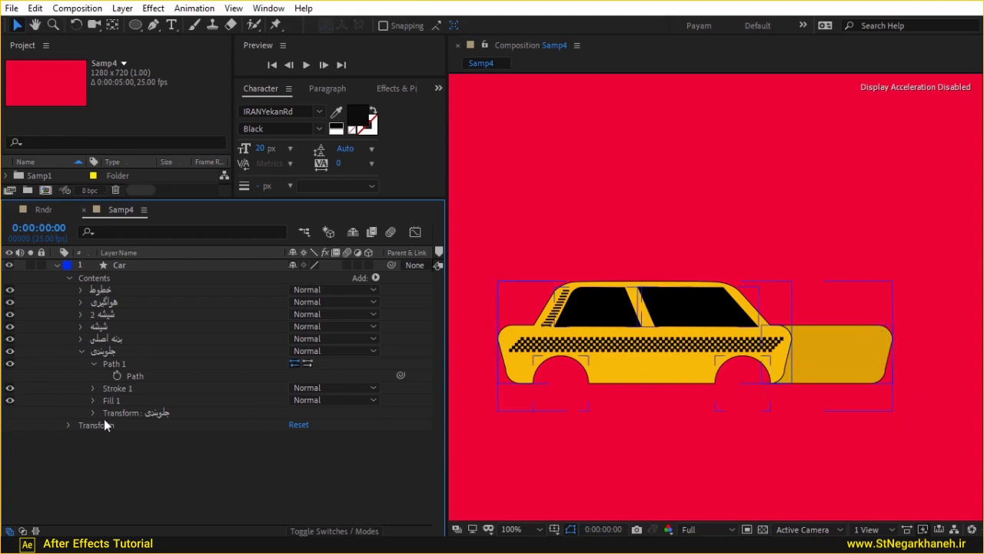
pyautogui.click(83, 353)
pyautogui.click(80, 358)
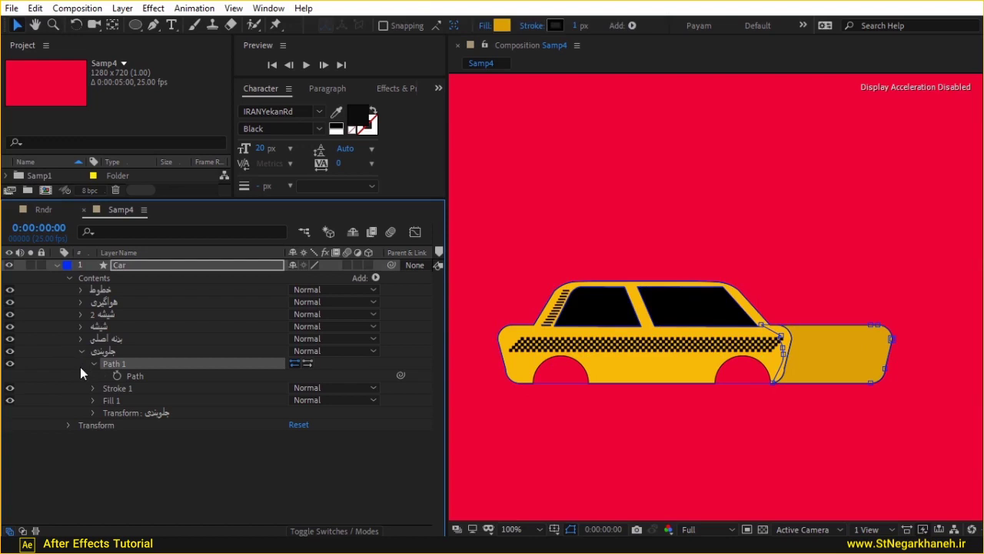
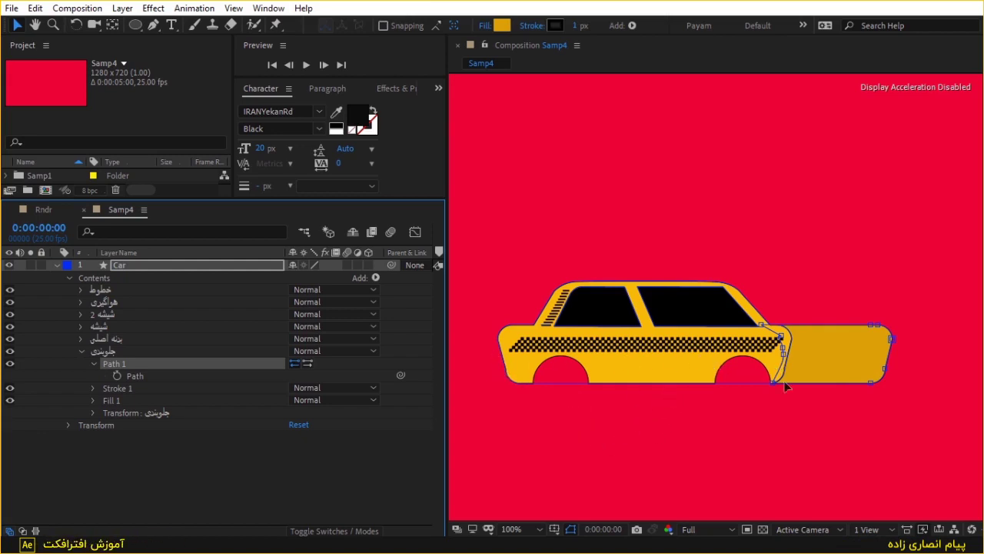
# - Duplicate the بدنه اصلی main-body group in the Car layer, creating بدنه اصلی 2
pyautogui.click(133, 454)
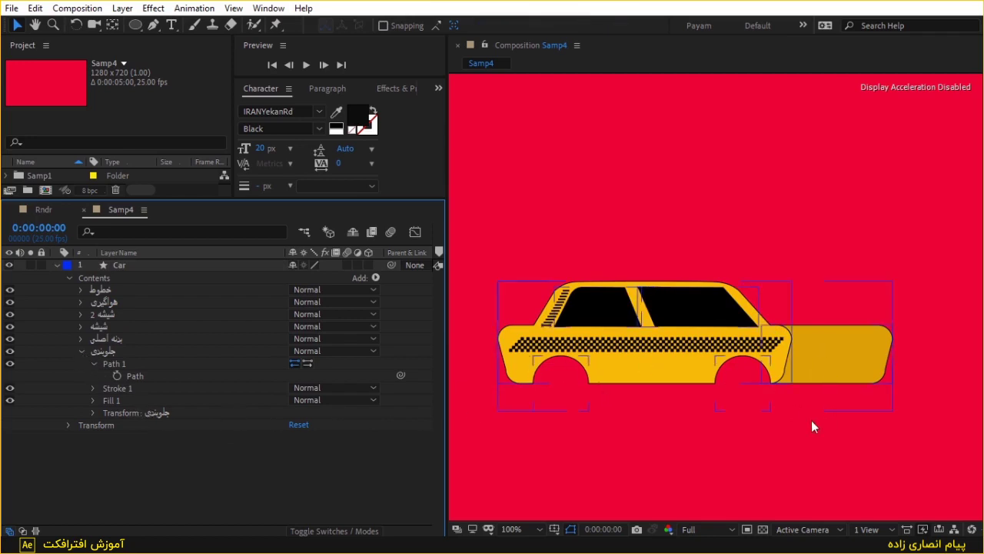
pyautogui.click(81, 351)
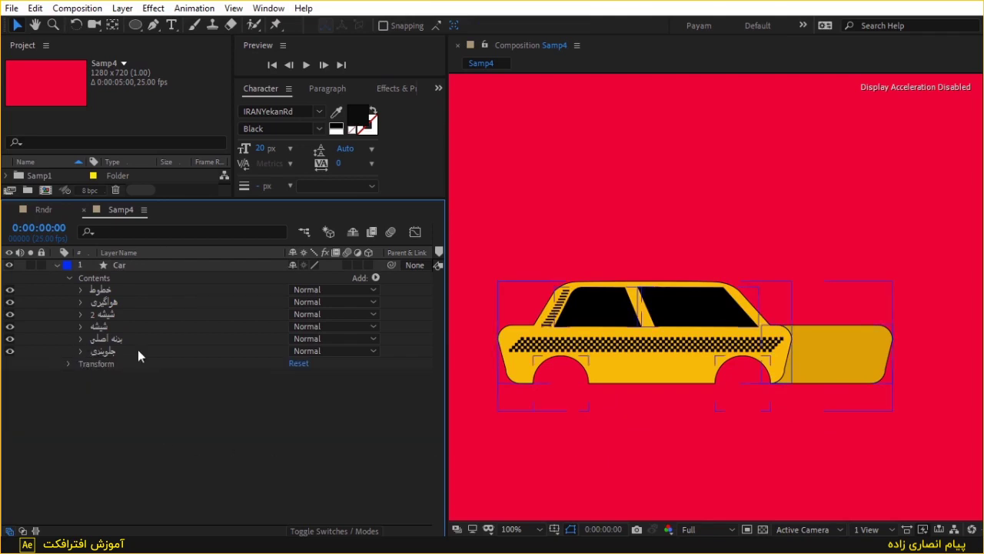
pyautogui.click(119, 341)
pyautogui.hotkey('ctrl', 'd')
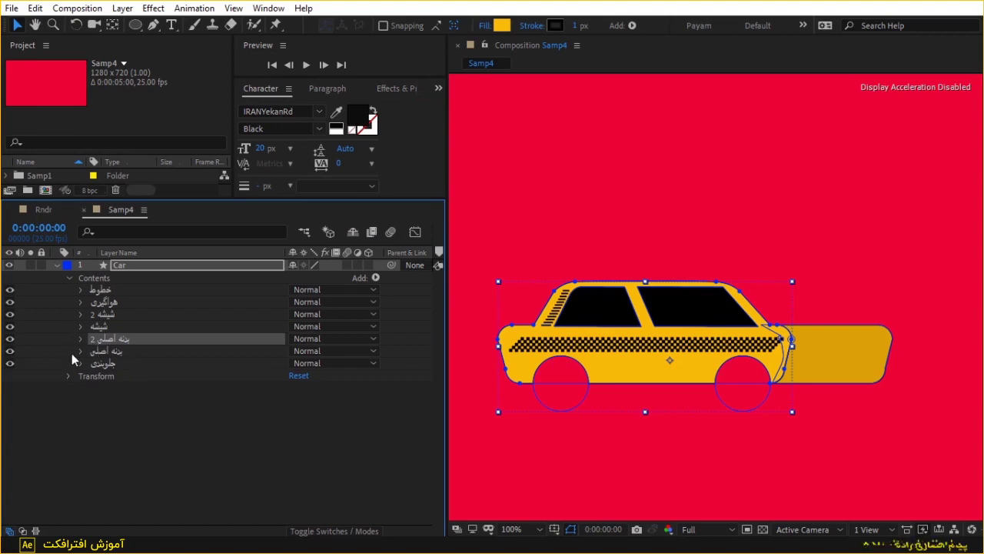
pyautogui.click(81, 351)
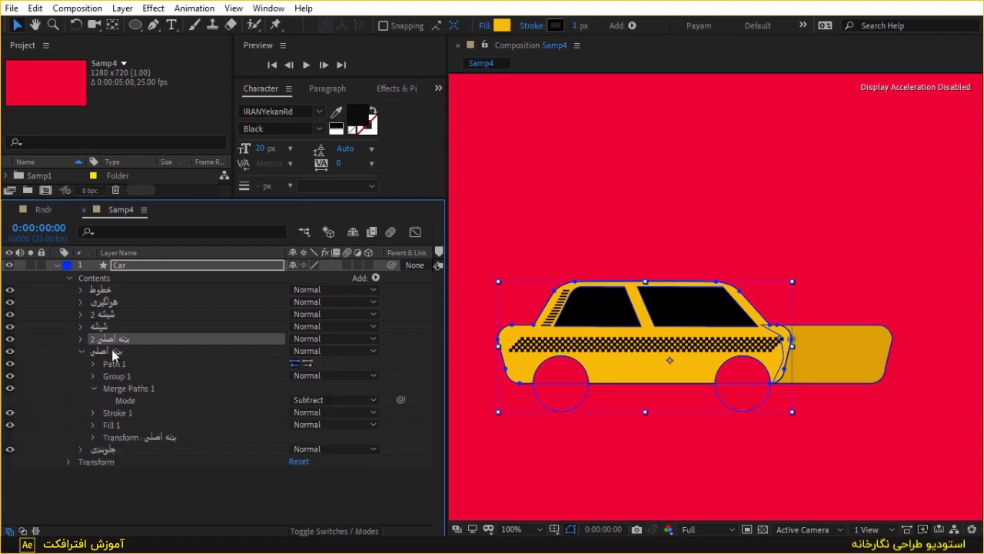
pyautogui.click(94, 388)
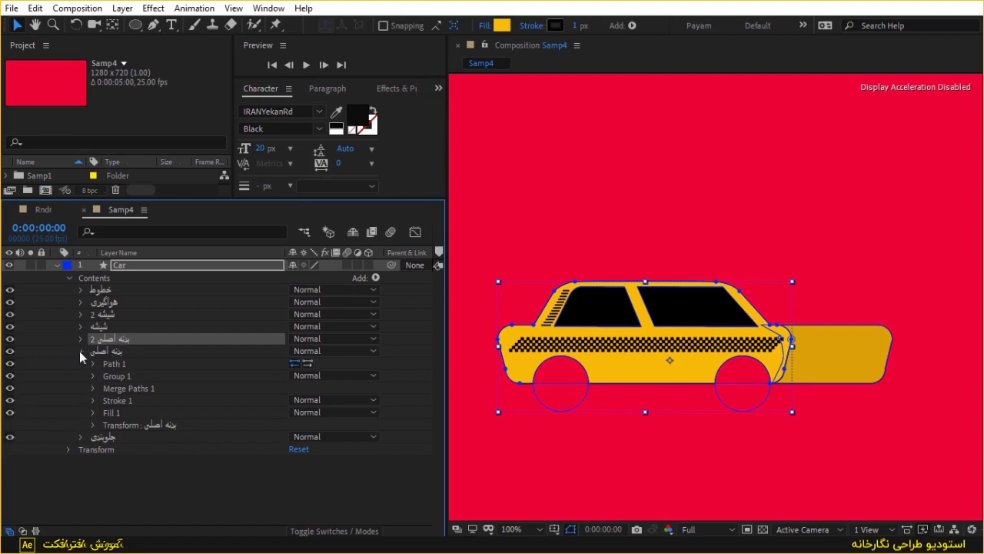
pyautogui.click(80, 351)
# - Add a new empty group to the Car layer and name it رنگ بدنه
pyautogui.click(165, 265)
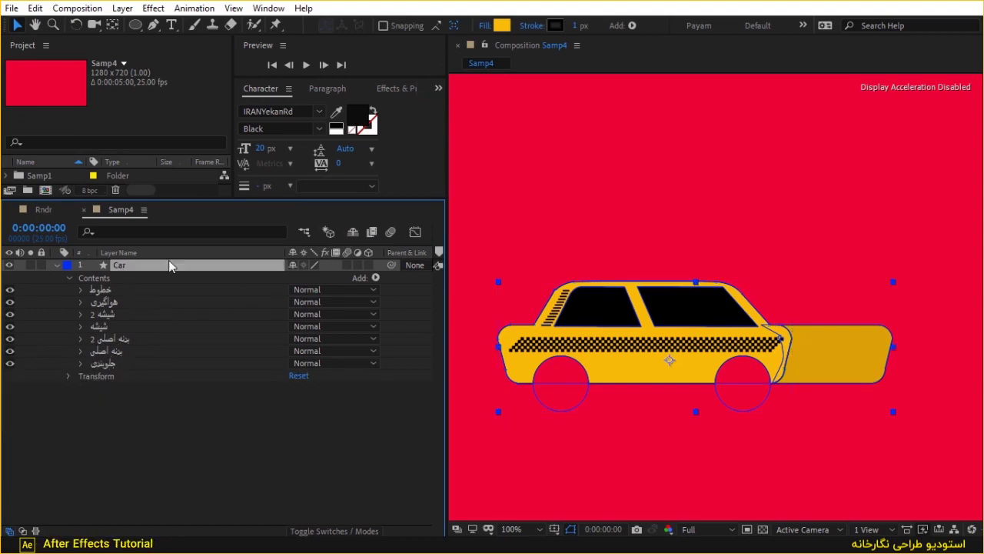
pyautogui.click(375, 278)
pyautogui.click(428, 228)
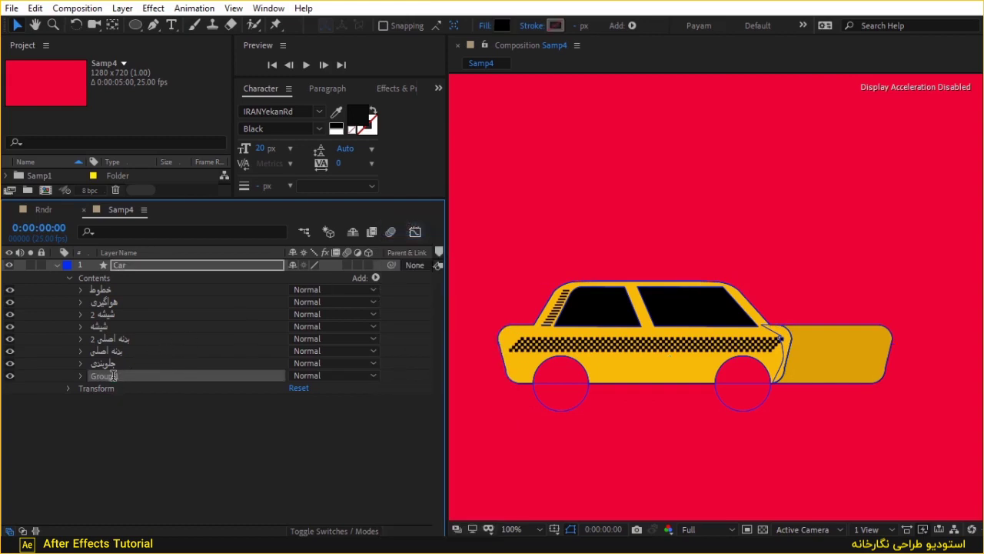
pyautogui.press('Return')
pyautogui.write('ل')
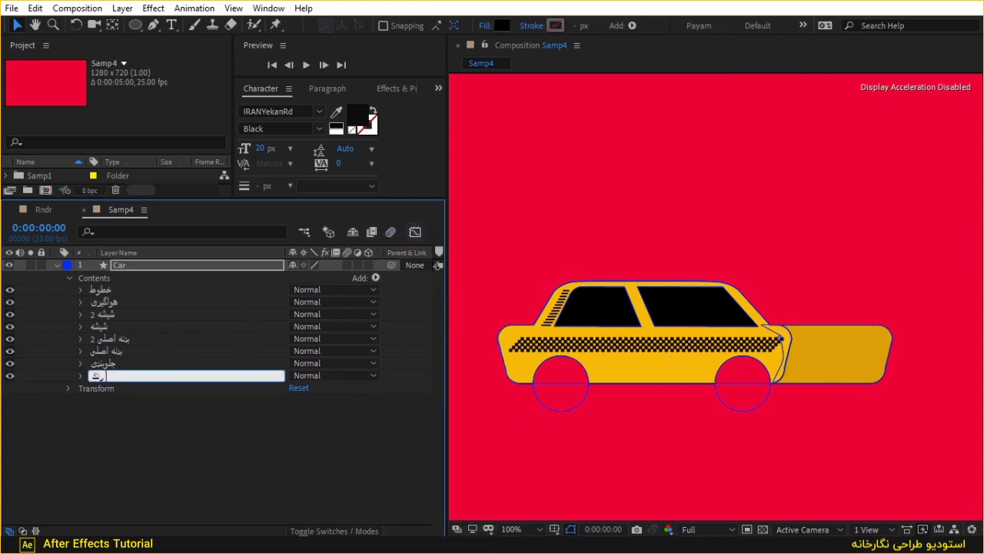
pyautogui.write('بدنه')
pyautogui.press('Return')
# - Move the رنگ بدنه group so it holds the body copy, and select it for new shapes
pyautogui.moveTo(113, 376)
pyautogui.mouseDown()
pyautogui.moveTo(113, 336)
pyautogui.moveTo(107, 343)
pyautogui.mouseUp()
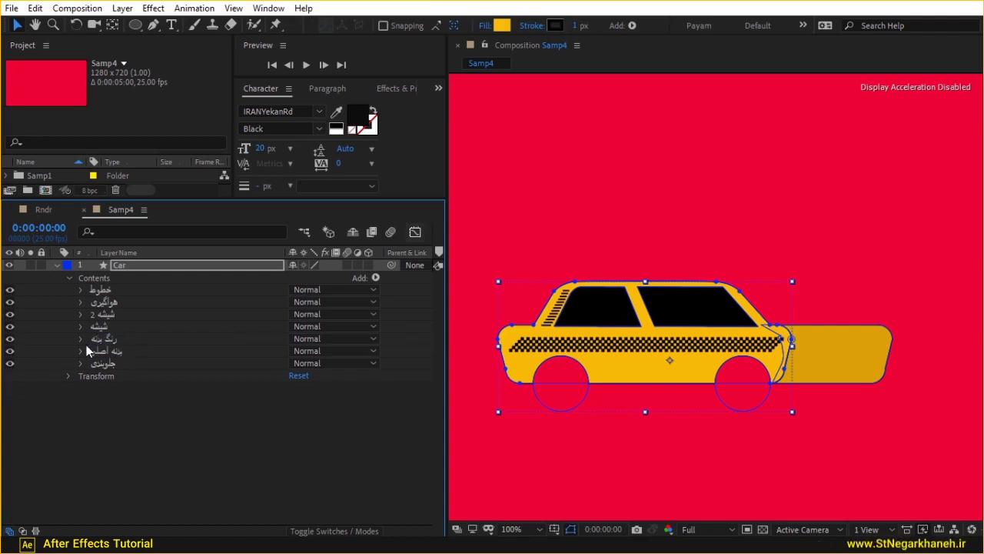
pyautogui.click(76, 343)
pyautogui.click(82, 338)
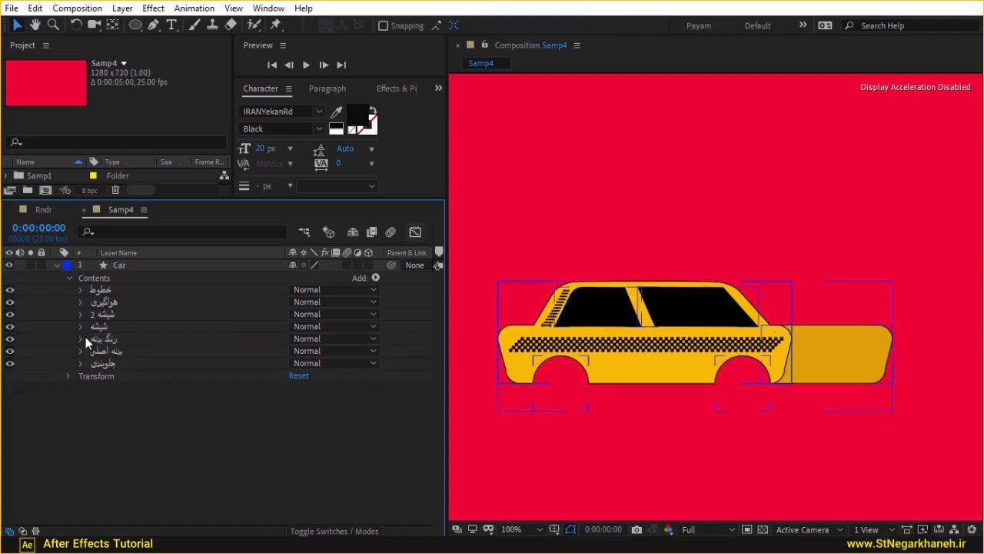
pyautogui.click(127, 340)
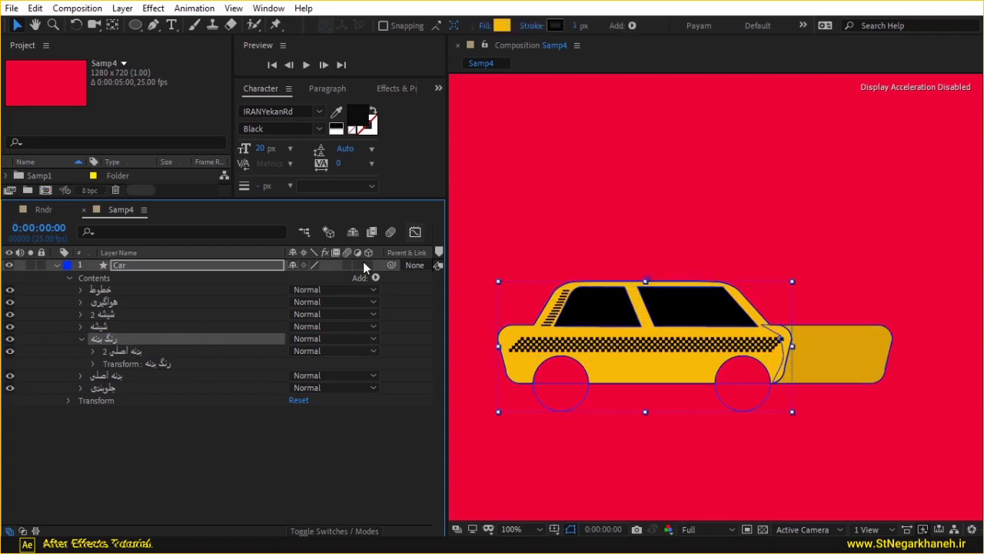
pyautogui.moveTo(137, 26); pyautogui.dragTo(185, 26)
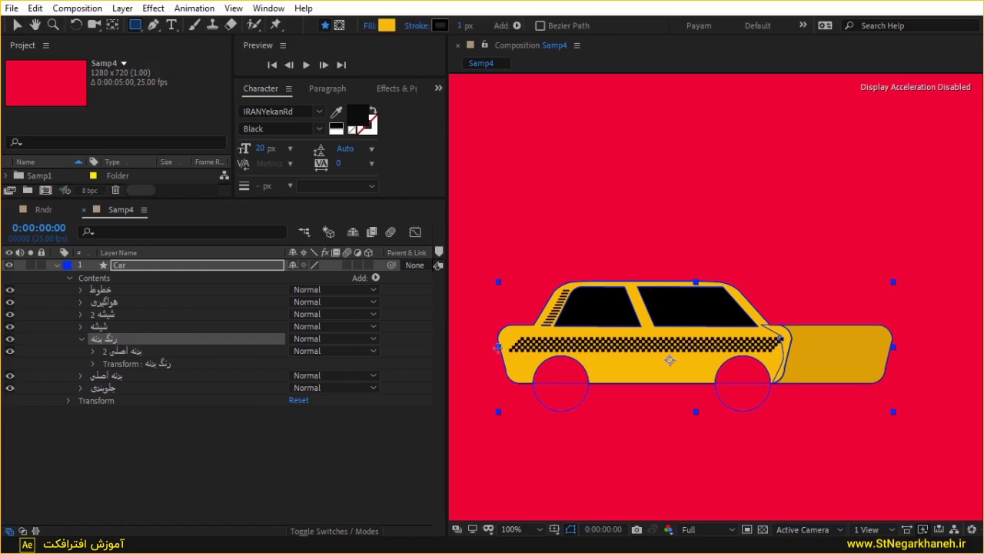
# - Draw a rectangle across the lower body with a sampled darker-yellow fill and no stroke
pyautogui.moveTo(490, 351); pyautogui.dragTo(800, 394)
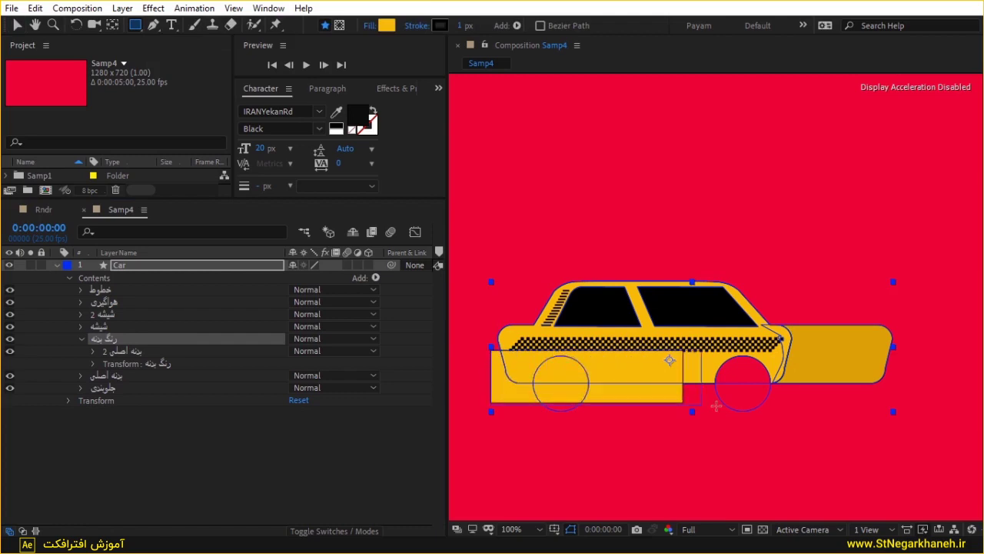
pyautogui.click(387, 25)
pyautogui.click(380, 227)
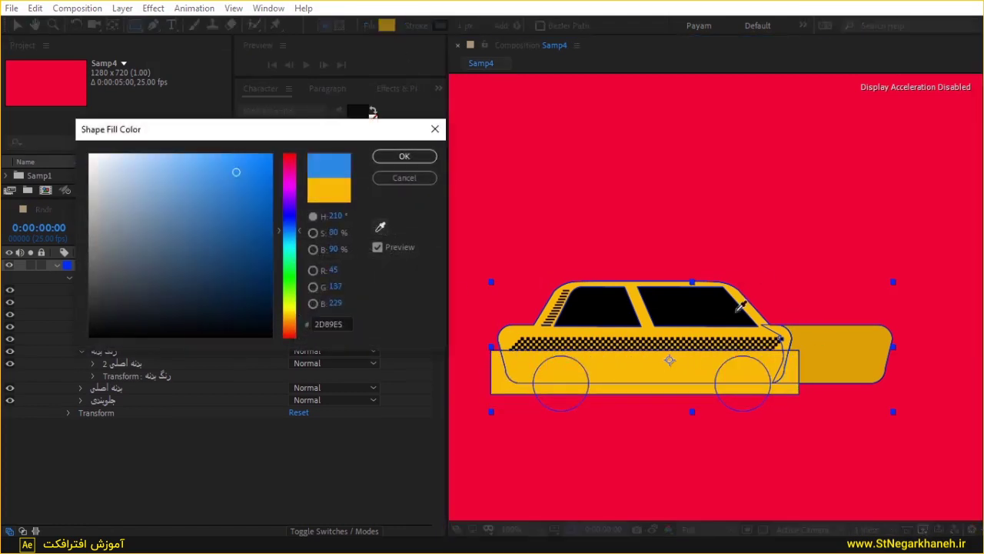
pyautogui.click(863, 342)
pyautogui.click(416, 157)
pyautogui.click(416, 25)
pyautogui.click(734, 119)
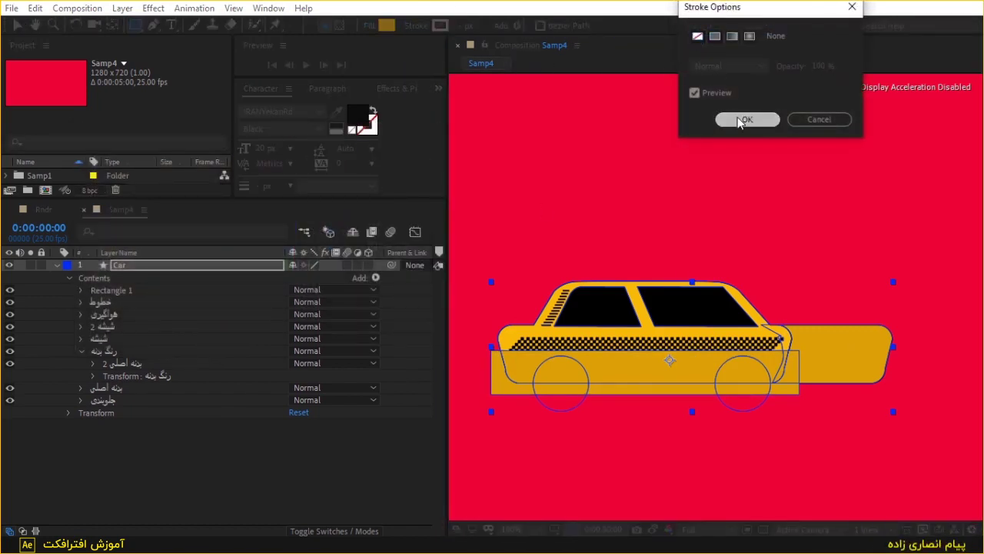
# - Move Rectangle 1 into the رنگ بدنه group and add Merge Paths set to Intersect
pyautogui.click(127, 291)
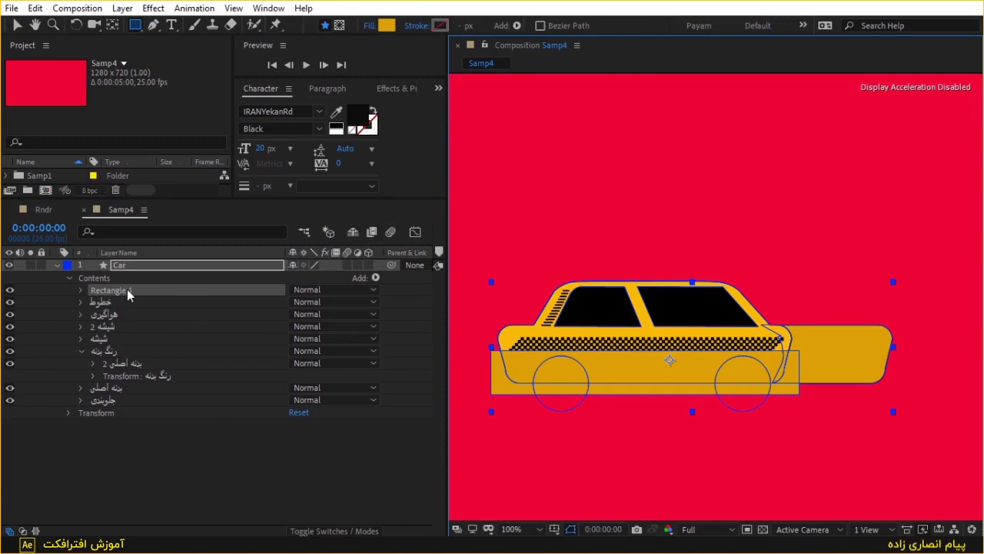
pyautogui.moveTo(160, 294); pyautogui.dragTo(141, 371)
pyautogui.click(191, 339)
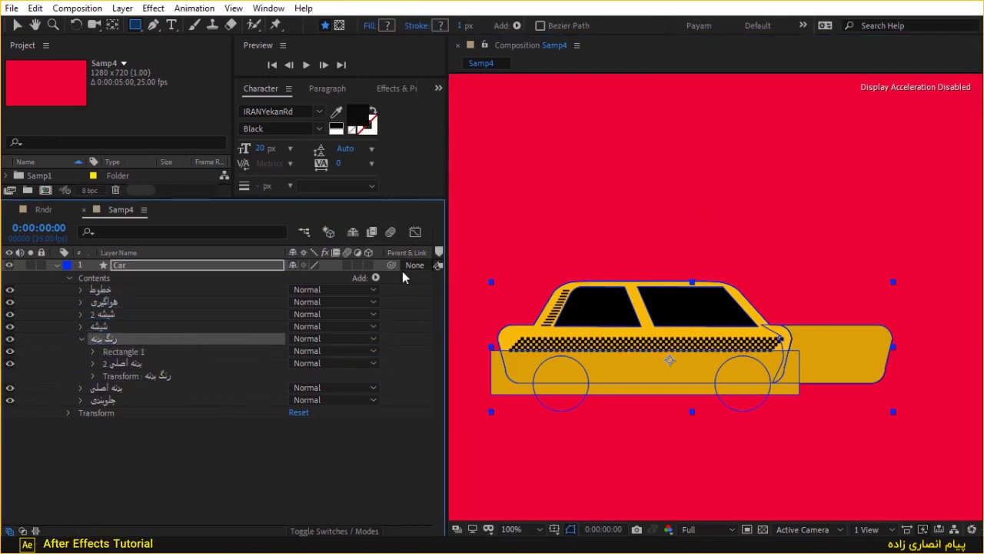
pyautogui.click(376, 278)
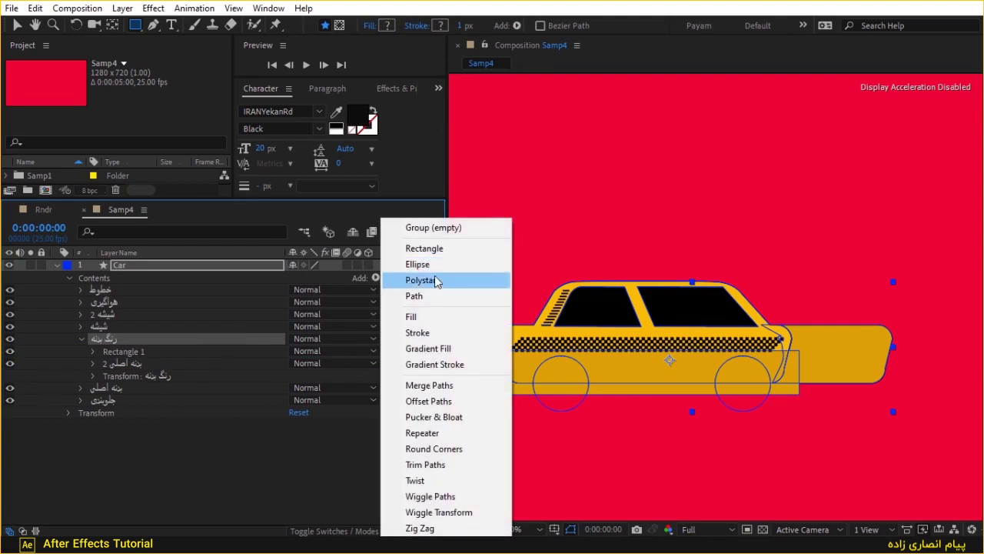
pyautogui.click(448, 385)
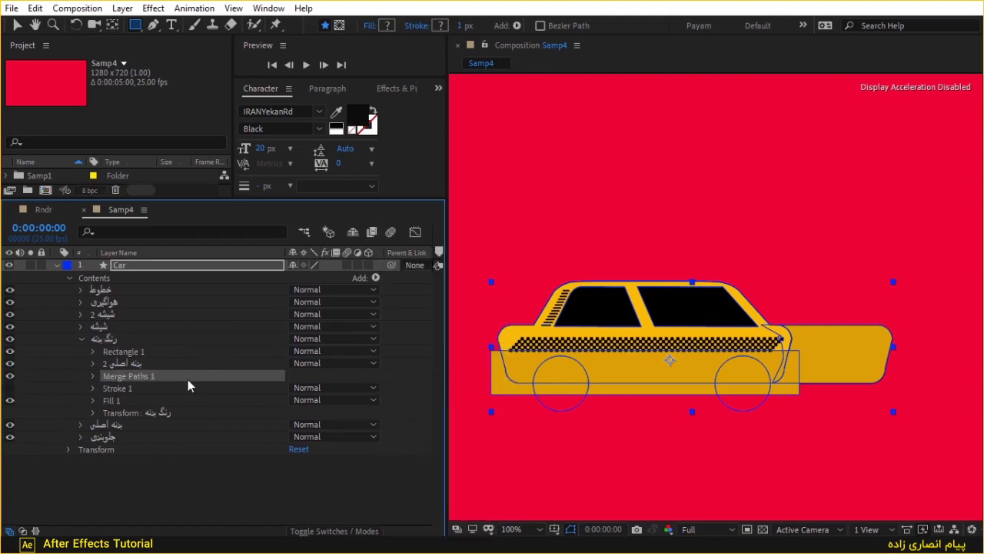
pyautogui.click(93, 376)
pyautogui.click(321, 387)
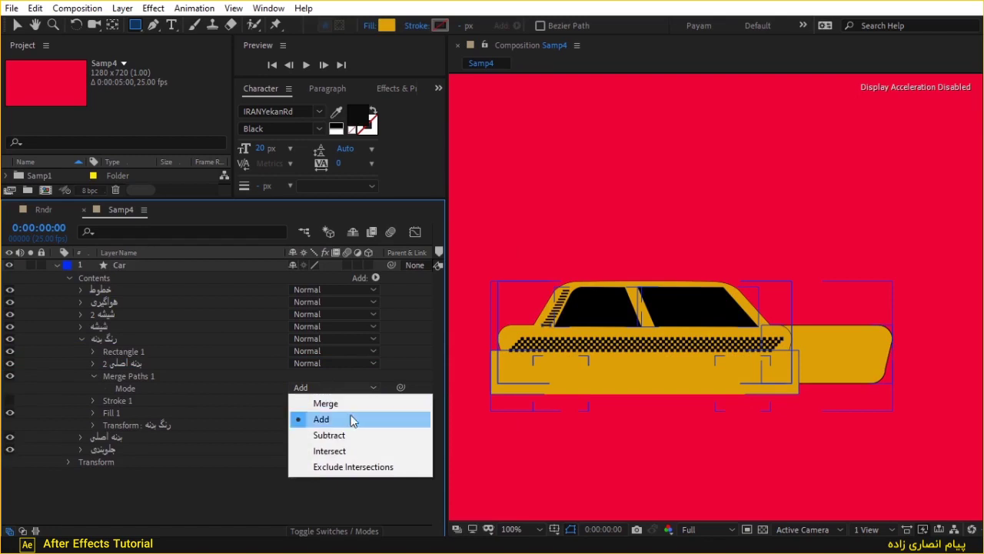
pyautogui.click(359, 450)
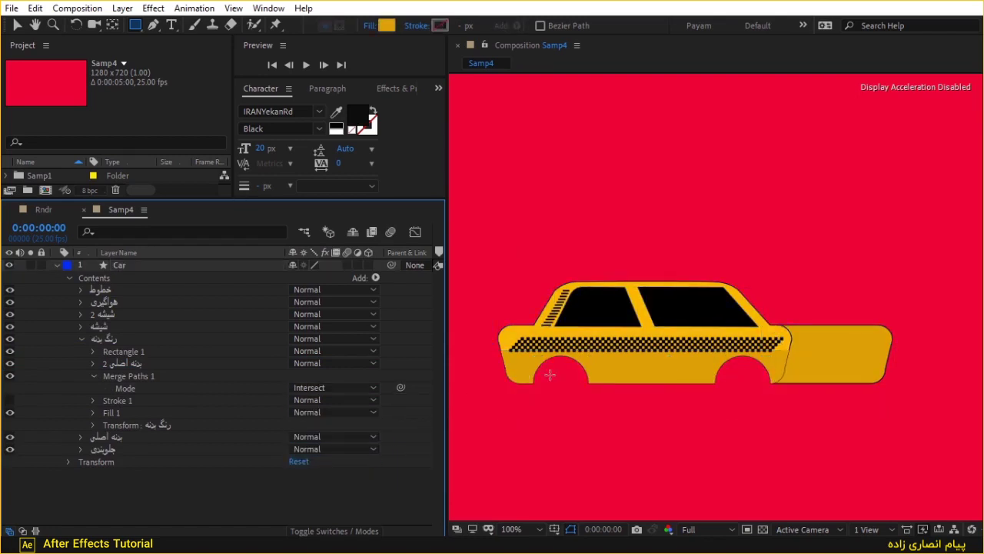
# - Zoom and pan around the taxi to check the clipped lower-body edges
pyautogui.press('.')
pyautogui.moveTo(621, 394); pyautogui.dragTo(866, 224)
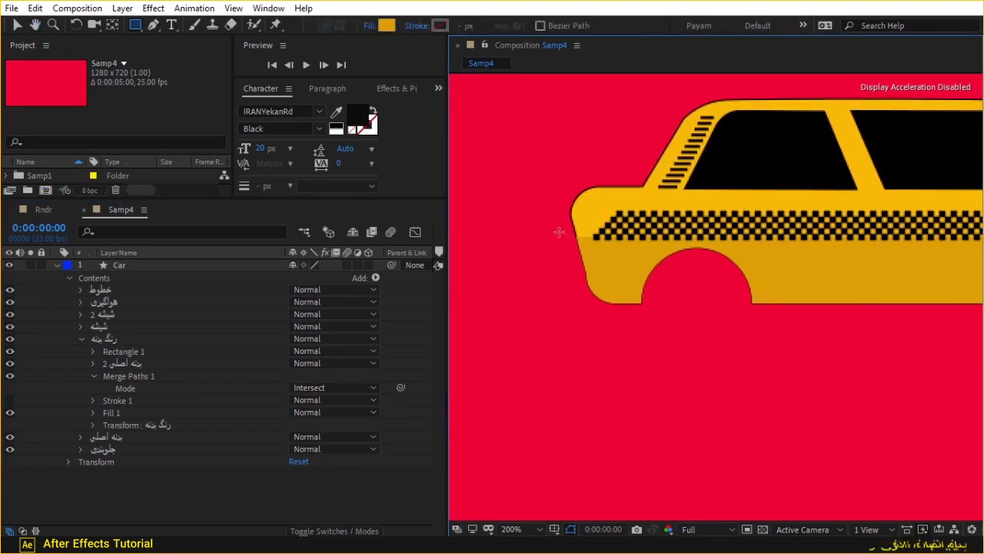
pyautogui.scroll(3, 700, 281)
pyautogui.hscroll(3, 917, 336)
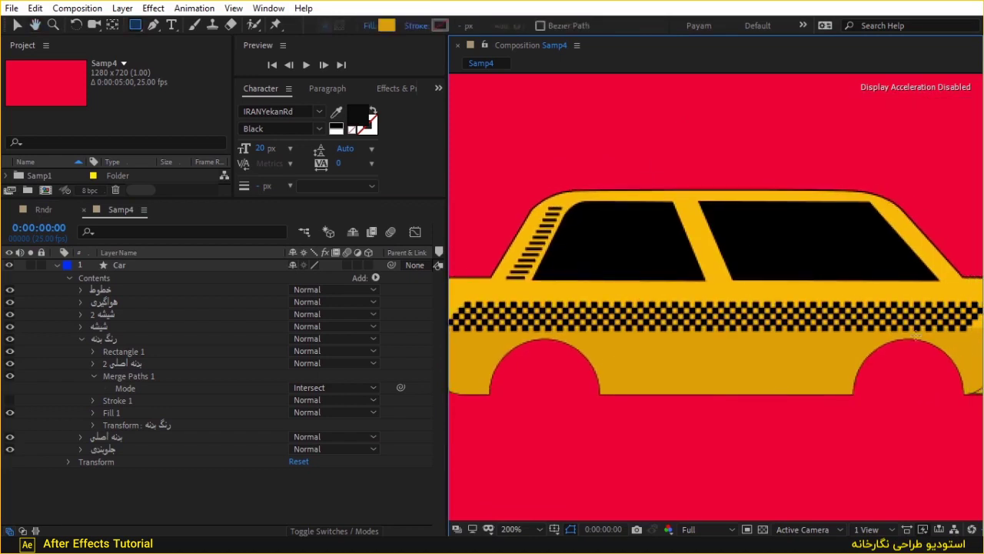
pyautogui.moveTo(872, 282); pyautogui.dragTo(692, 235)
pyautogui.press(',')
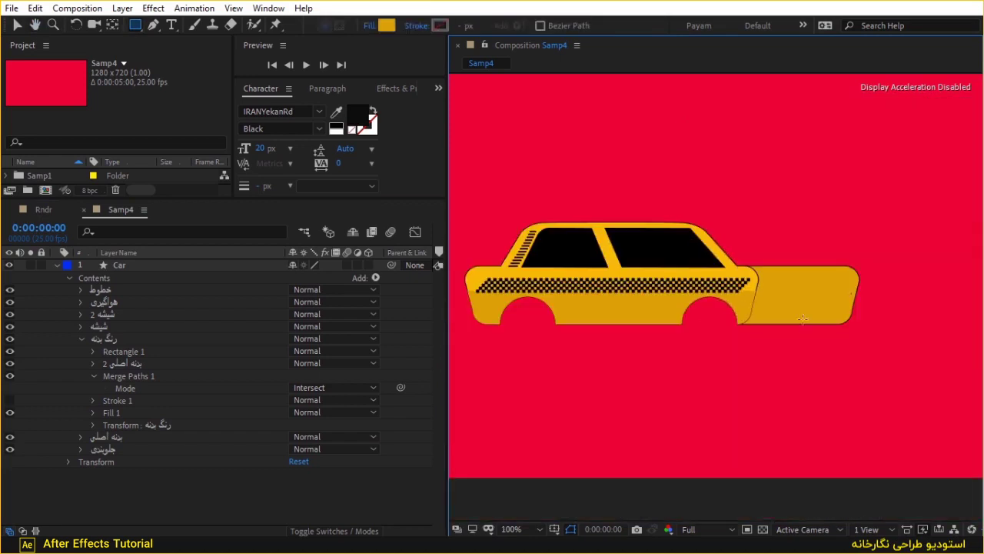
pyautogui.moveTo(645, 259); pyautogui.dragTo(668, 278)
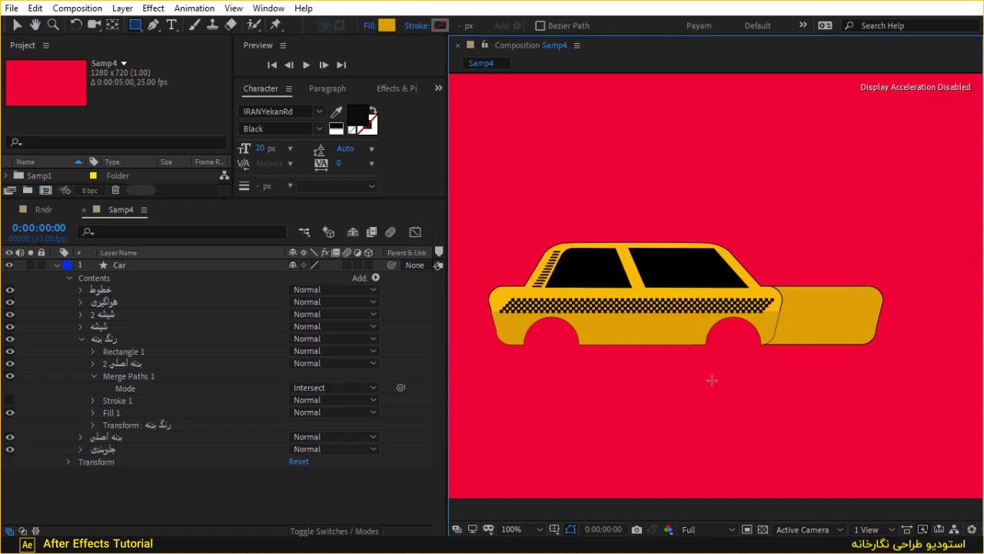
pyautogui.click(144, 493)
pyautogui.scroll(2, 692, 292)
pyautogui.press('h')
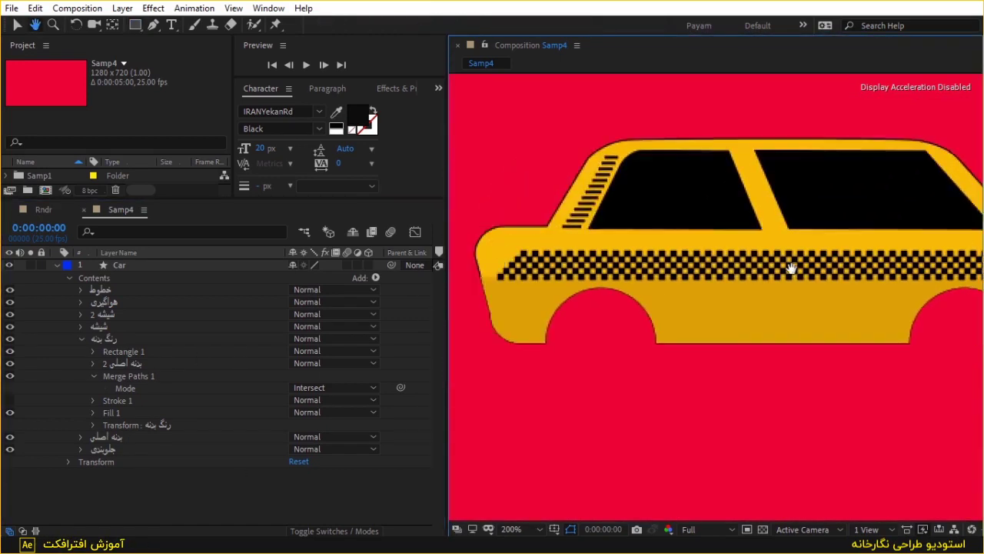
pyautogui.moveTo(830, 246); pyautogui.dragTo(838, 273)
# - Collapse the رنگ بدنه group and select the checkered خطوط stripe group
pyautogui.press('q')
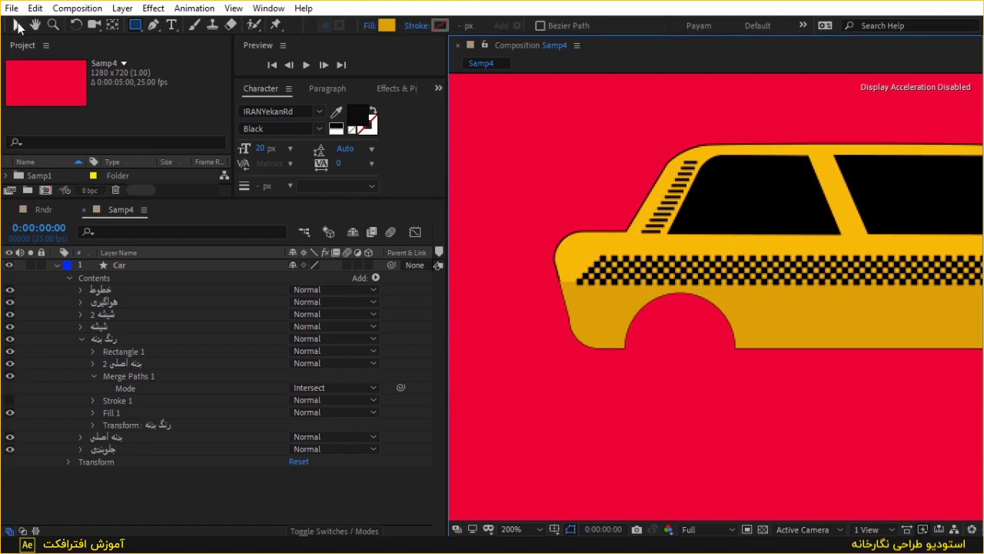
pyautogui.click(17, 24)
pyautogui.click(82, 338)
pyautogui.click(108, 289)
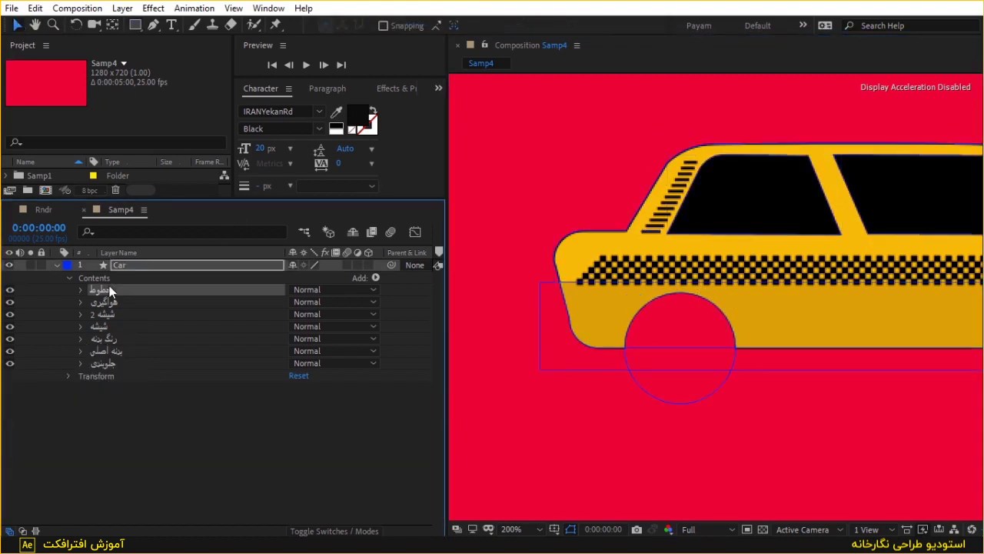
pyautogui.scroll(1, 867, 238)
pyautogui.scroll(1, 706, 190)
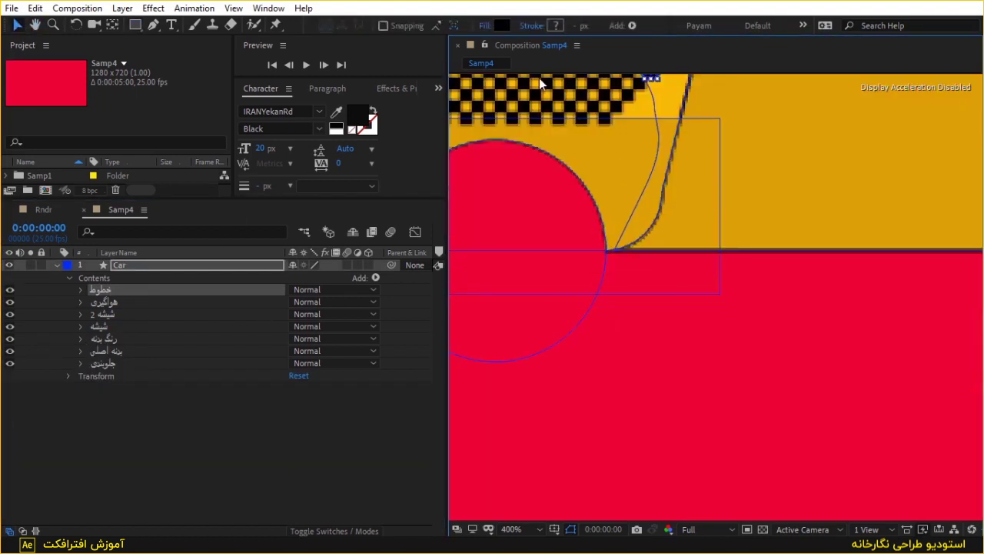
pyautogui.scroll(2, 577, 139)
pyautogui.scroll(1, 639, 217)
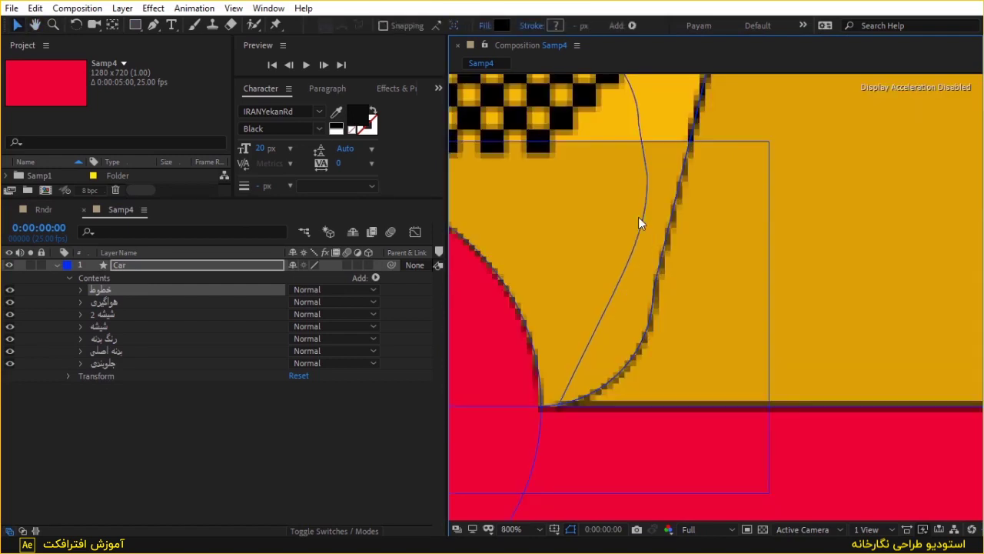
pyautogui.moveTo(685, 126); pyautogui.dragTo(723, 273)
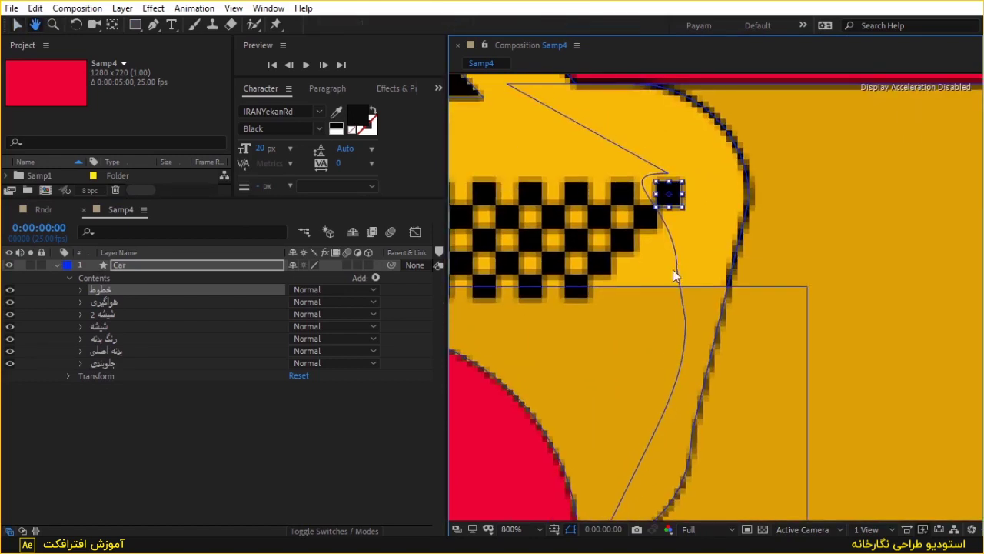
pyautogui.click(674, 197)
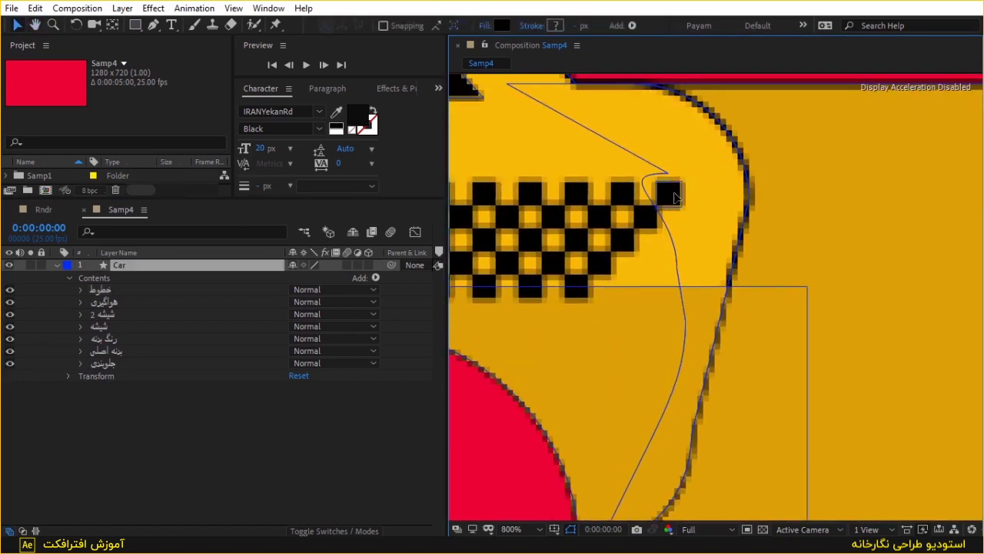
pyautogui.click(130, 290)
# - Nudge the stripe slightly lower, then zoom out to frame the whole taxi
pyautogui.moveTo(668, 202); pyautogui.dragTo(671, 209)
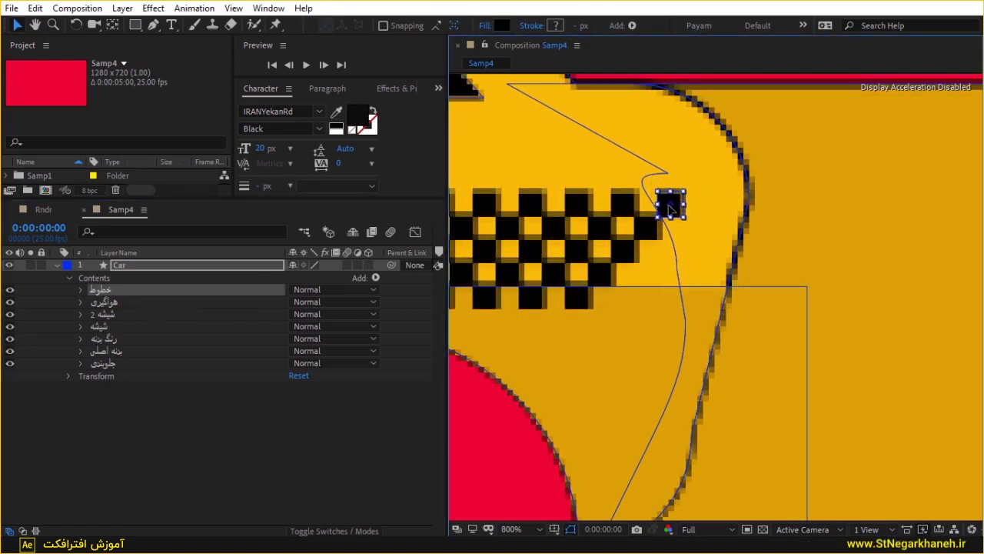
pyautogui.press(',')
pyautogui.press(',')
pyautogui.moveTo(504, 209); pyautogui.dragTo(707, 191)
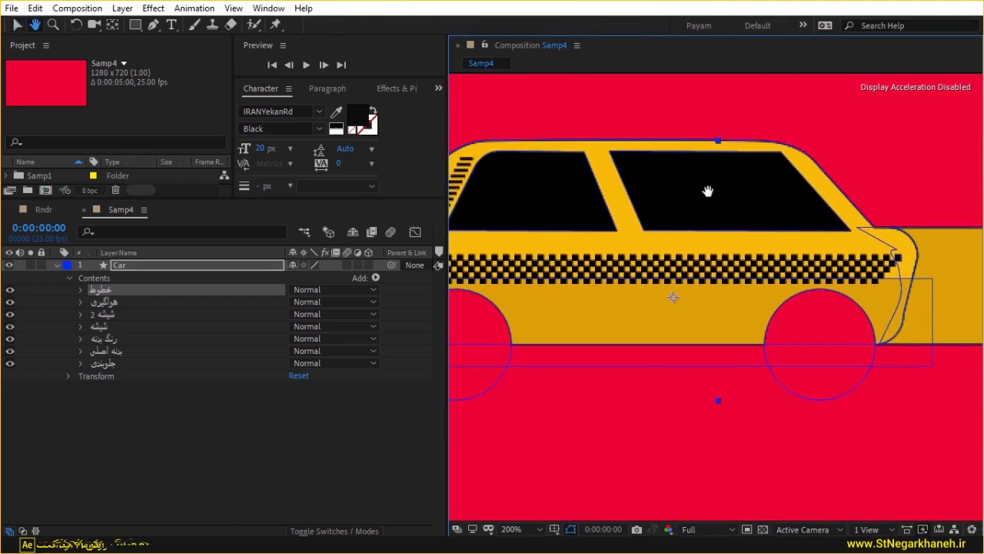
pyautogui.click(478, 439)
pyautogui.moveTo(606, 156); pyautogui.dragTo(822, 147)
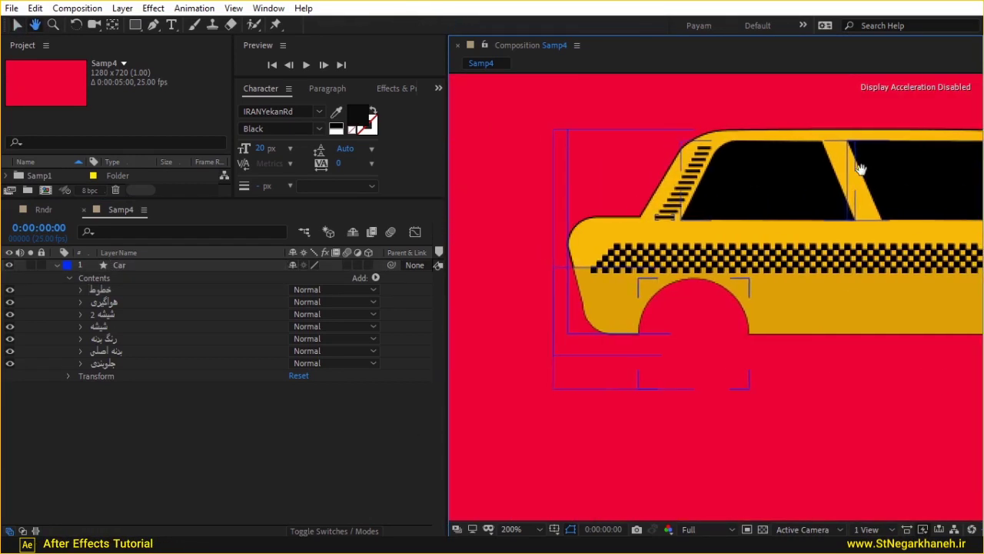
pyautogui.press(',')
pyautogui.moveTo(872, 169); pyautogui.dragTo(721, 171)
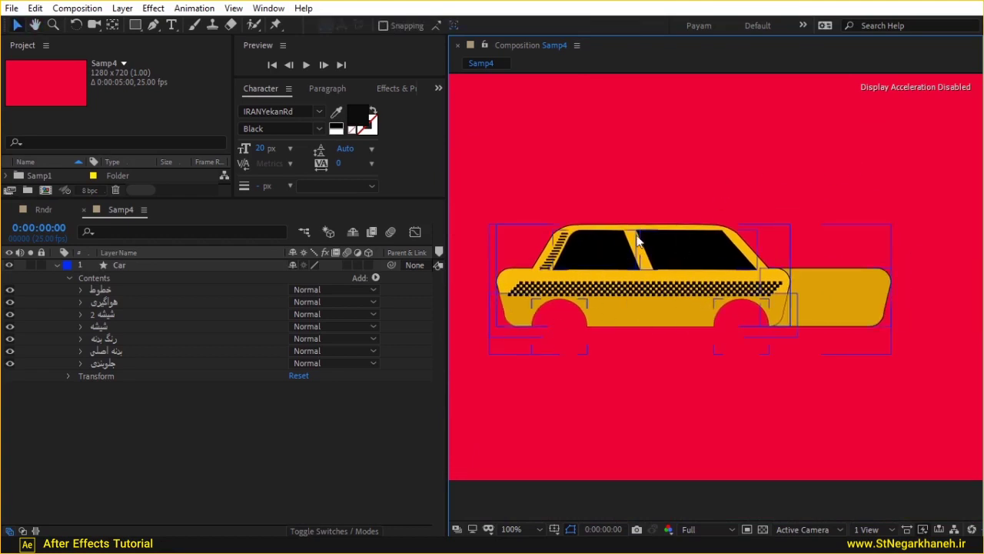
# - Type the label تاکسی ویژه on the taxi body and shift it a little left
pyautogui.click(172, 25)
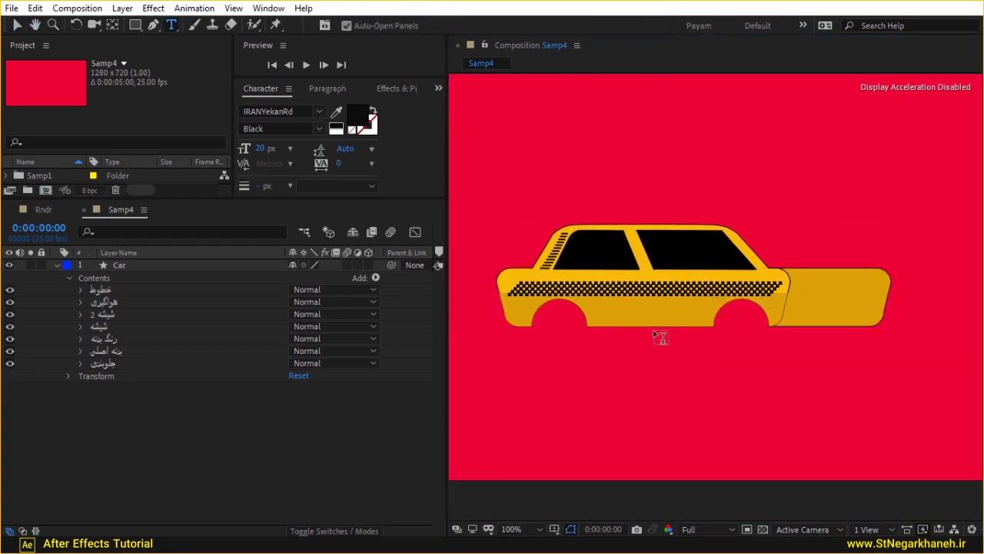
pyautogui.click(700, 315)
pyautogui.write('سی')
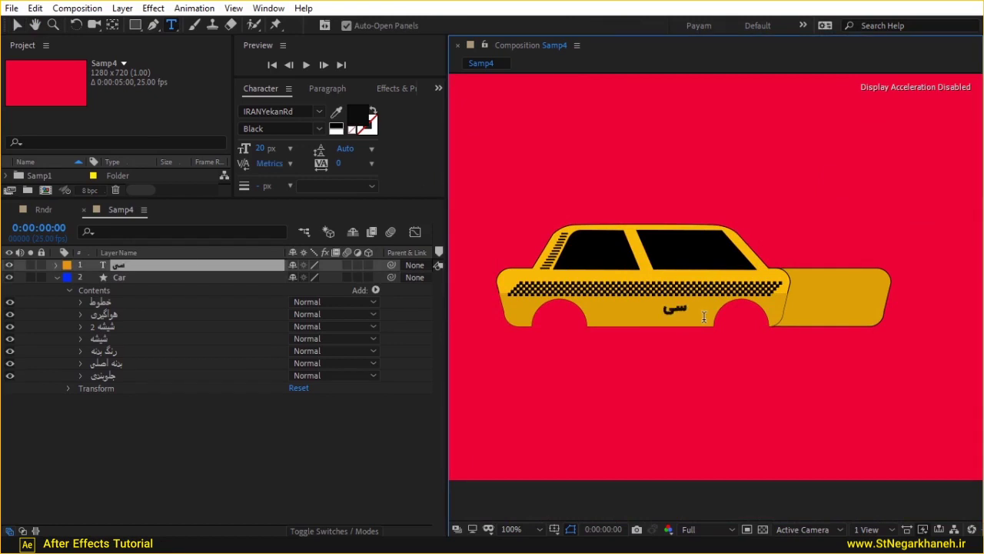
pyautogui.write('تاک')
pyautogui.write(' و')
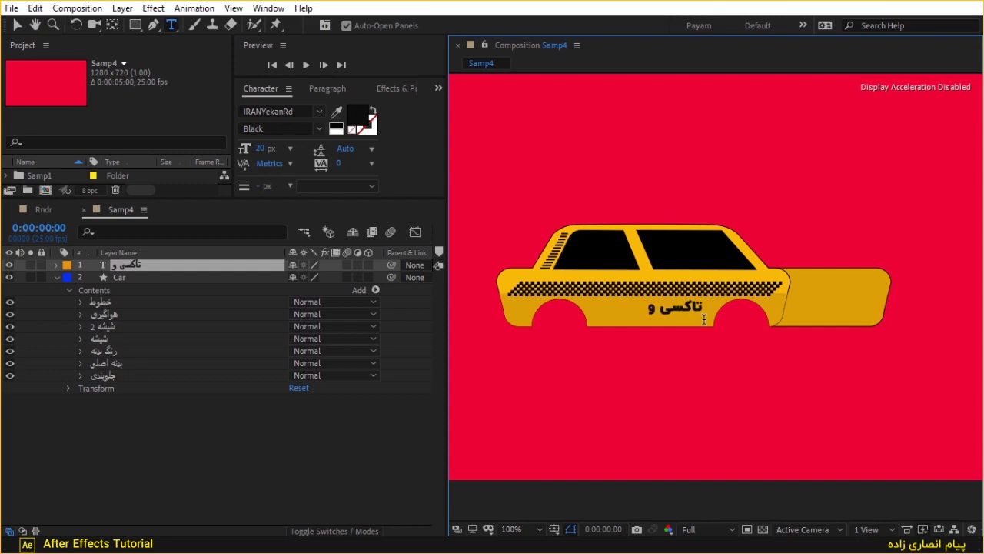
pyautogui.write('یژخ')
pyautogui.press('BackSpace')
pyautogui.write('ه')
pyautogui.press('BackSpace')
pyautogui.write('ه')
pyautogui.press('Escape')
pyautogui.press('v')
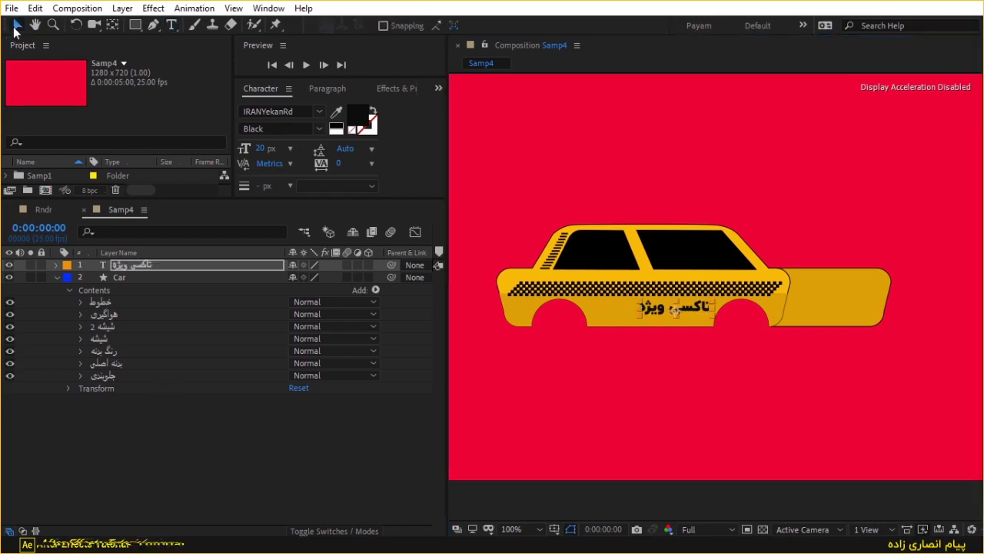
pyautogui.moveTo(683, 308); pyautogui.dragTo(657, 309)
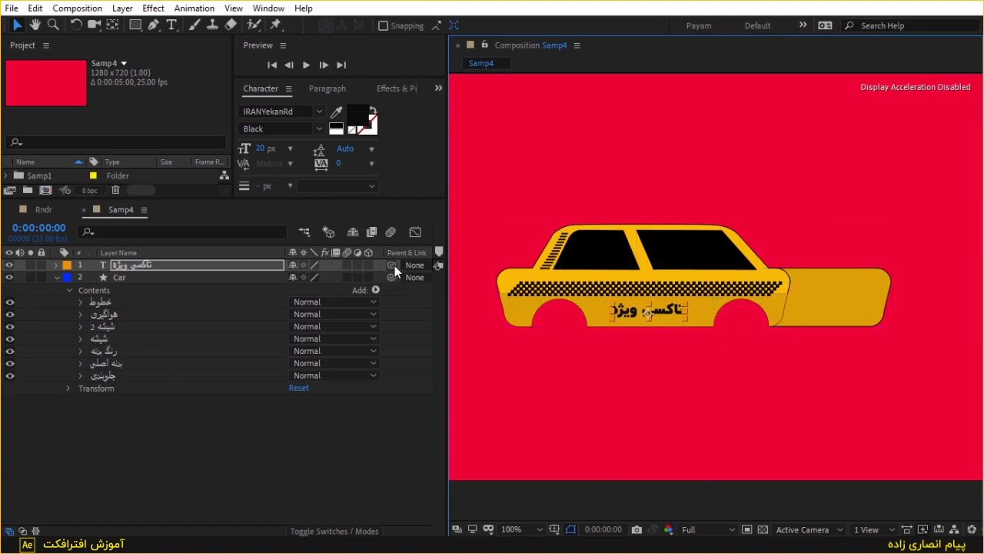
# - Parent the تاکسی ویژه text layer to the Car layer
pyautogui.moveTo(392, 265); pyautogui.dragTo(129, 276)
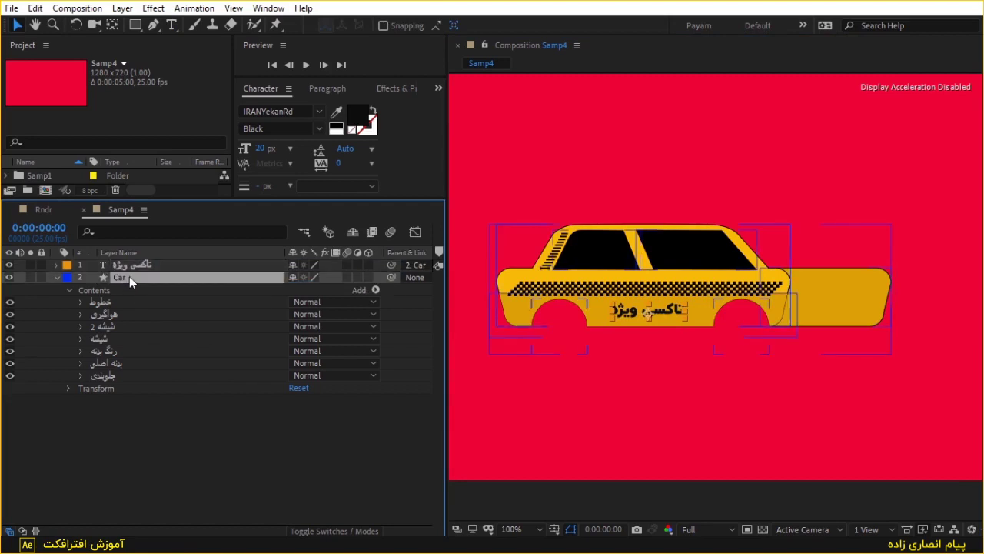
pyautogui.click(150, 425)
pyautogui.click(132, 279)
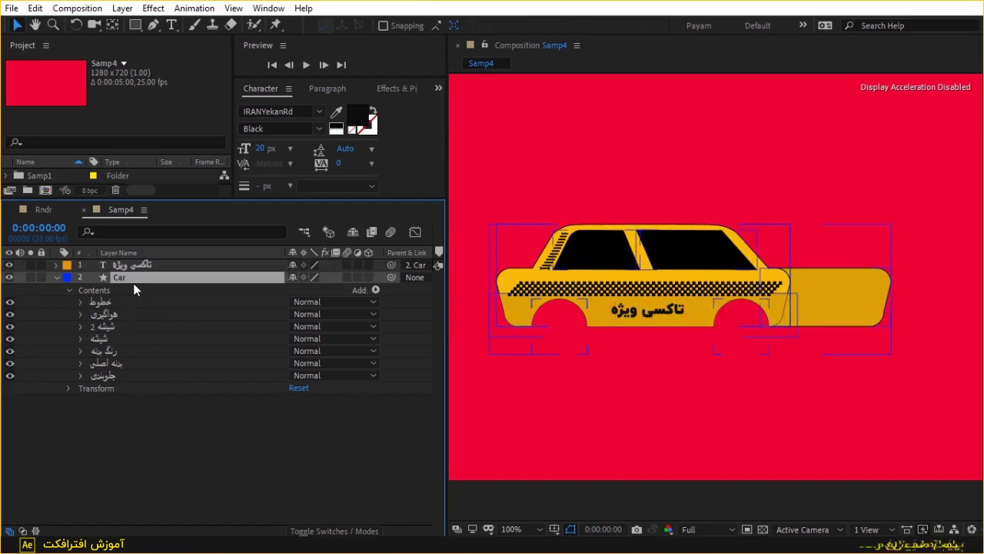
pyautogui.click(222, 444)
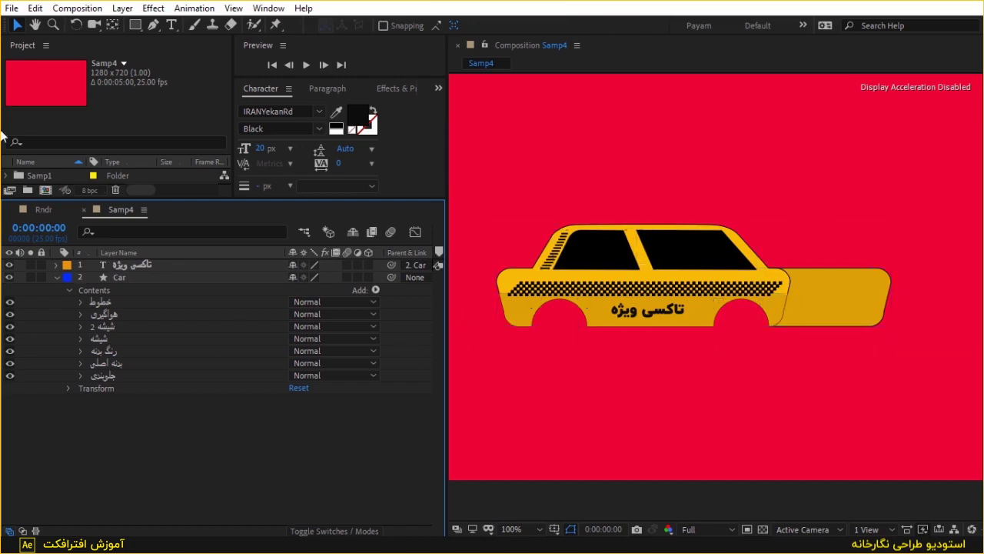
# - Draw a small rounded bar shape with the Pen at the taxi's end
pyautogui.click(153, 24)
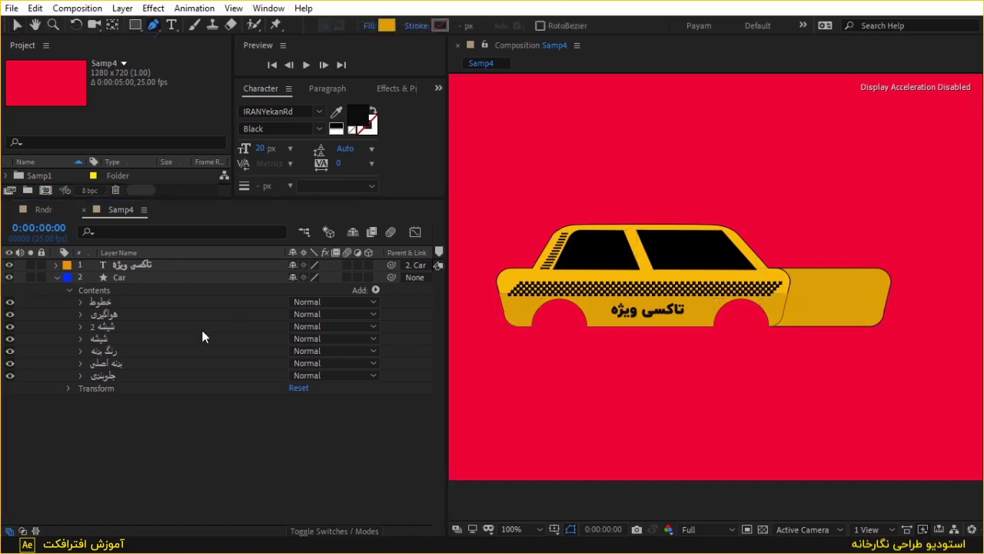
pyautogui.click(137, 279)
pyautogui.press('h')
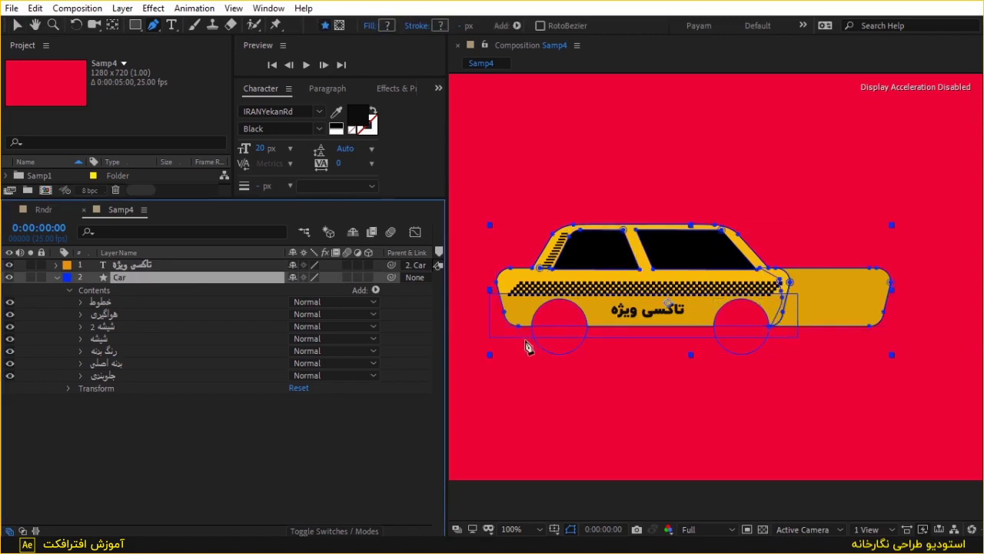
pyautogui.press('.')
pyautogui.moveTo(539, 233); pyautogui.dragTo(884, 233)
pyautogui.scroll(1, 628, 351)
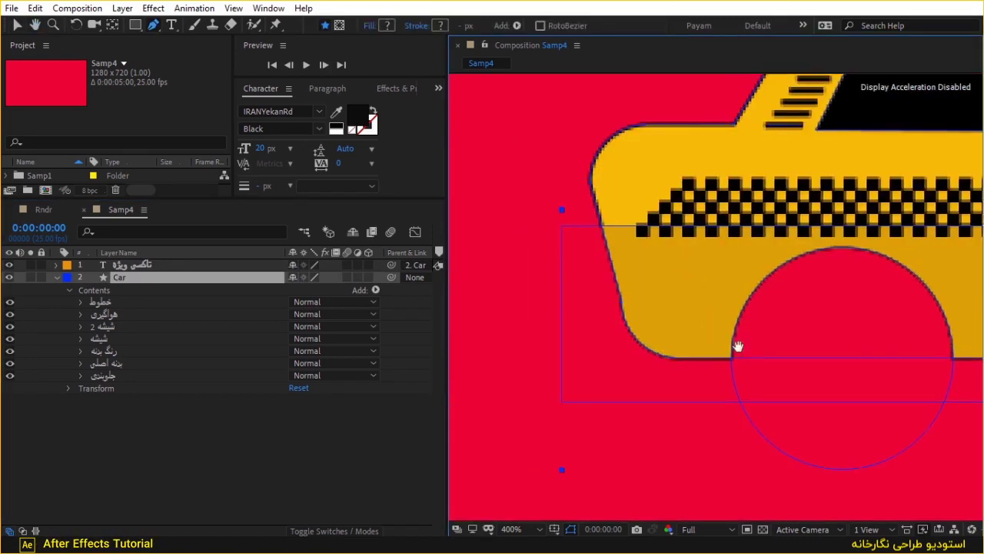
pyautogui.scroll(1, 746, 356)
pyautogui.press('g')
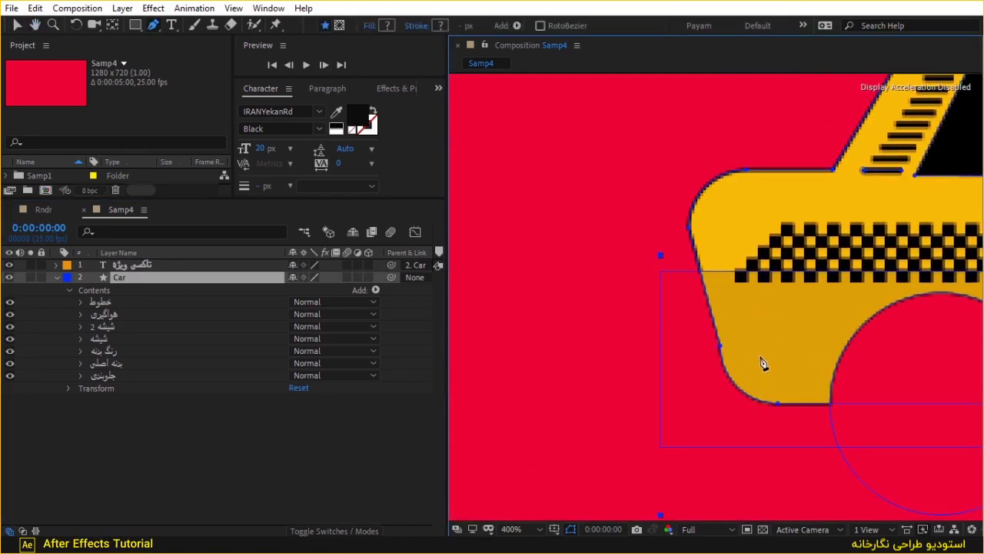
pyautogui.click(760, 355)
pyautogui.moveTo(670, 356); pyautogui.dragTo(669, 377)
pyautogui.click(674, 391)
pyautogui.click(764, 381)
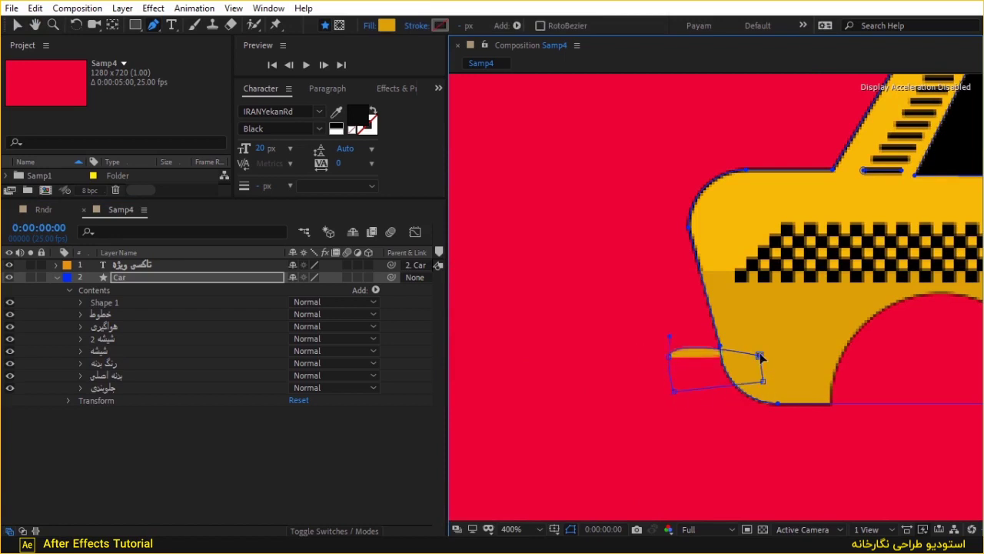
pyautogui.click(760, 356)
pyautogui.moveTo(673, 390); pyautogui.dragTo(673, 379)
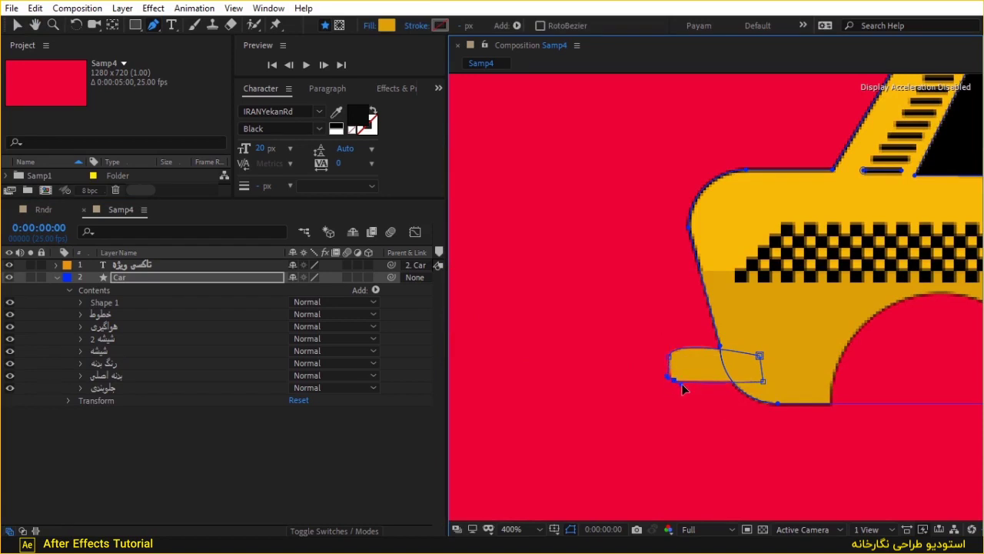
pyautogui.moveTo(668, 355)
pyautogui.mouseDown()
pyautogui.moveTo(672, 331)
pyautogui.moveTo(673, 346)
pyautogui.mouseUp()
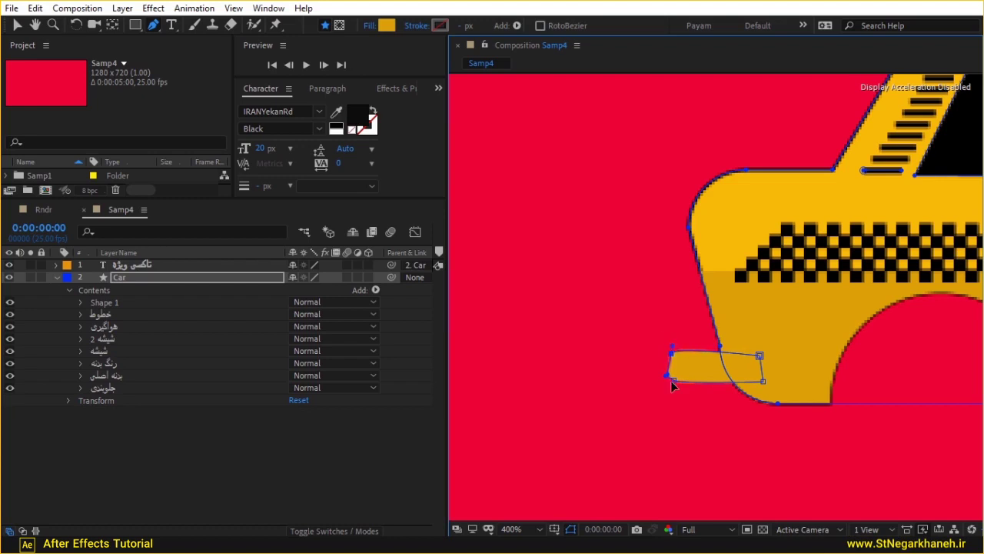
pyautogui.moveTo(670, 382); pyautogui.dragTo(670, 384)
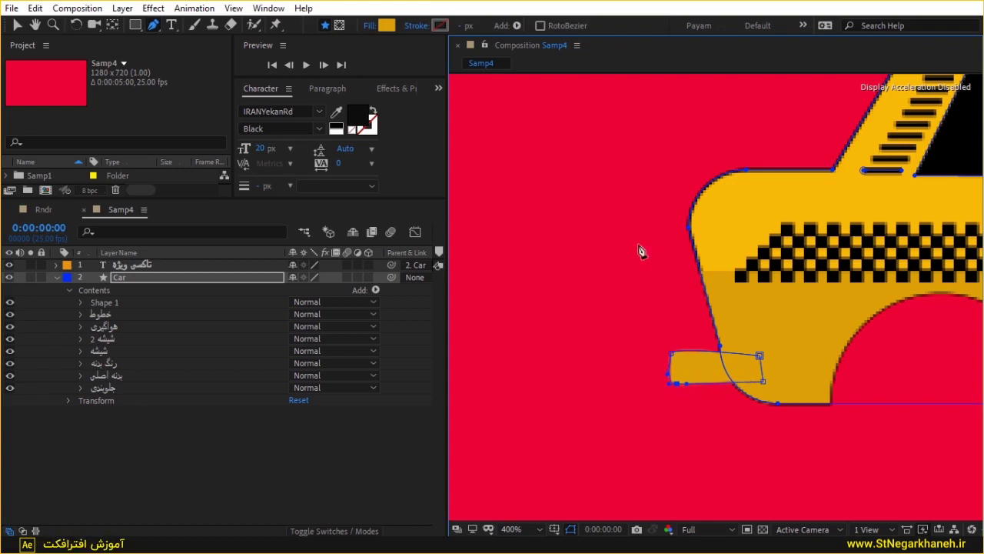
# - Fill the bar dark grey, move it to the bottom of the Car contents, and name it اگزوز
pyautogui.click(387, 26)
pyautogui.click(89, 277)
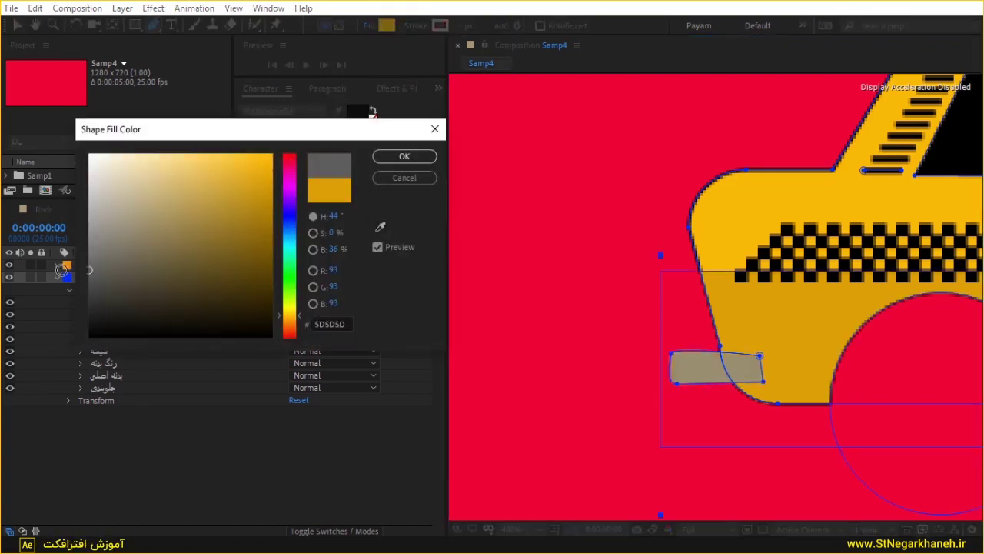
pyautogui.moveTo(87, 284); pyautogui.dragTo(85, 290)
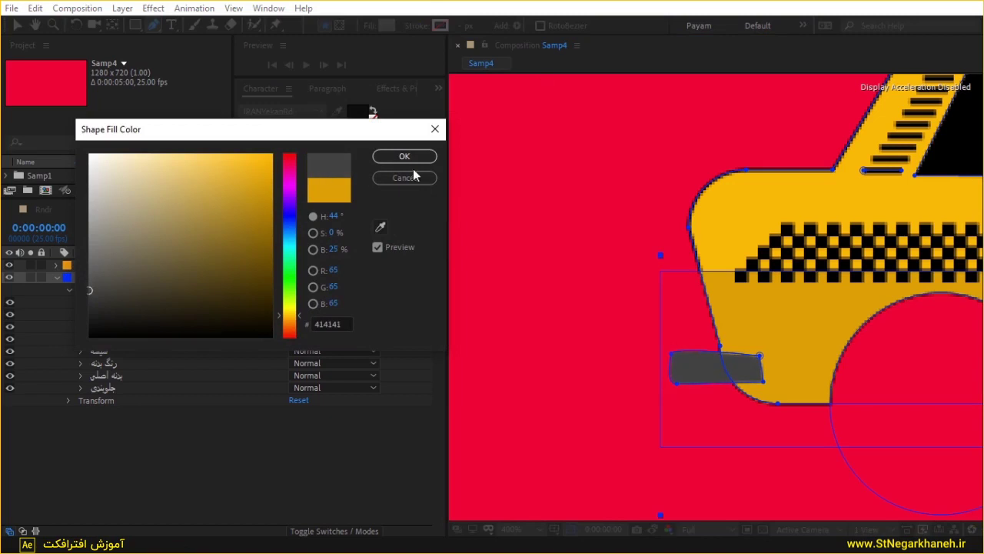
pyautogui.click(423, 158)
pyautogui.moveTo(154, 307); pyautogui.dragTo(147, 394)
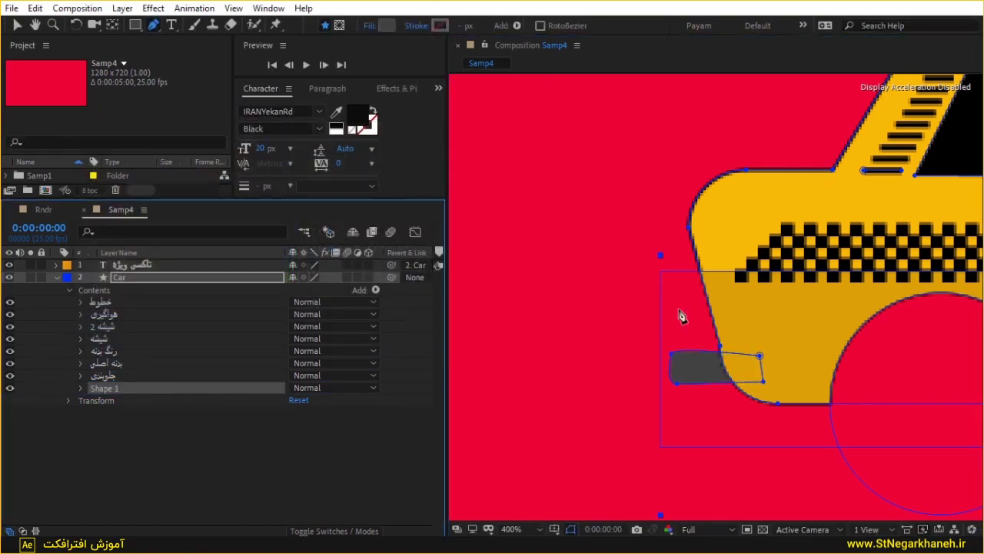
pyautogui.press('Return')
pyautogui.write('ب')
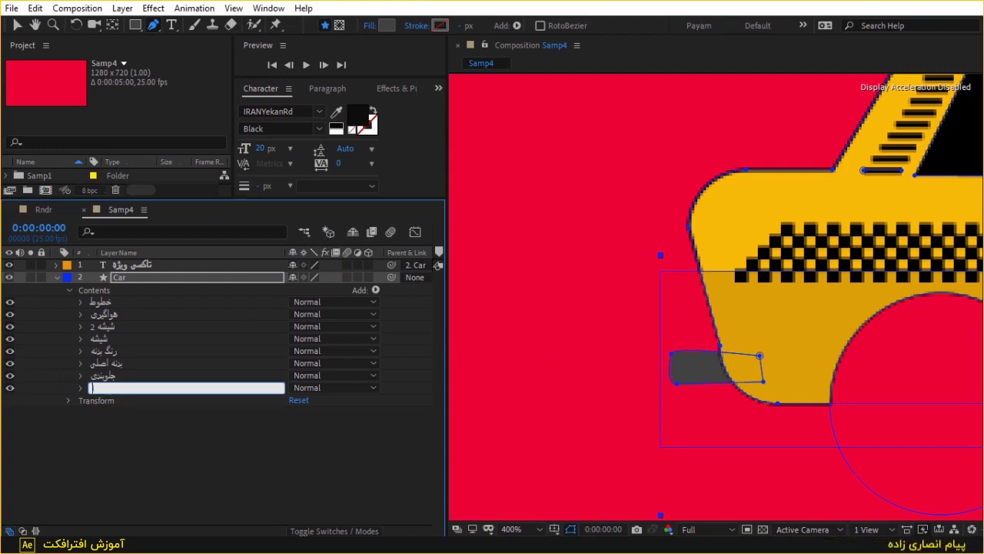
pyautogui.write('اگزوز')
pyautogui.press('Return')
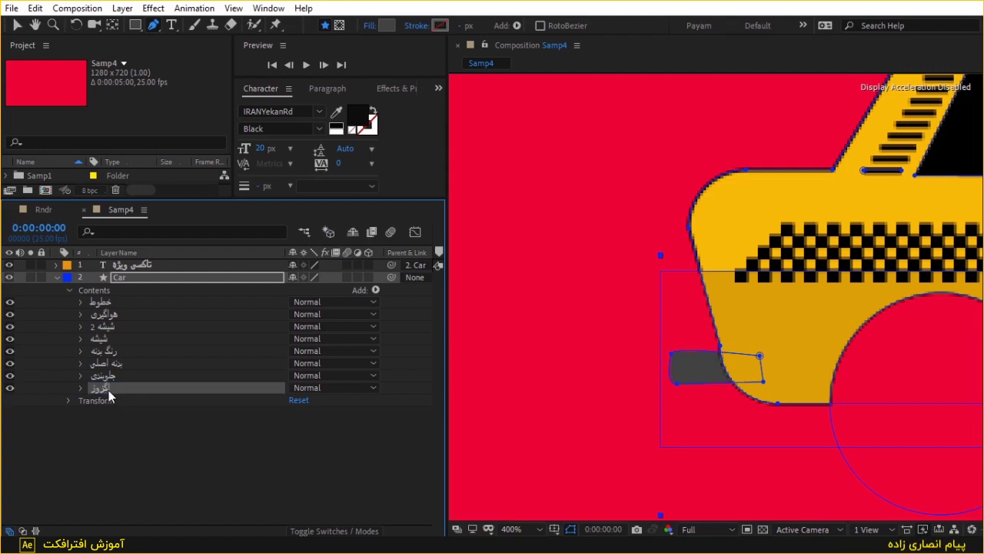
# - Give the اگزوز shape a solid 1 px stroke and zoom out to show the whole taxi
pyautogui.click(147, 422)
pyautogui.scroll(-4, 672, 282)
pyautogui.scroll(1, 856, 239)
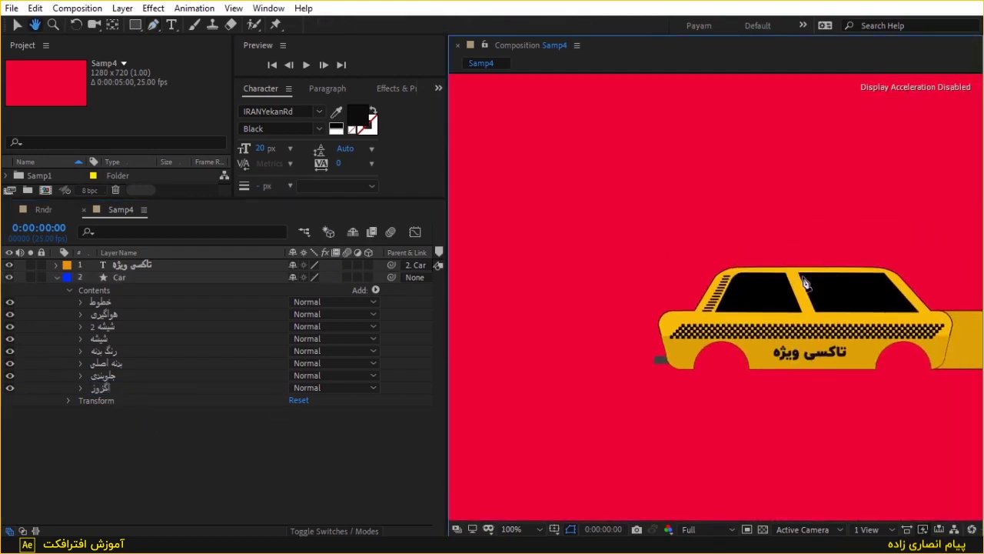
pyautogui.scroll(1, 855, 238)
pyautogui.click(120, 375)
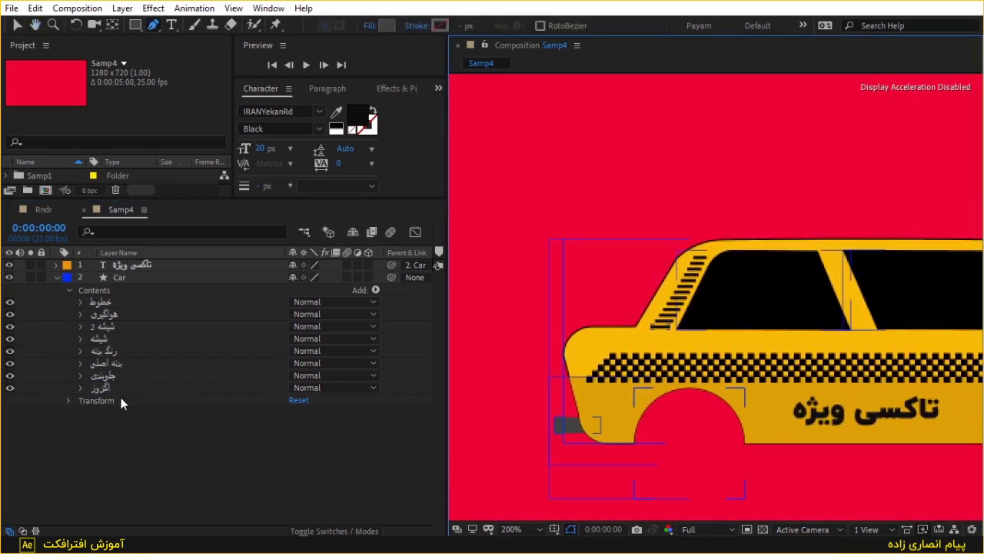
pyautogui.click(124, 386)
pyautogui.click(416, 25)
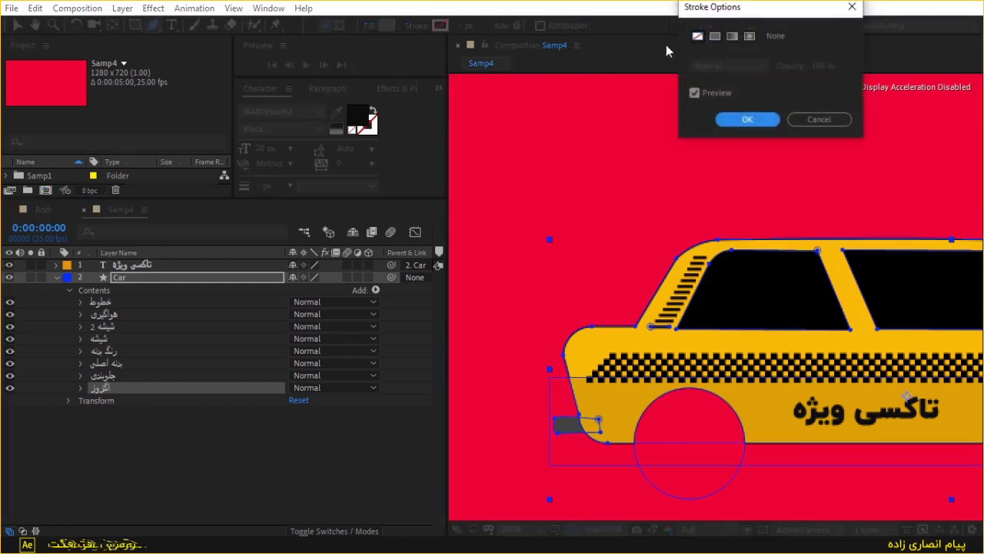
pyautogui.click(714, 36)
pyautogui.click(728, 121)
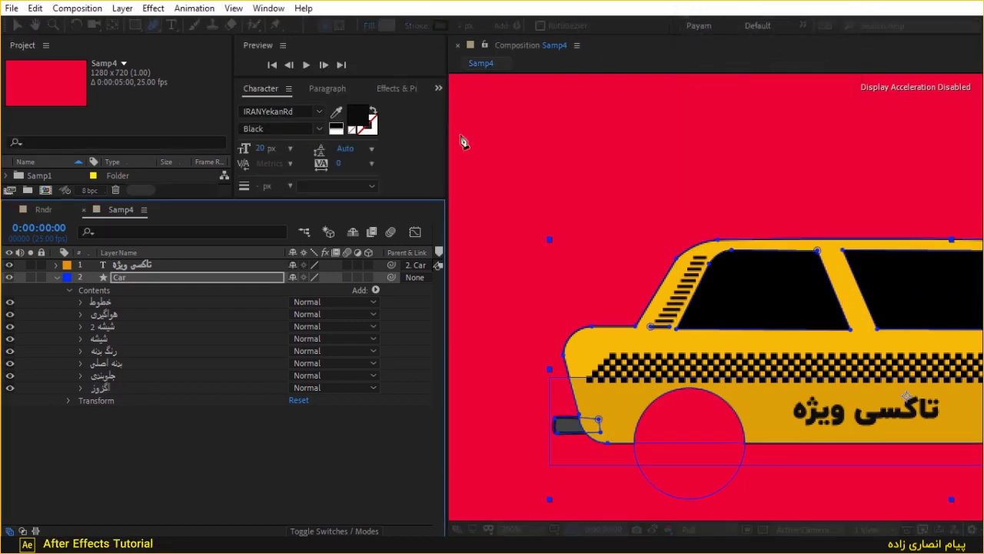
pyautogui.click(465, 26)
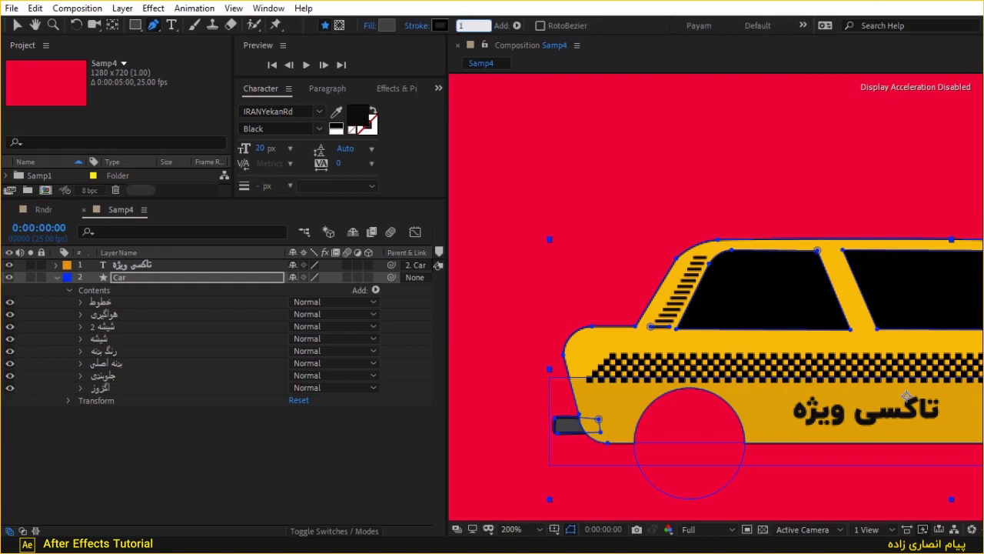
pyautogui.click(279, 418)
pyautogui.press(',')
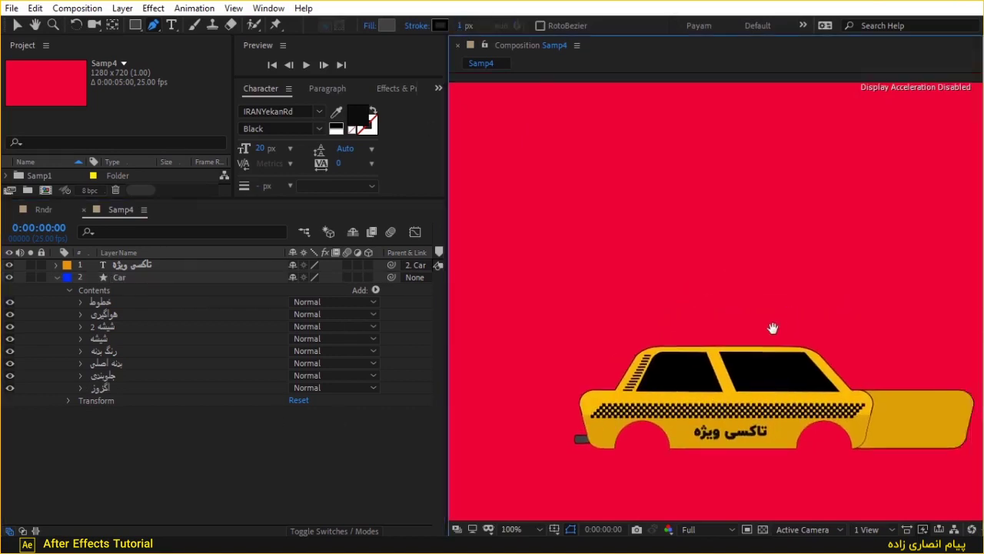
pyautogui.moveTo(773, 328); pyautogui.dragTo(665, 300)
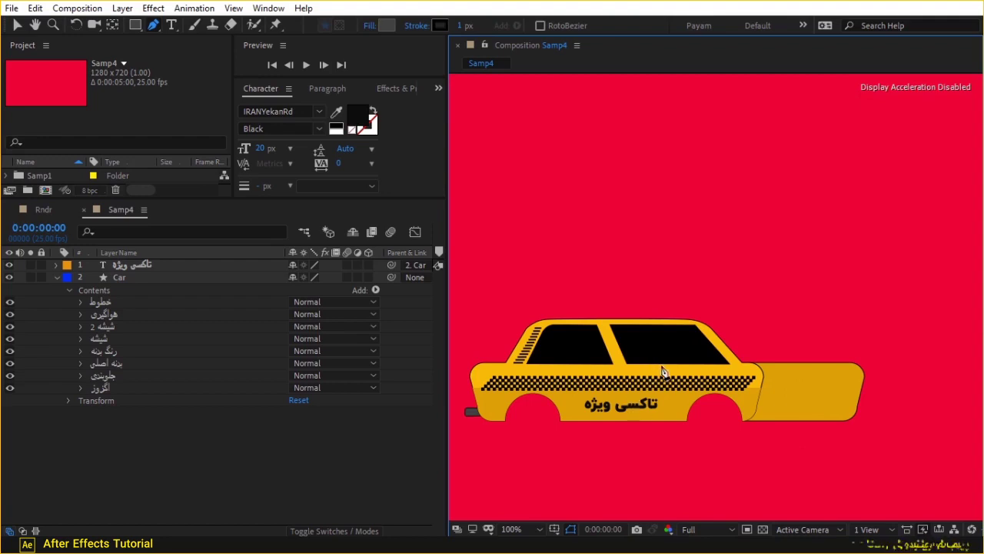
pyautogui.click(17, 26)
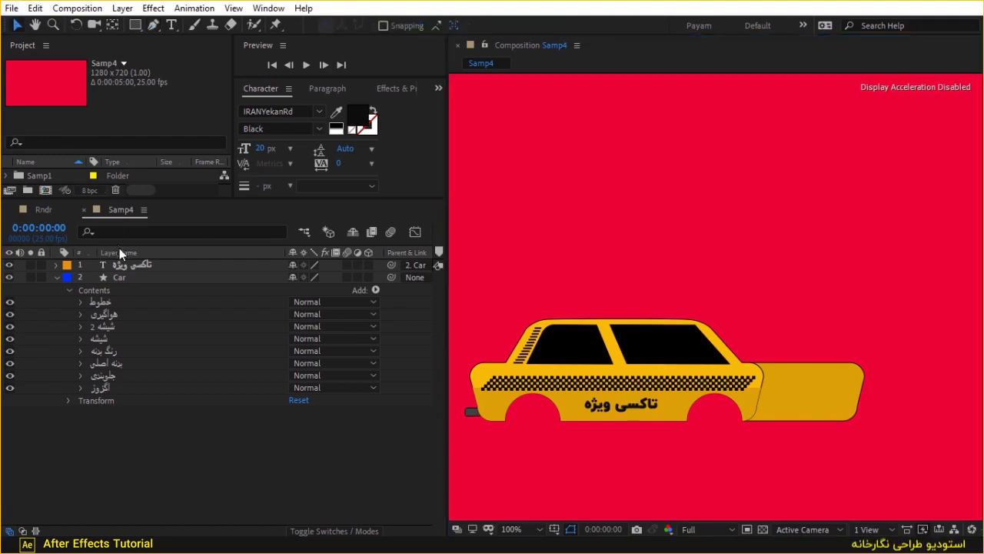
# - Draw a rounded-rectangle door handle with a light grey EEEBEB solid fill
pyautogui.click(135, 277)
pyautogui.click(135, 25)
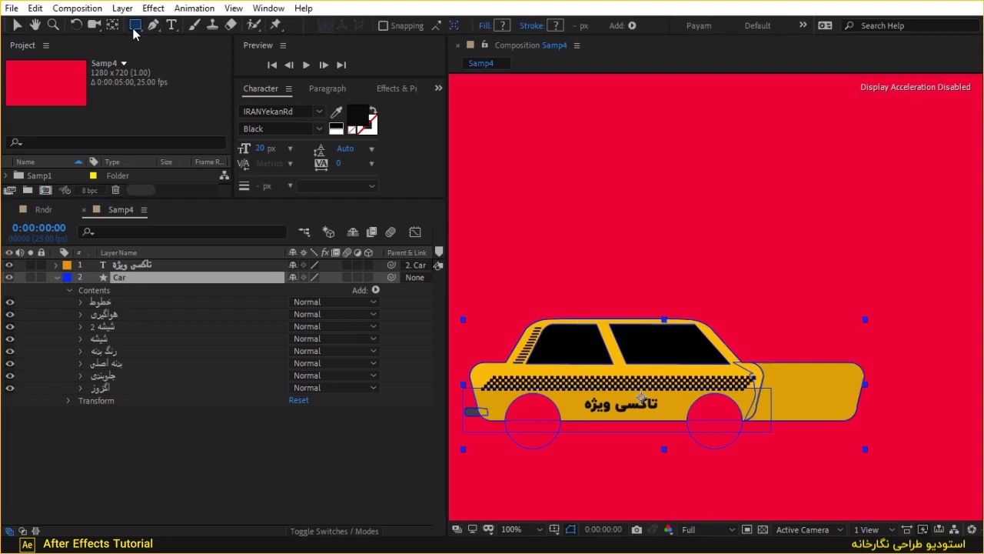
pyautogui.moveTo(134, 30); pyautogui.dragTo(185, 37)
pyautogui.scroll(2, 626, 374)
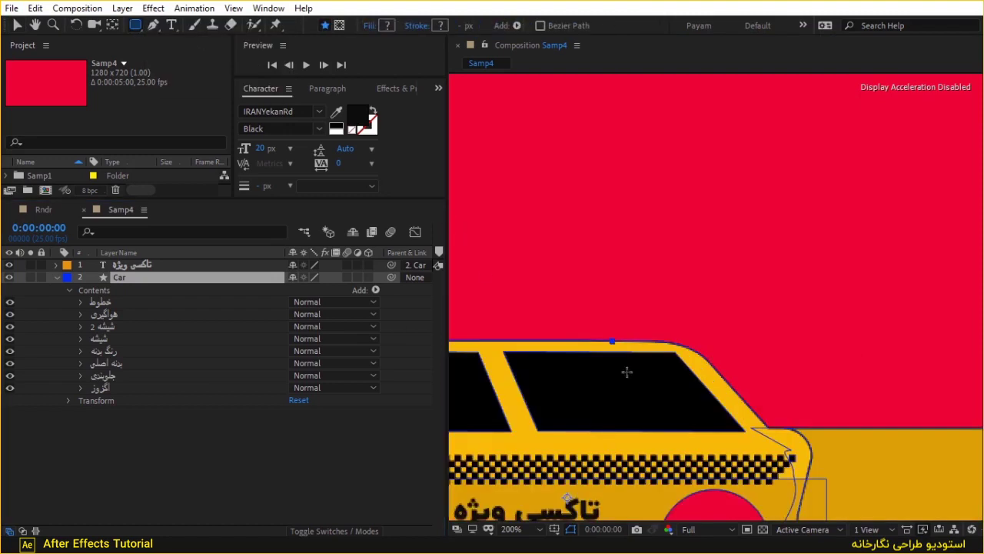
pyautogui.scroll(2, 695, 271)
pyautogui.moveTo(695, 270); pyautogui.dragTo(774, 301)
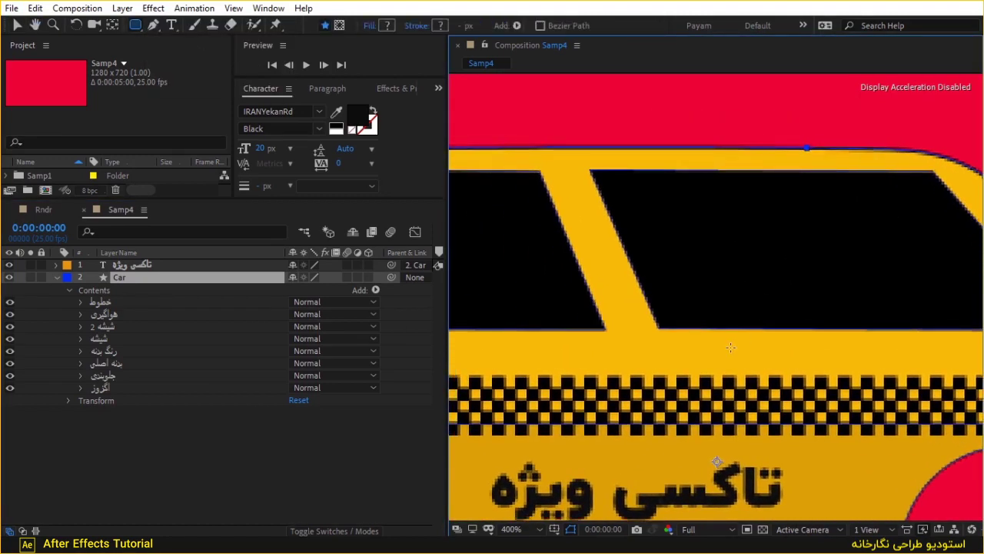
pyautogui.moveTo(726, 339); pyautogui.dragTo(666, 353)
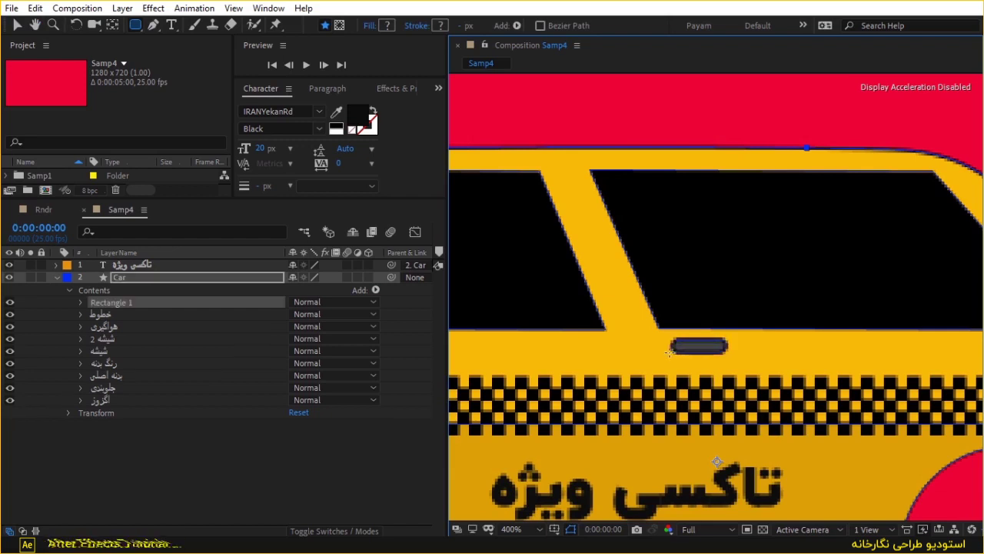
pyautogui.click(366, 25)
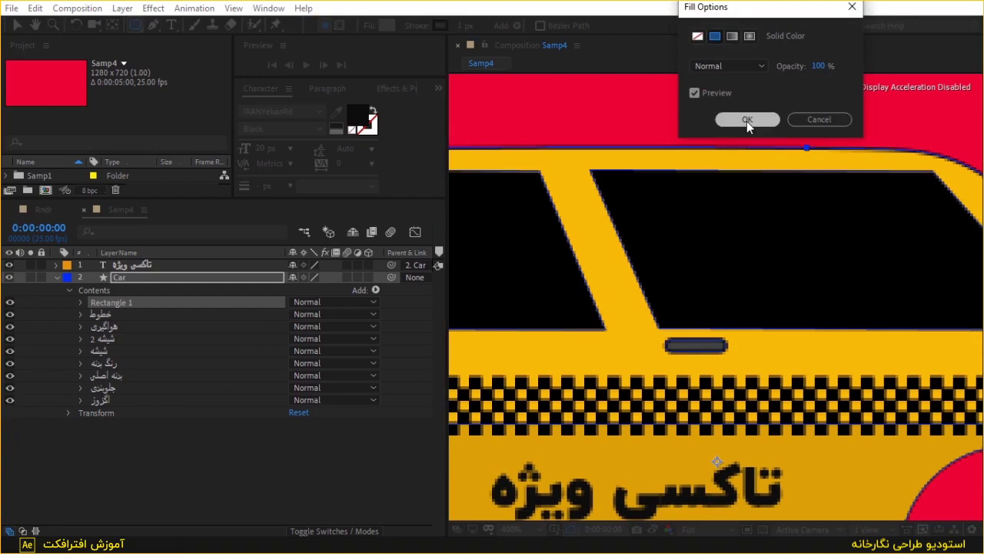
pyautogui.click(747, 121)
pyautogui.click(380, 26)
pyautogui.moveTo(143, 187); pyautogui.dragTo(91, 165)
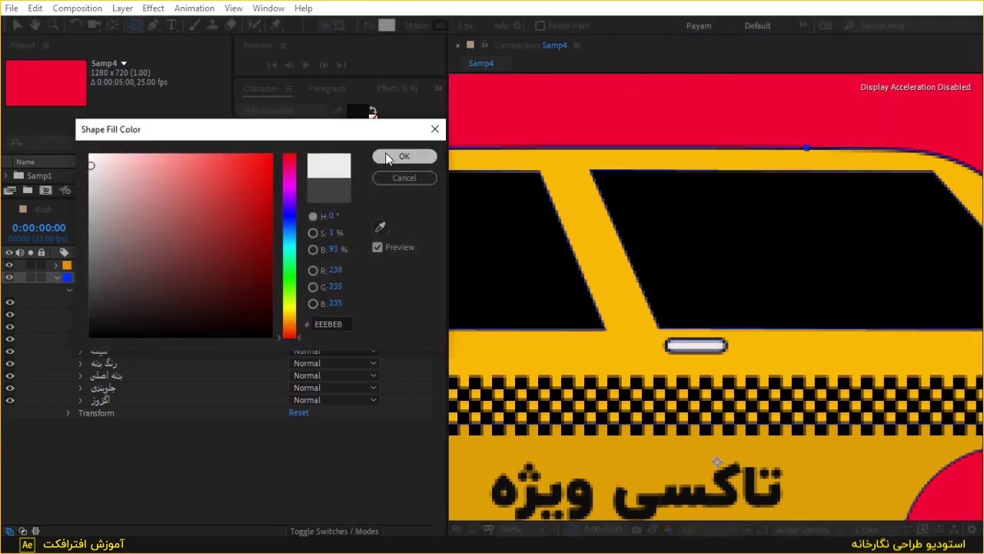
pyautogui.click(375, 157)
# - Name the handle دستگیره, duplicate it, and place the copy on the other door
pyautogui.click(17, 28)
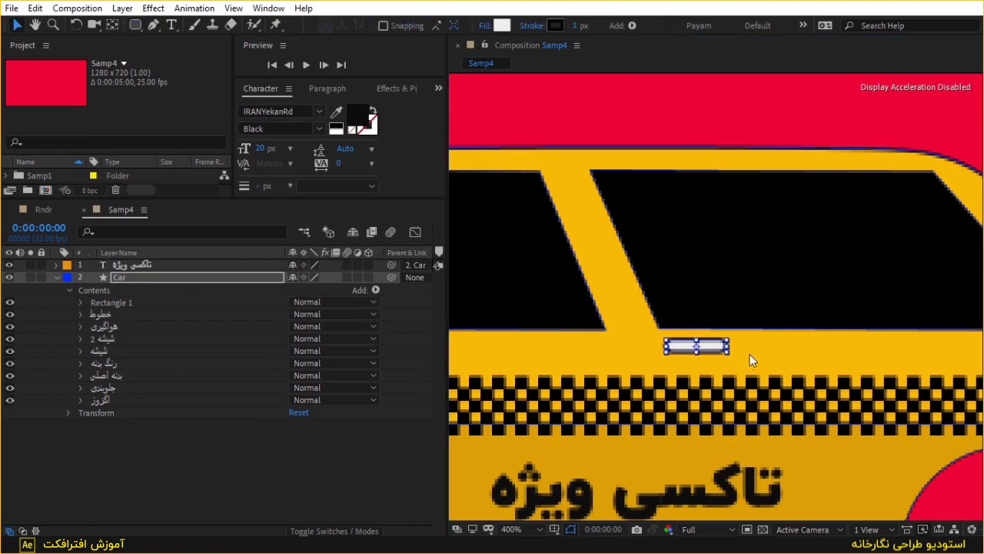
pyautogui.click(135, 302)
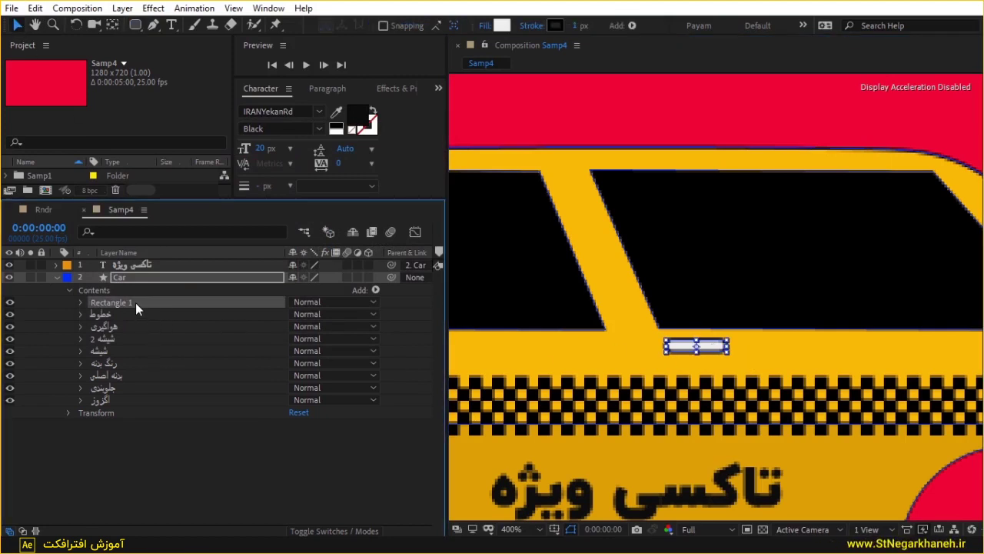
pyautogui.press('Return')
pyautogui.write('ستگیره')
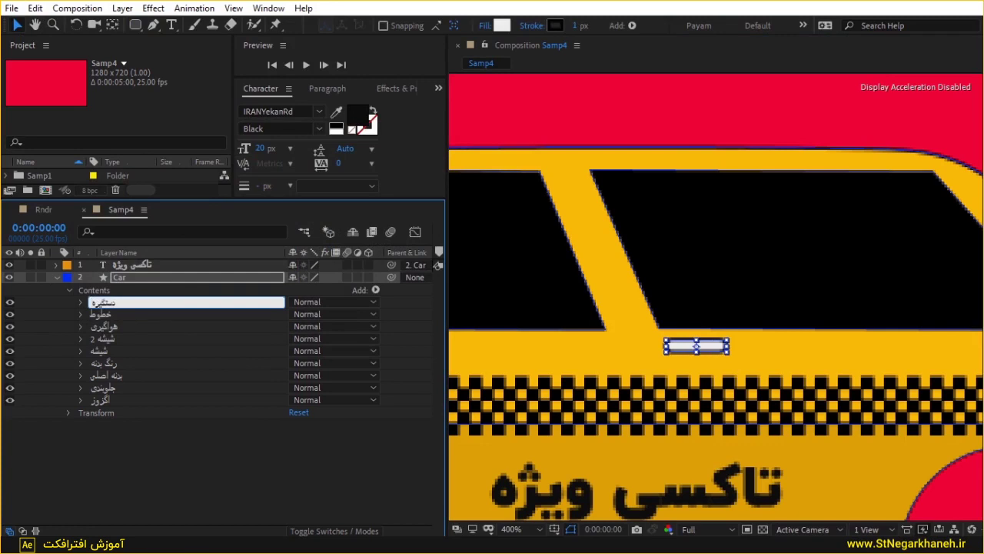
pyautogui.press('Return')
pyautogui.hotkey('ctrl', 'd')
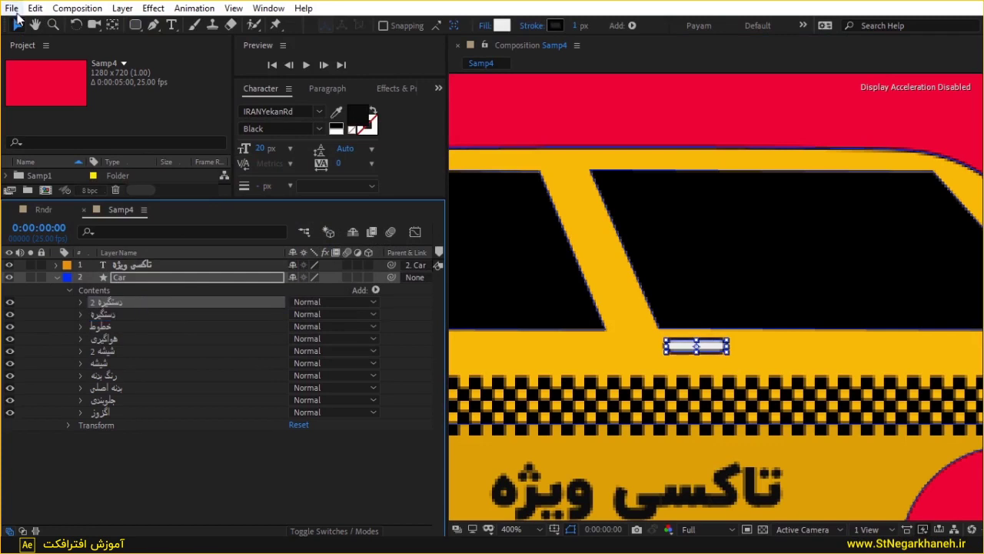
pyautogui.moveTo(695, 346); pyautogui.dragTo(550, 344)
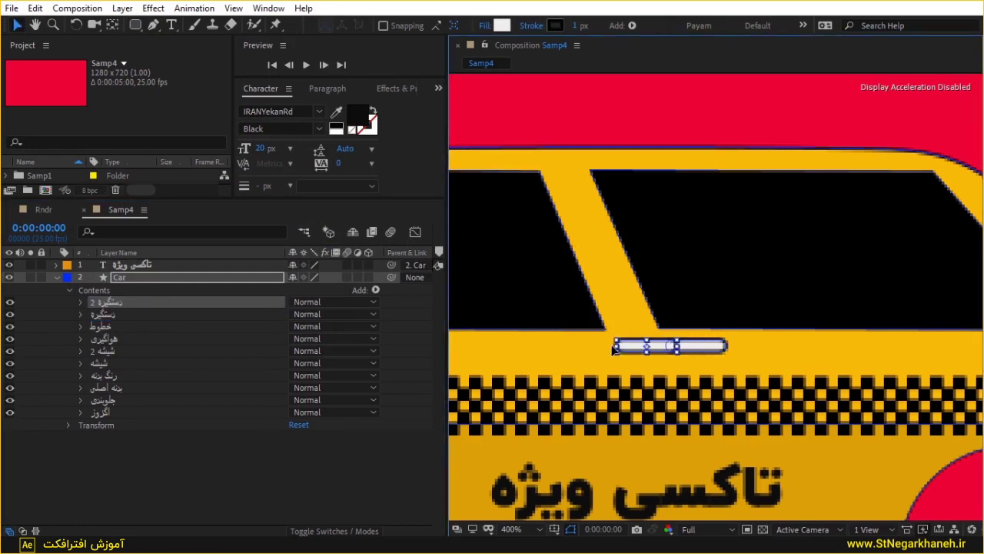
pyautogui.moveTo(586, 282); pyautogui.dragTo(874, 282)
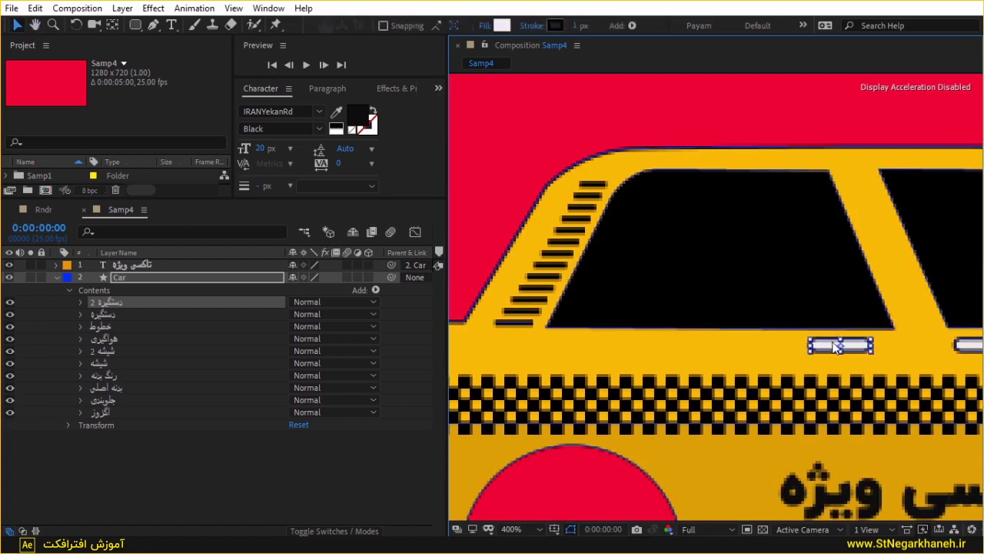
pyautogui.moveTo(835, 346); pyautogui.dragTo(615, 352)
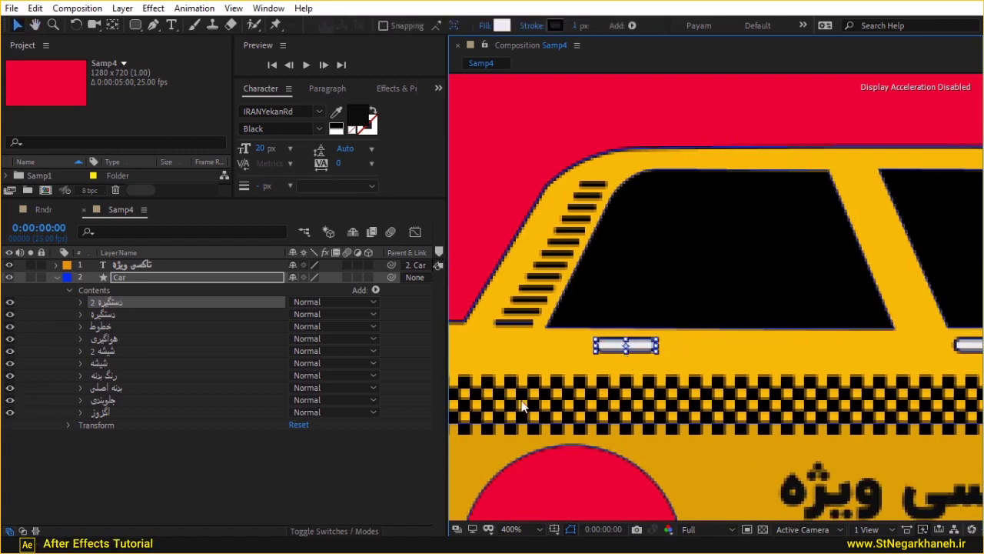
pyautogui.click(364, 466)
pyautogui.scroll(-3, 823, 268)
# - Recenter the taxi in the view and bring up the shape-drawing tool list
pyautogui.scroll(1, 868, 226)
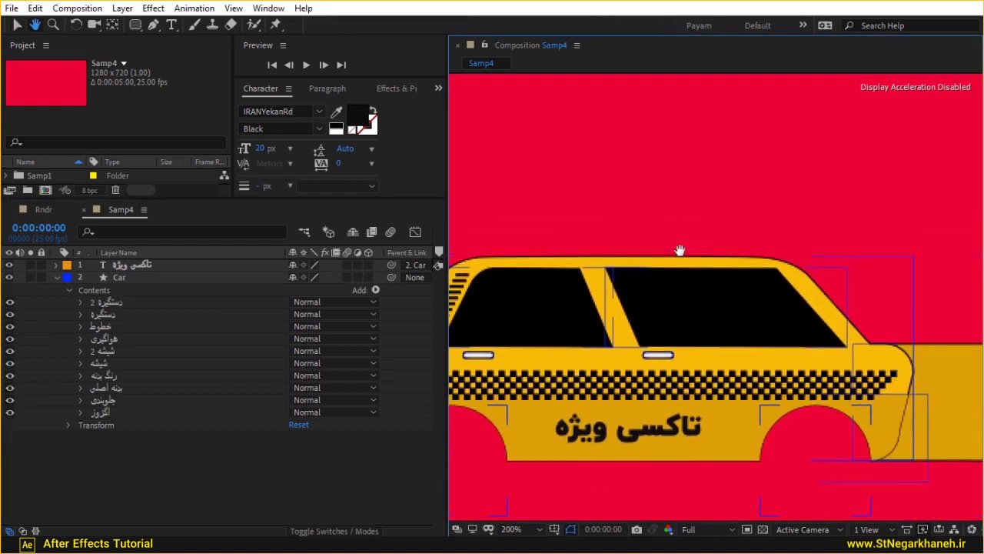
pyautogui.scroll(-2, 684, 246)
pyautogui.scroll(2, 720, 228)
pyautogui.hscroll(1, 739, 250)
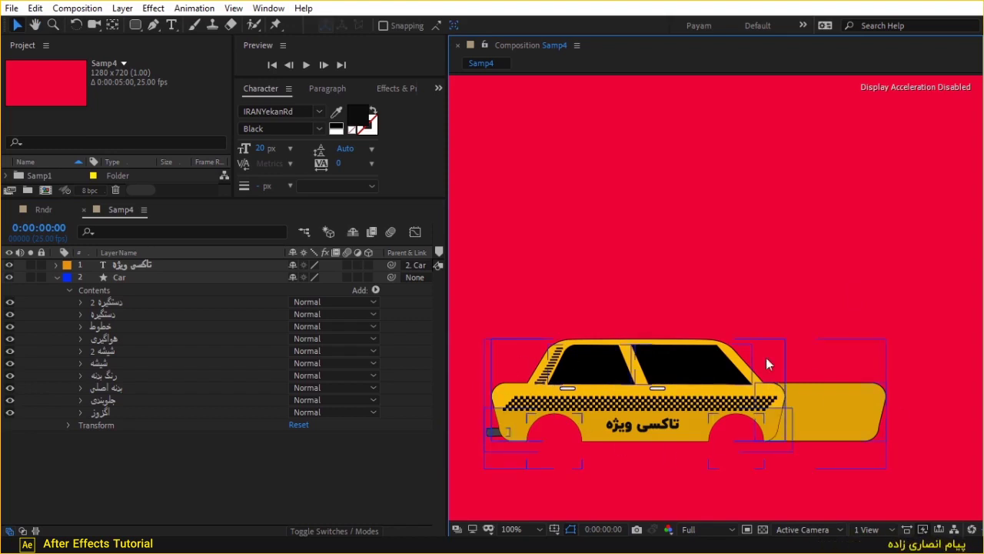
pyautogui.moveTo(741, 360); pyautogui.dragTo(731, 368)
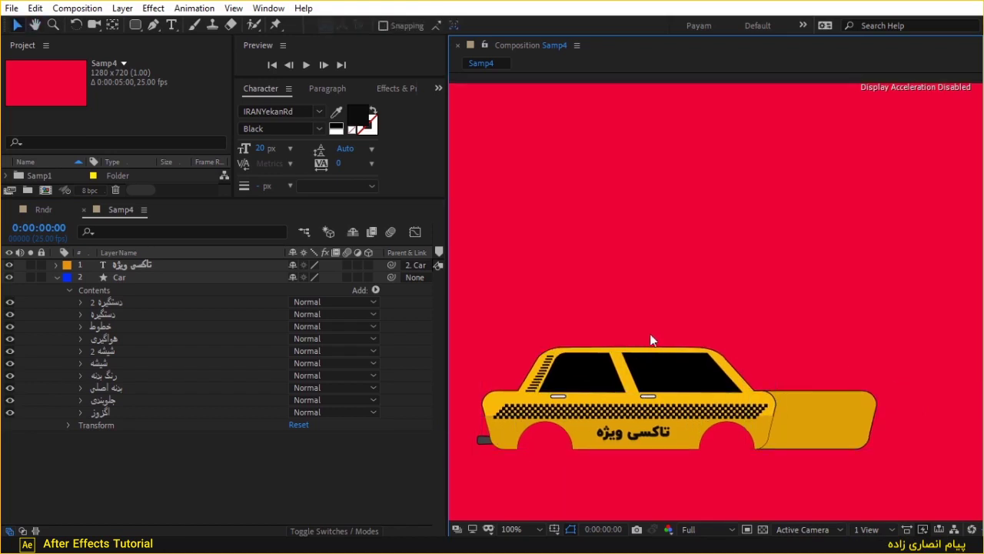
pyautogui.moveTo(811, 315); pyautogui.dragTo(800, 260)
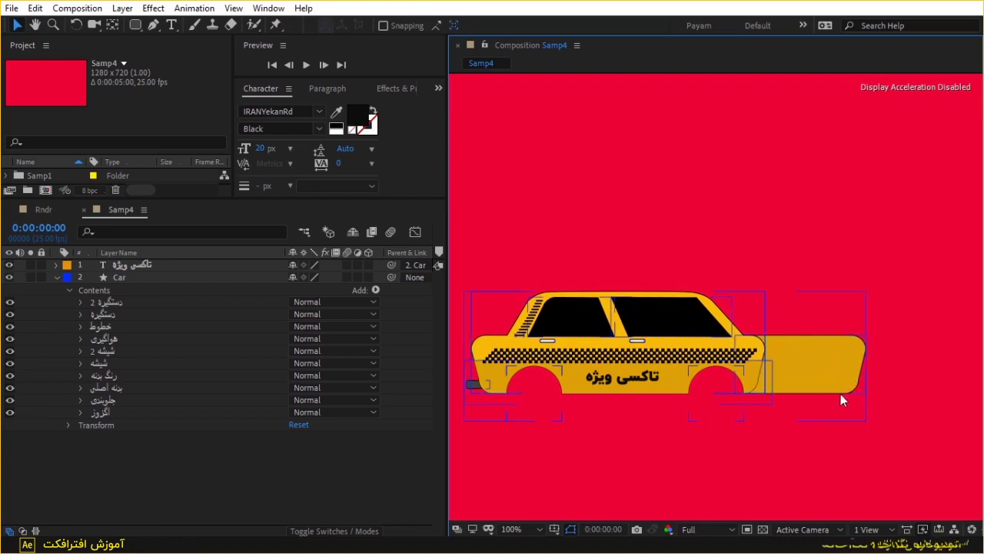
pyautogui.moveTo(136, 24); pyautogui.dragTo(180, 30)
# - Draw a white rectangle on the right end of the Car layer's taxi
pyautogui.scroll(2, 853, 338)
pyautogui.press('h')
pyautogui.moveTo(904, 278); pyautogui.dragTo(602, 245)
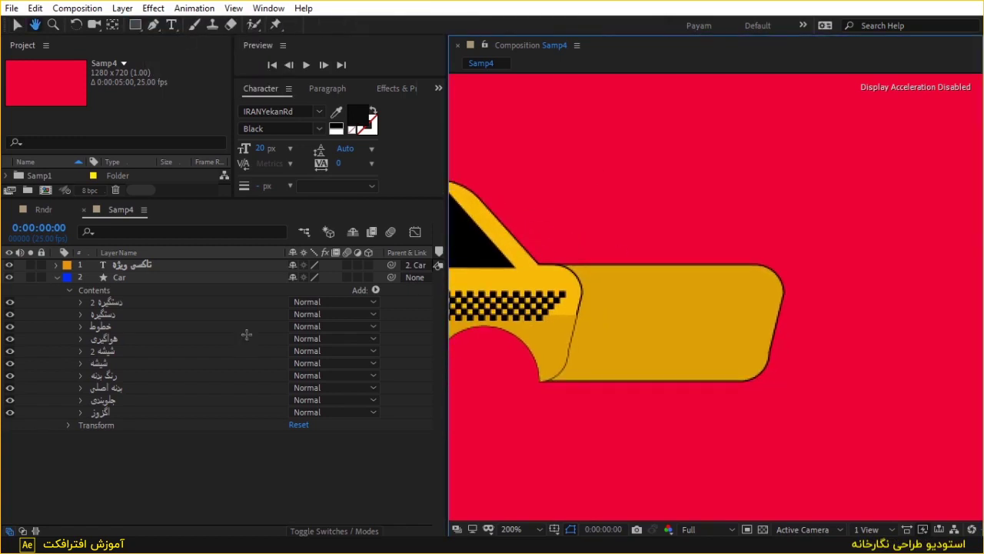
pyautogui.click(124, 274)
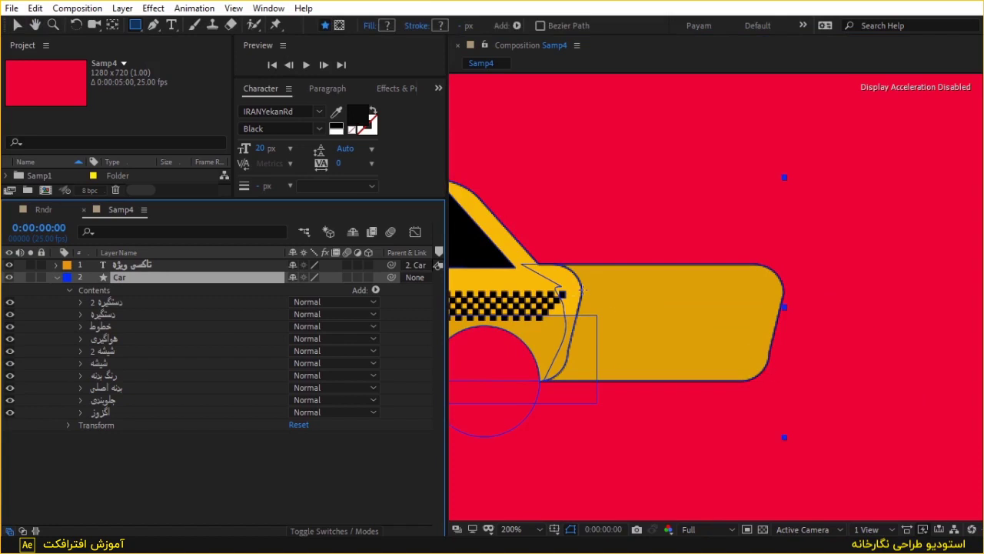
pyautogui.moveTo(587, 285); pyautogui.dragTo(641, 329)
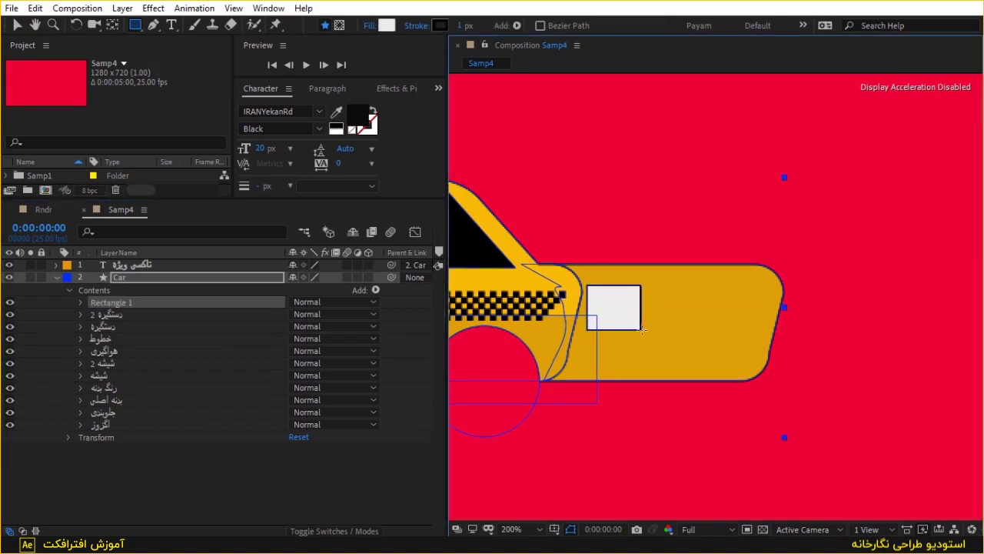
pyautogui.moveTo(643, 331); pyautogui.dragTo(643, 329)
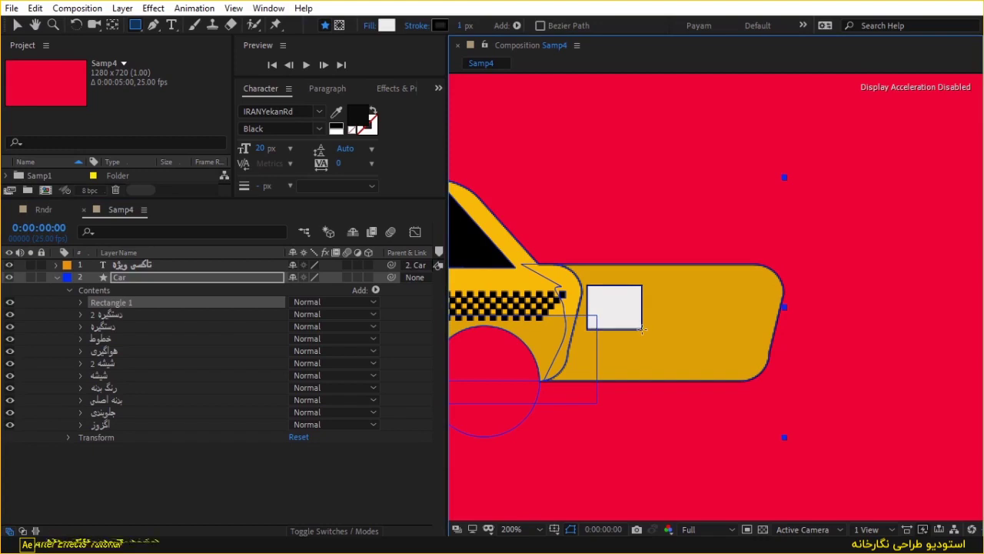
# - Add an empty group to the Car contents and move Rectangle 1 into Group 1
pyautogui.click(115, 303)
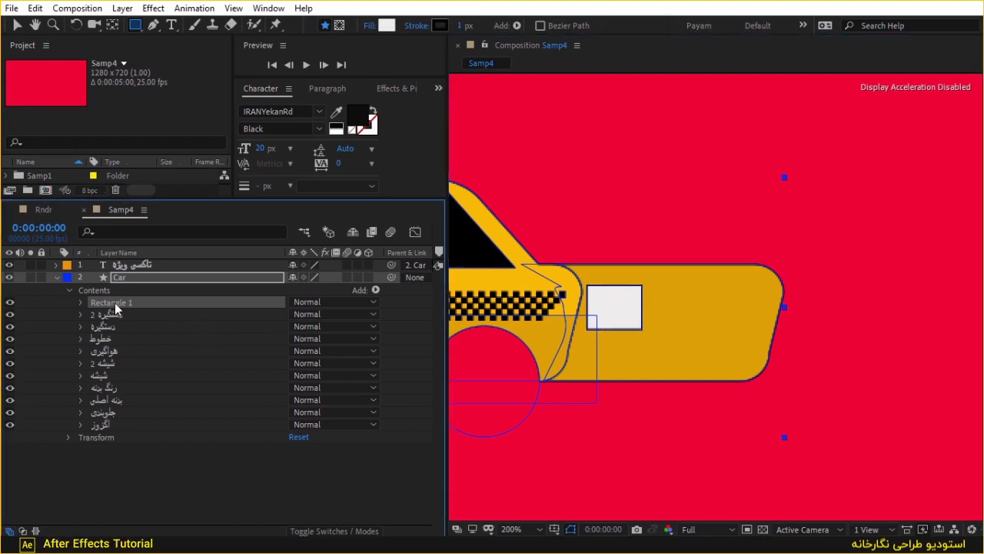
pyautogui.click(114, 292)
pyautogui.click(375, 290)
pyautogui.click(455, 228)
pyautogui.moveTo(134, 300)
pyautogui.mouseDown()
pyautogui.moveTo(134, 440)
pyautogui.moveTo(165, 402)
pyautogui.mouseUp()
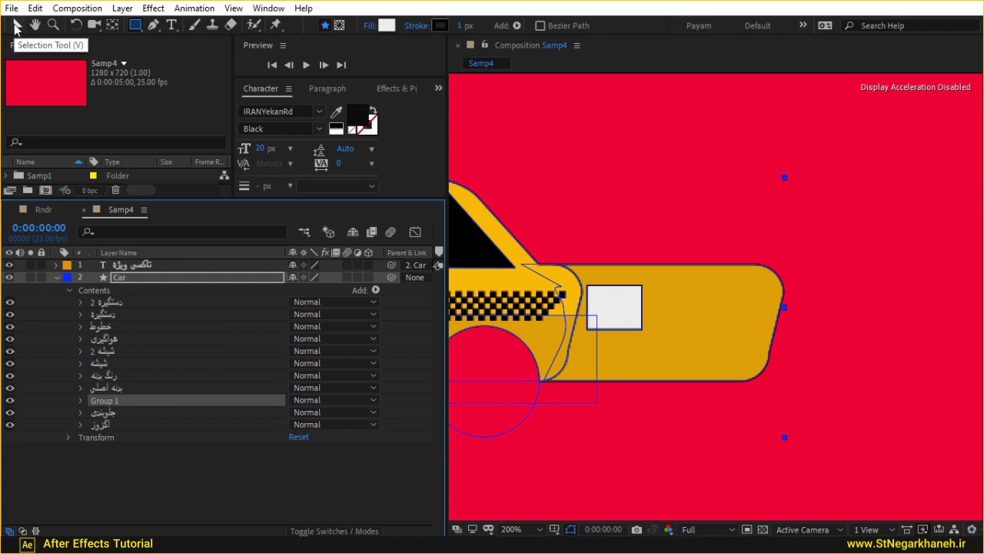
# - Rename Group 1 to the headlight name چراغ ج
pyautogui.click(80, 401)
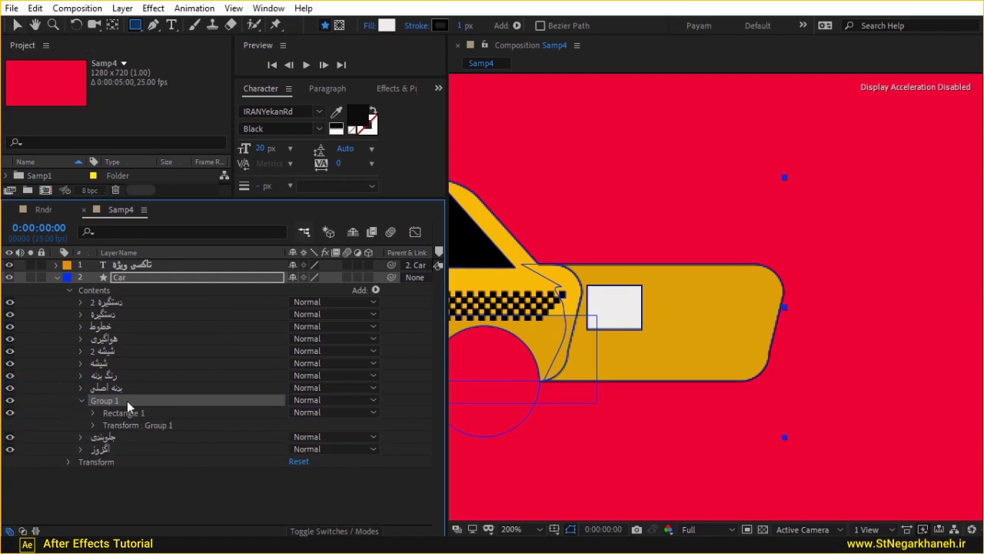
pyautogui.press('Return')
pyautogui.write('چراغ')
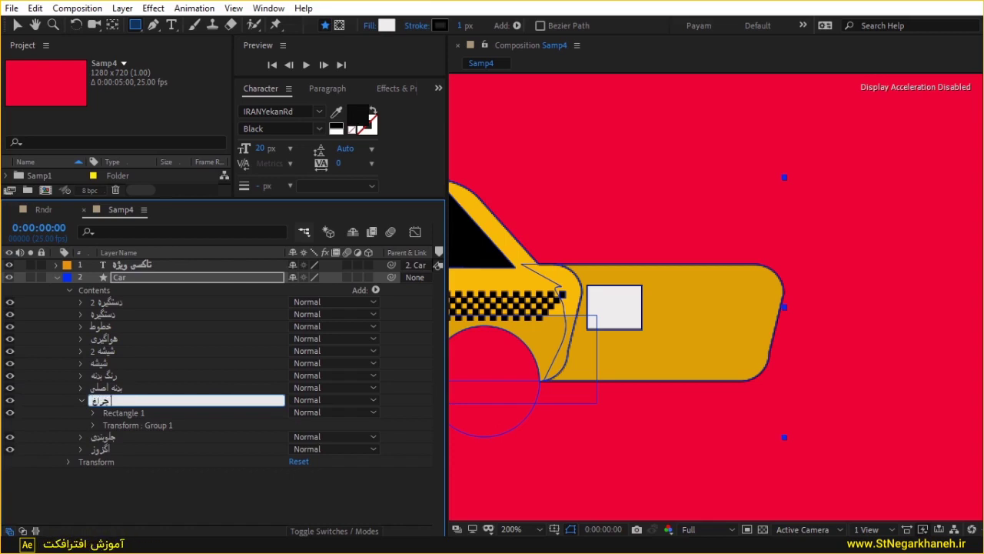
pyautogui.write(' 2')
pyautogui.press('Return')
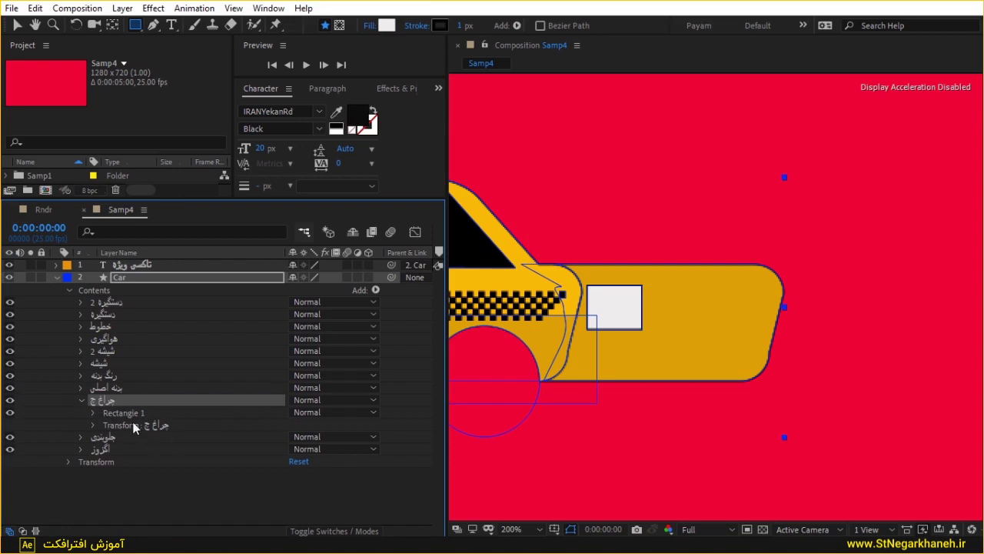
# - Duplicate the headlight rectangle to create Rectangle 2
pyautogui.click(17, 25)
pyautogui.click(129, 414)
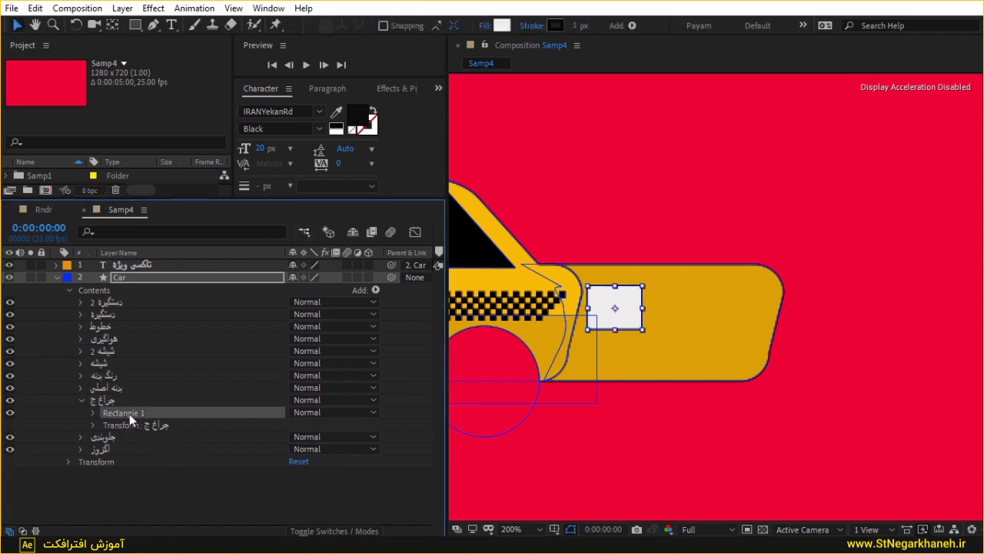
pyautogui.hotkey('ctrl', 'd')
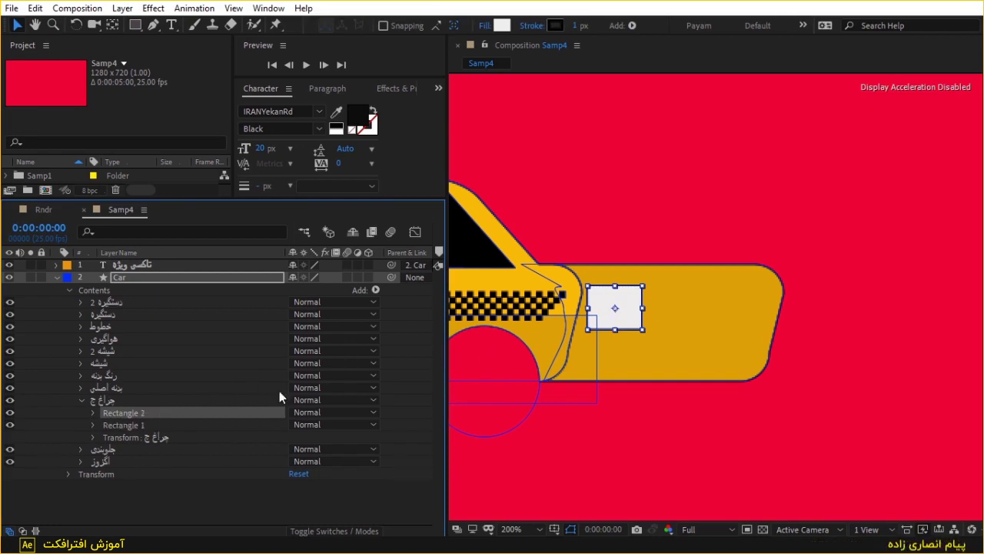
# - Narrow Rectangle 2 into a thin strip, move چراغ ج above رنگ بنه, and shift it right
pyautogui.scroll(1, 619, 329)
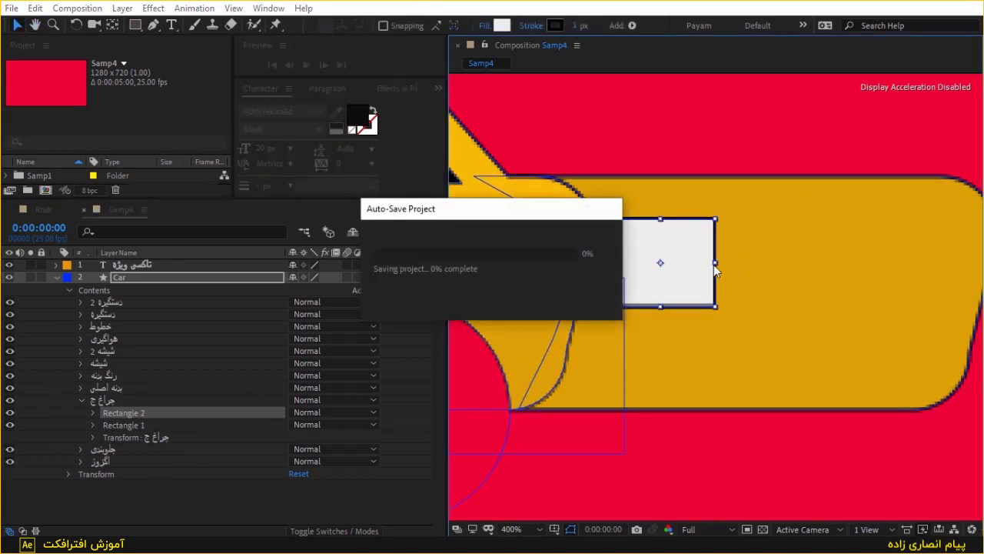
pyautogui.moveTo(715, 263); pyautogui.dragTo(666, 264)
pyautogui.moveTo(669, 265); pyautogui.dragTo(595, 266)
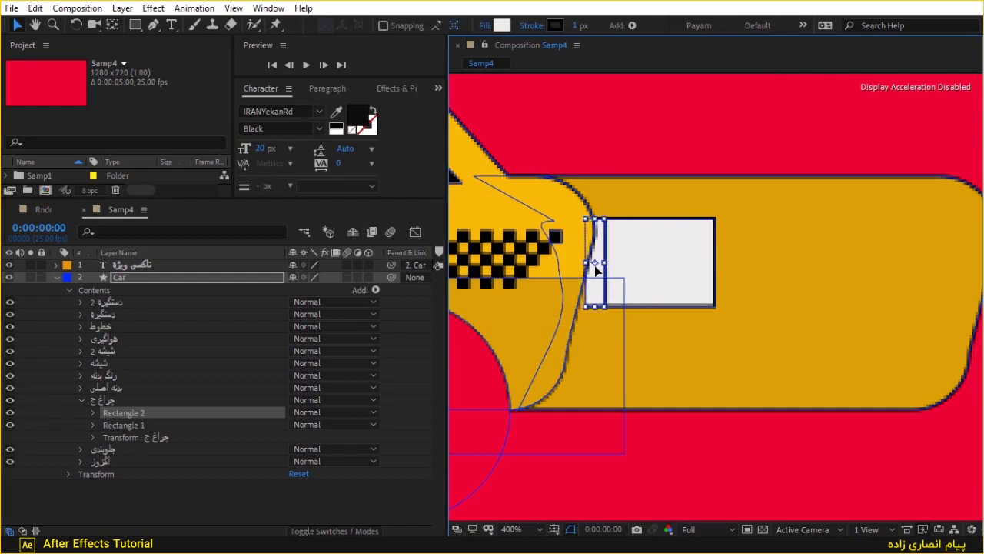
pyautogui.moveTo(107, 400); pyautogui.dragTo(123, 367)
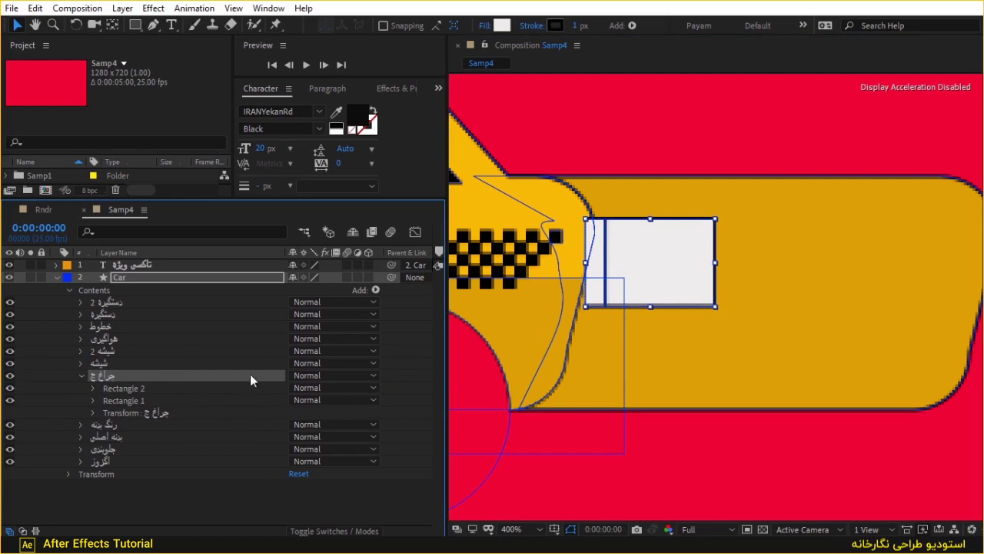
pyautogui.click(127, 373)
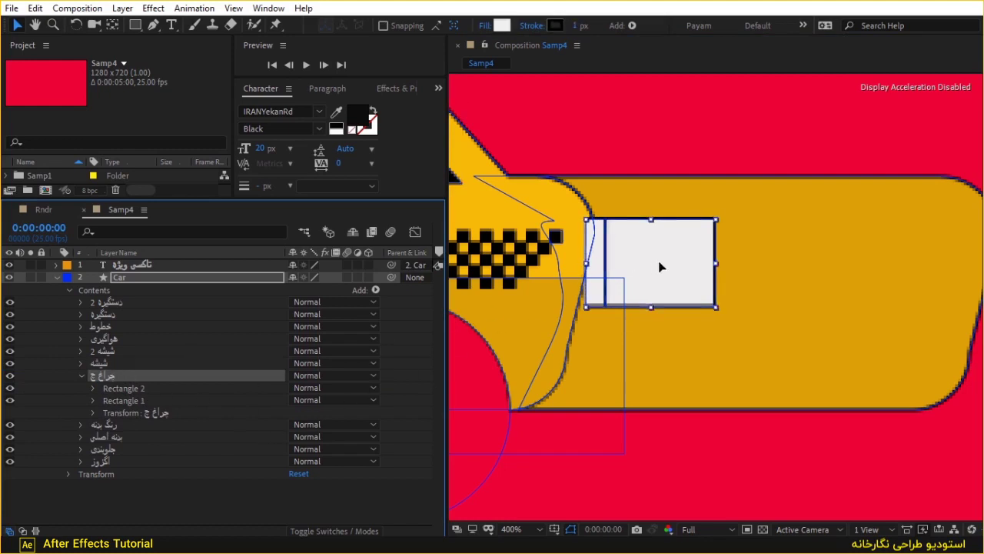
pyautogui.moveTo(659, 266); pyautogui.dragTo(670, 266)
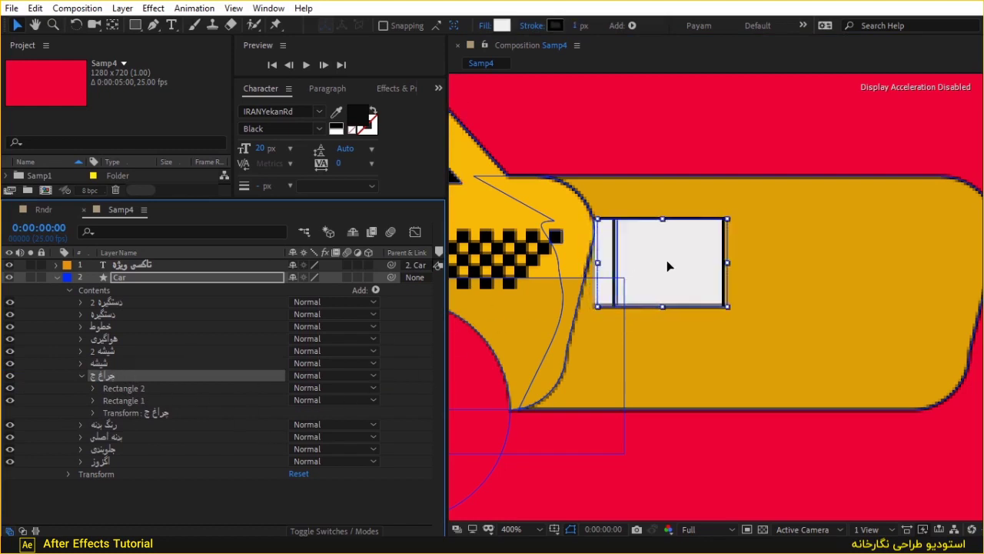
# - Give the narrow strip an orange-red FF3C00 fill
pyautogui.click(128, 389)
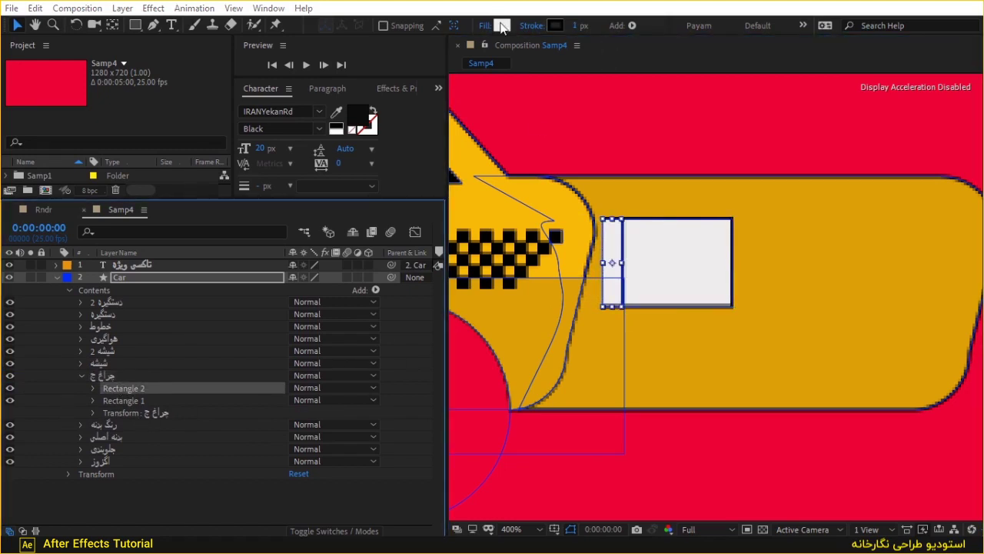
pyautogui.click(502, 25)
pyautogui.moveTo(259, 165); pyautogui.dragTo(264, 162)
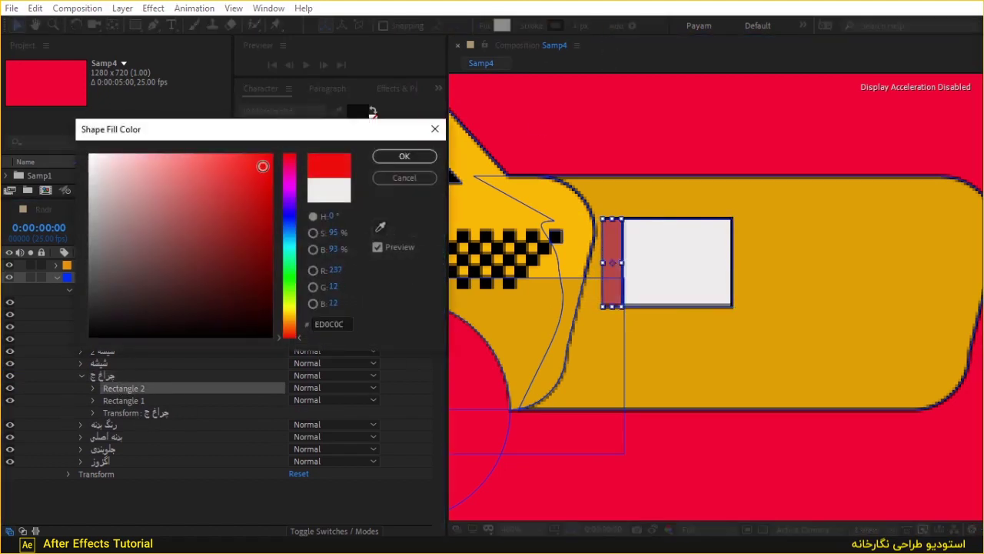
pyautogui.click(290, 331)
pyautogui.moveTo(263, 162); pyautogui.dragTo(326, 131)
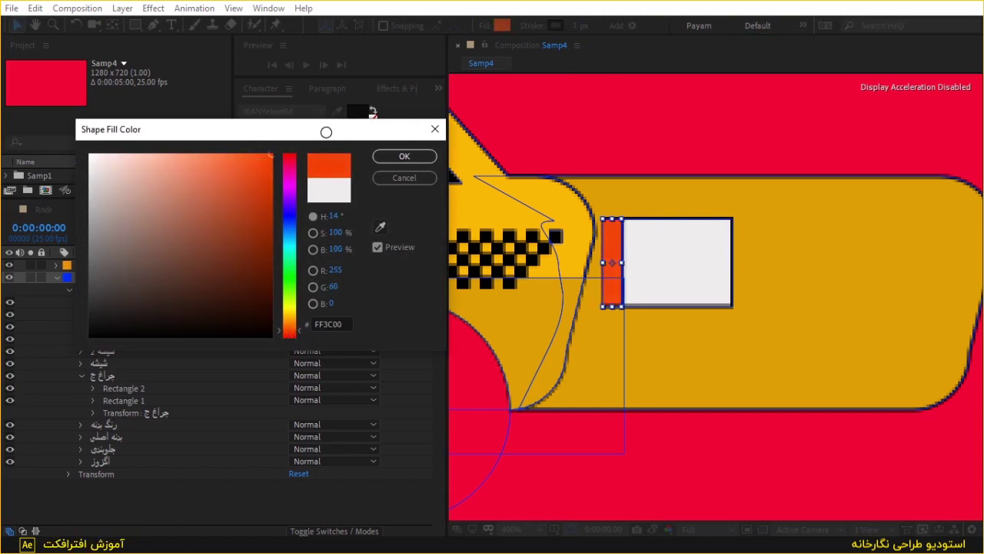
pyautogui.click(404, 157)
# - Bring the headlight into view and expand Rectangle 2 to its Rectangle Path 1
pyautogui.scroll(-2, 771, 294)
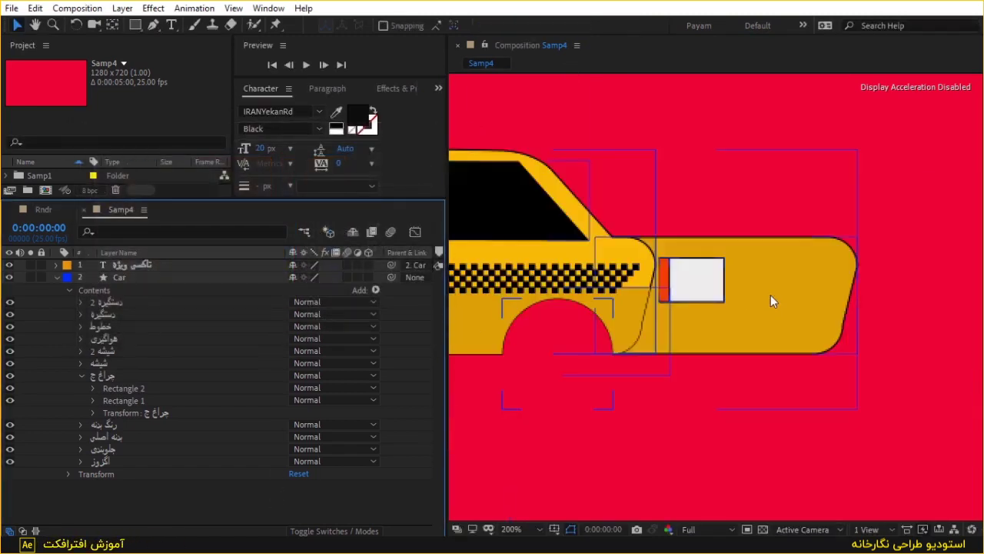
pyautogui.moveTo(723, 254); pyautogui.dragTo(696, 312)
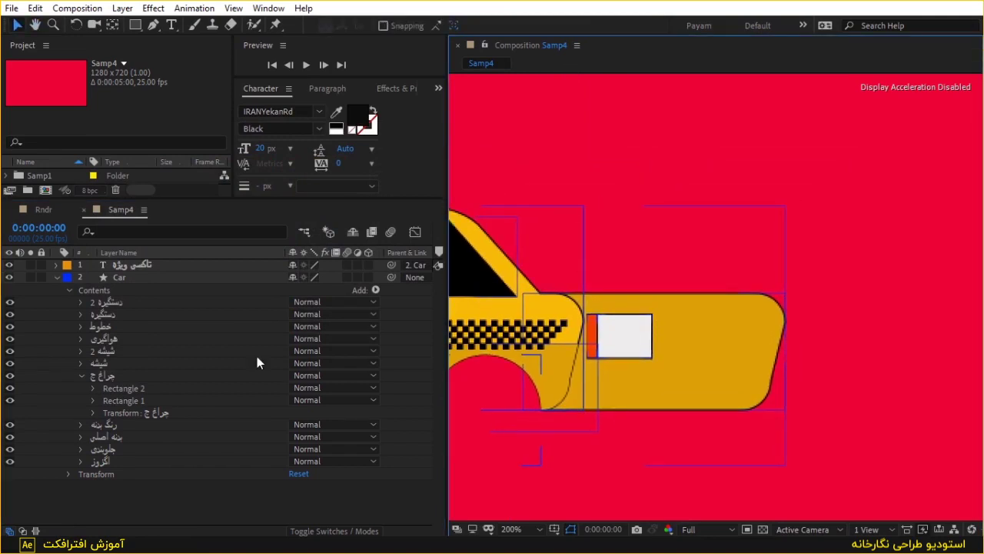
pyautogui.click(128, 400)
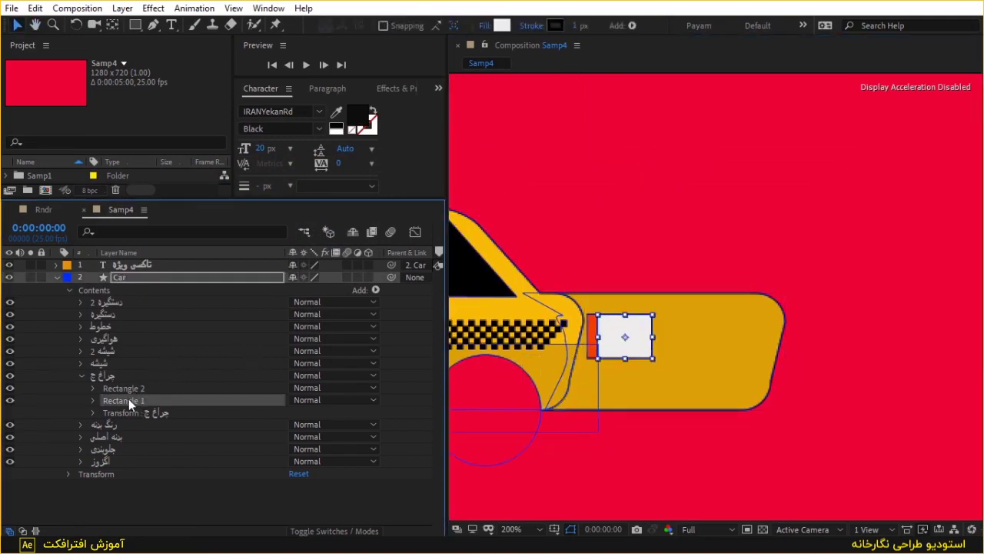
pyautogui.click(627, 320)
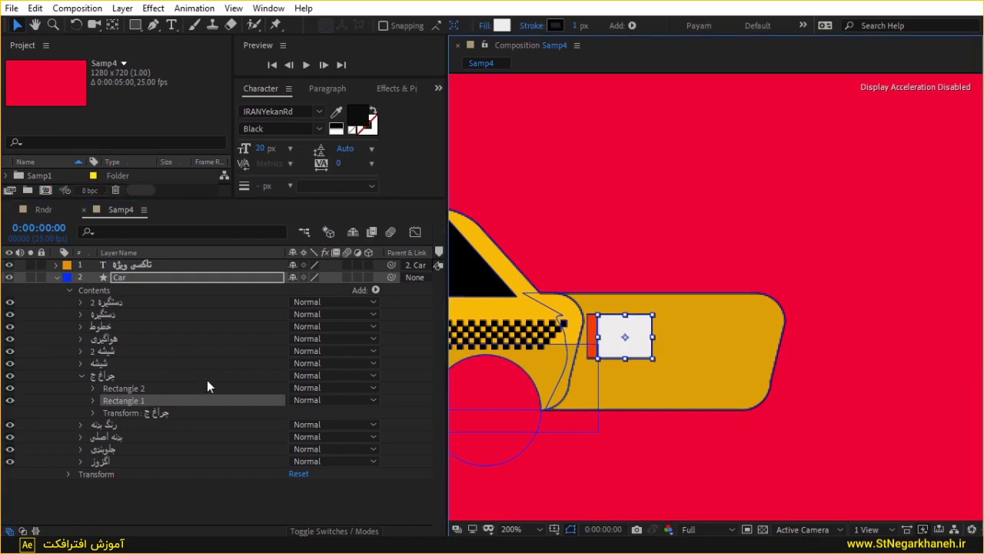
pyautogui.click(92, 389)
pyautogui.click(141, 401)
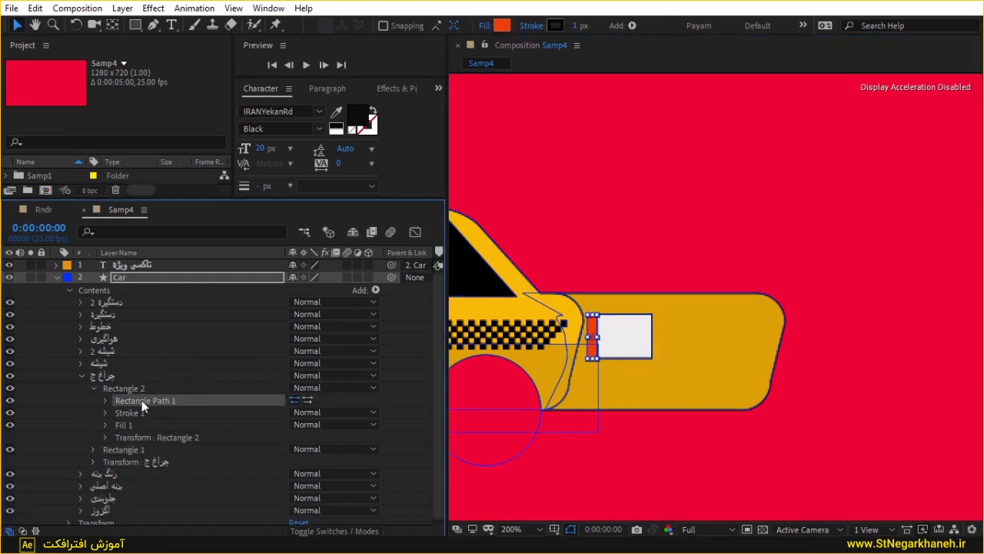
pyautogui.rightClick(144, 401)
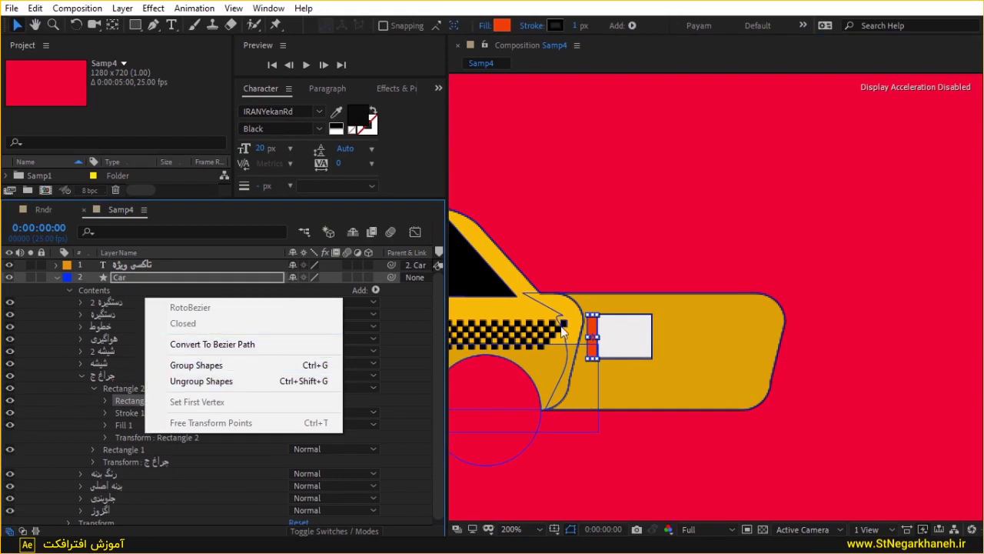
pyautogui.click(81, 449)
# - Convert the orange strip's rectangle path into an editable Bezier Path 1
pyautogui.scroll(-2, 697, 321)
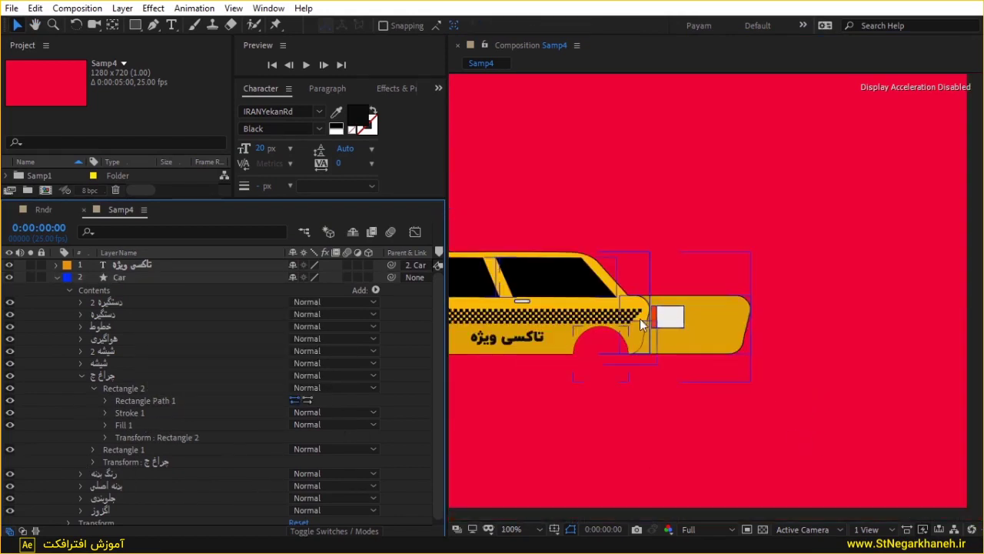
pyautogui.rightClick(96, 389)
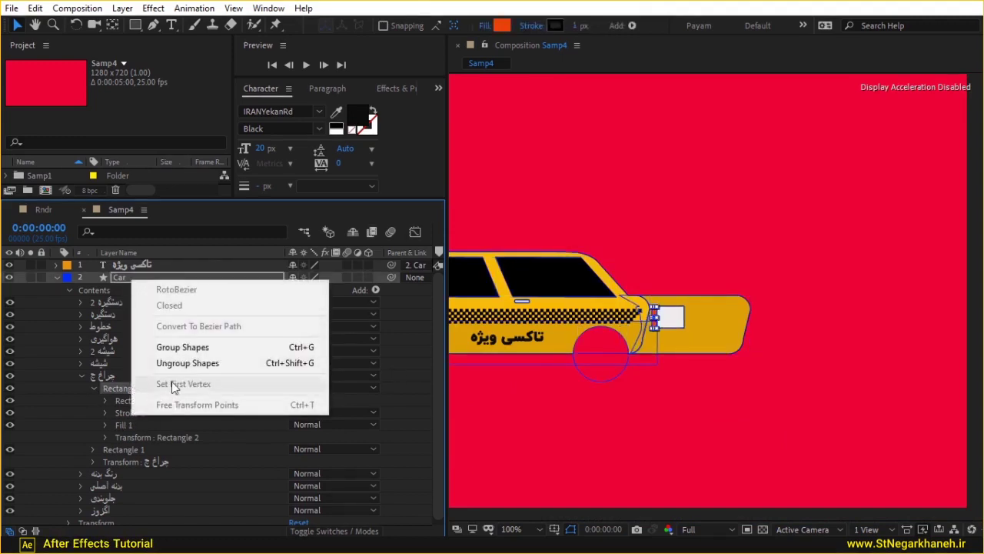
pyautogui.click(198, 326)
pyautogui.scroll(1, 694, 336)
pyautogui.scroll(1, 646, 329)
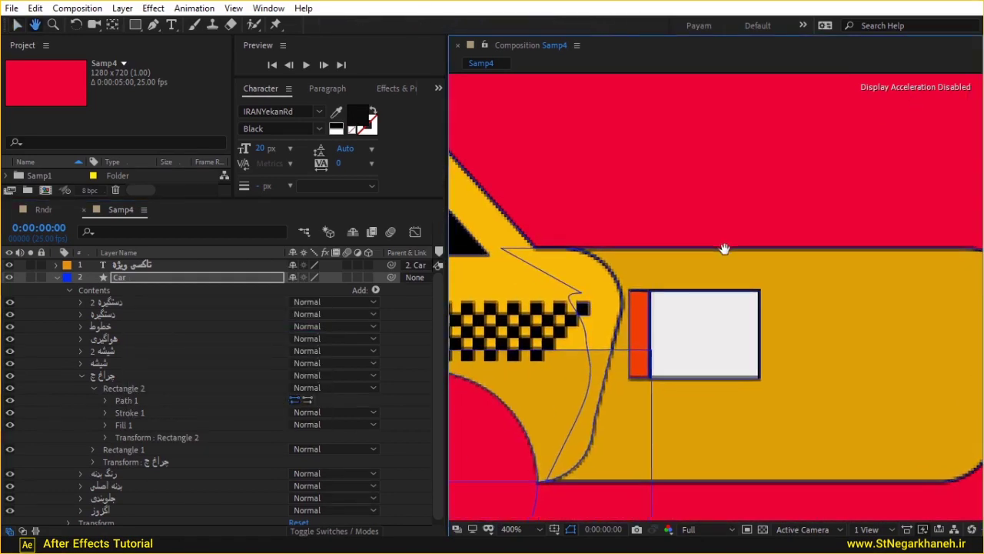
# - Convert the white headlight's Rectangle 1 path to an editable Bezier path
pyautogui.click(152, 25)
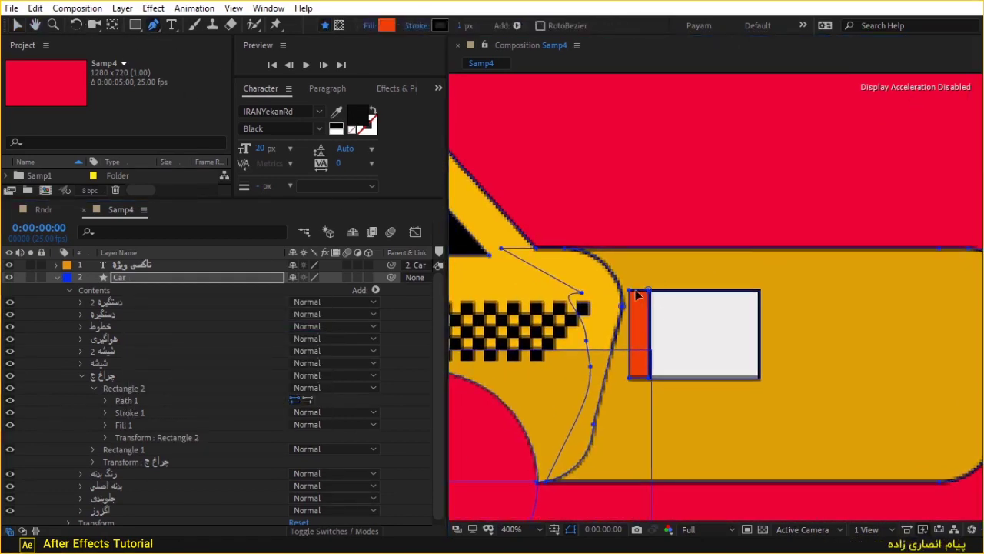
pyautogui.click(94, 388)
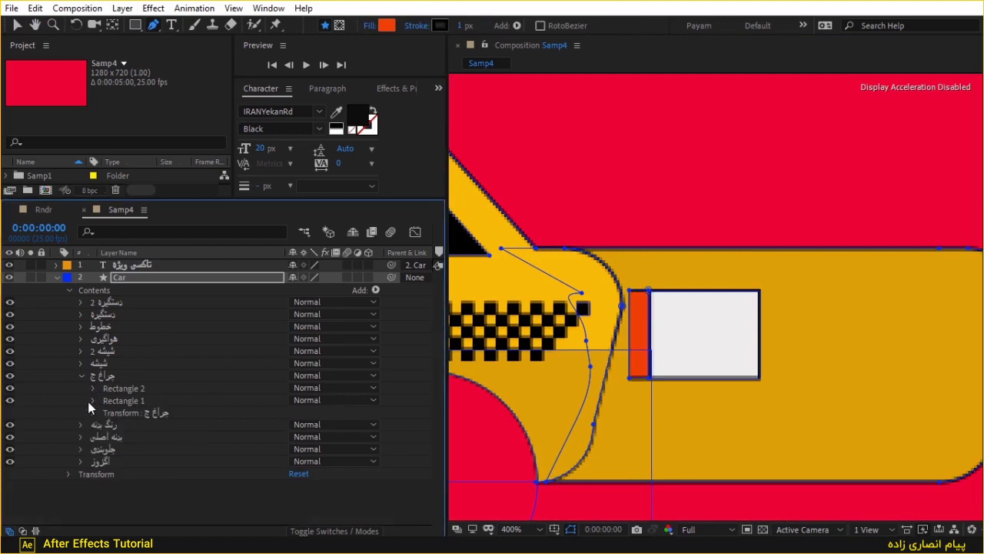
pyautogui.click(92, 400)
pyautogui.rightClick(133, 416)
pyautogui.click(205, 359)
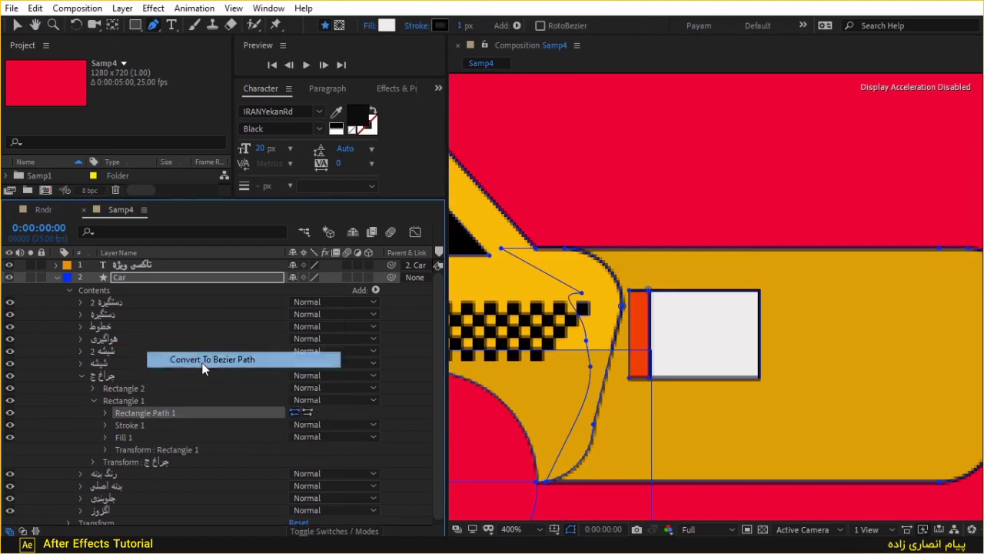
# - Try slanting the headlight's top edge right, then undo it and select the چراغ ج group
pyautogui.click(759, 292)
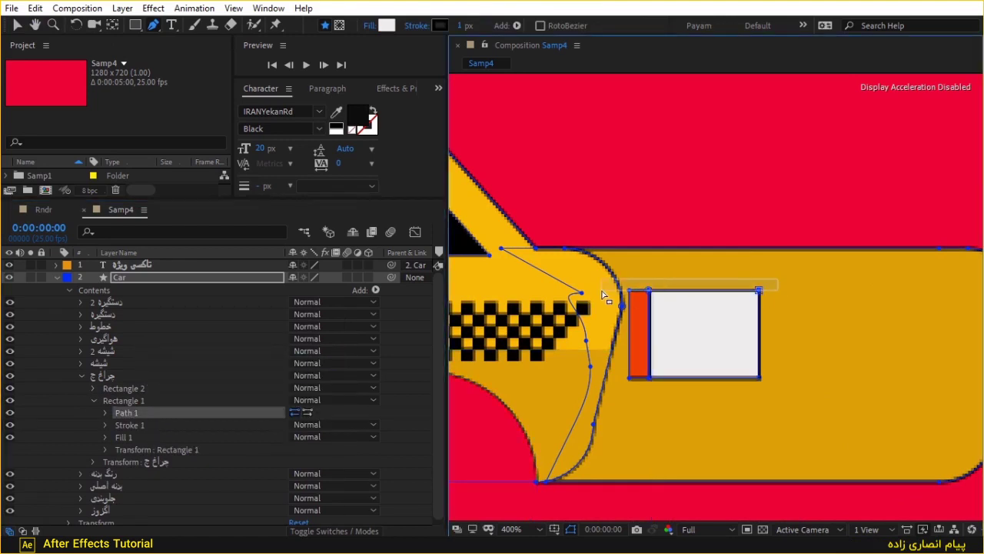
pyautogui.keyDown('shift'); pyautogui.click(628, 291); pyautogui.keyUp('shift')
pyautogui.moveTo(627, 290); pyautogui.dragTo(642, 288)
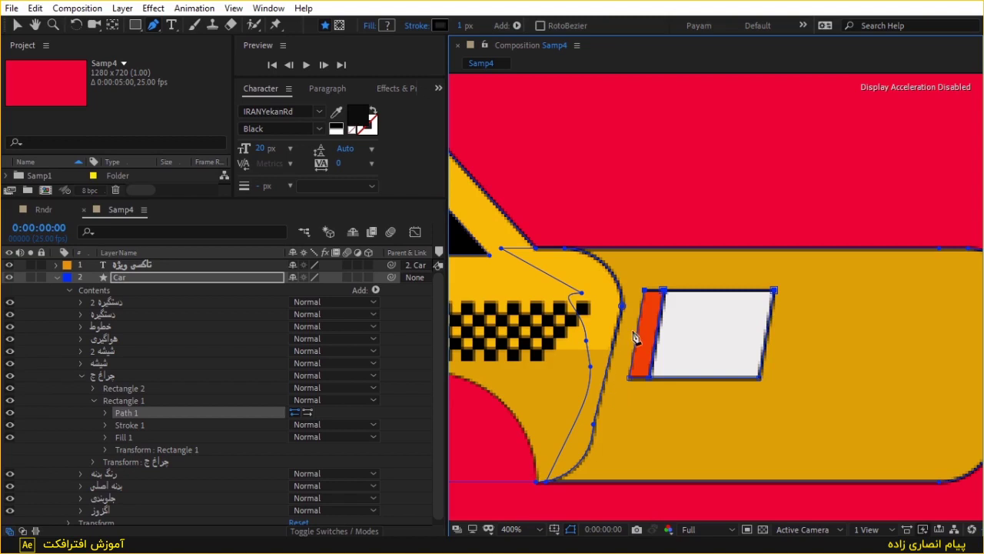
pyautogui.press(',')
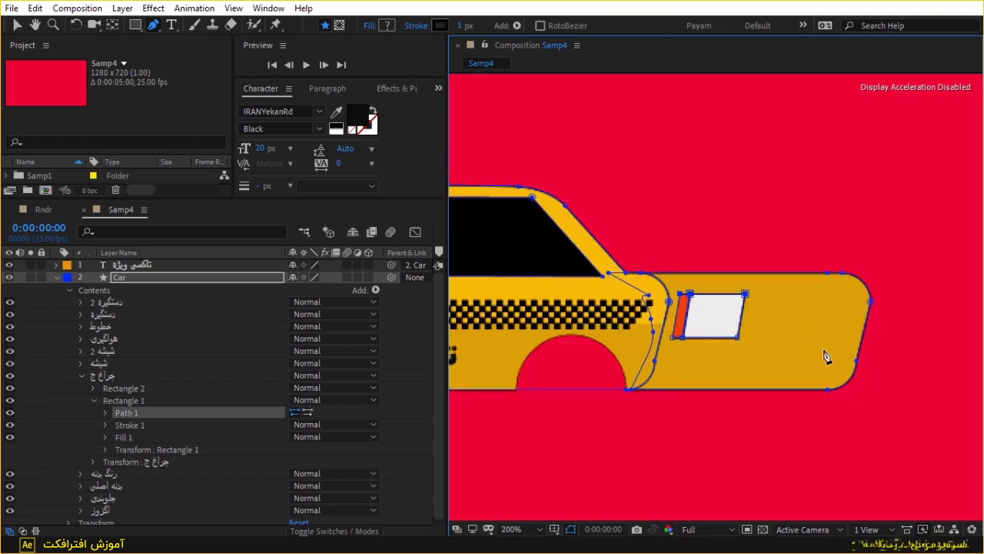
pyautogui.hotkey('ctrl', 'z')
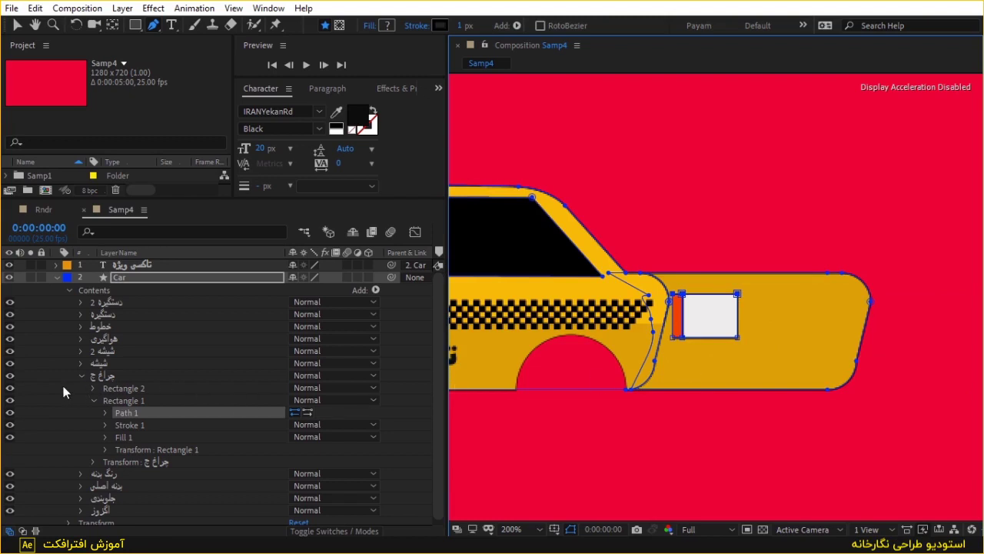
pyautogui.click(113, 376)
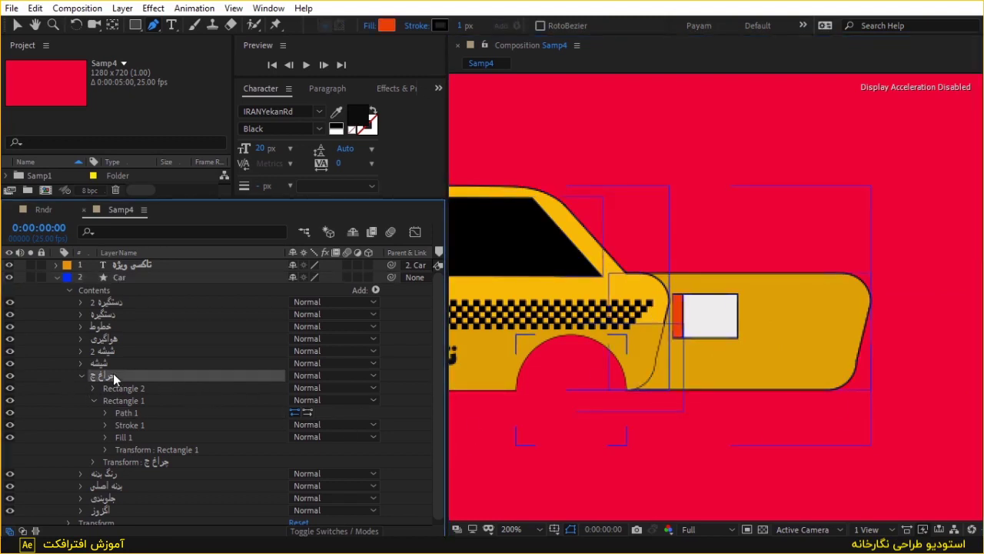
# - Duplicate the headlight group and name the copy چراغ ر
pyautogui.press('Return')
pyautogui.hotkey('ctrl', 'd')
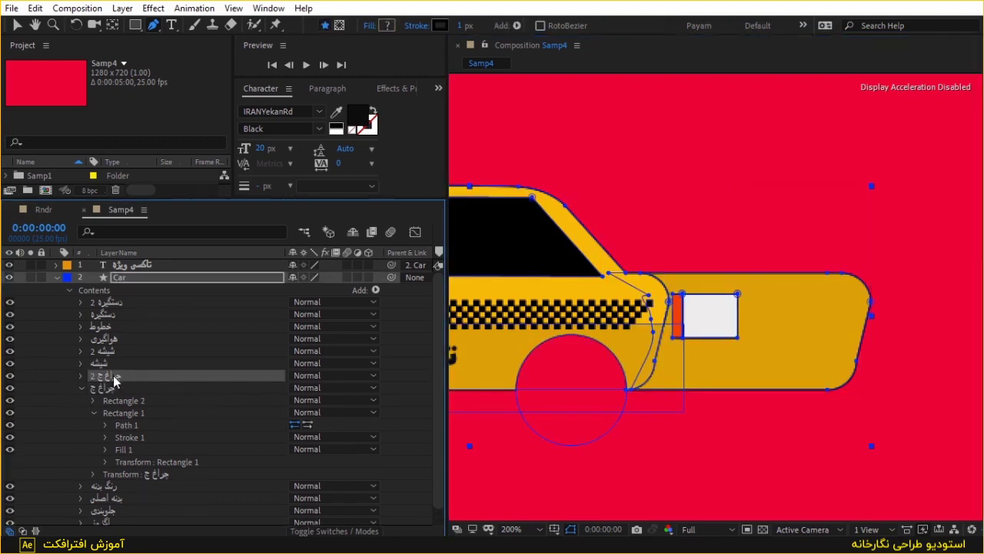
pyautogui.press('Return')
pyautogui.write('چراغ ع')
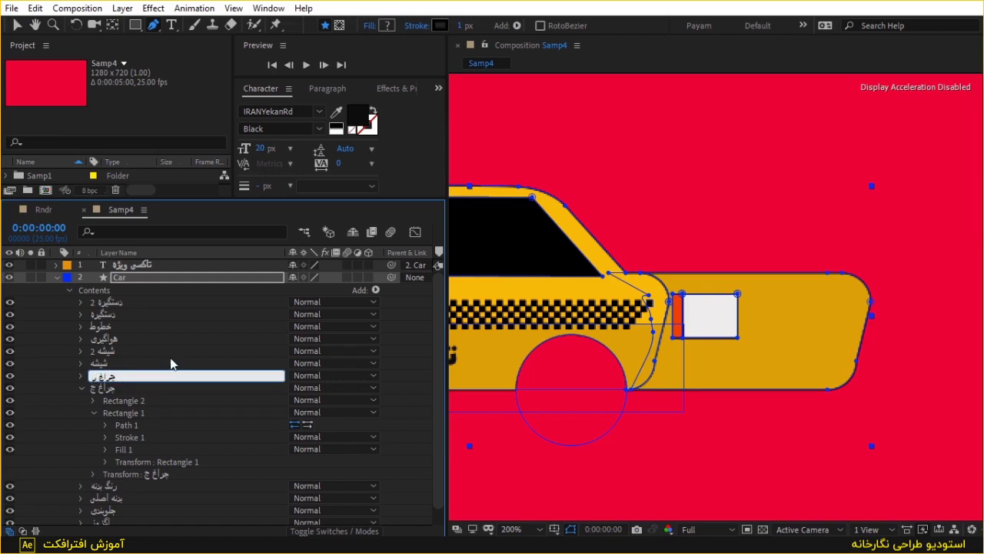
pyautogui.click(131, 365)
# - Move the چراغ ر light to the taxi's opposite end and zoom in on it
pyautogui.click(130, 375)
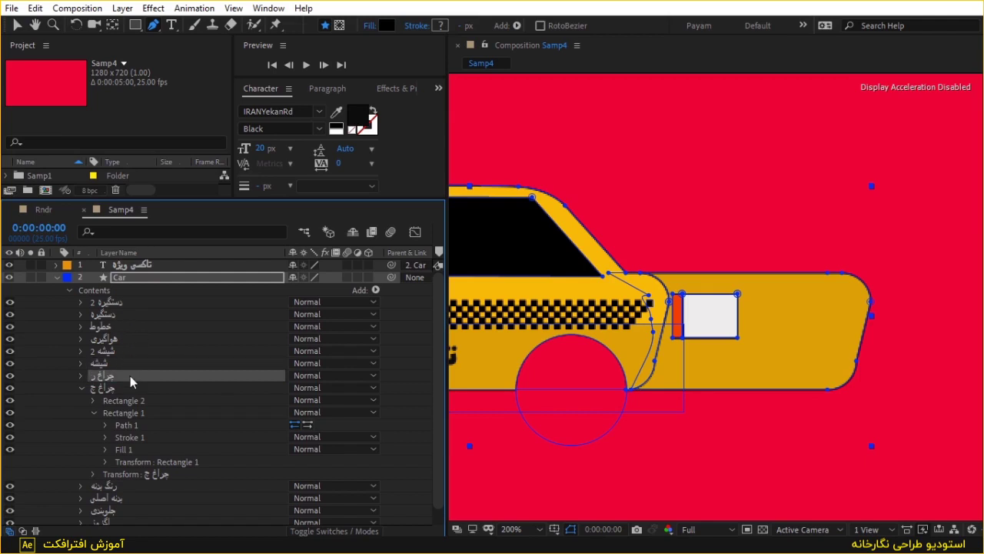
pyautogui.click(17, 25)
pyautogui.moveTo(707, 323); pyautogui.dragTo(834, 315)
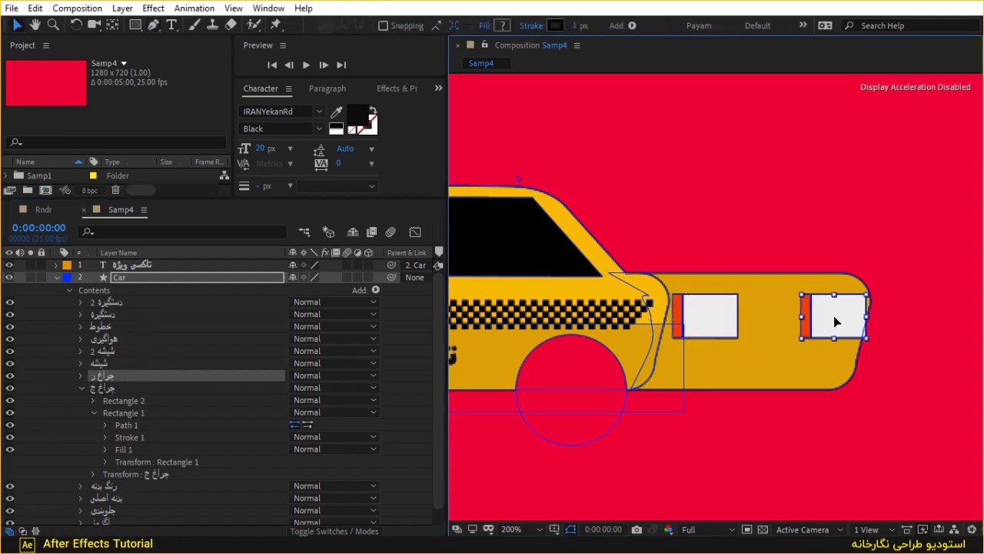
pyautogui.click(80, 388)
pyautogui.click(81, 376)
pyautogui.click(128, 391)
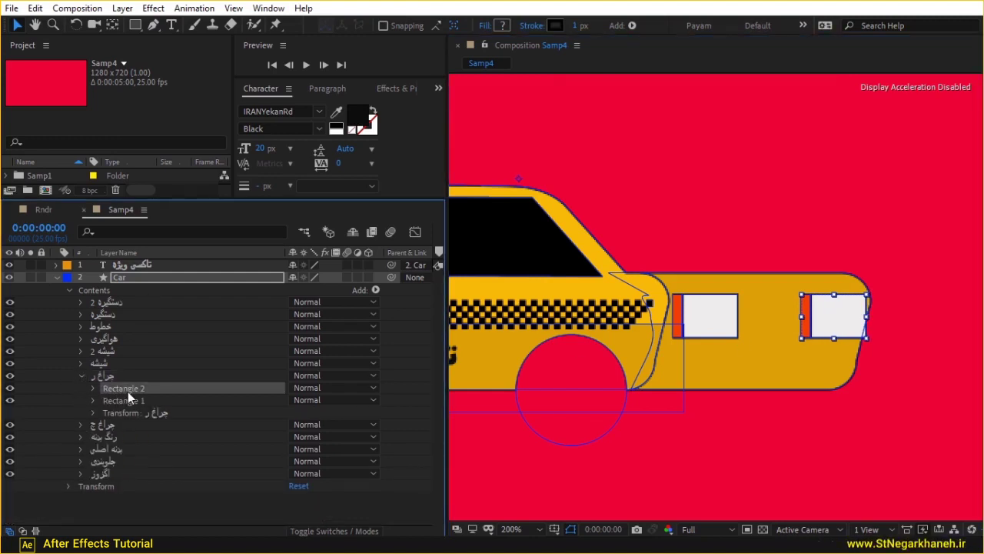
pyautogui.press('.')
pyautogui.moveTo(867, 316)
pyautogui.mouseDown()
pyautogui.moveTo(506, 290)
pyautogui.moveTo(615, 313)
pyautogui.mouseUp()
# - Nudge the headlight group slightly left so it sits inside the nose
pyautogui.press('v')
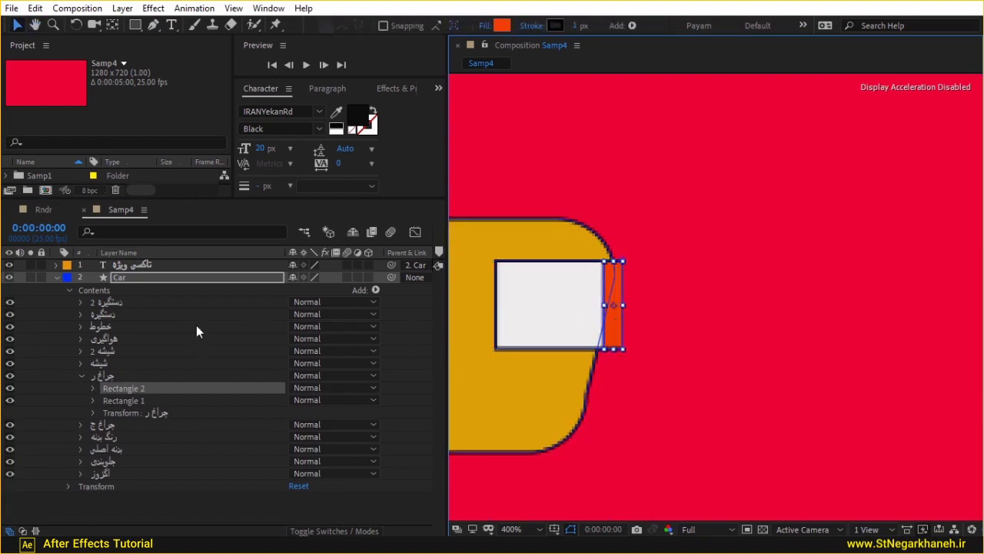
pyautogui.click(131, 375)
pyautogui.moveTo(557, 304); pyautogui.dragTo(551, 300)
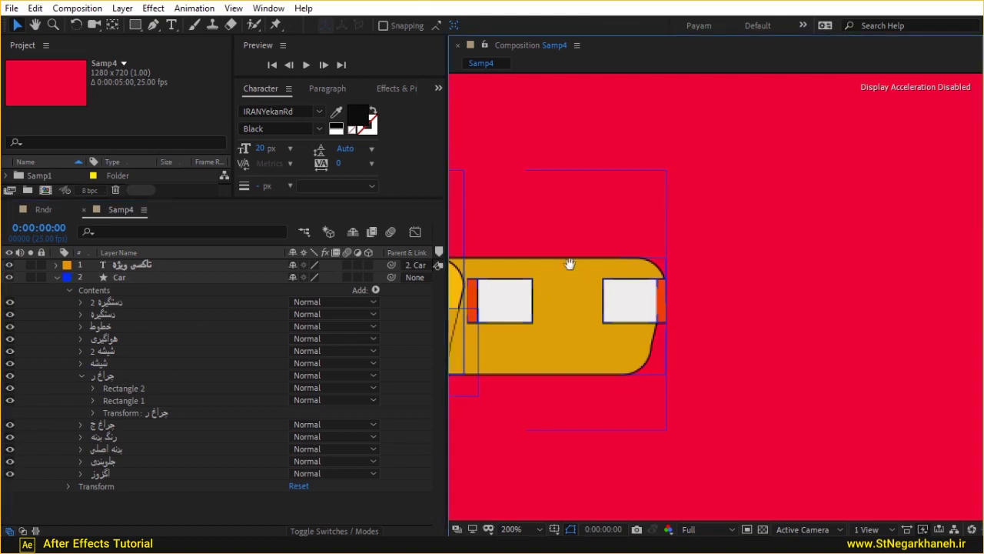
pyautogui.click(772, 366)
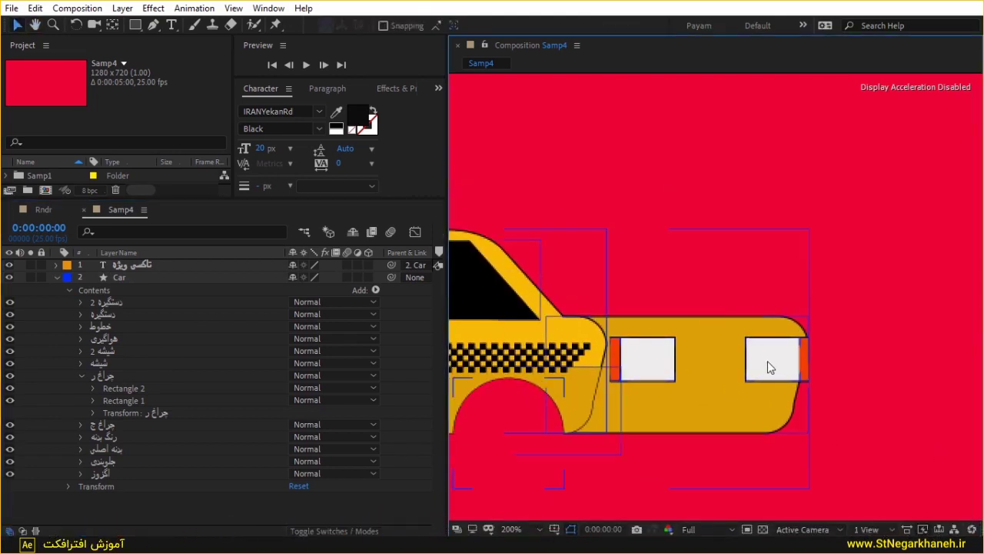
pyautogui.click(146, 375)
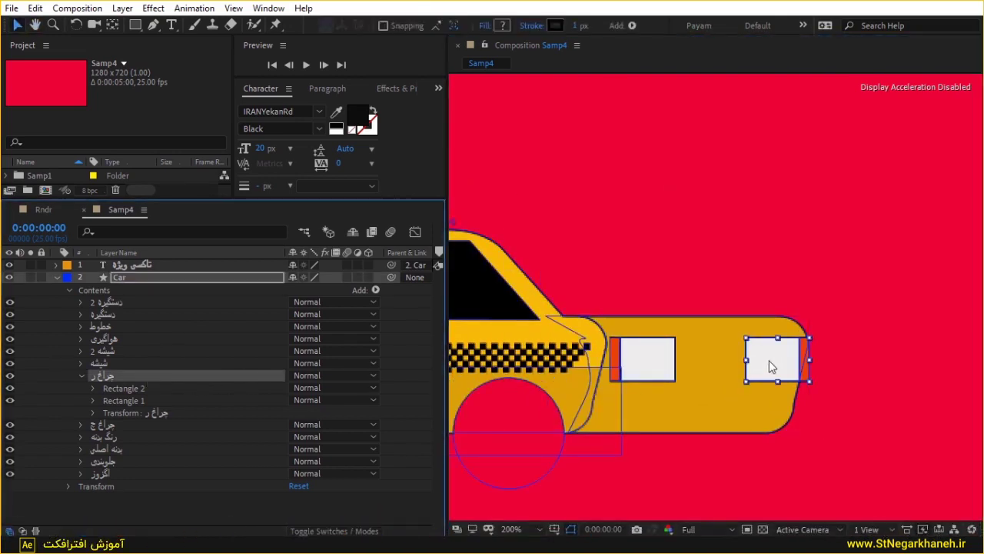
pyautogui.click(763, 365)
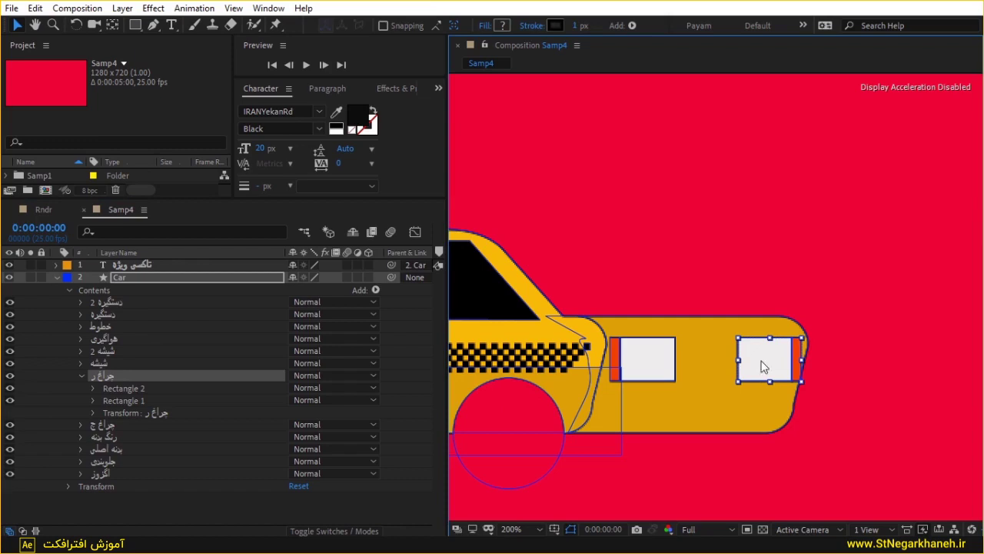
pyautogui.click(240, 498)
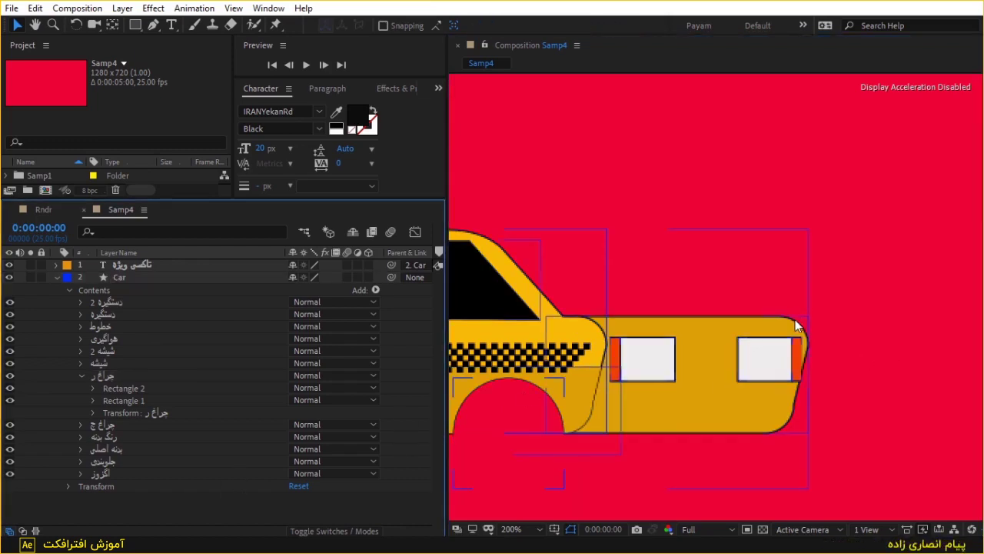
# - Zoom back out to 100% and collapse the چراغ ر group
pyautogui.moveTo(784, 230); pyautogui.dragTo(825, 203)
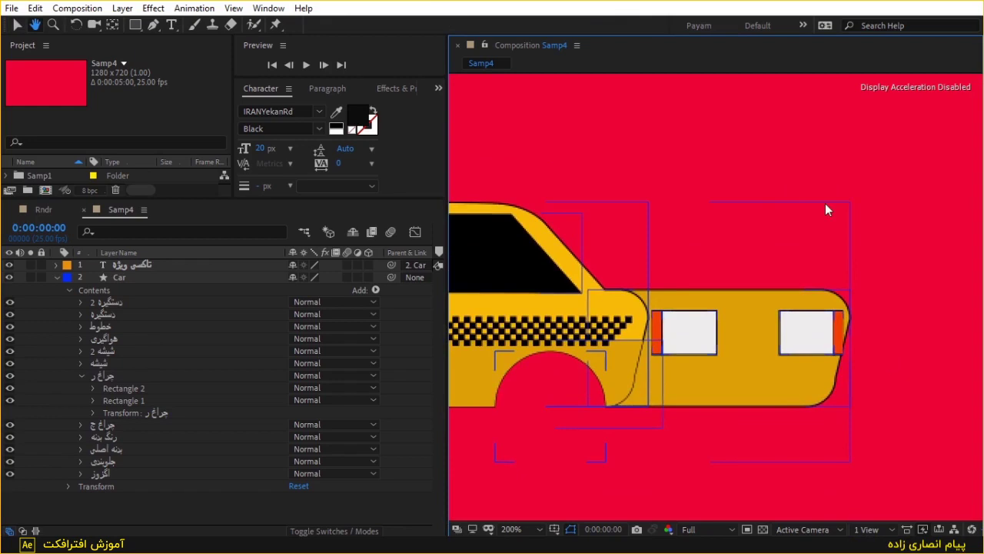
pyautogui.press(',')
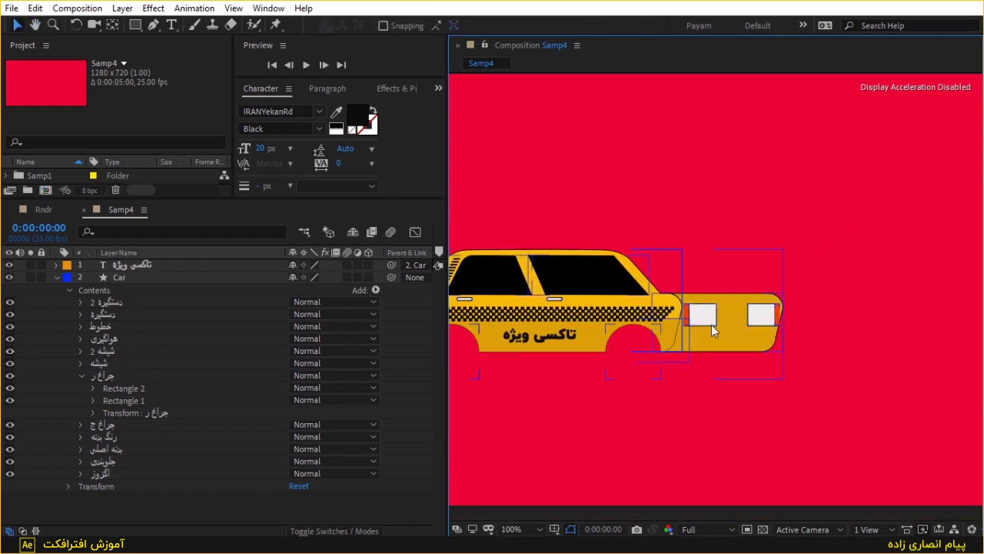
pyautogui.click(78, 377)
pyautogui.click(80, 376)
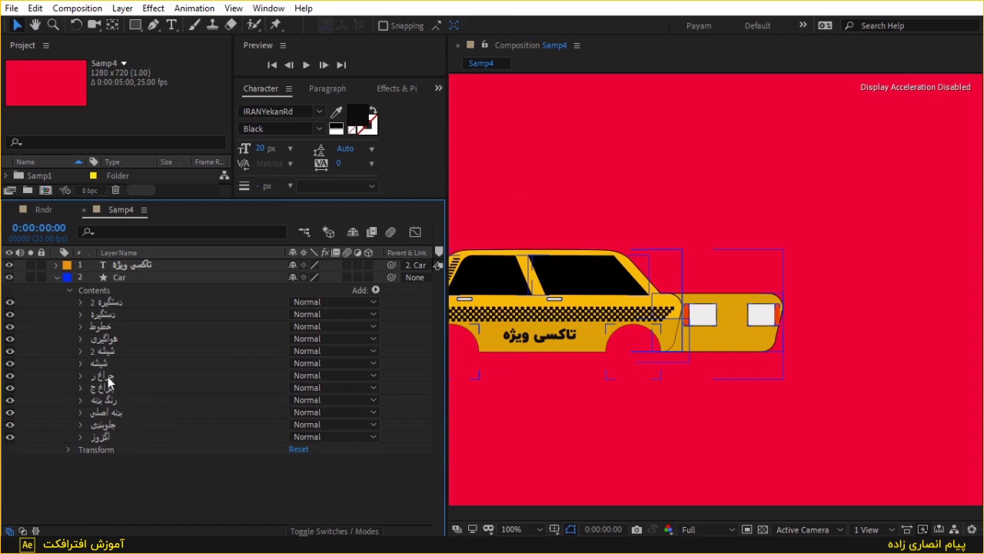
# - Draw a rectangle on the Car layer between the two headlights
pyautogui.click(125, 276)
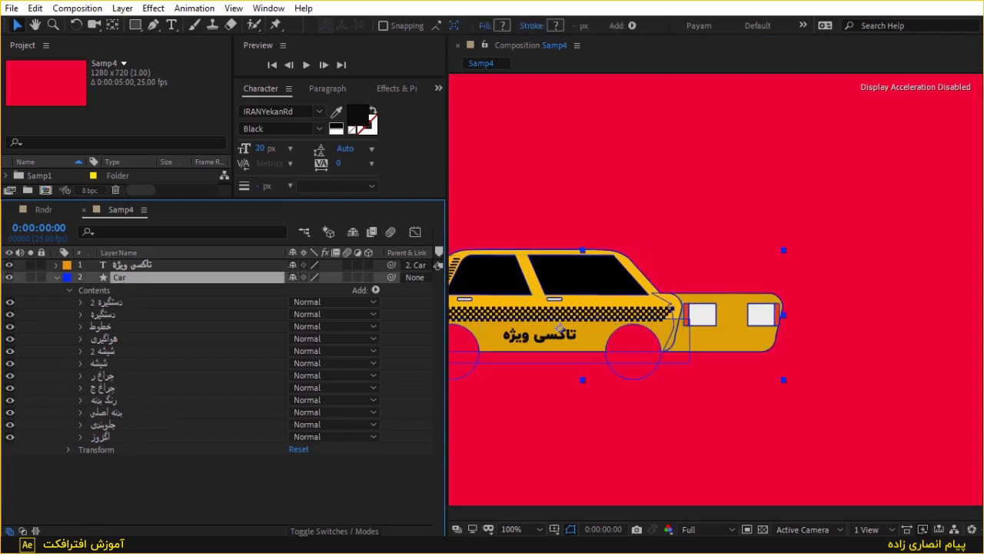
pyautogui.click(135, 25)
pyautogui.scroll(1, 627, 304)
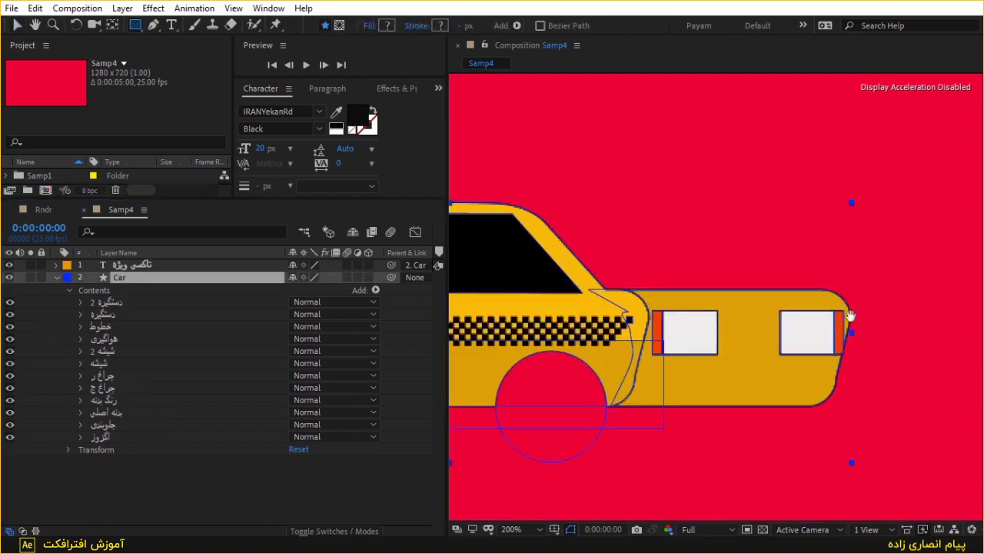
pyautogui.scroll(1, 626, 303)
pyautogui.scroll(2, 627, 304)
pyautogui.moveTo(627, 303); pyautogui.dragTo(720, 264)
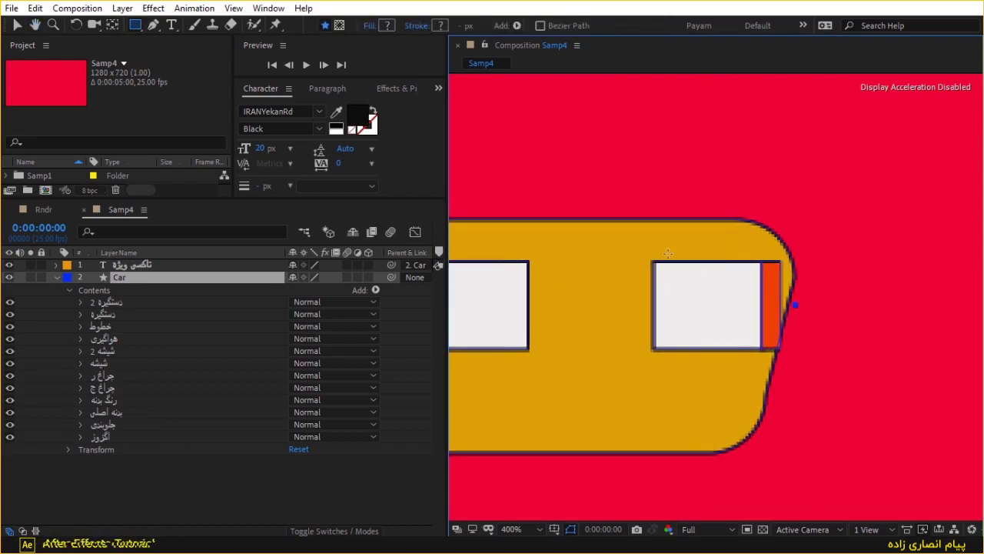
pyautogui.moveTo(658, 333)
pyautogui.mouseDown()
pyautogui.moveTo(513, 372)
pyautogui.moveTo(515, 361)
pyautogui.mouseUp()
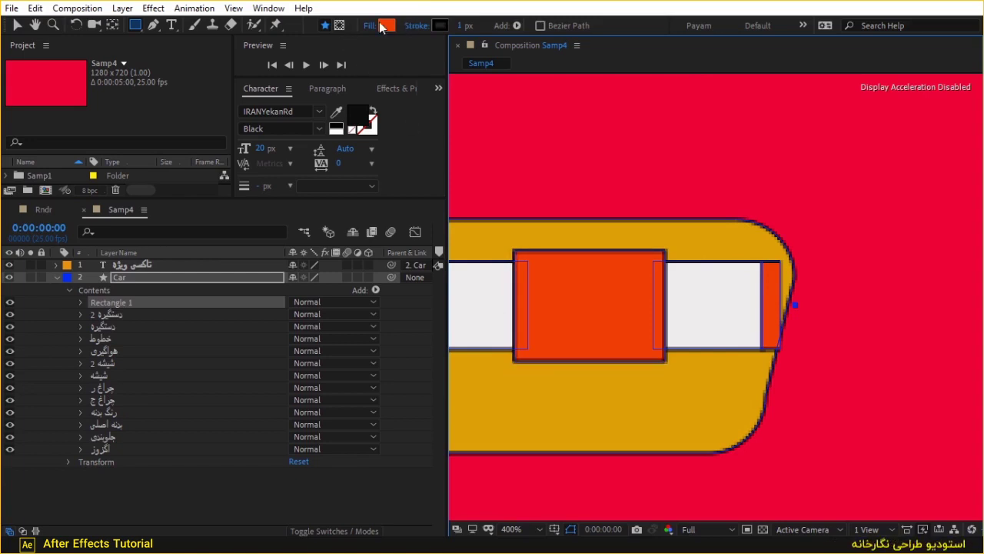
# - Remove the rectangle's stroke, fill it near-black, and move it below the light groups
pyautogui.click(419, 25)
pyautogui.click(697, 37)
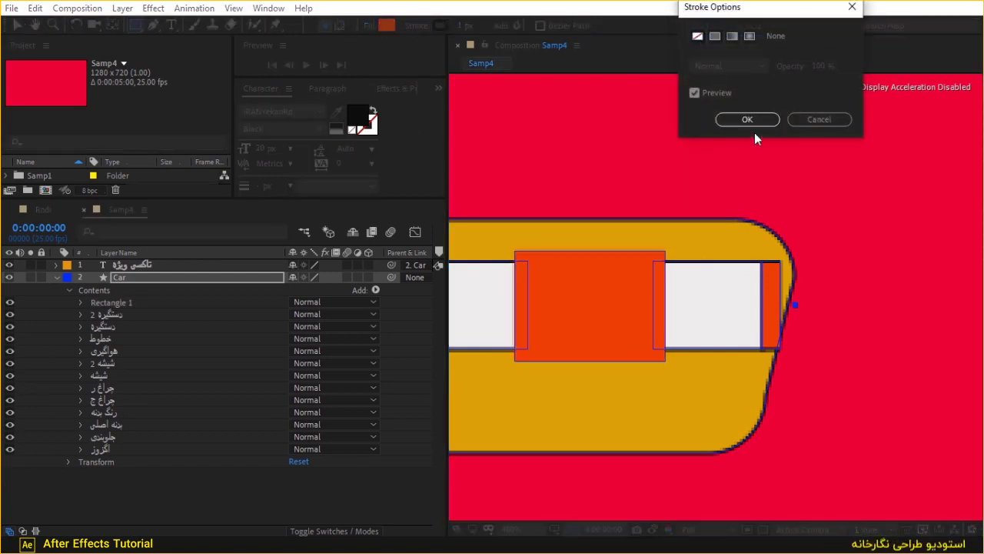
pyautogui.click(747, 120)
pyautogui.click(386, 25)
pyautogui.click(160, 268)
pyautogui.moveTo(102, 298); pyautogui.dragTo(83, 329)
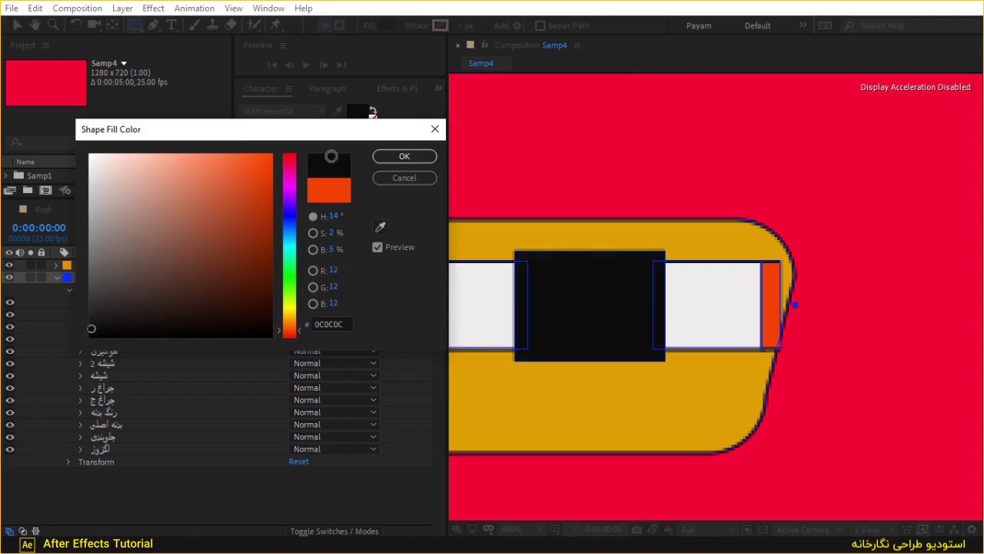
pyautogui.click(405, 157)
pyautogui.click(122, 306)
pyautogui.moveTo(121, 306); pyautogui.dragTo(150, 407)
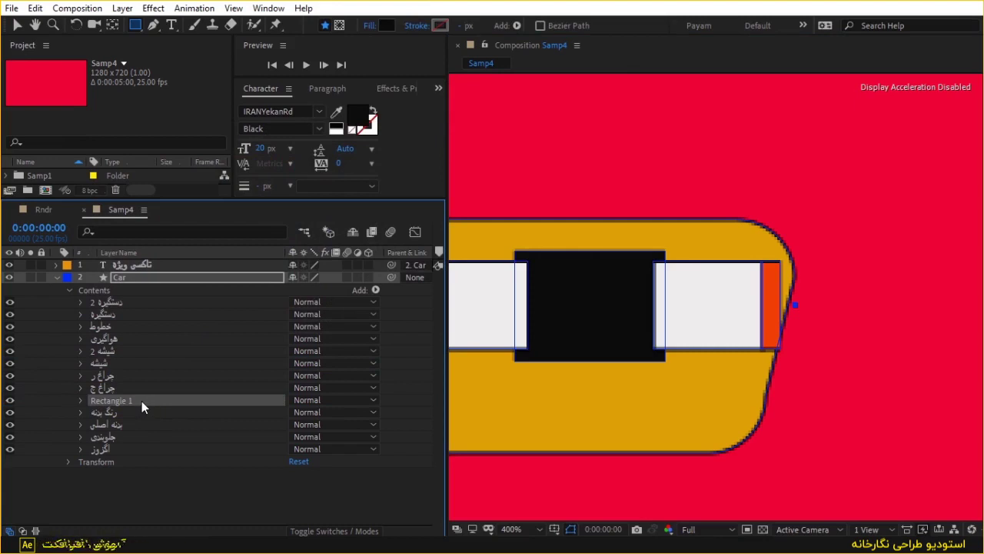
# - Rename the new rectangle to جلوپنجره ای
pyautogui.press('Return')
pyautogui.write('جر')
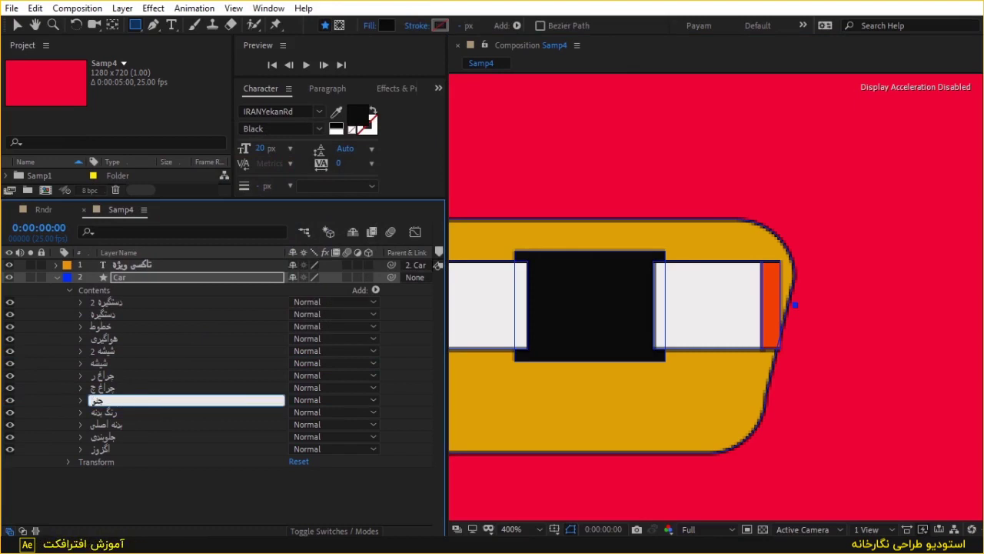
pyautogui.write('ه ای')
pyautogui.press('Return')
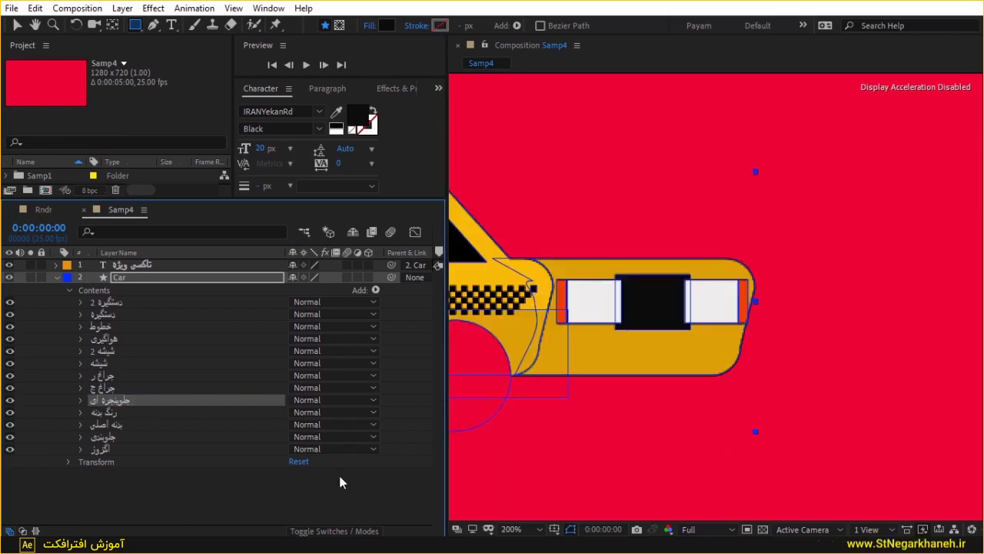
pyautogui.click(293, 505)
# - Shorten the جلوپنجره ای grille rectangle by dragging its top edge down
pyautogui.hotkey('ctrl', 'a')
pyautogui.click(117, 388)
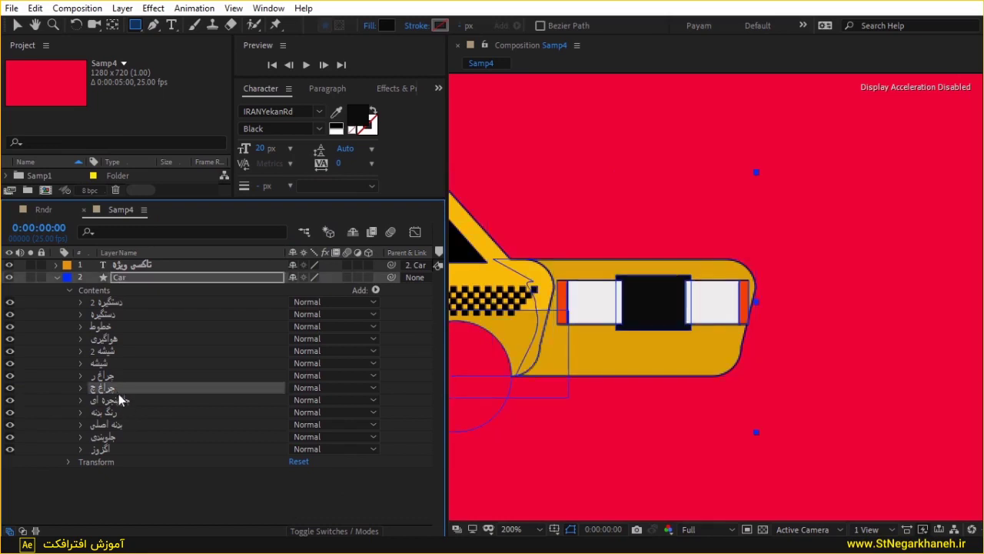
pyautogui.click(117, 400)
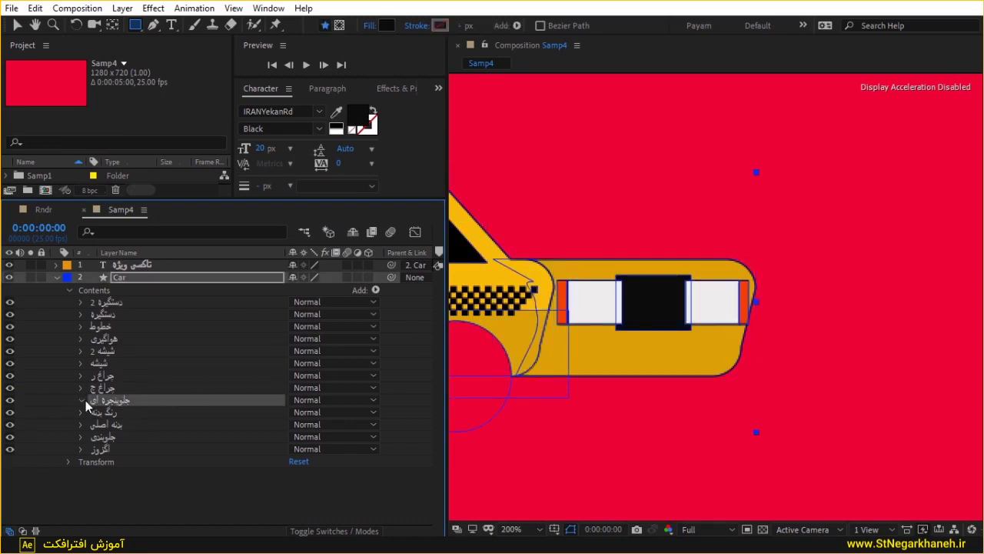
pyautogui.click(83, 400)
pyautogui.click(121, 412)
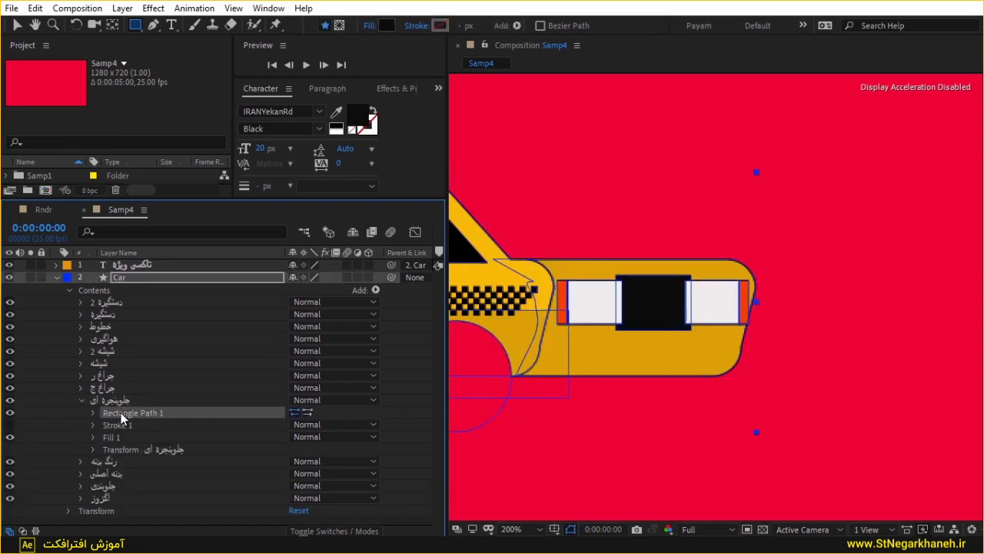
pyautogui.click(18, 26)
pyautogui.press('.')
pyautogui.moveTo(592, 256); pyautogui.dragTo(594, 259)
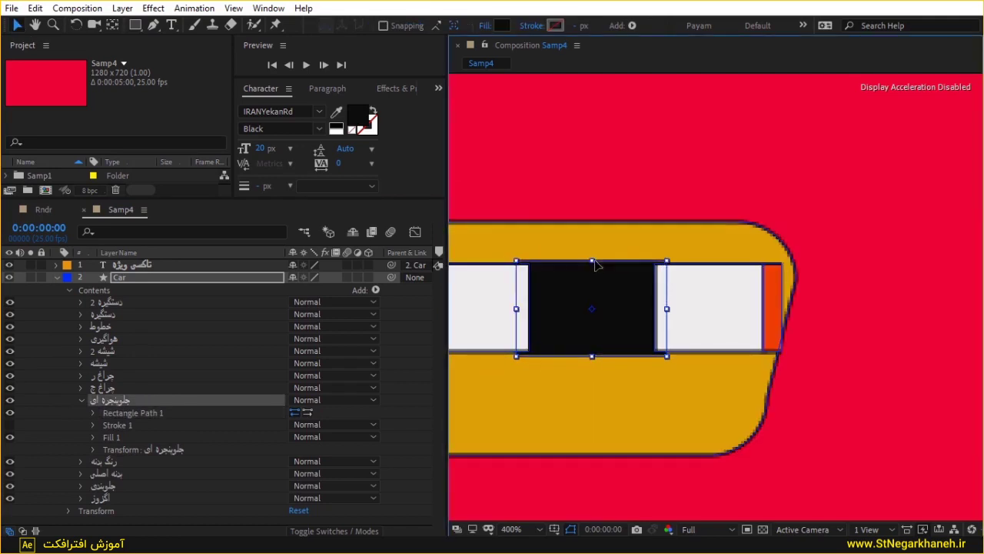
# - Deselect the grille and pan back to view the whole taxi
pyautogui.click(392, 416)
pyautogui.scroll(-2, 715, 297)
pyautogui.moveTo(809, 191)
pyautogui.mouseDown()
pyautogui.moveTo(888, 237)
pyautogui.moveTo(887, 308)
pyautogui.mouseUp()
pyautogui.scroll(-1, 740, 282)
pyautogui.press('v')
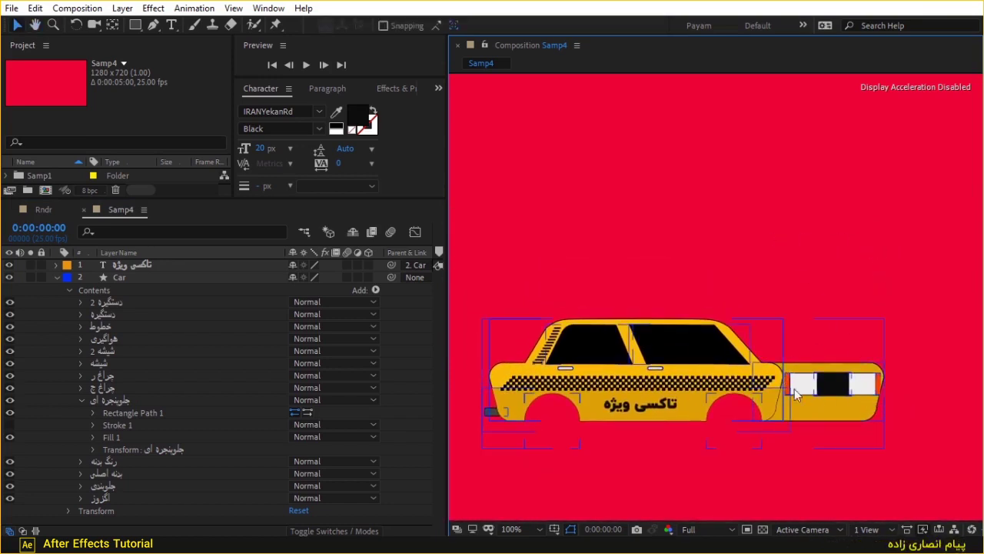
# - Convert the grille's rectangle path into an editable Bezier path
pyautogui.click(87, 412)
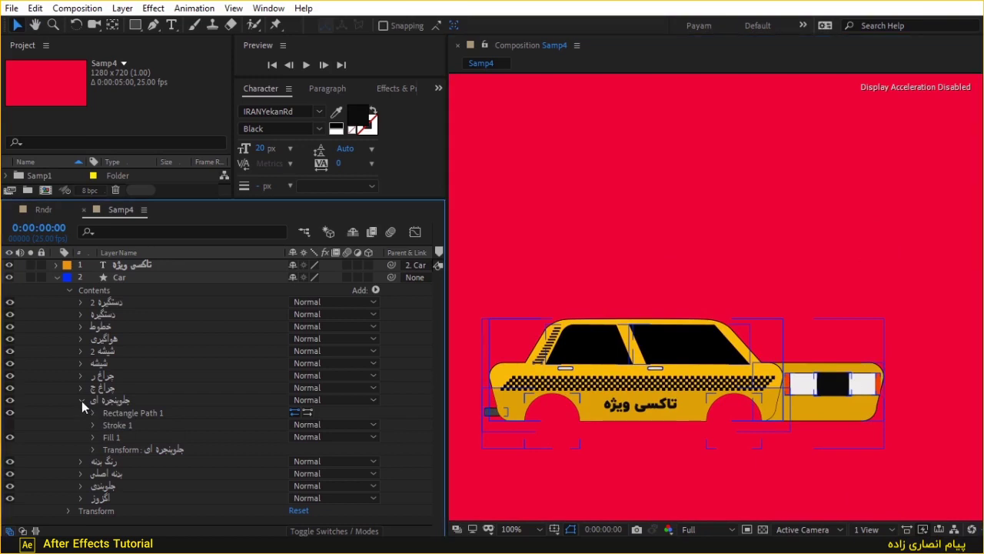
pyautogui.rightClick(134, 412)
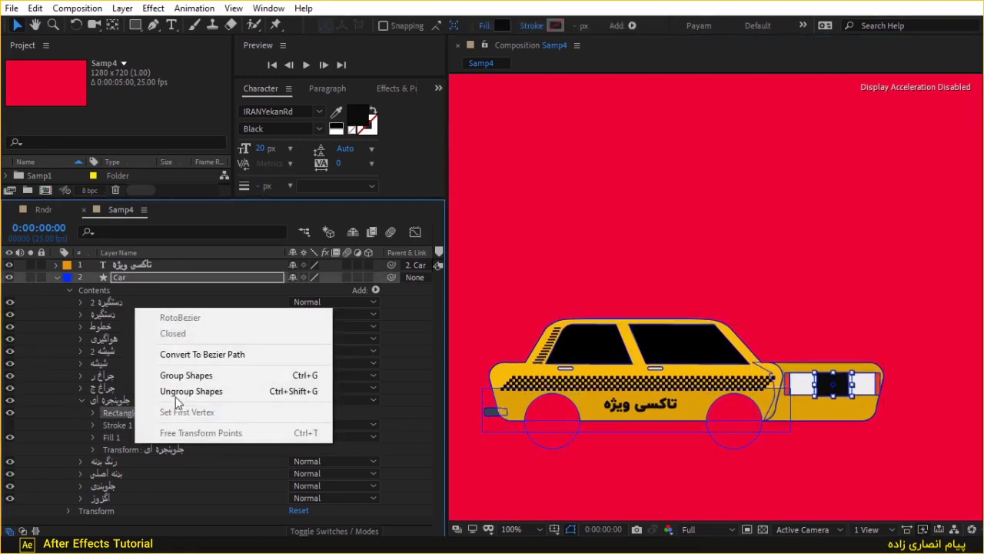
pyautogui.click(193, 352)
pyautogui.press('.')
pyautogui.moveTo(903, 376); pyautogui.dragTo(621, 248)
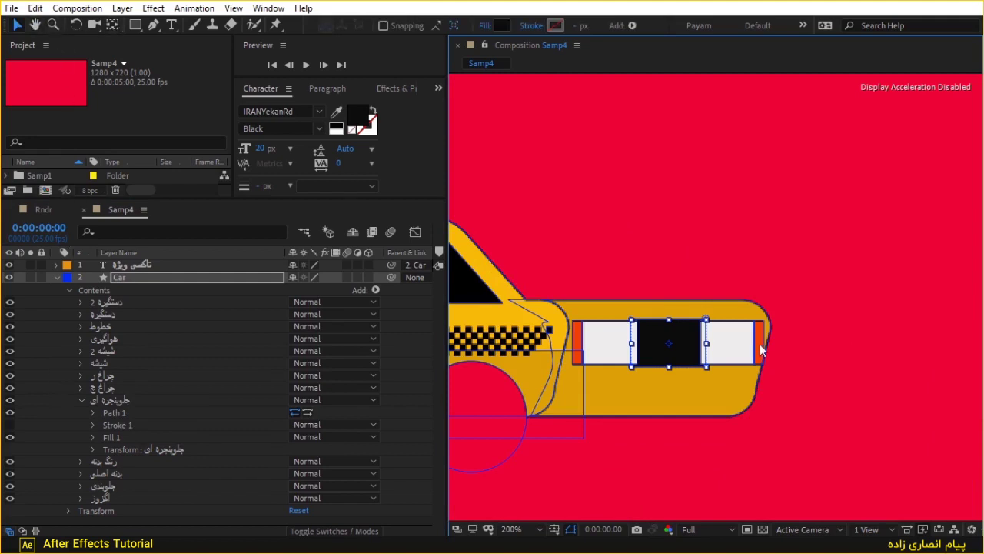
# - At 400% zoom, shift the grille path's top points right to slant it
pyautogui.click(153, 25)
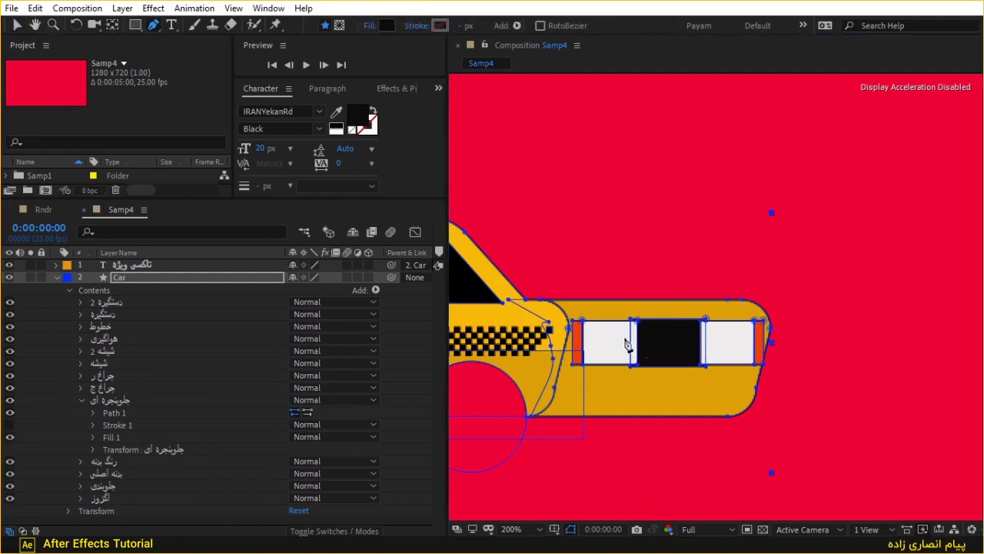
pyautogui.press('.')
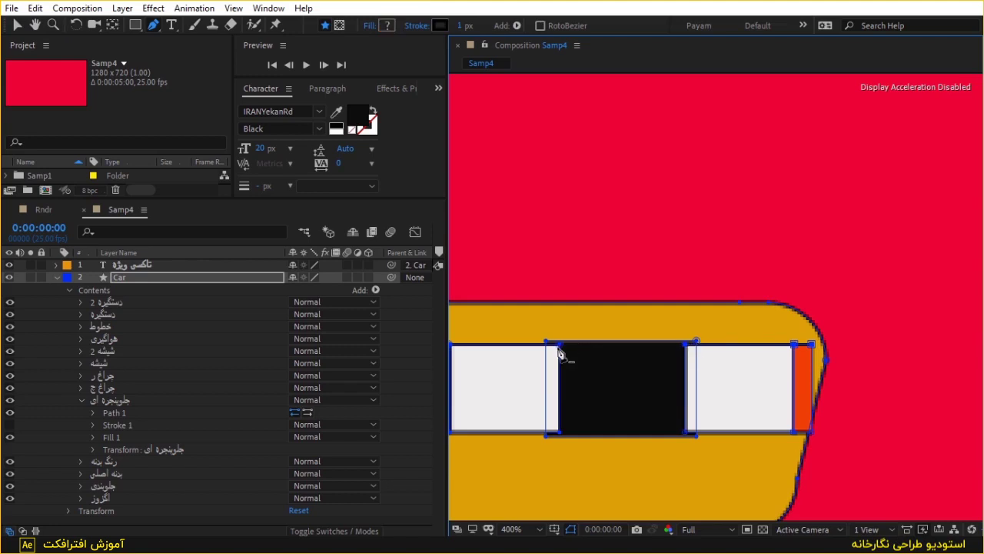
pyautogui.press(',')
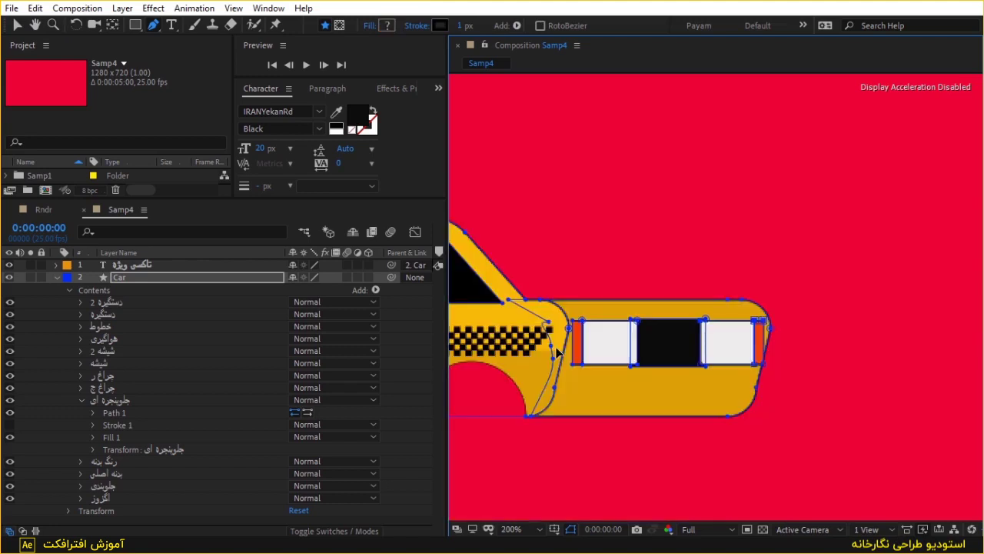
pyautogui.press('.')
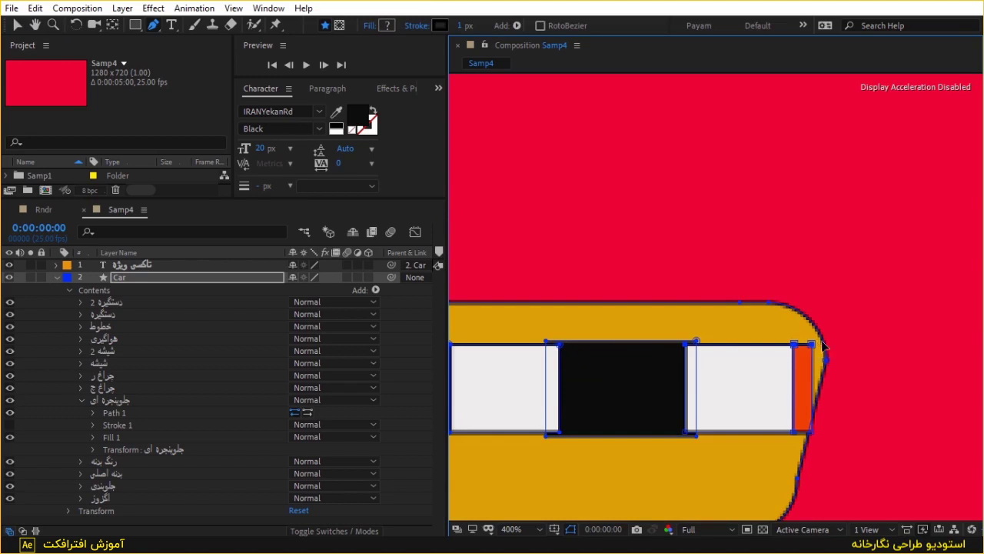
pyautogui.hscroll(-1, 659, 351)
pyautogui.hscroll(-2, 576, 351)
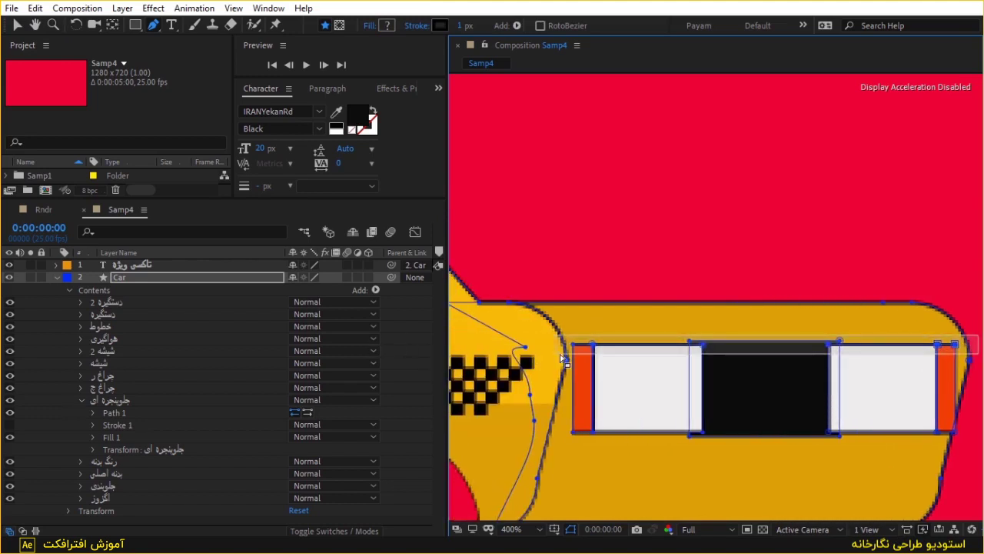
pyautogui.moveTo(573, 344); pyautogui.dragTo(596, 347)
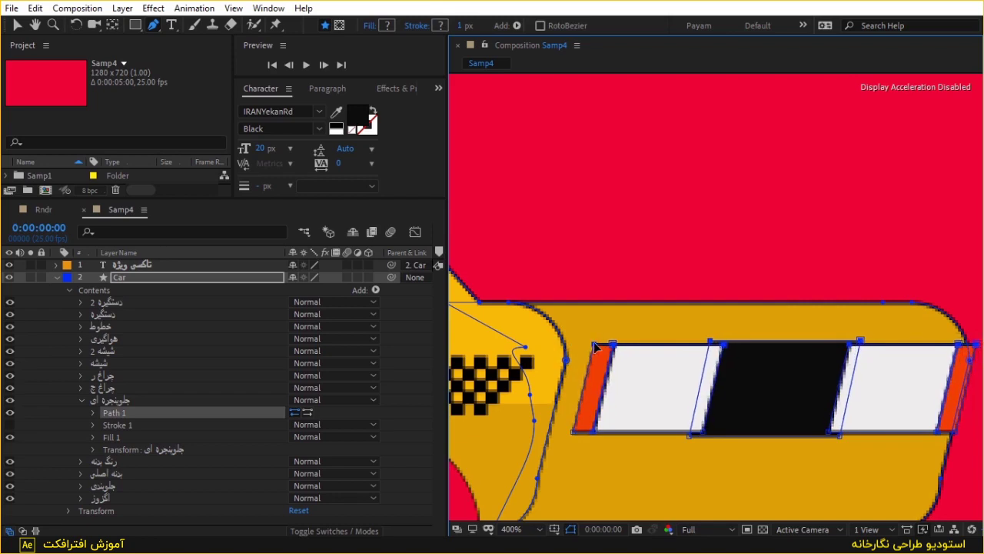
pyautogui.scroll(-2, 698, 370)
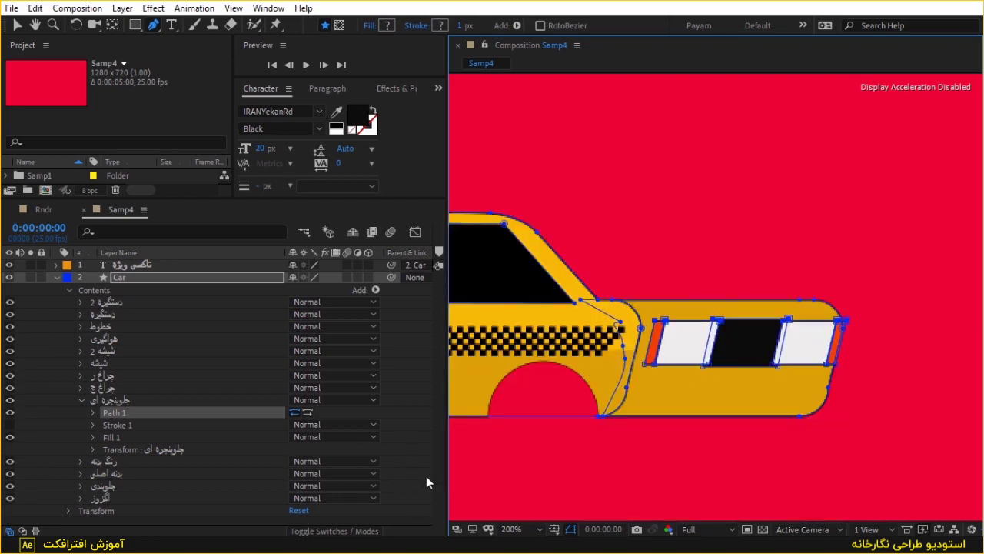
pyautogui.scroll(-2, 800, 358)
pyautogui.scroll(-2, 711, 329)
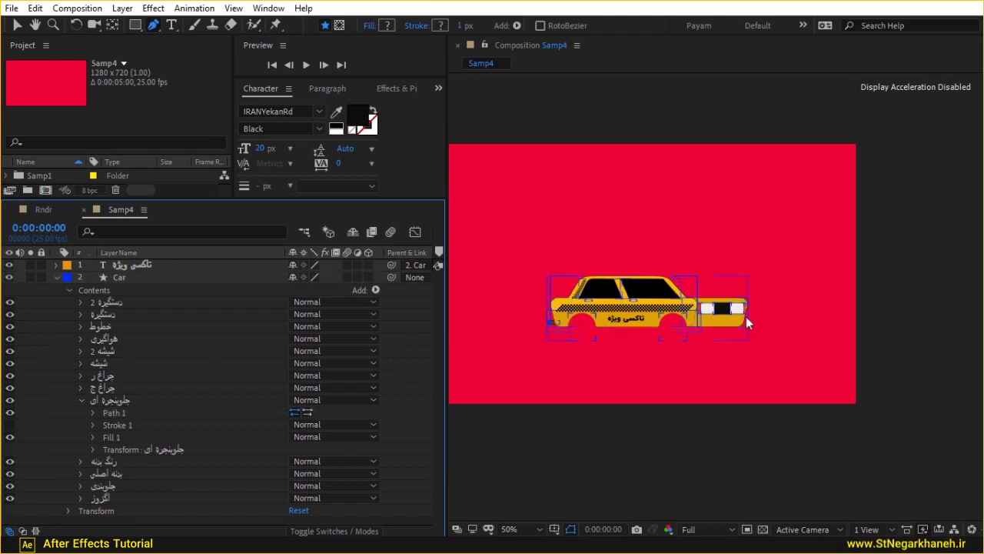
# - Zoom to 200% on the taxi's nose, then expand the چراغ ج group and select Rectangle 1
pyautogui.press('.')
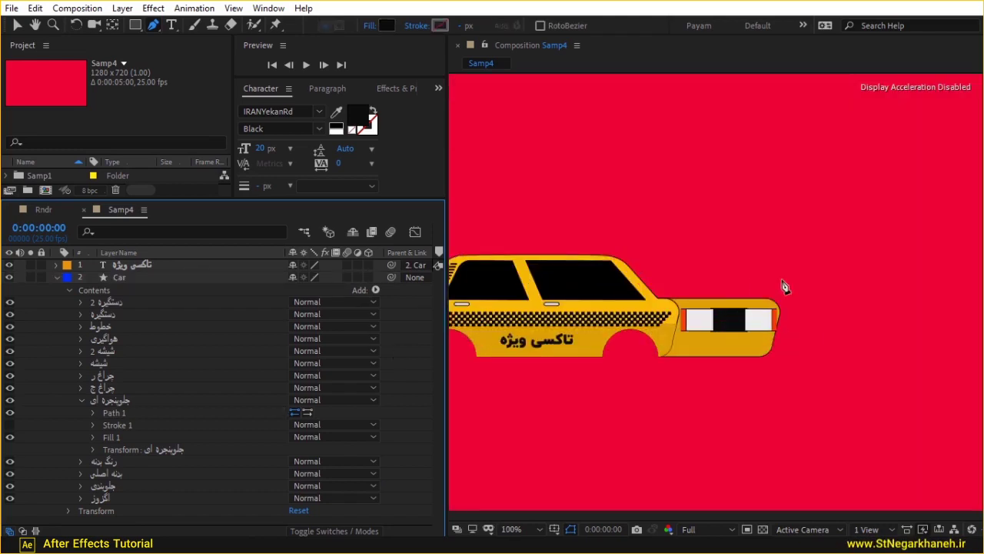
pyautogui.press('.')
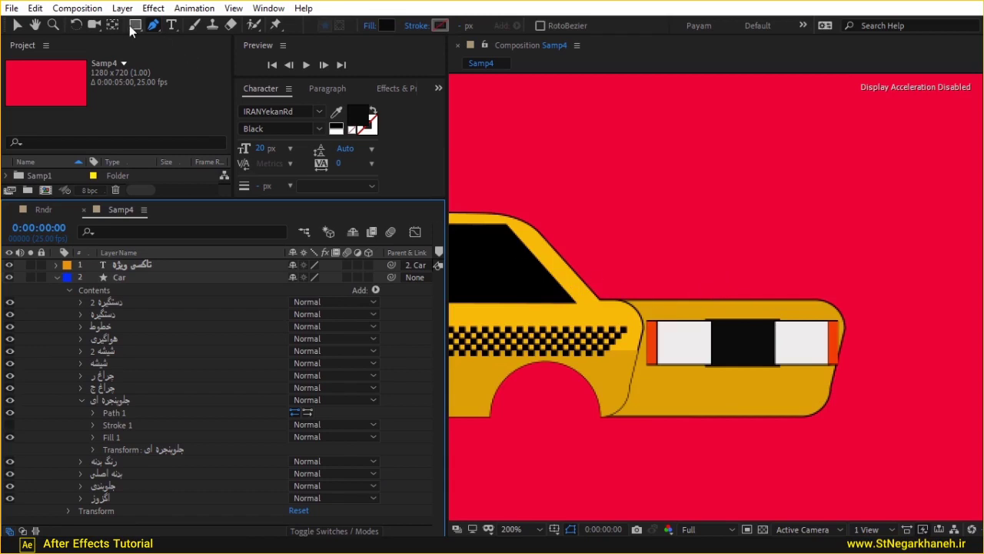
pyautogui.moveTo(733, 290)
pyautogui.mouseDown()
pyautogui.moveTo(875, 264)
pyautogui.moveTo(934, 367)
pyautogui.mouseUp()
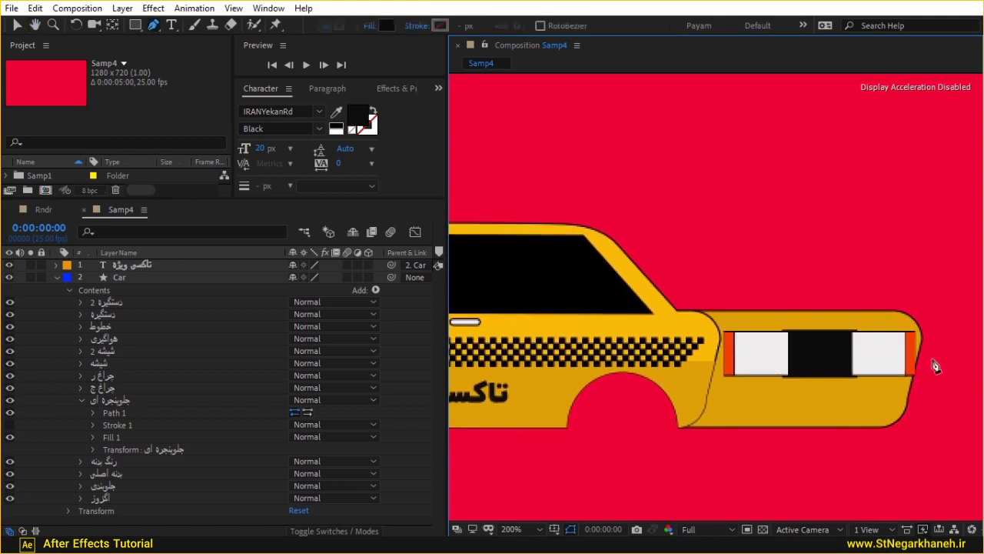
pyautogui.click(231, 359)
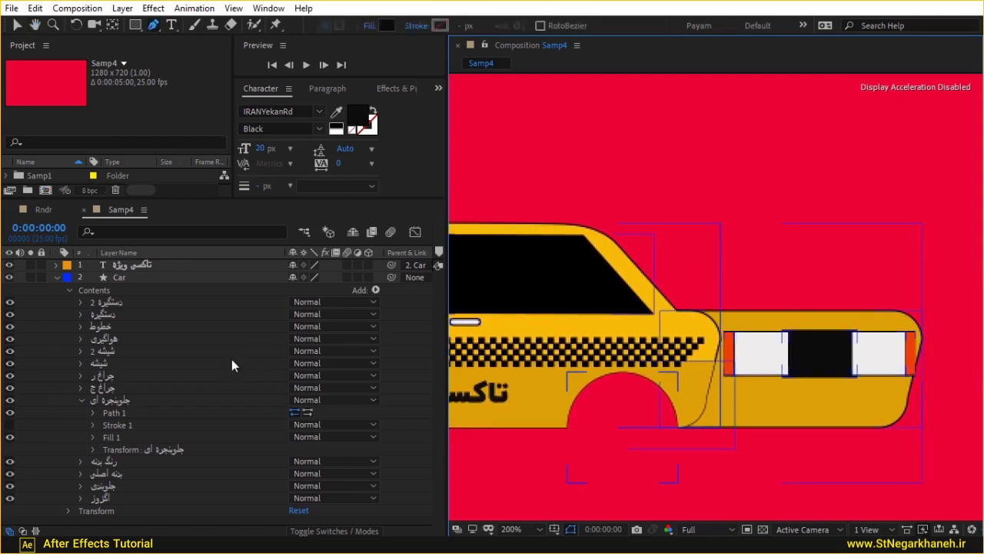
pyautogui.click(81, 402)
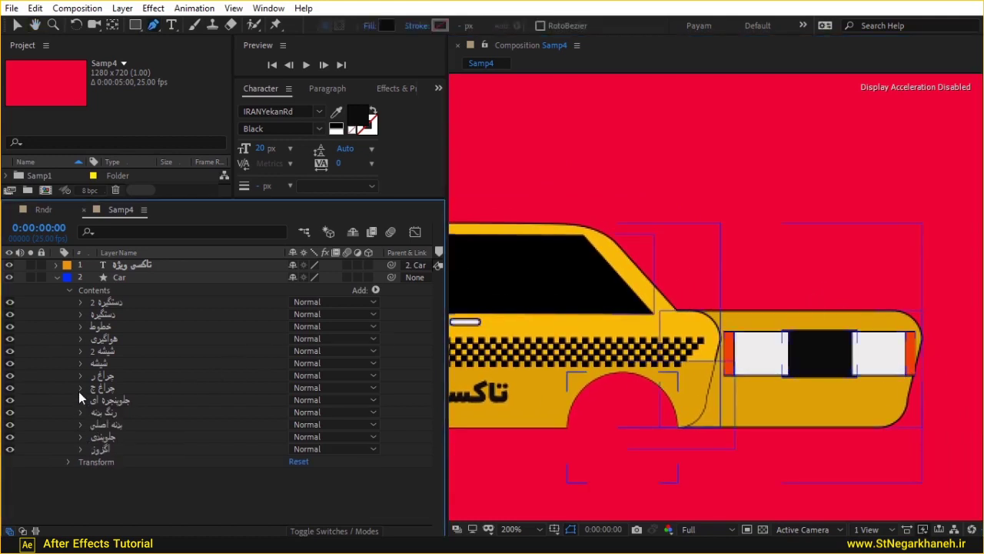
pyautogui.click(78, 390)
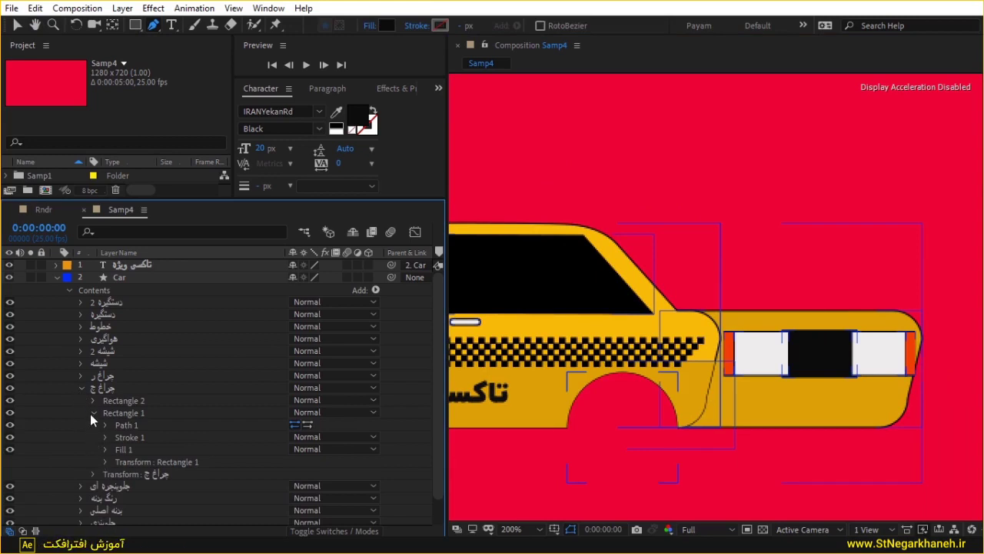
pyautogui.click(119, 415)
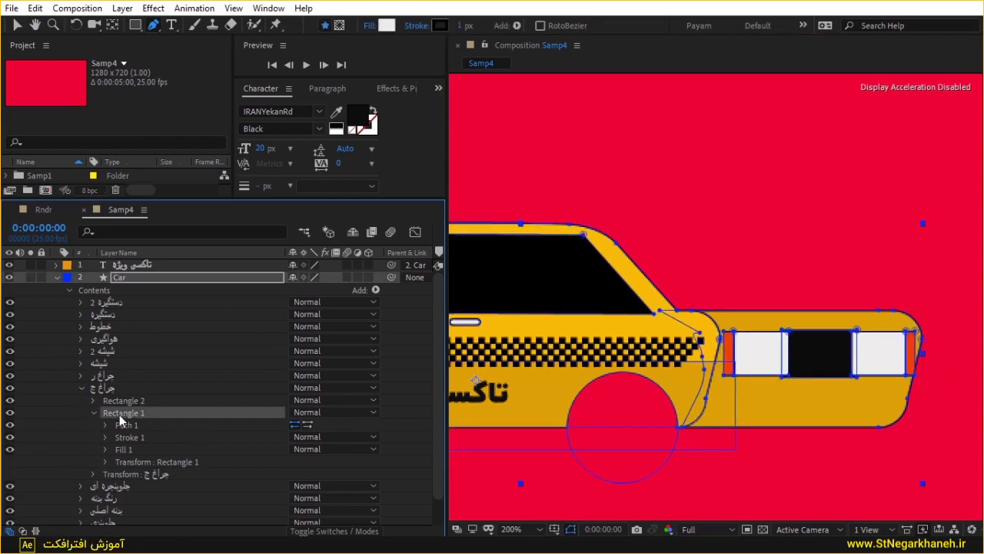
# - Rename Rectangle 2, the orange side strip, with a new Persian name
pyautogui.click(17, 26)
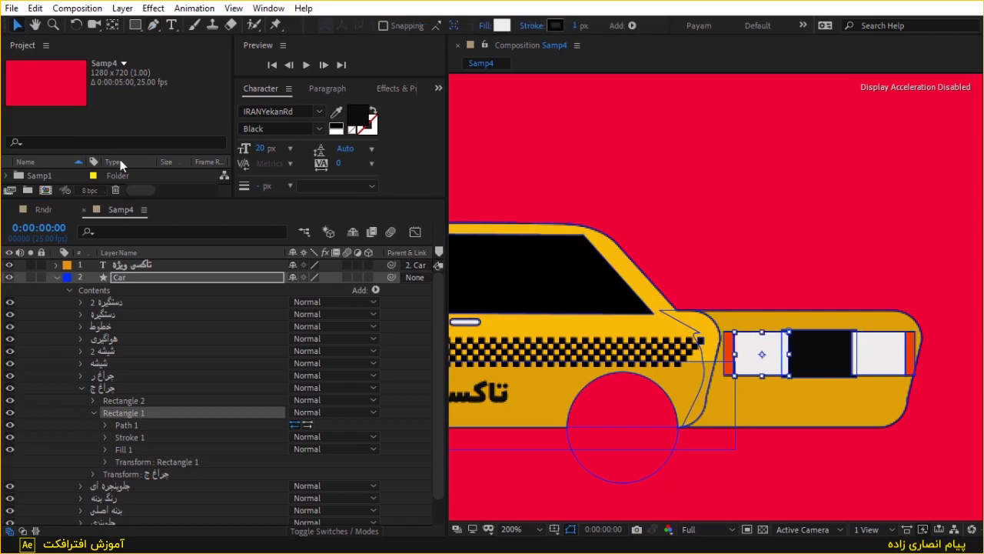
pyautogui.click(129, 400)
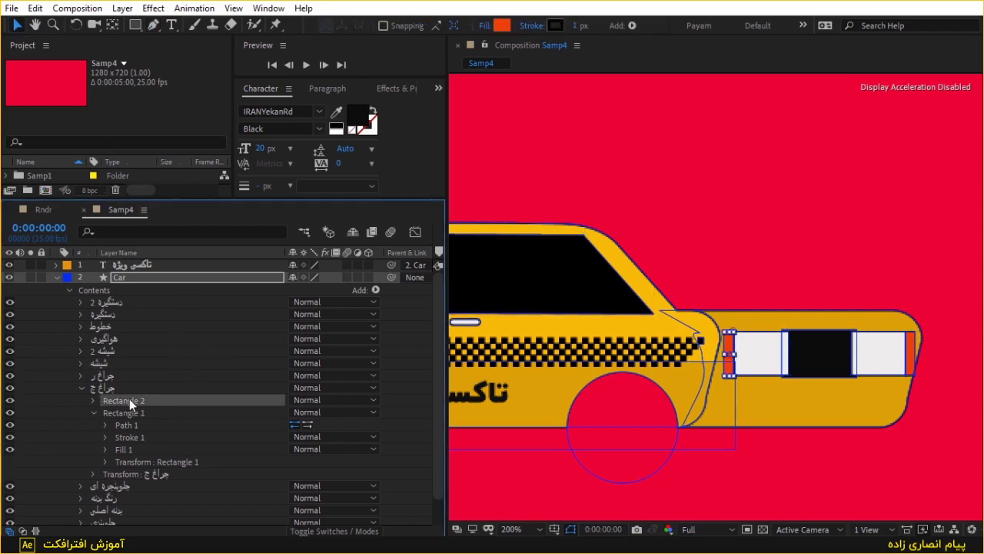
pyautogui.press('Return')
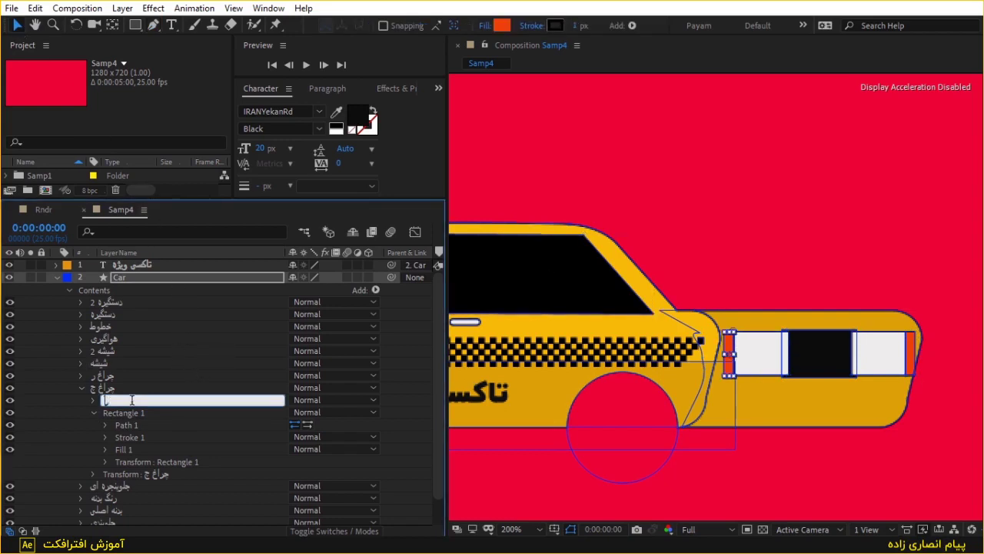
pyautogui.write('راهنما')
pyautogui.press('Return')
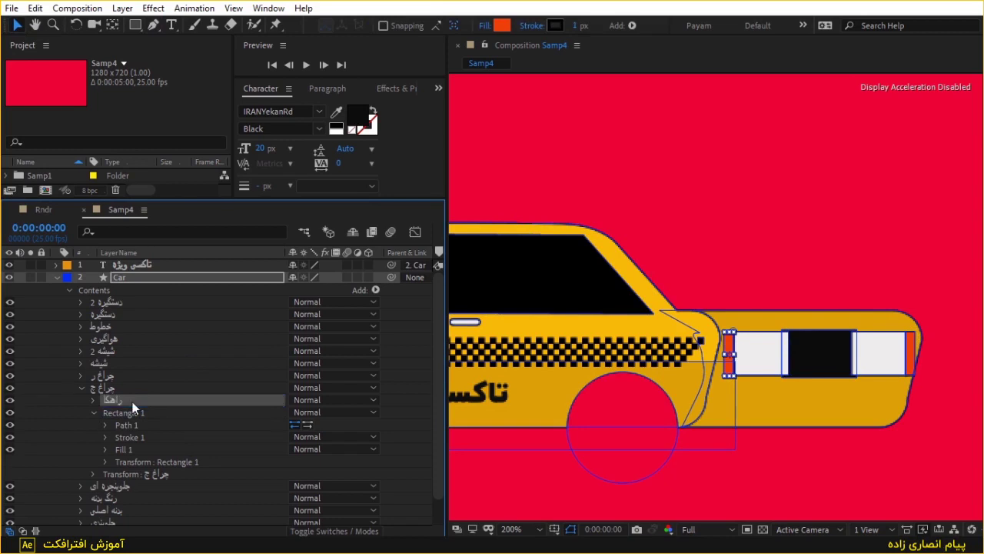
pyautogui.press('Return')
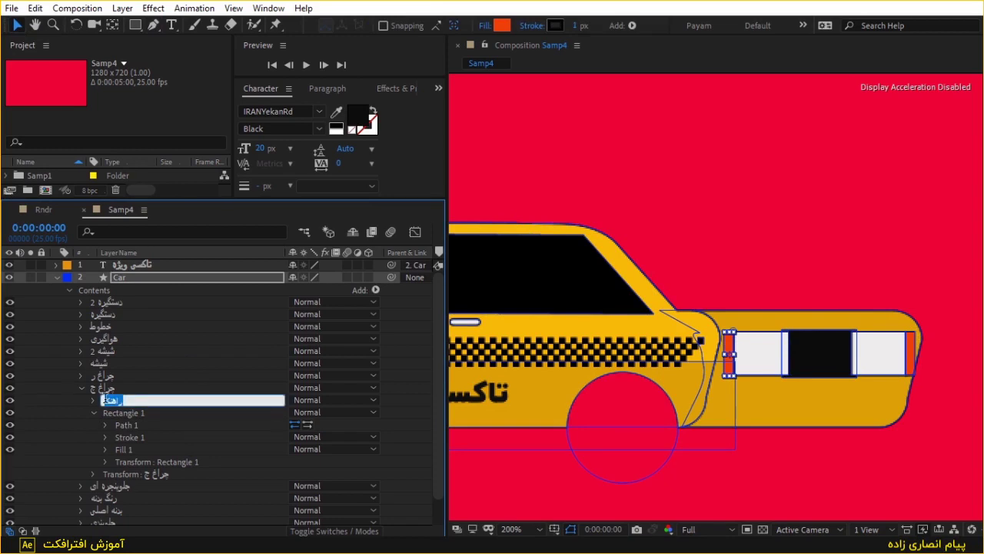
pyautogui.write('راها')
pyautogui.press('Return')
# - Lower the orange strip's Transform opacity, then collapse the چراغ ج group
pyautogui.click(93, 412)
pyautogui.click(93, 401)
pyautogui.click(105, 448)
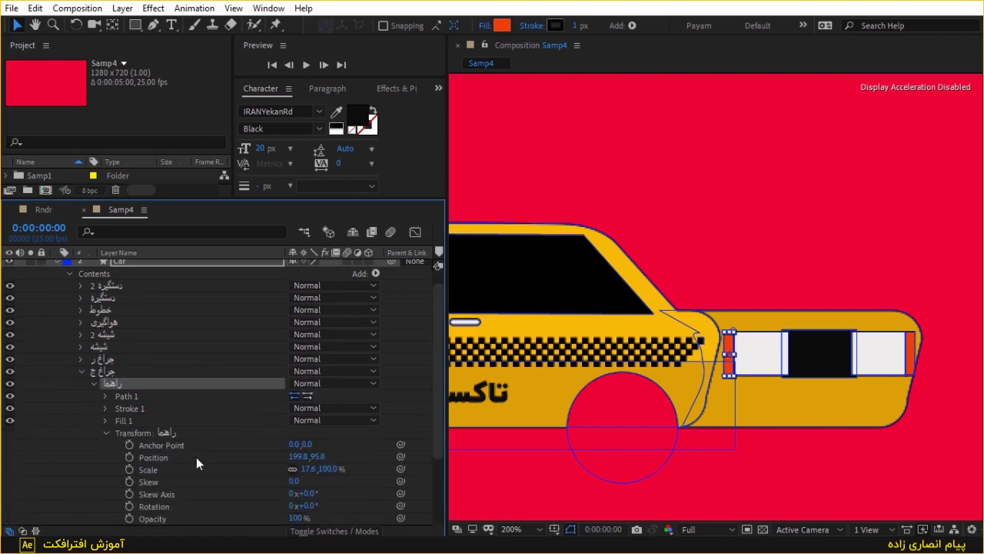
pyautogui.moveTo(297, 518)
pyautogui.mouseDown()
pyautogui.moveTo(239, 495)
pyautogui.moveTo(465, 495)
pyautogui.mouseUp()
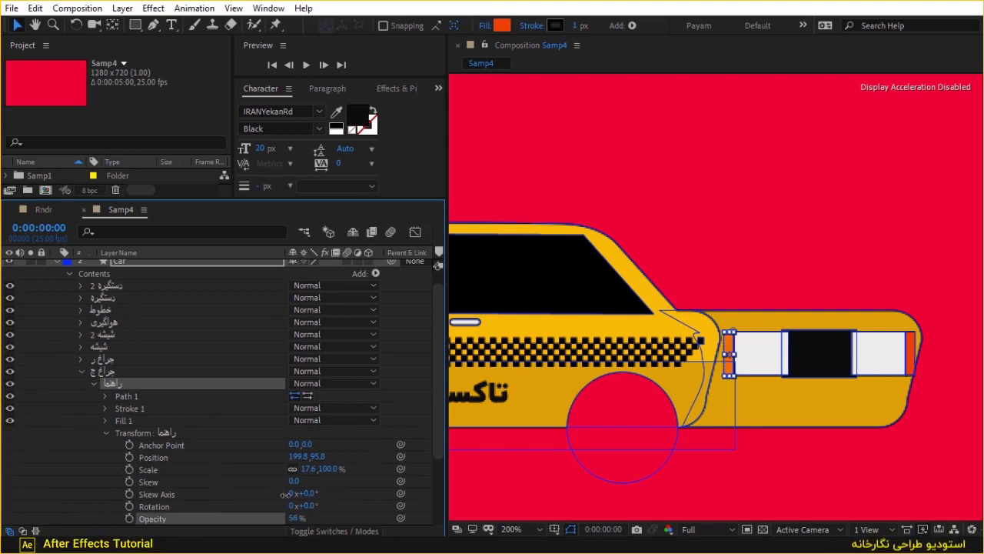
pyautogui.click(80, 371)
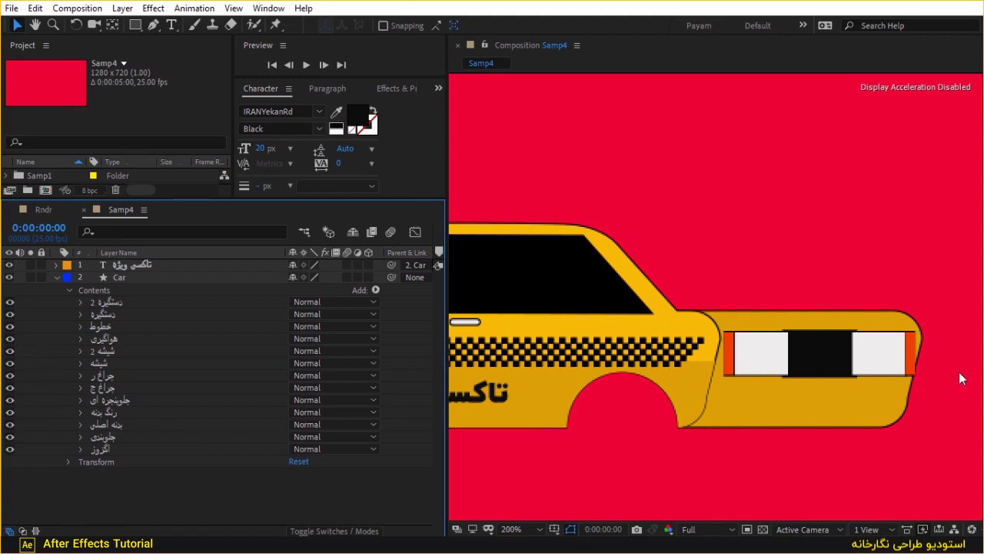
# - Draw a black rounded-rectangle bumper bar across the taxi's lower front inside the Car layer
pyautogui.click(135, 25)
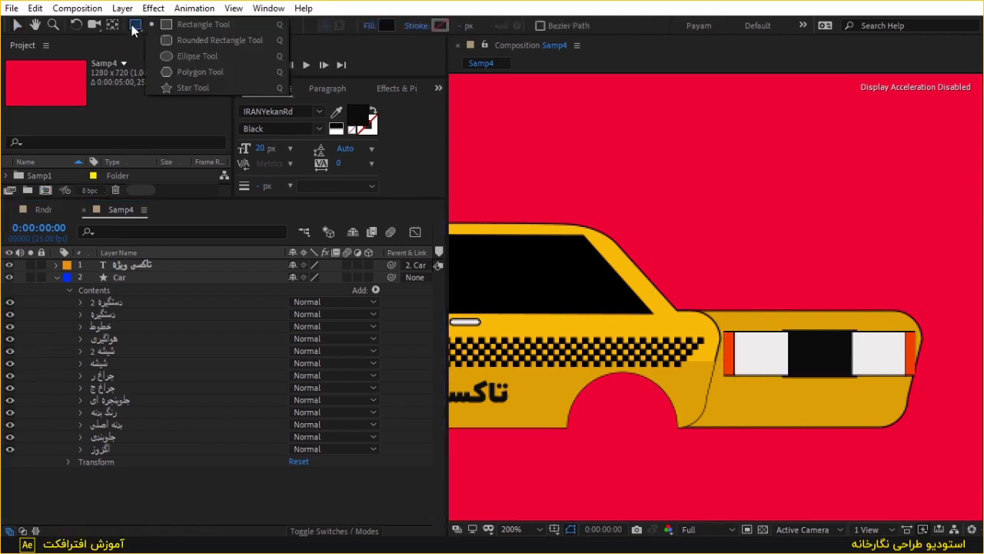
pyautogui.click(189, 46)
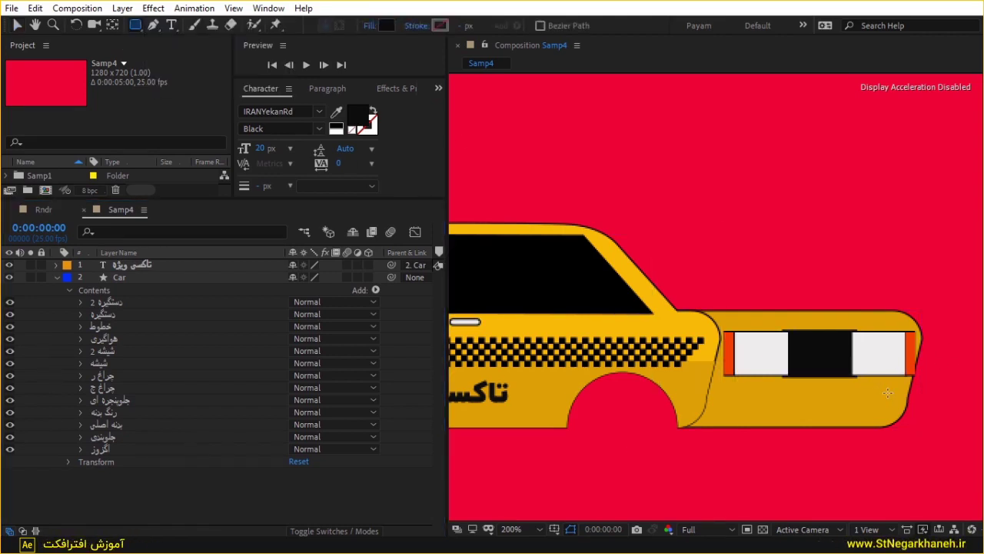
pyautogui.moveTo(920, 393); pyautogui.dragTo(680, 416)
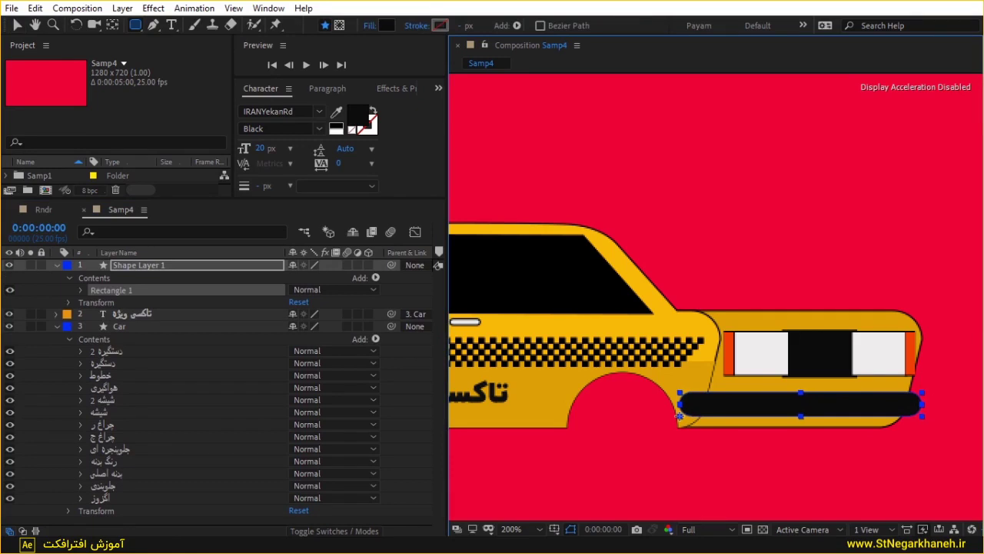
pyautogui.press('Delete')
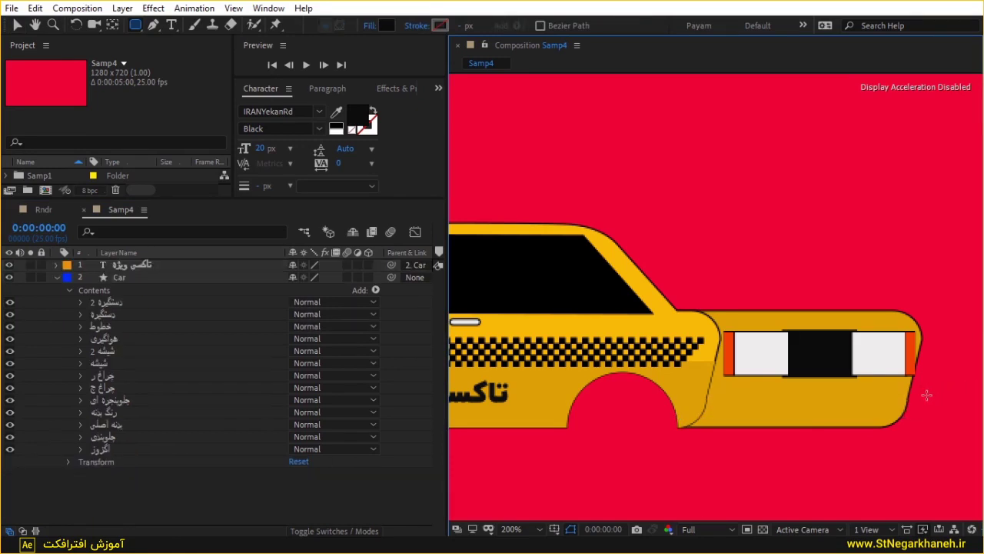
pyautogui.moveTo(931, 393); pyautogui.dragTo(680, 416)
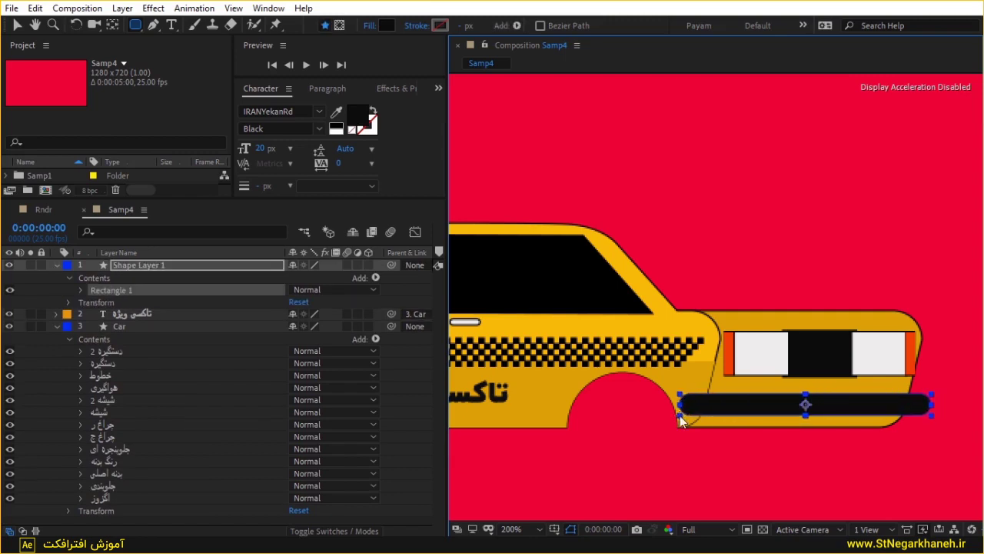
pyautogui.press('Delete')
pyautogui.click(146, 279)
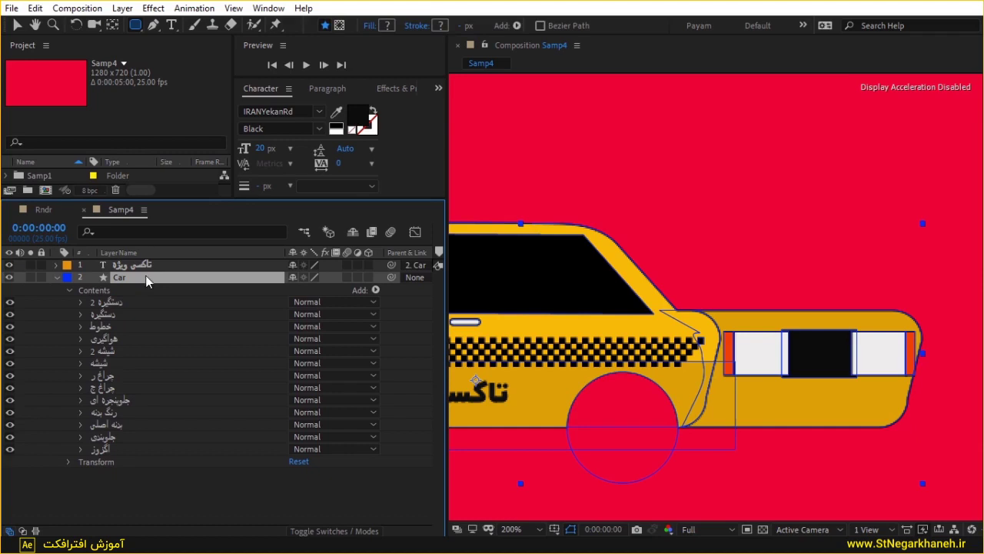
pyautogui.moveTo(925, 397); pyautogui.dragTo(681, 417)
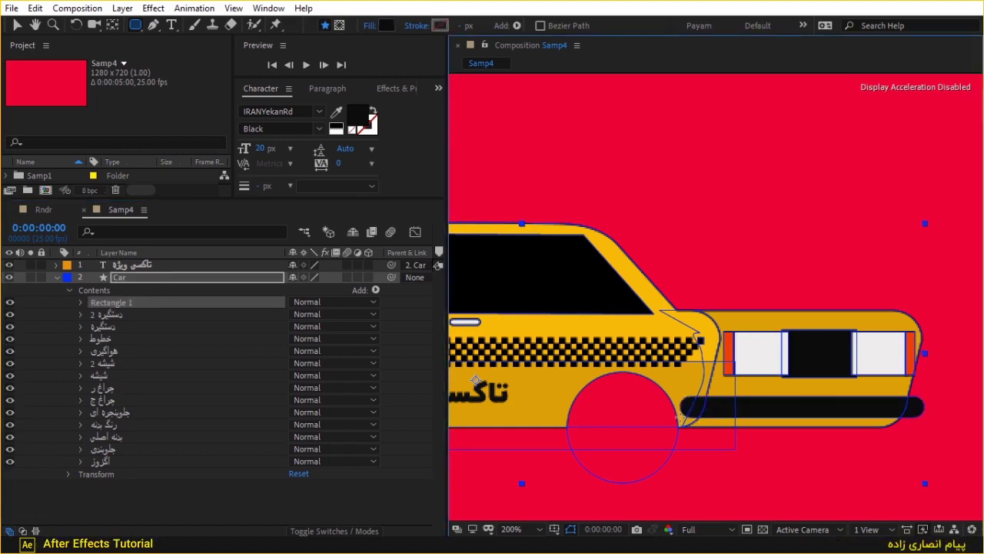
pyautogui.hotkey('ctrl', 'z')
pyautogui.moveTo(925, 393); pyautogui.dragTo(679, 415)
# - Rename the bumper group to سپر and select its rectangle path
pyautogui.click(115, 306)
pyautogui.press('Return')
pyautogui.write('ر')
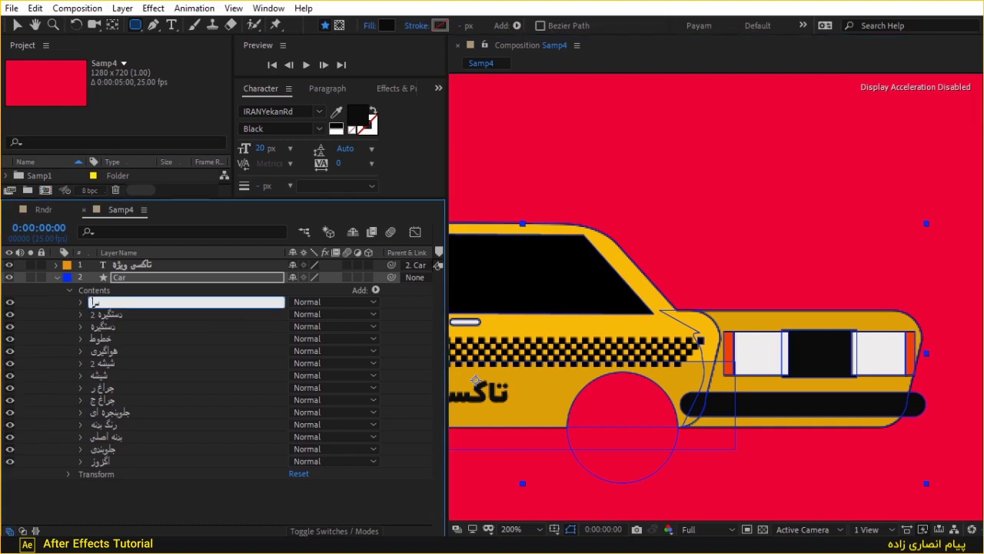
pyautogui.write('پر')
pyautogui.press('Return')
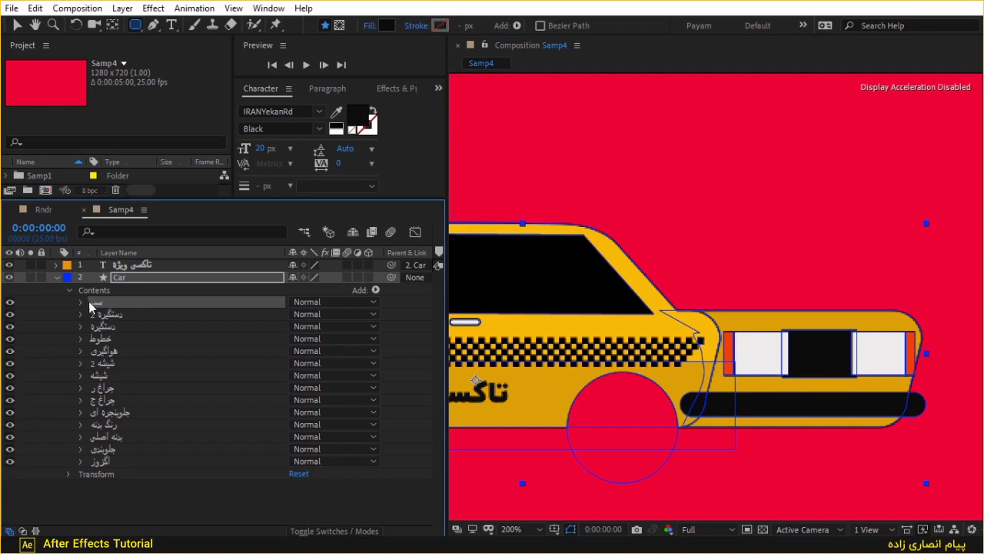
pyautogui.press('Return')
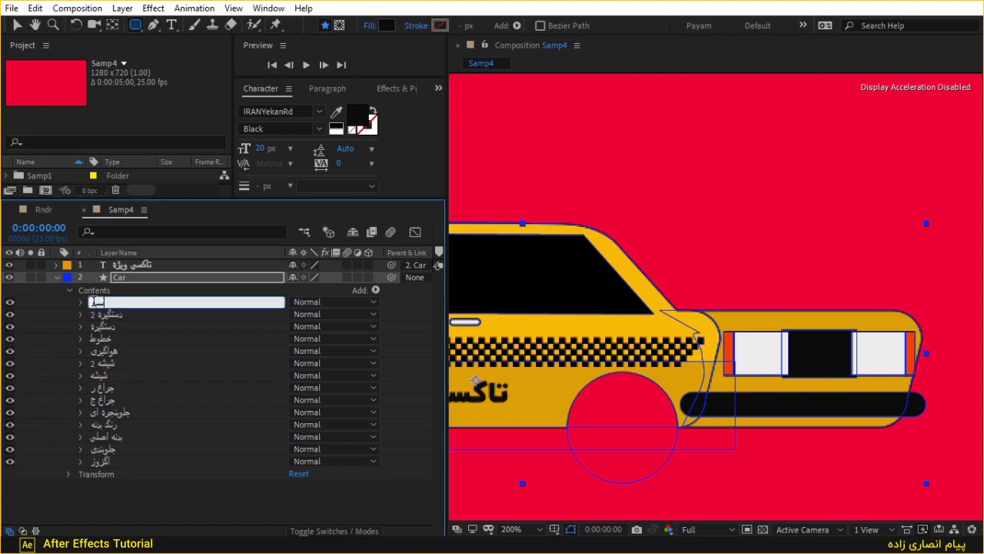
pyautogui.press('Return')
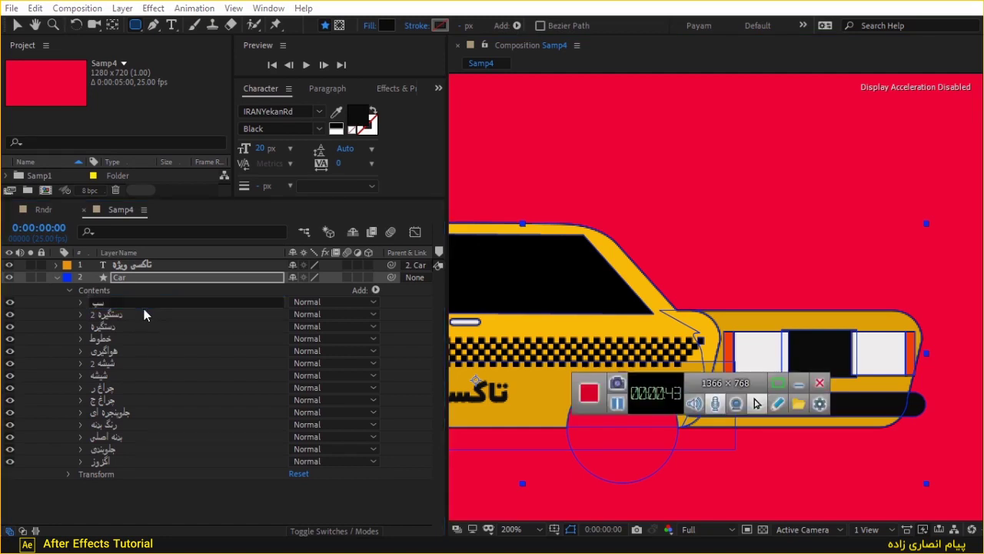
pyautogui.click(801, 383)
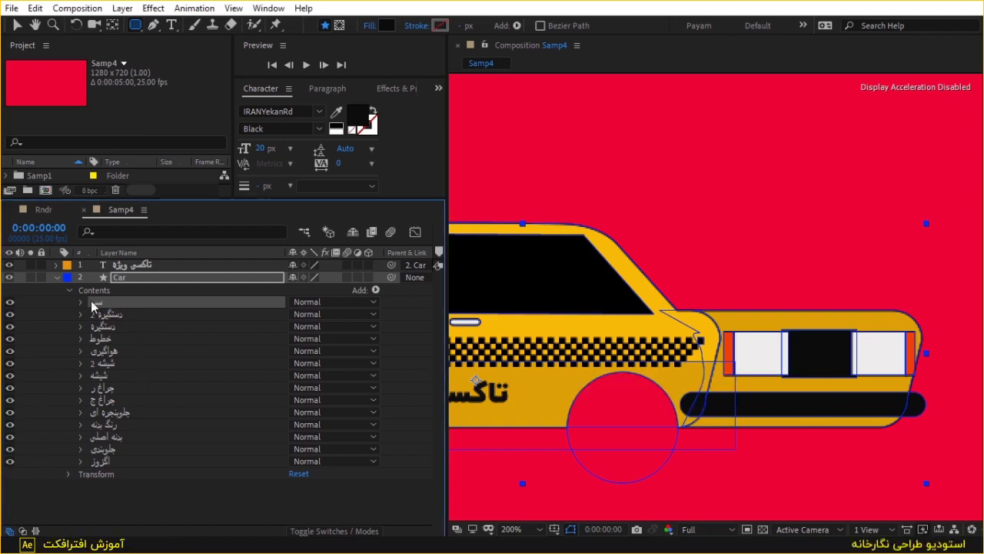
pyautogui.press('Return')
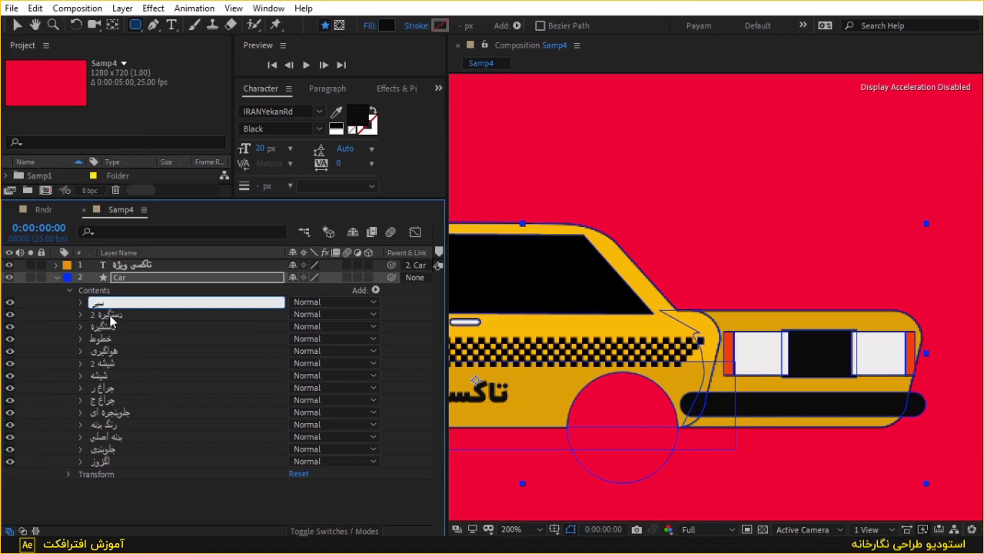
pyautogui.press('Return')
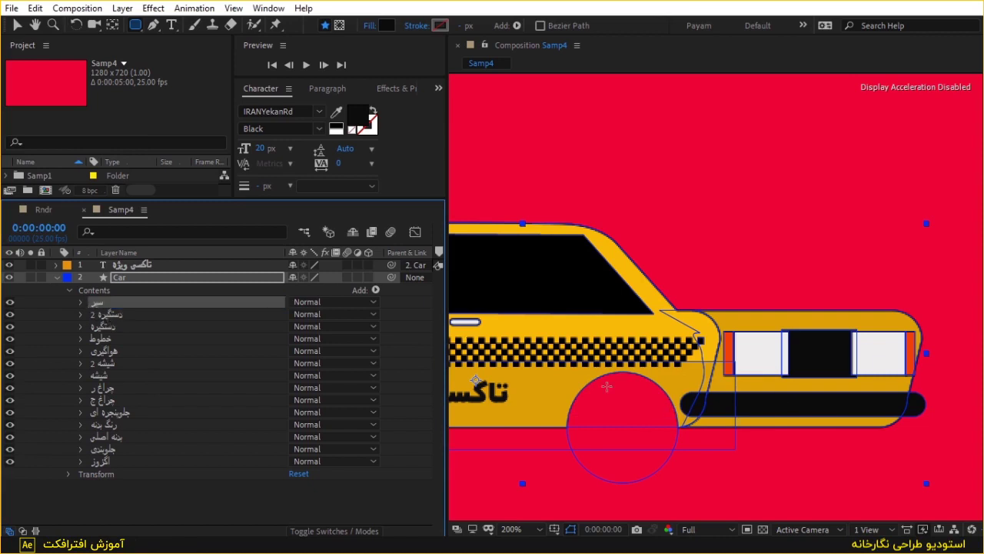
pyautogui.click(81, 302)
pyautogui.click(143, 315)
# - Convert the bumper's Rectangle Path 1 into an editable Bezier path
pyautogui.rightClick(151, 320)
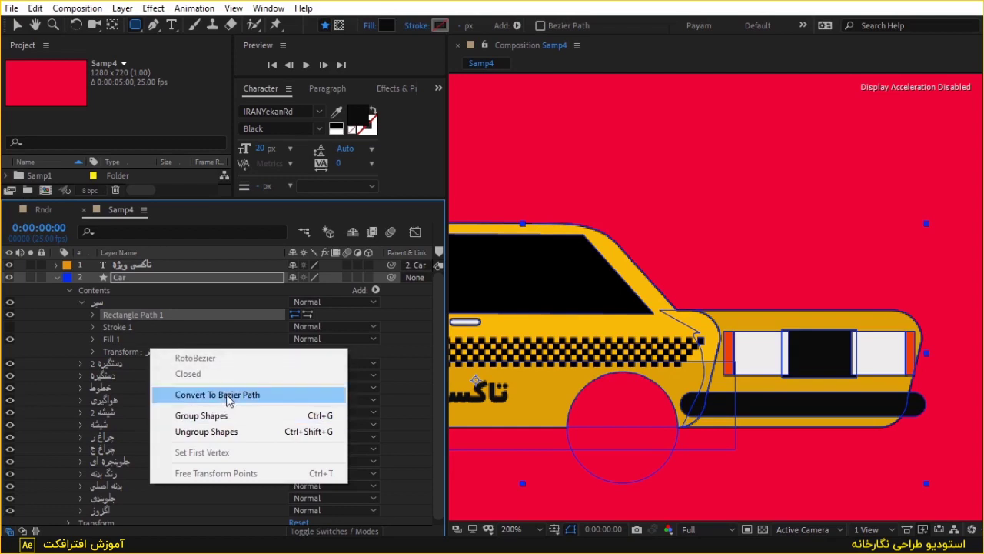
pyautogui.click(131, 320)
pyautogui.click(94, 315)
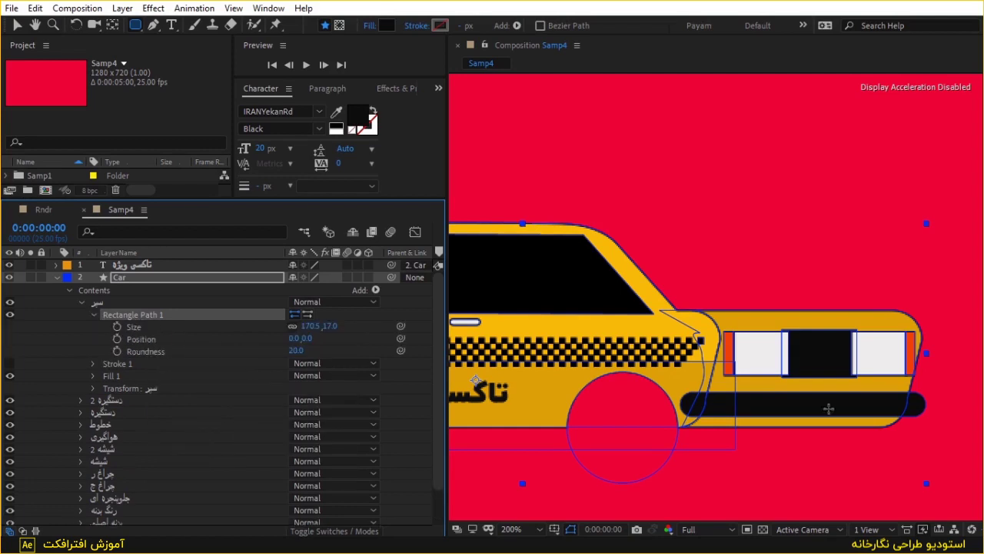
pyautogui.press('.')
pyautogui.press('.')
pyautogui.click(146, 352)
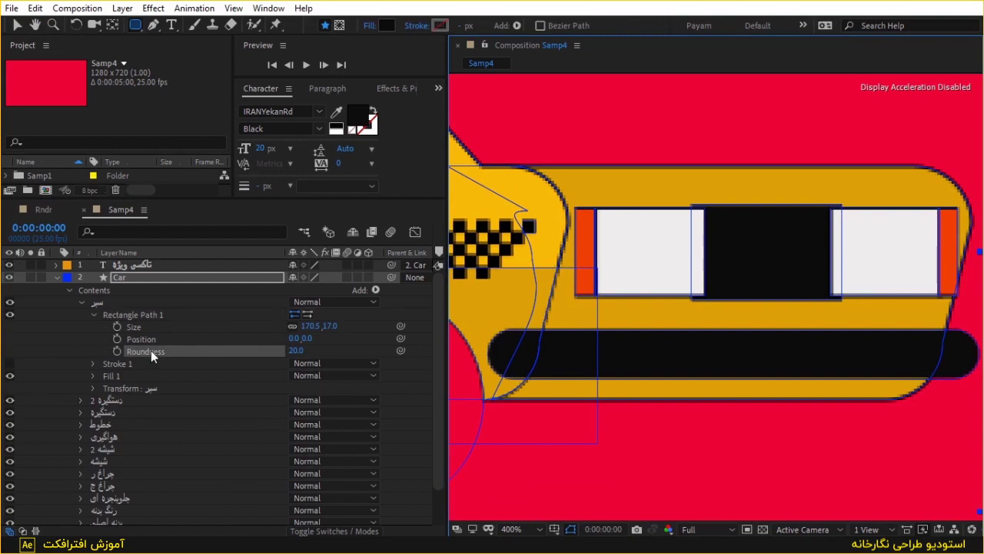
pyautogui.click(296, 350)
pyautogui.write('5')
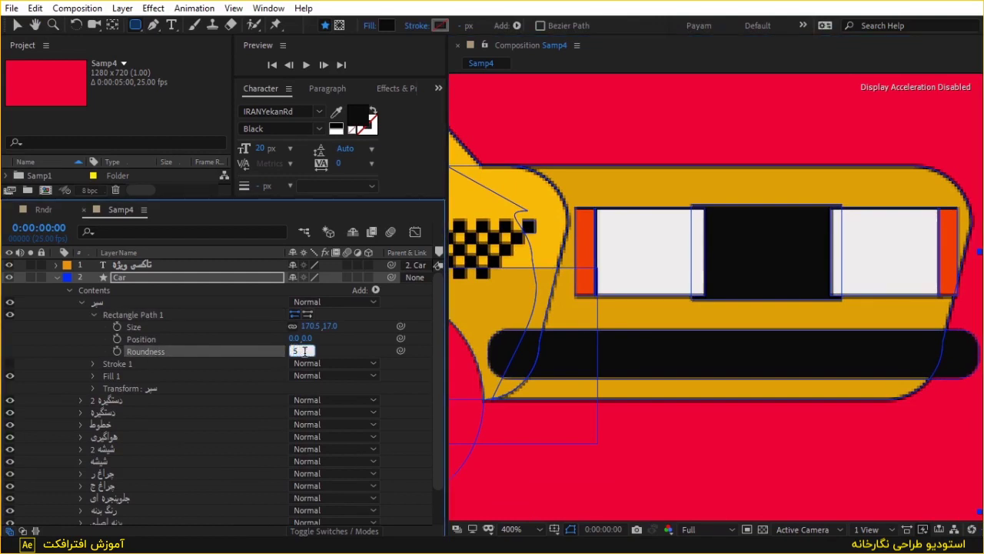
pyautogui.rightClick(140, 315)
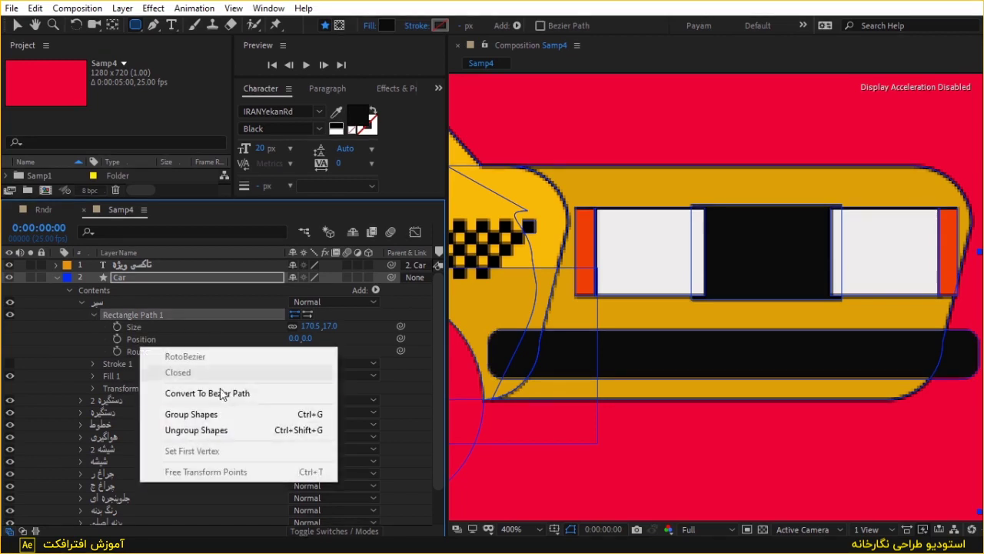
pyautogui.click(221, 394)
# - Nudge the bumper's end vertices so they follow the taxi's nose contour
pyautogui.click(153, 25)
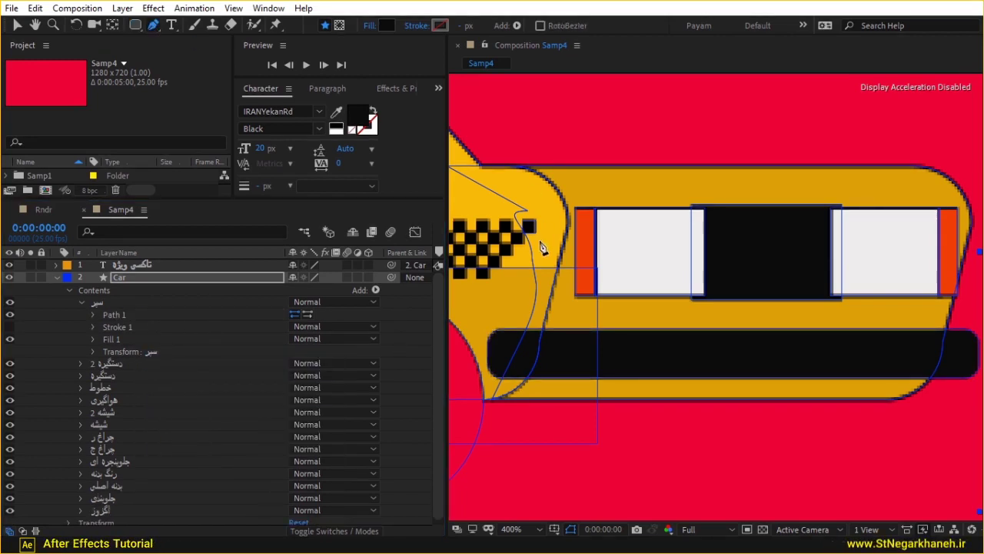
pyautogui.click(117, 314)
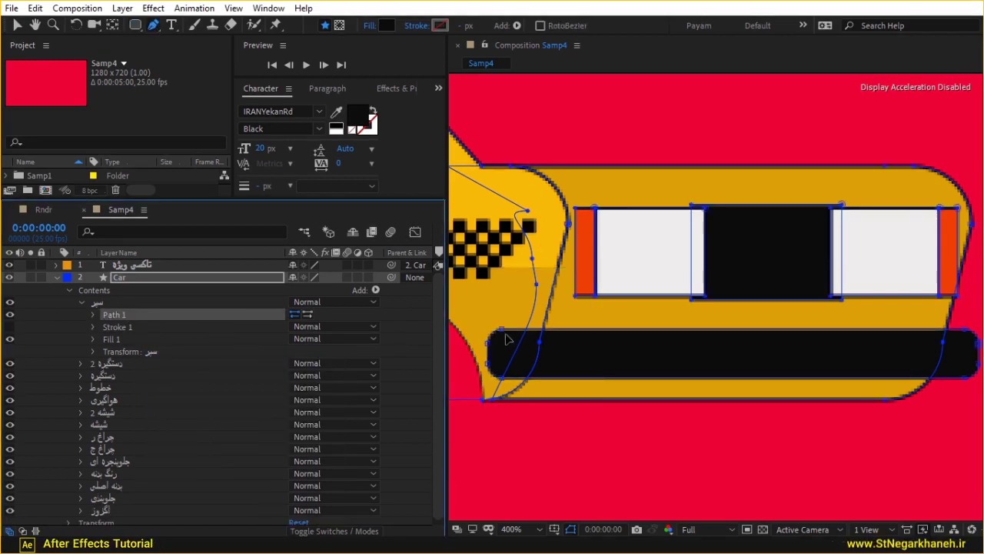
pyautogui.moveTo(512, 317)
pyautogui.mouseDown()
pyautogui.moveTo(481, 350)
pyautogui.moveTo(486, 344)
pyautogui.mouseUp()
pyautogui.press('Right')
pyautogui.press('Right')
pyautogui.press('Right')
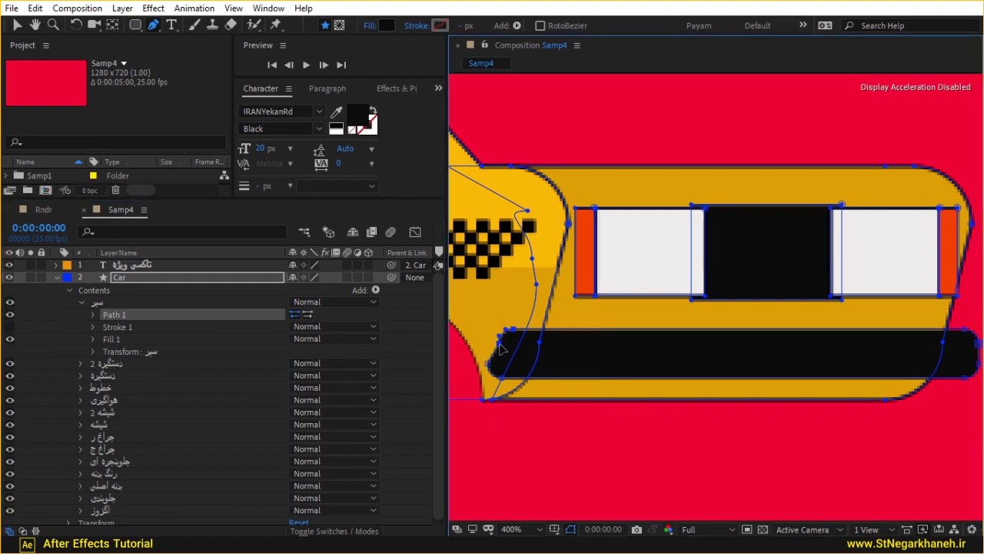
pyautogui.press('Right')
pyautogui.click(493, 363)
pyautogui.moveTo(758, 300); pyautogui.dragTo(536, 281)
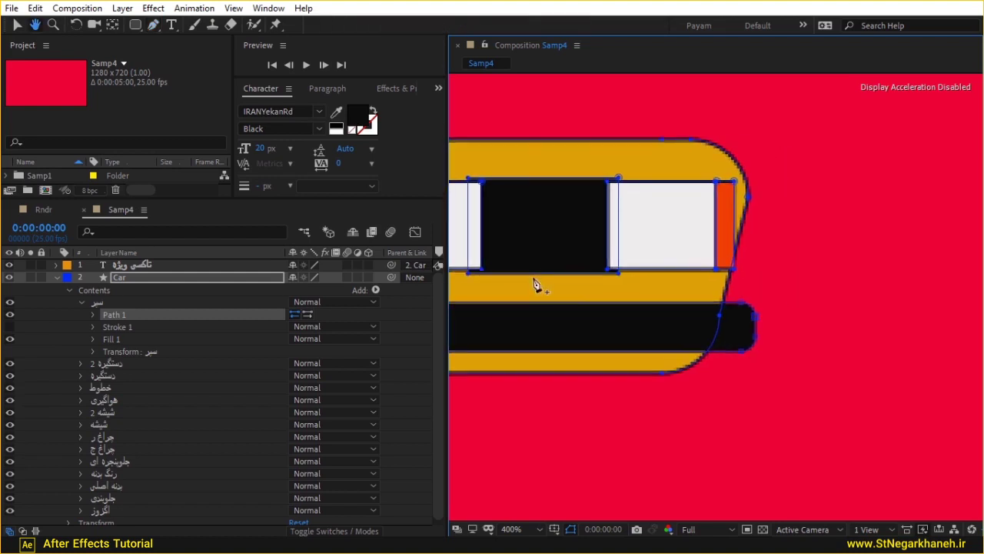
pyautogui.click(748, 352)
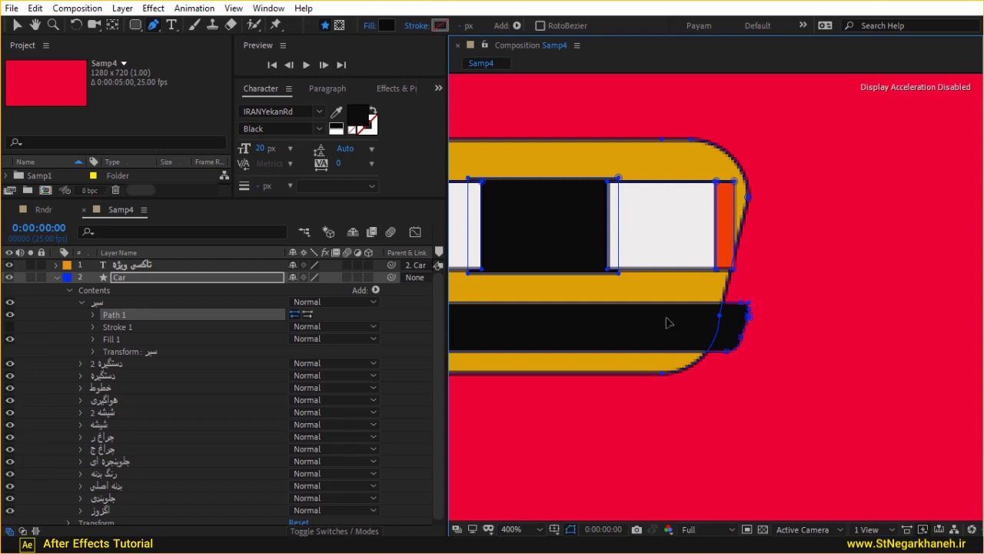
pyautogui.moveTo(669, 323); pyautogui.dragTo(952, 291)
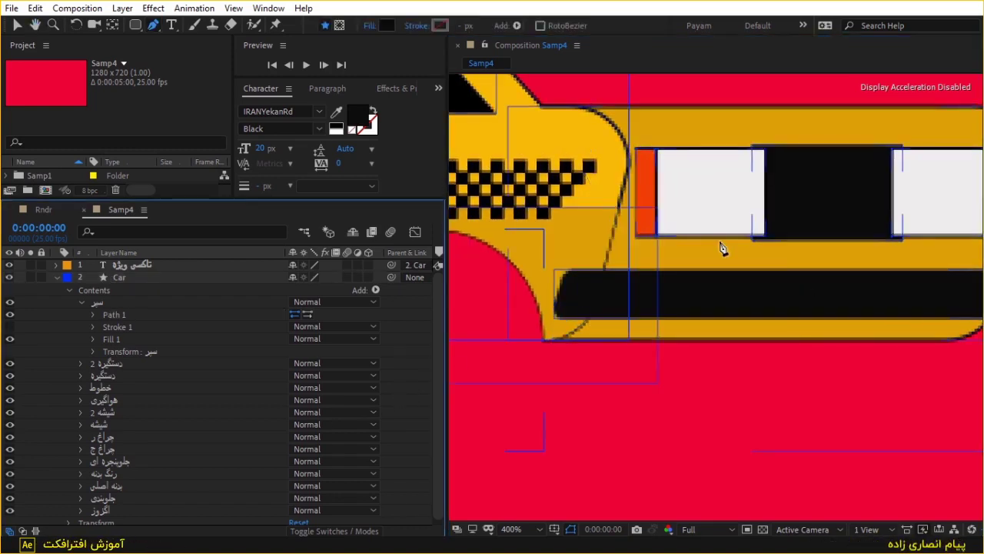
pyautogui.press(',')
pyautogui.press(',')
pyautogui.click(142, 327)
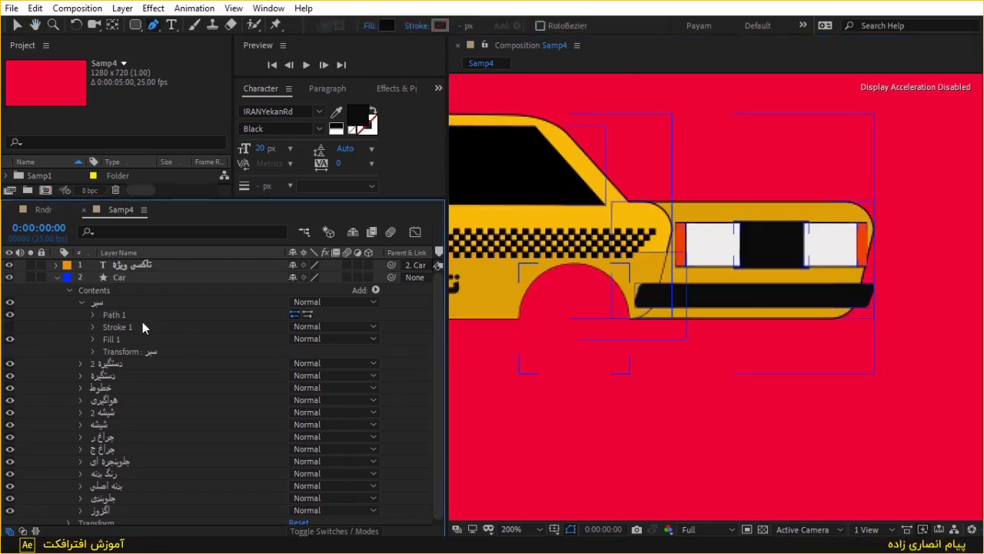
# - Draw a small rounded rectangle over the bumper and move it into the سپر group
pyautogui.click(105, 301)
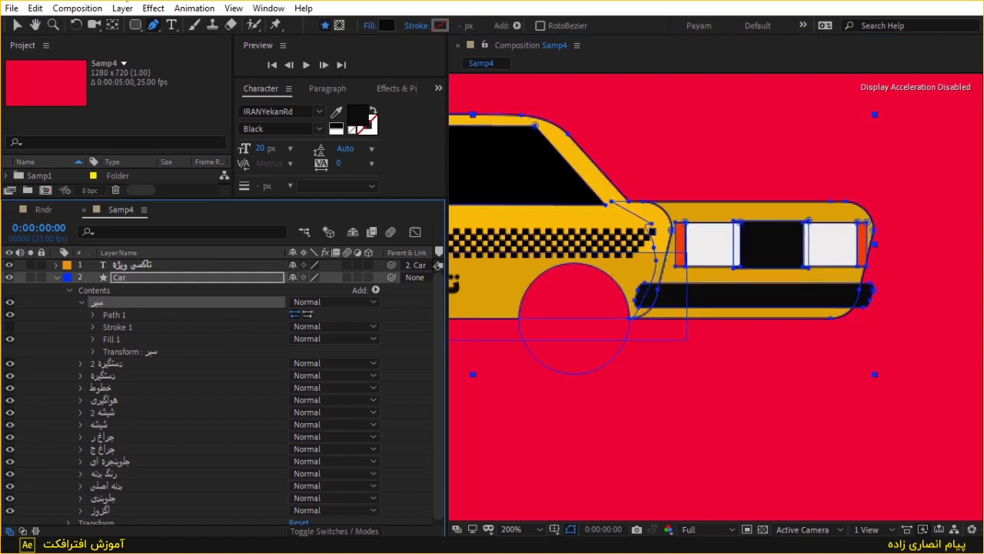
pyautogui.click(134, 25)
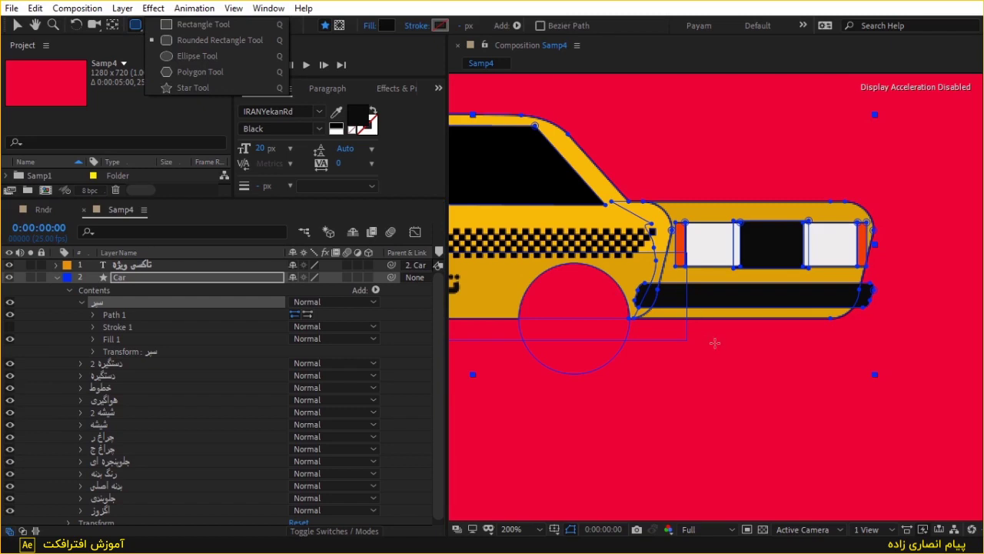
pyautogui.scroll(3, 715, 343)
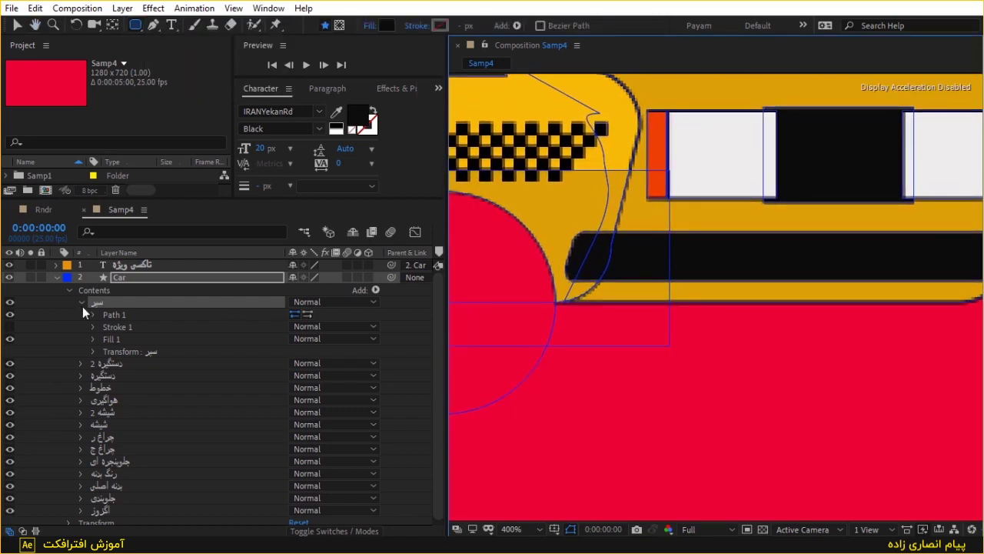
pyautogui.moveTo(684, 219)
pyautogui.mouseDown()
pyautogui.moveTo(666, 273)
pyautogui.moveTo(644, 295)
pyautogui.mouseUp()
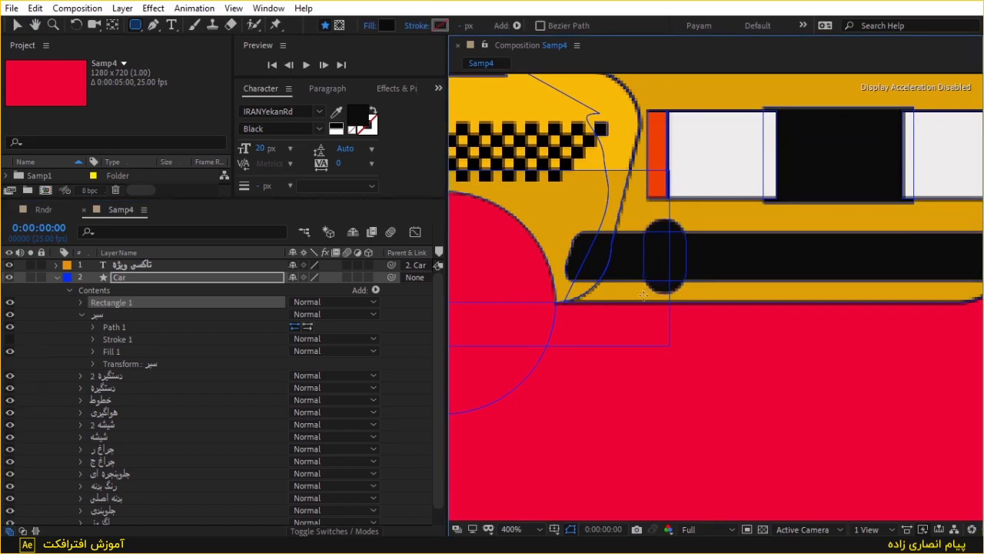
pyautogui.moveTo(111, 302); pyautogui.dragTo(117, 329)
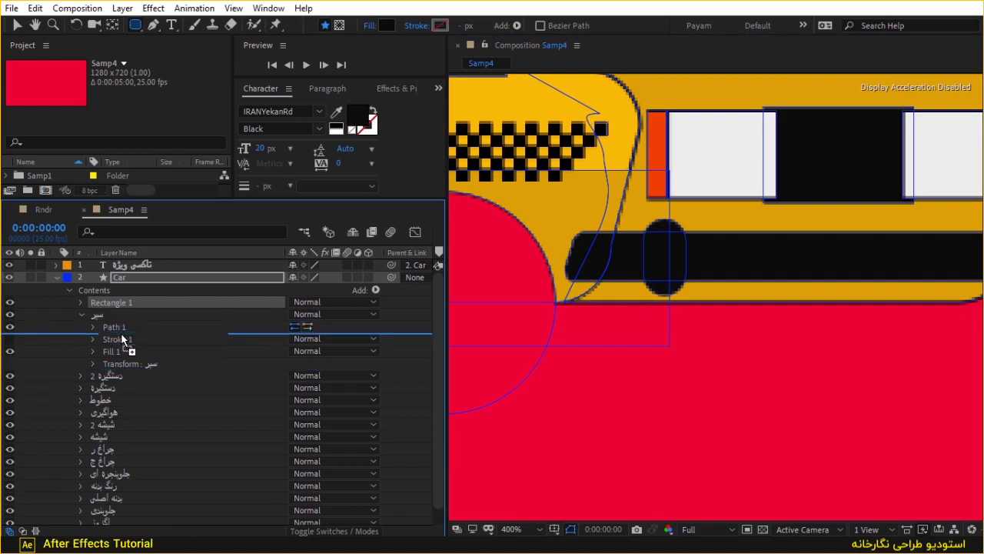
pyautogui.moveTo(118, 328); pyautogui.dragTo(120, 333)
# - Set the guard's Transform Position to 0, 0 and slide it along the bumper
pyautogui.click(93, 326)
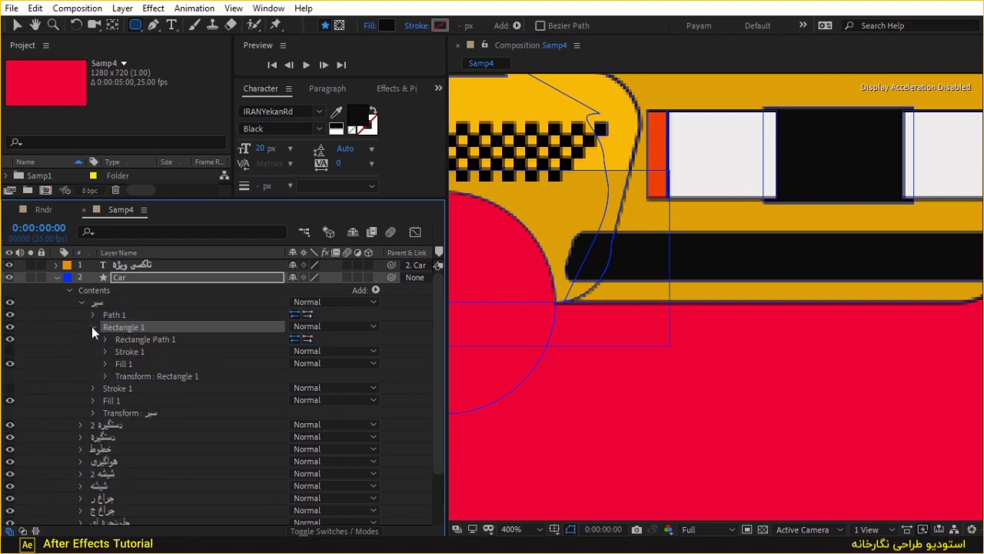
pyautogui.click(101, 375)
pyautogui.click(105, 376)
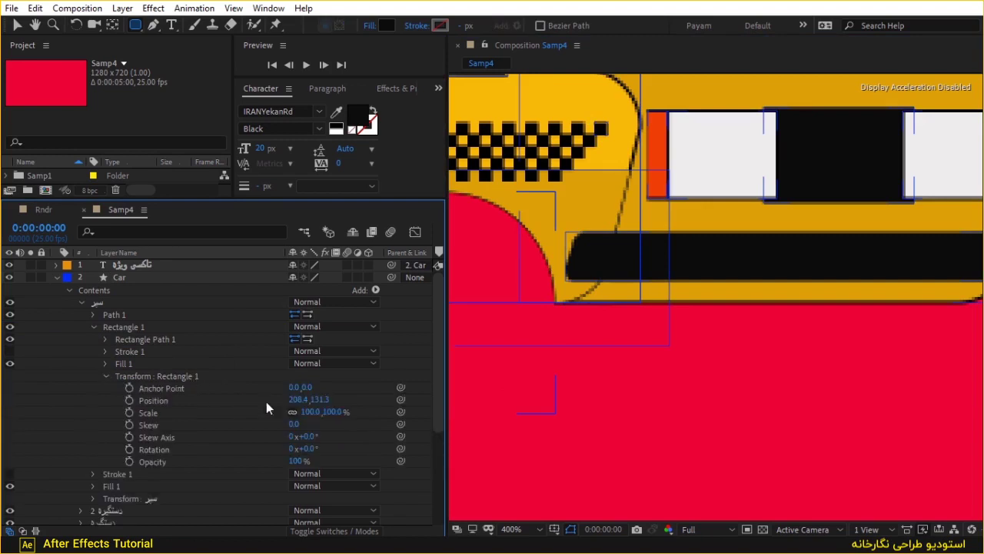
pyautogui.click(298, 399)
pyautogui.write('0')
pyautogui.press('Return')
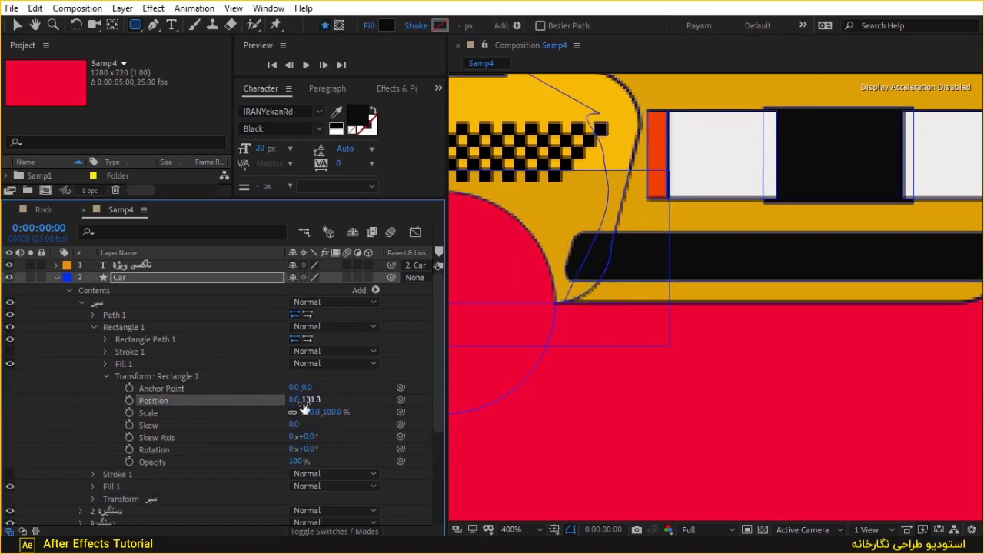
pyautogui.click(311, 399)
pyautogui.write('0')
pyautogui.press('Return')
pyautogui.moveTo(296, 399); pyautogui.dragTo(80, 367)
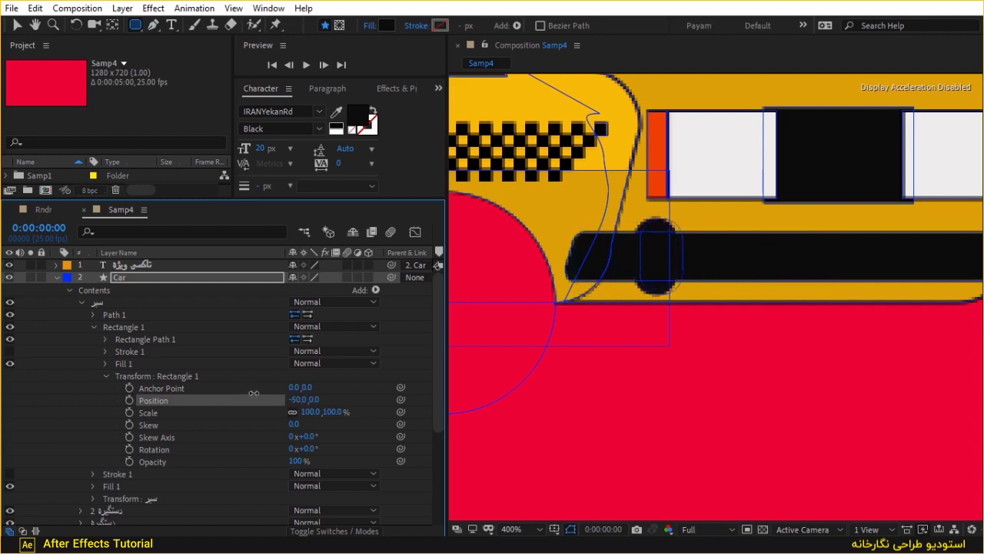
pyautogui.click(104, 376)
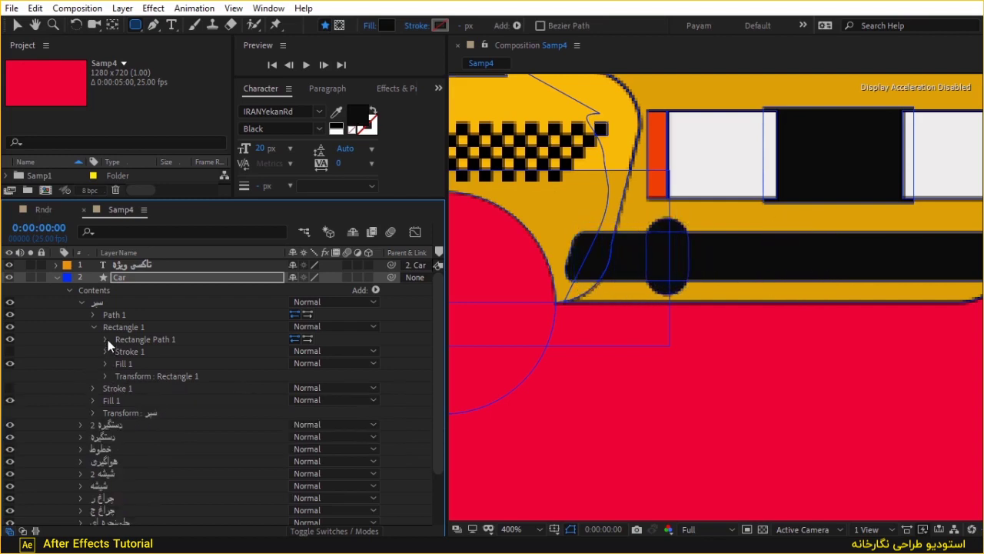
# - Set the 14.8 × 26.5 guard rectangle's Roundness to 3
pyautogui.click(105, 339)
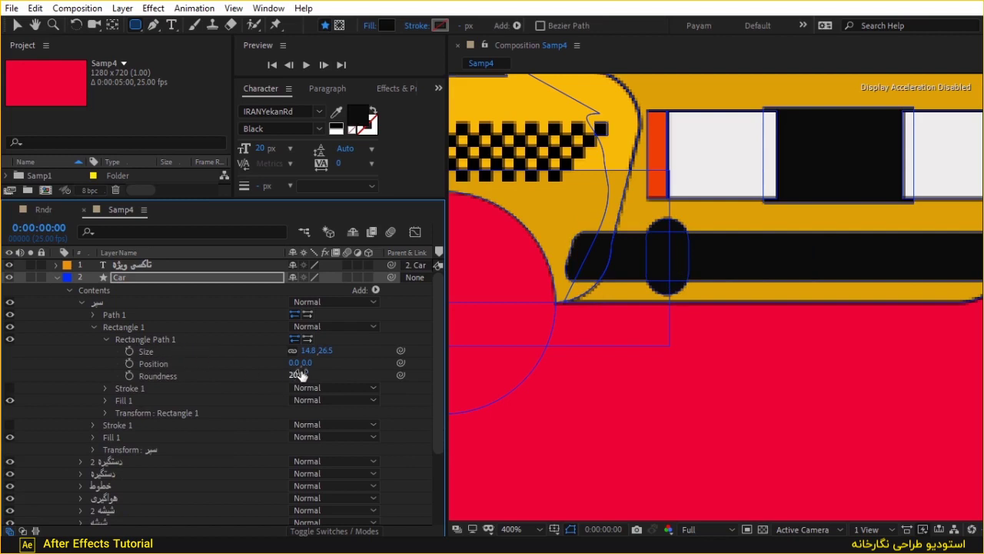
pyautogui.click(297, 374)
pyautogui.write('5')
pyautogui.press('Return')
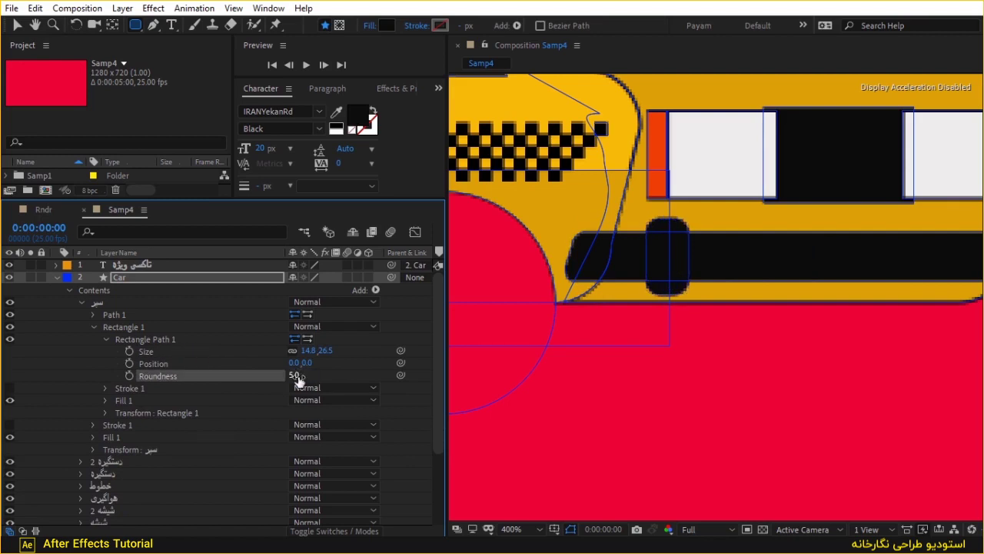
pyautogui.click(296, 374)
pyautogui.write('3')
pyautogui.press('Return')
# - Convert the guard to a Bezier path and shift its bottom vertices left to slant it
pyautogui.rightClick(143, 339)
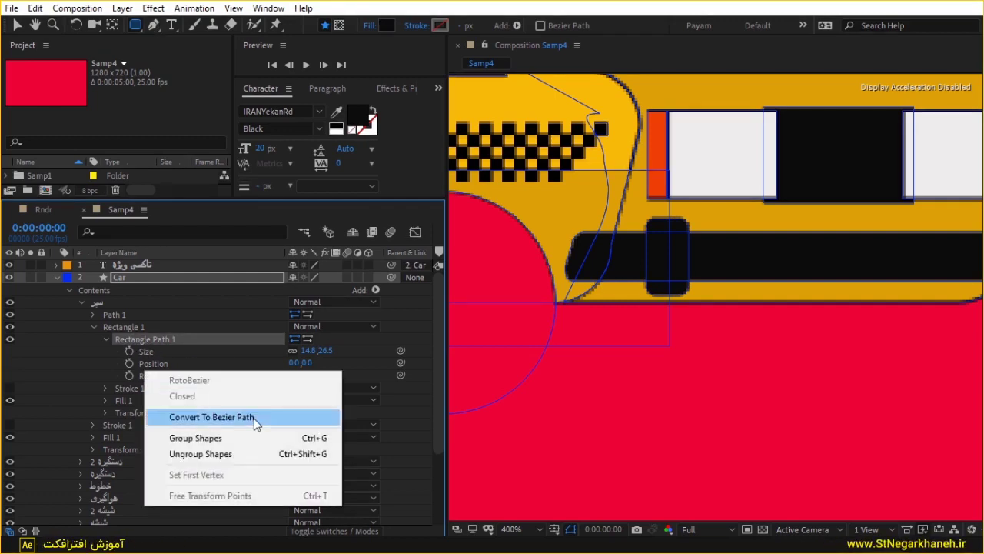
pyautogui.click(193, 415)
pyautogui.click(130, 340)
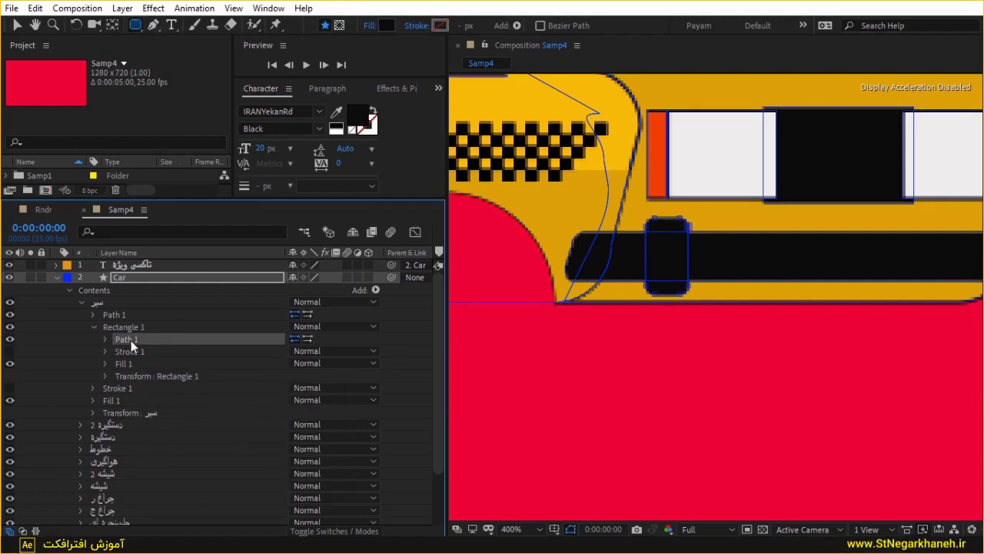
pyautogui.click(154, 25)
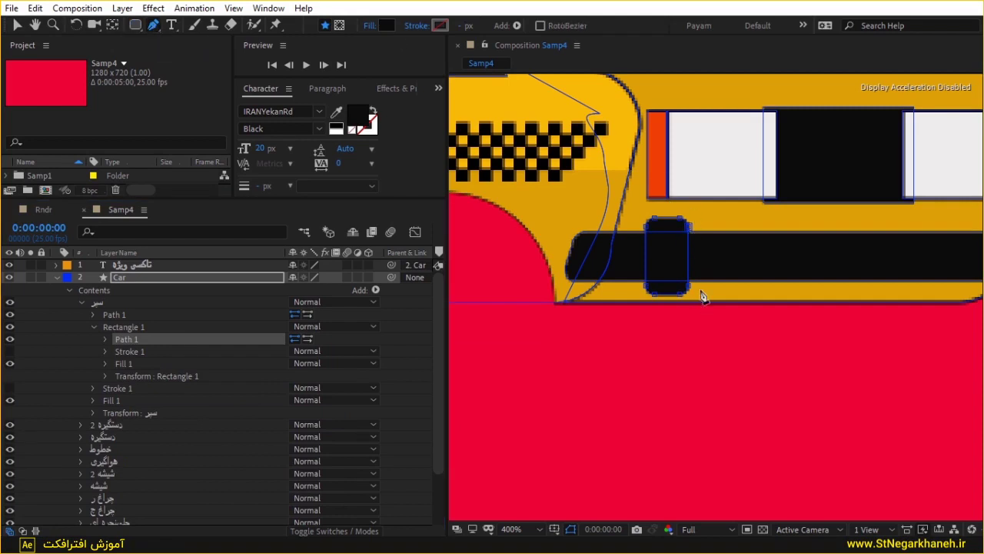
pyautogui.moveTo(650, 292); pyautogui.dragTo(632, 291)
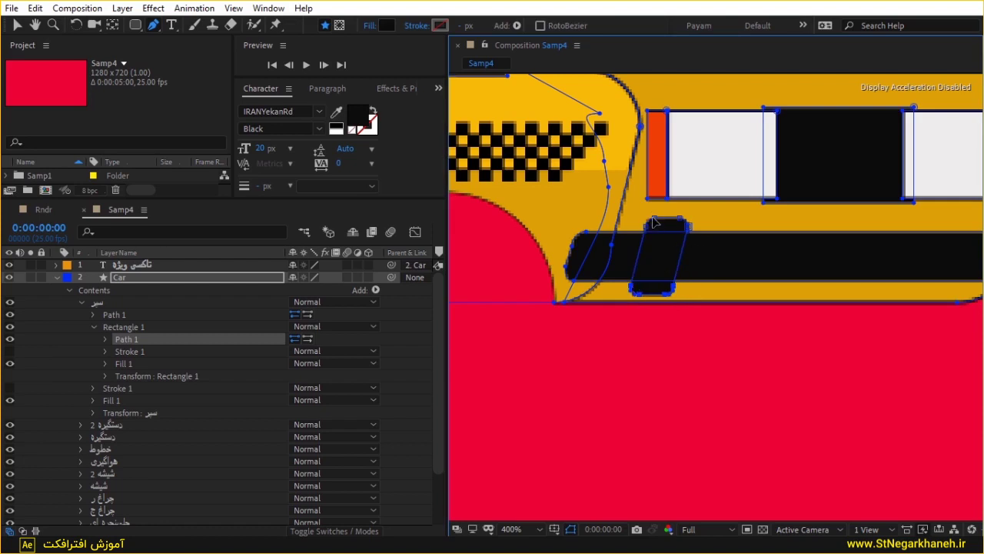
pyautogui.click(405, 376)
pyautogui.press(',')
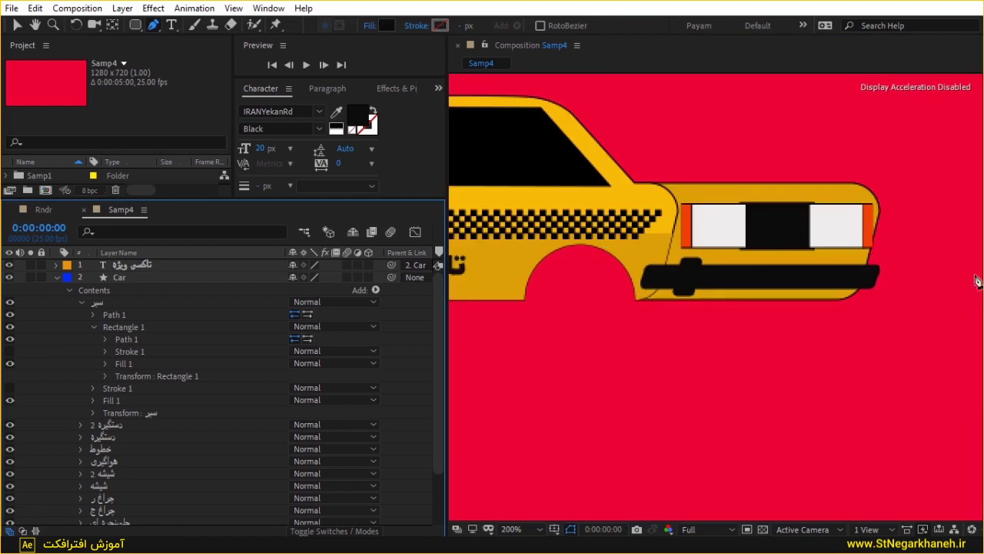
pyautogui.press('.')
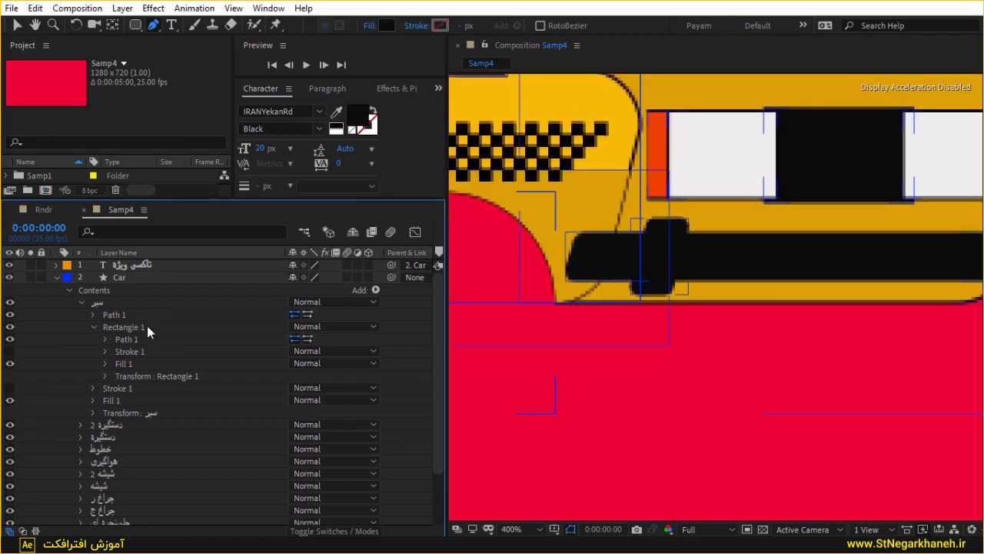
pyautogui.click(146, 327)
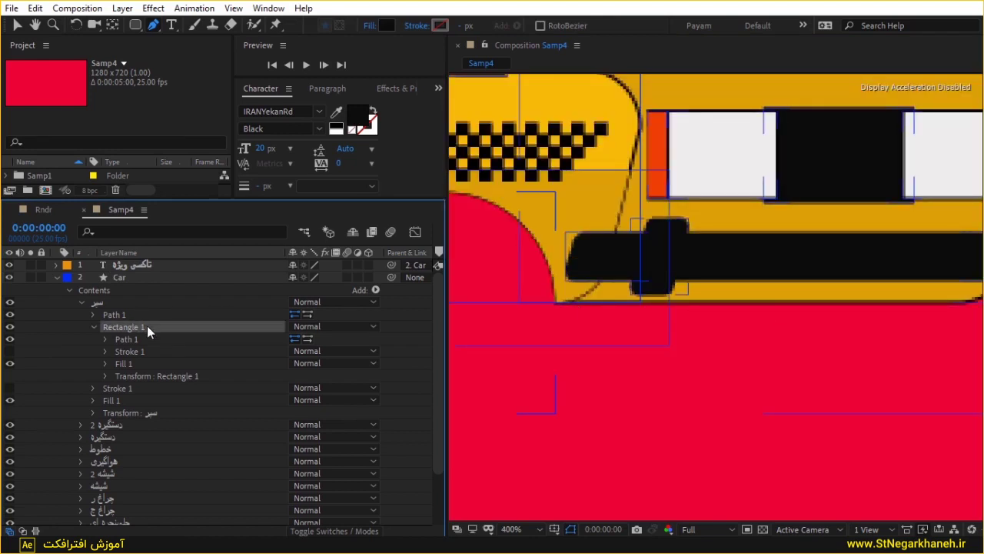
# - Set the bumper guard's fill colour to near-black #111111
pyautogui.click(386, 26)
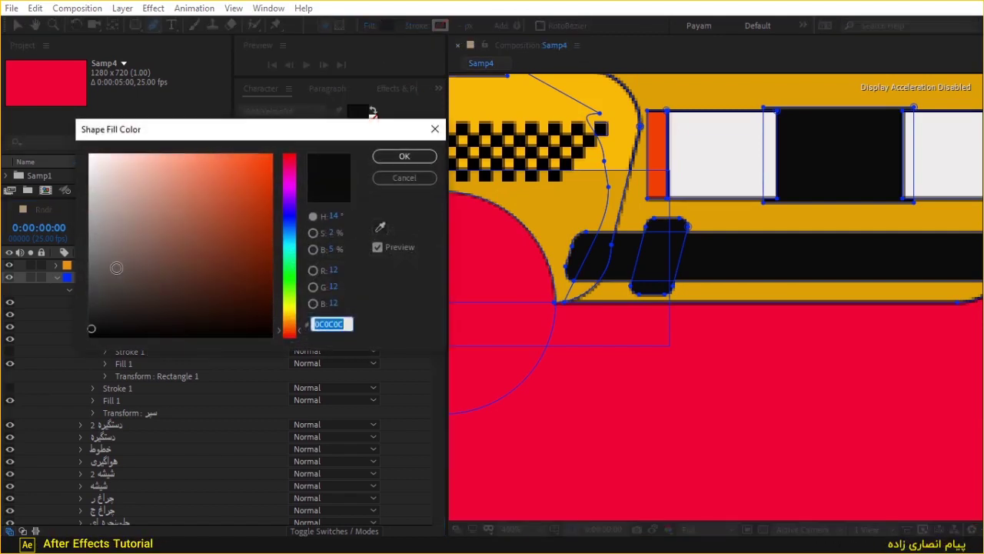
pyautogui.moveTo(116, 268); pyautogui.dragTo(87, 306)
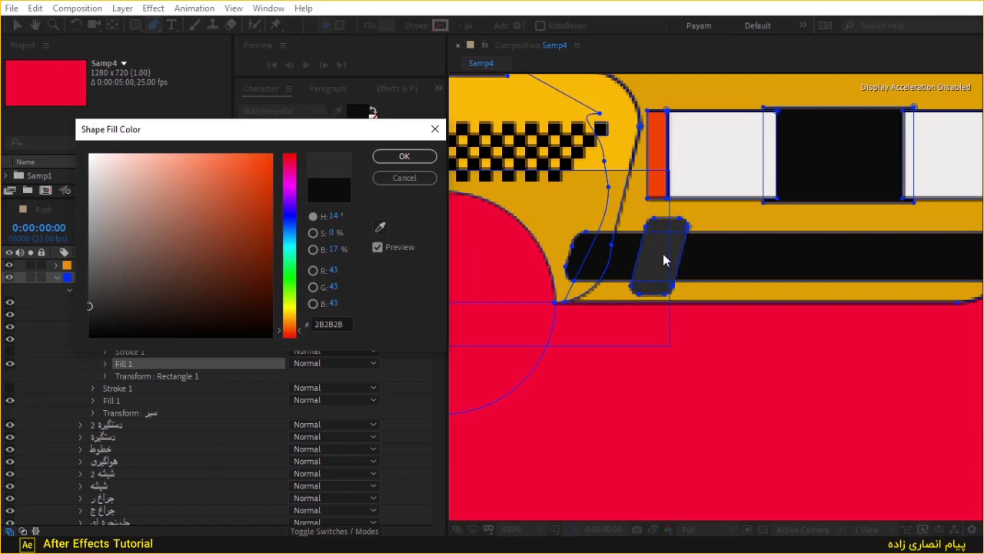
pyautogui.moveTo(100, 302)
pyautogui.mouseDown()
pyautogui.moveTo(77, 302)
pyautogui.moveTo(77, 169)
pyautogui.moveTo(8, 316)
pyautogui.mouseUp()
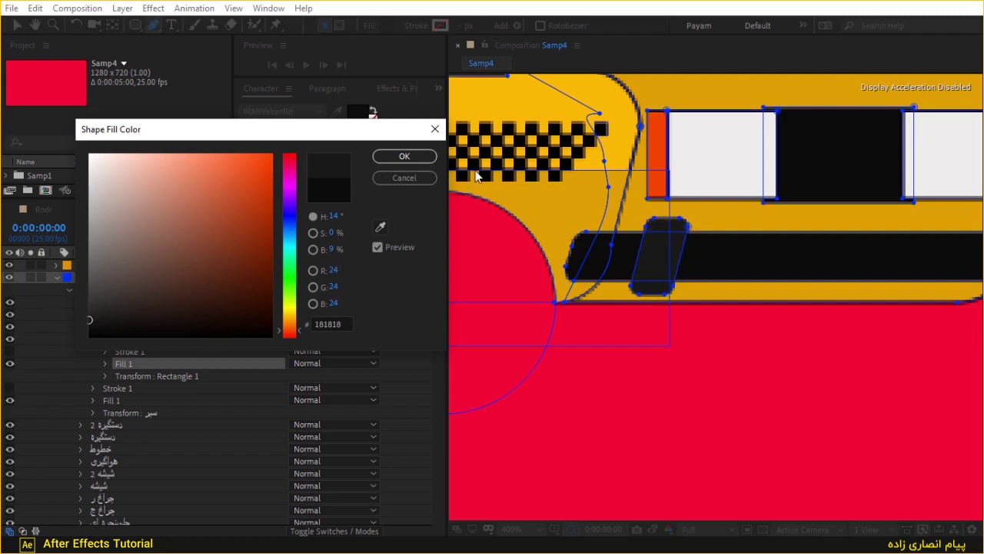
pyautogui.click(91, 325)
pyautogui.click(400, 157)
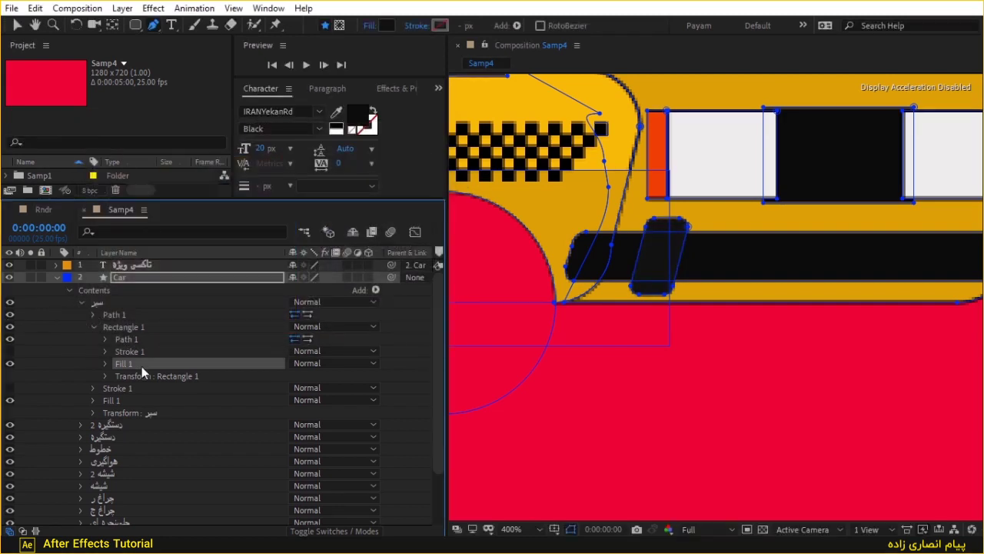
# - Set the bumper group's Fill 1 colour to light grey DEDEDE
pyautogui.click(134, 398)
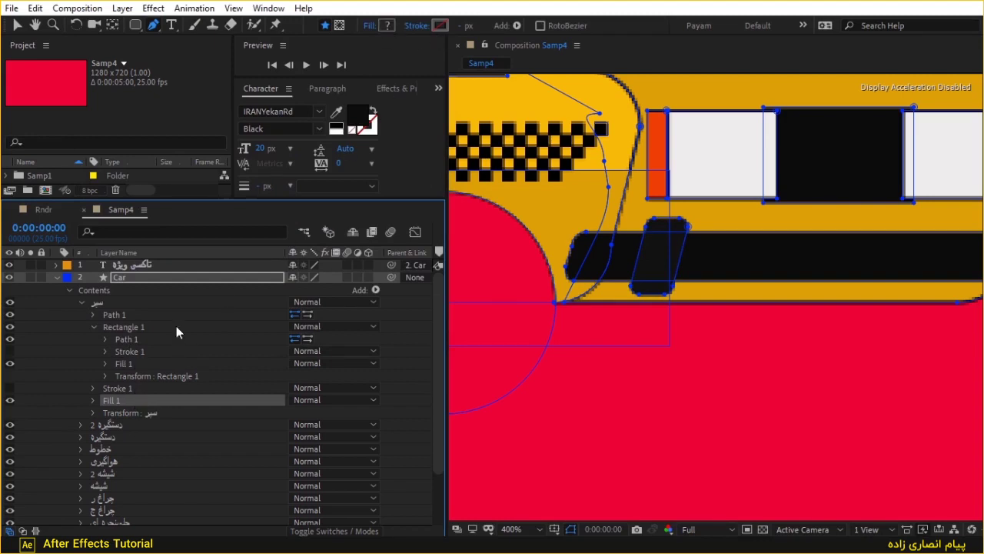
pyautogui.click(93, 402)
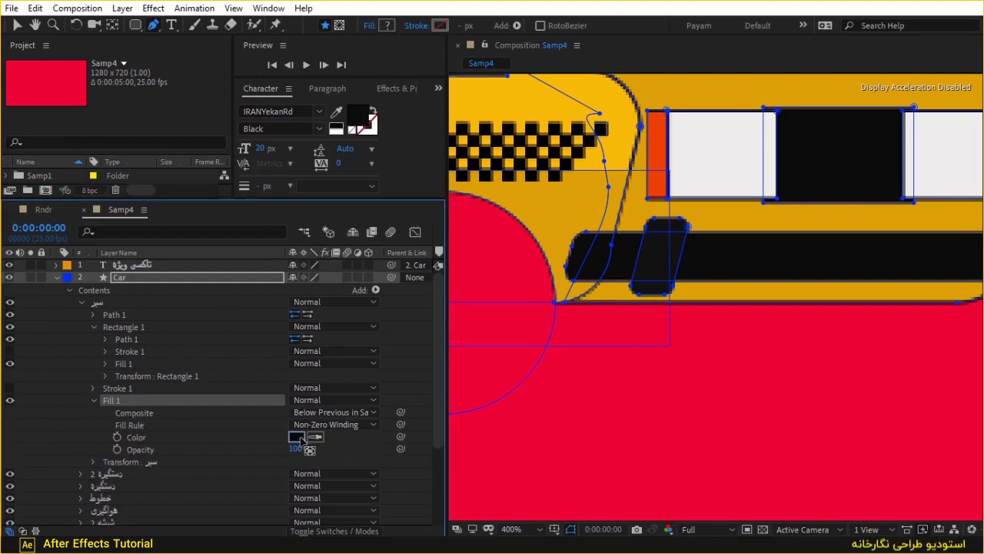
pyautogui.click(296, 437)
pyautogui.moveTo(188, 243); pyautogui.dragTo(88, 176)
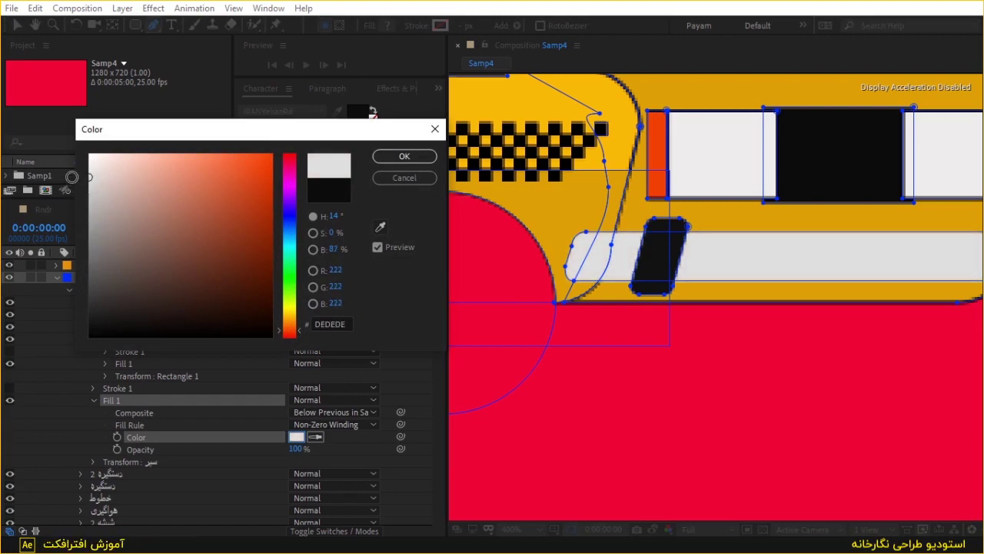
pyautogui.click(404, 159)
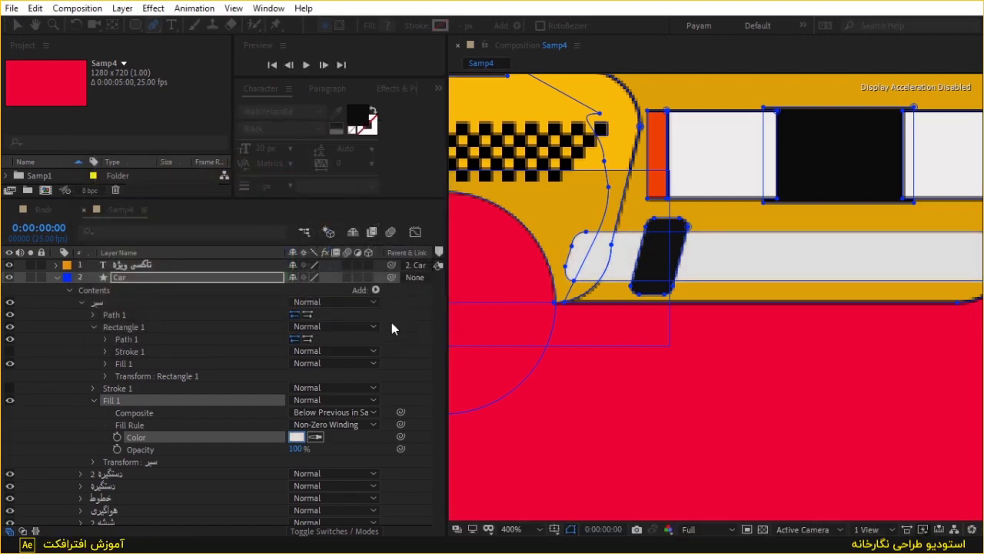
# - Turn on the Stroke 1 outlines for the guard and the bumper bar
pyautogui.scroll(-4, 668, 220)
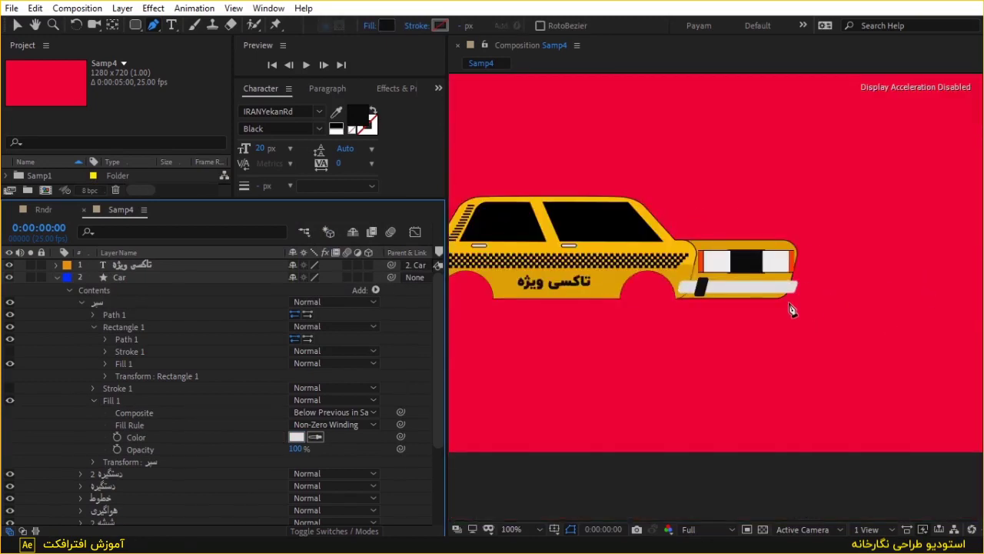
pyautogui.scroll(2, 783, 307)
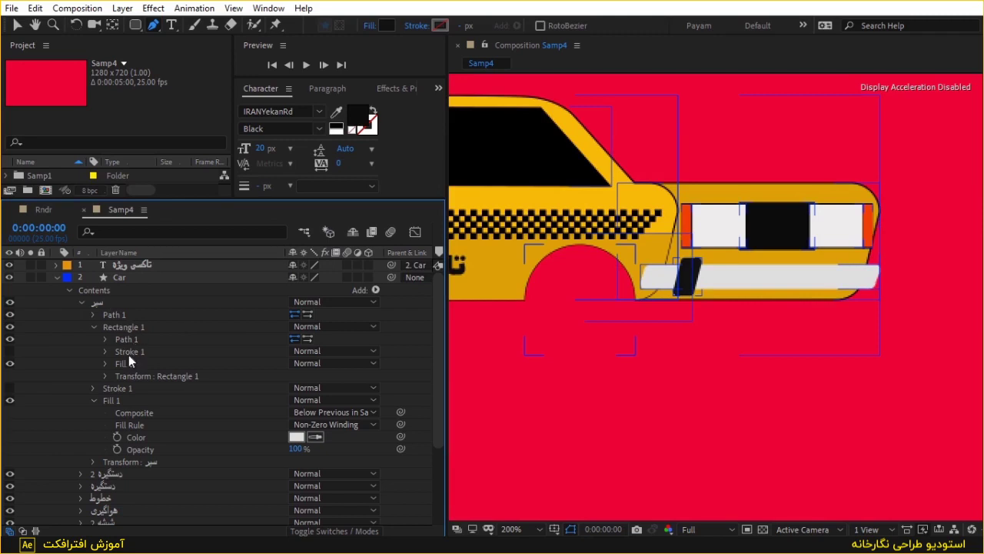
pyautogui.click(9, 351)
pyautogui.click(9, 364)
pyautogui.click(10, 389)
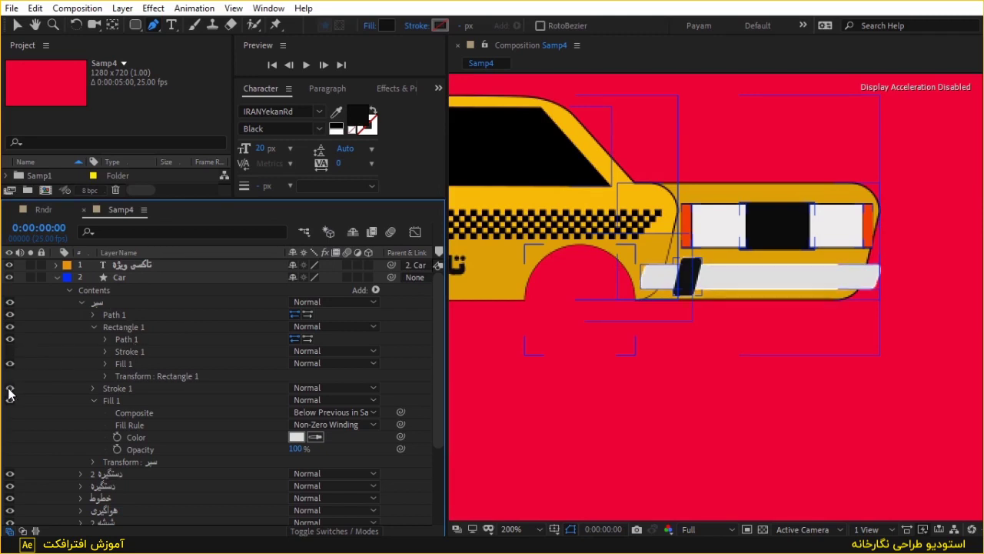
# - Set the bumper bar's Stroke 1 colour using the toolbar Stroke swatch
pyautogui.click(149, 387)
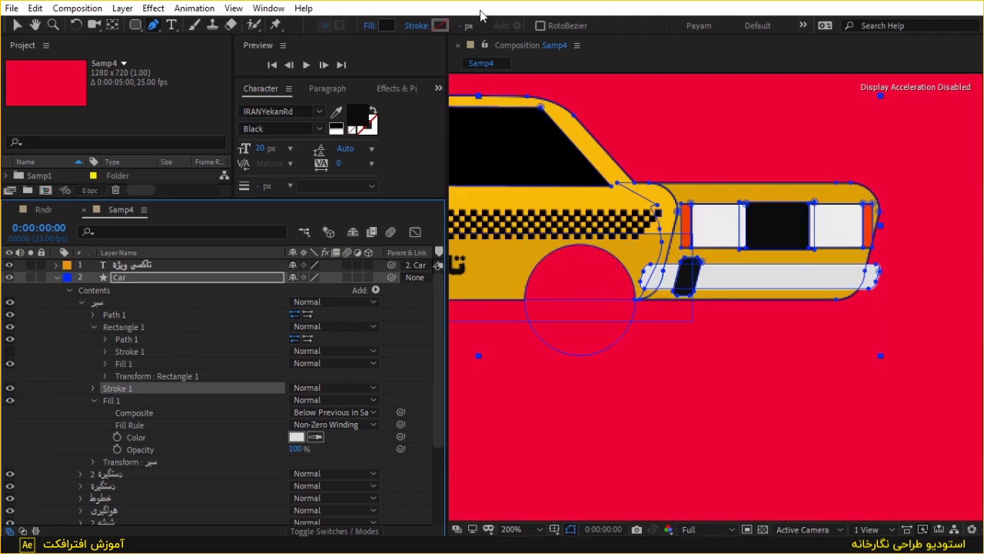
pyautogui.click(440, 25)
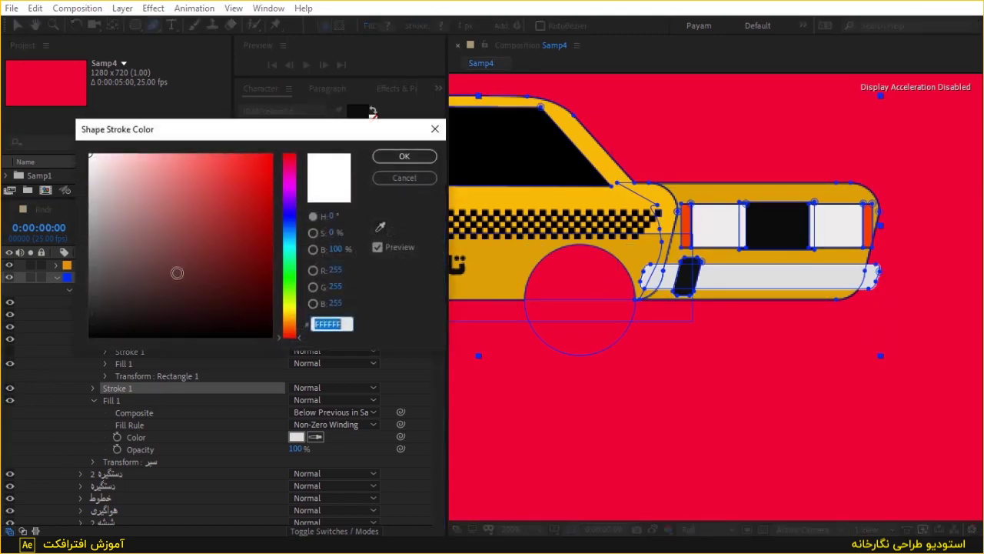
pyautogui.click(404, 156)
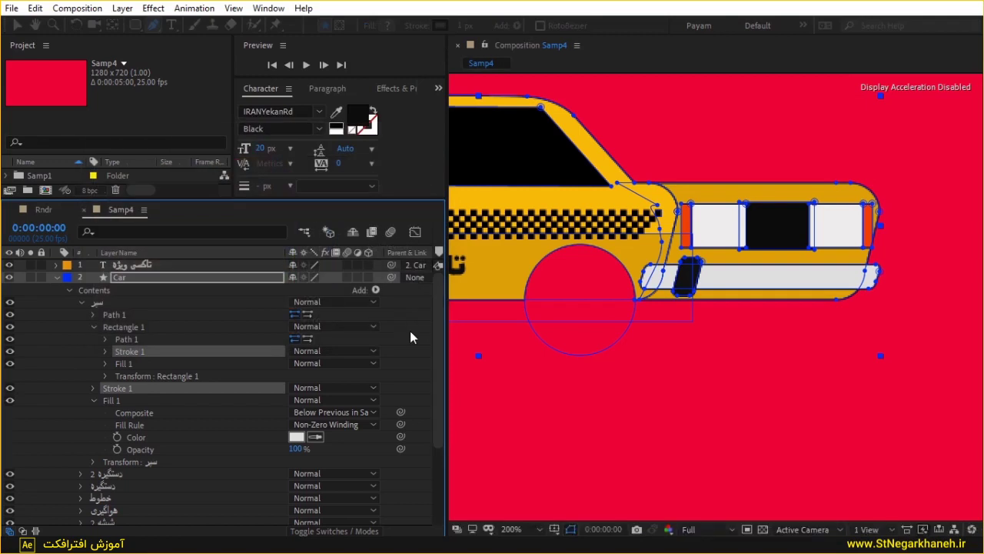
pyautogui.press('F2')
pyautogui.moveTo(890, 215); pyautogui.dragTo(839, 289)
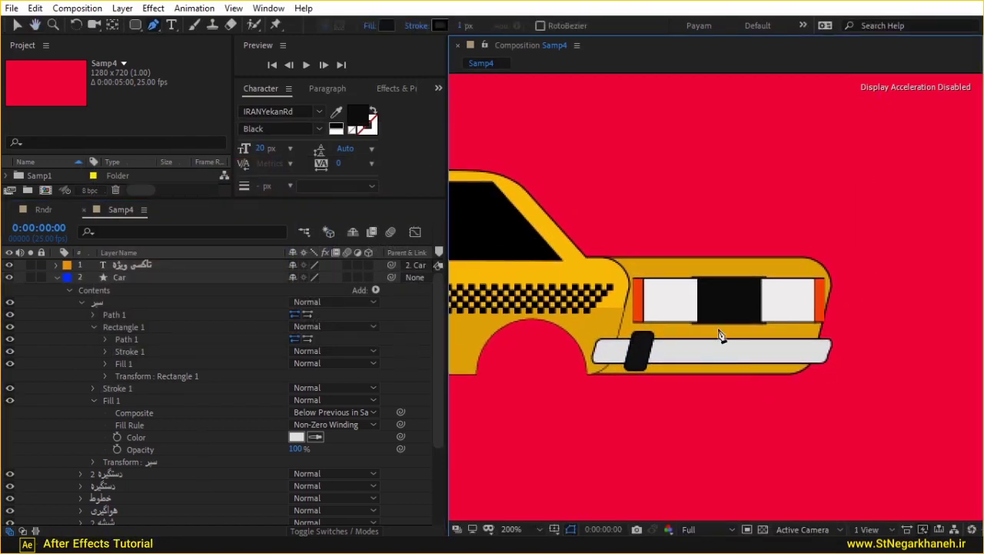
# - Change the bumper's Fill 1 colour from light grey to near-black
pyautogui.click(323, 387)
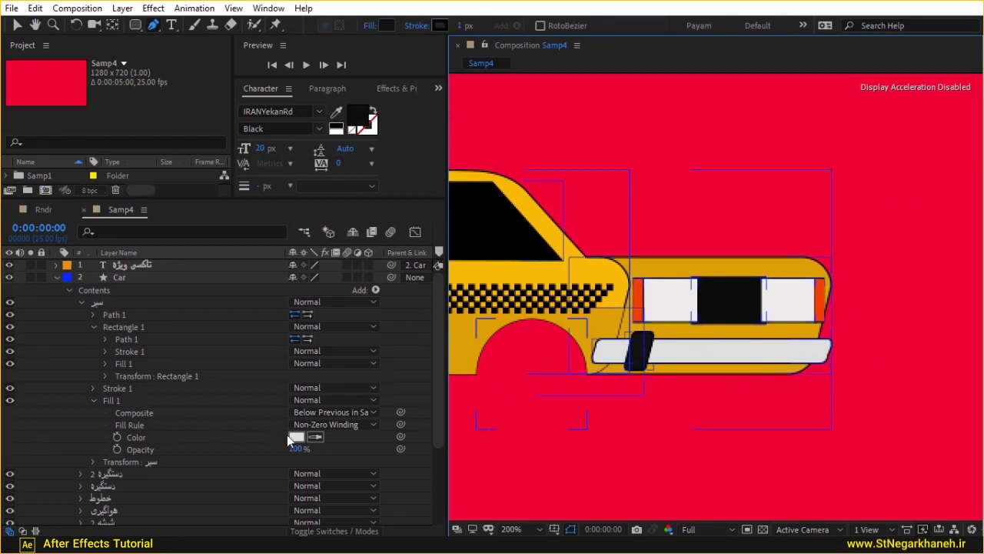
pyautogui.click(296, 436)
pyautogui.moveTo(126, 274); pyautogui.dragTo(80, 333)
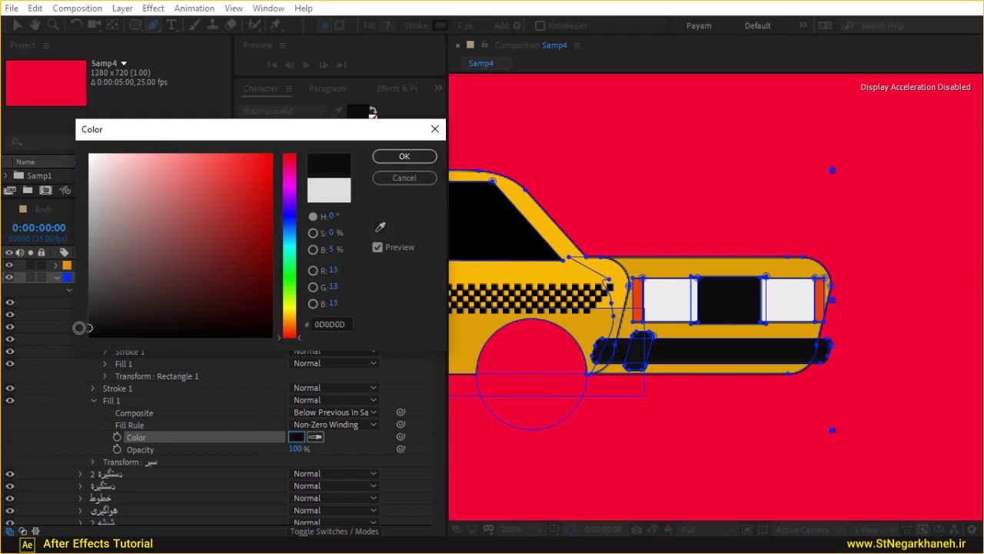
pyautogui.click(388, 157)
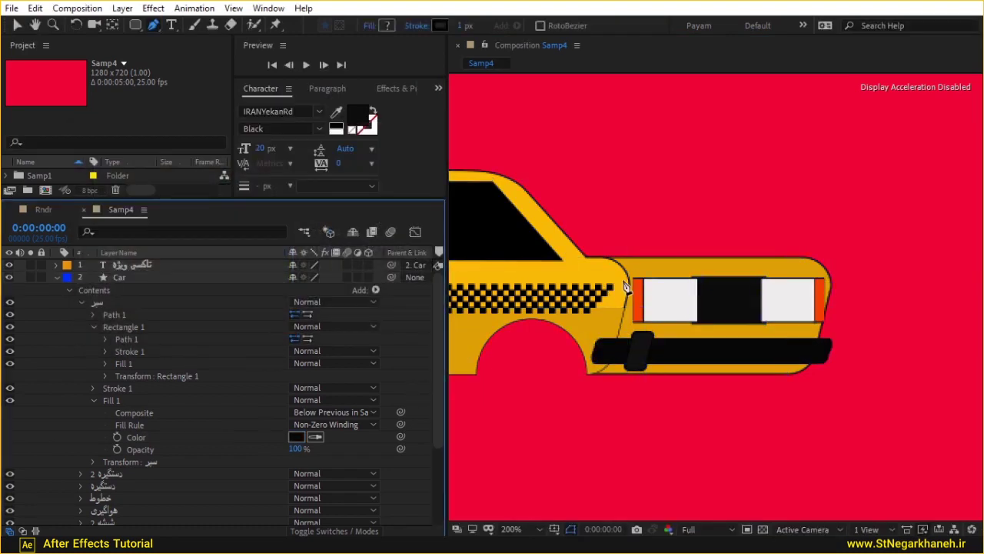
pyautogui.click(186, 349)
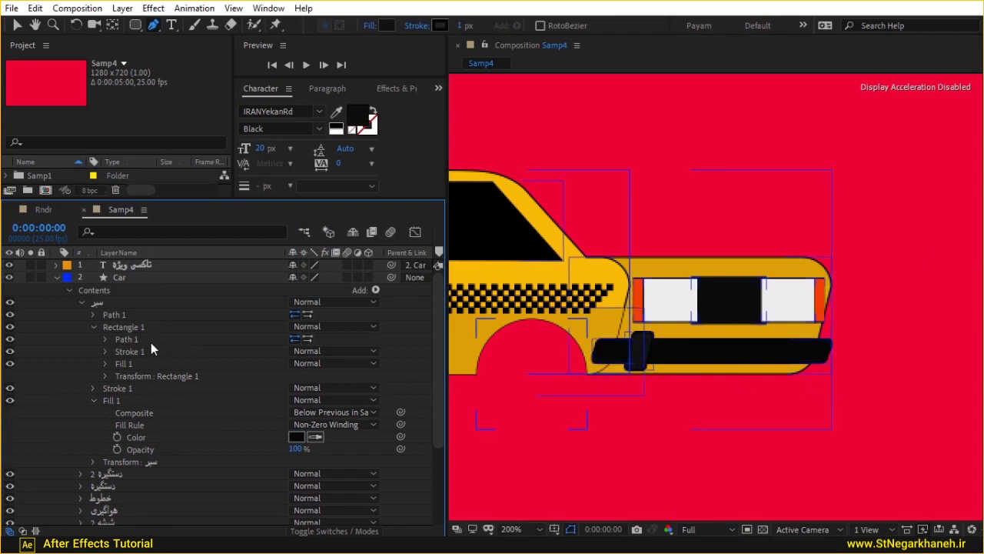
pyautogui.click(94, 327)
# - Duplicate the bumper guard with Ctrl+D and move the copy to the bumper's right end
pyautogui.click(121, 328)
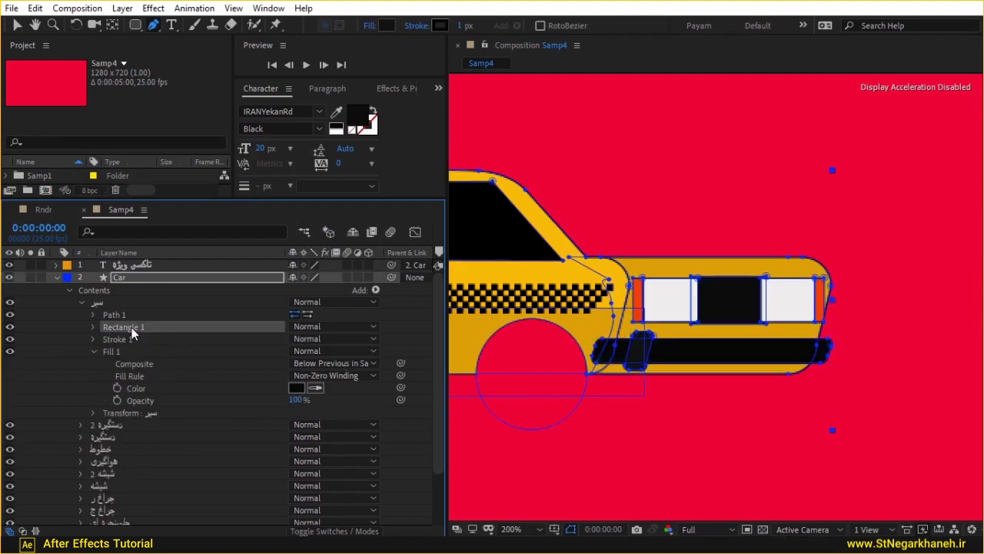
pyautogui.click(17, 26)
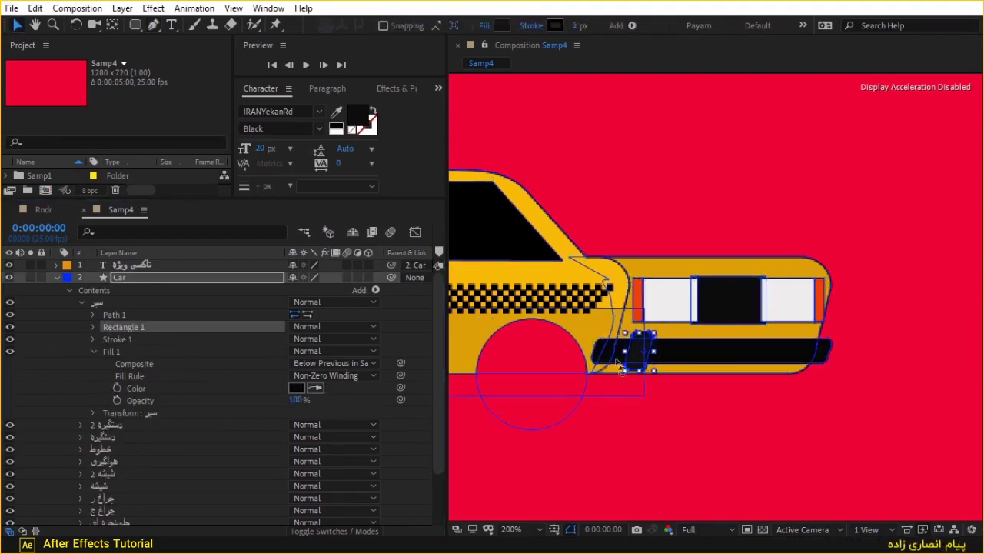
pyautogui.click(160, 329)
pyautogui.hotkey('ctrl', 'd')
pyautogui.moveTo(636, 352)
pyautogui.mouseDown()
pyautogui.moveTo(813, 356)
pyautogui.moveTo(802, 356)
pyautogui.mouseUp()
pyautogui.click(419, 442)
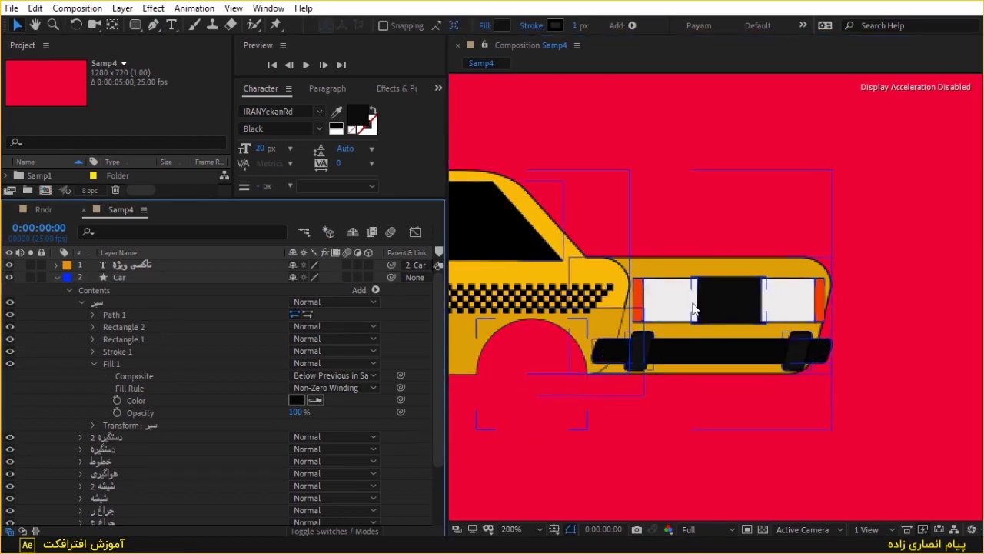
# - Frame the taxi body at 200% and collapse the Car layer's contents
pyautogui.scroll(-1, 830, 209)
pyautogui.press('h')
pyautogui.moveTo(689, 133)
pyautogui.mouseDown()
pyautogui.moveTo(746, 244)
pyautogui.moveTo(797, 237)
pyautogui.mouseUp()
pyautogui.press('v')
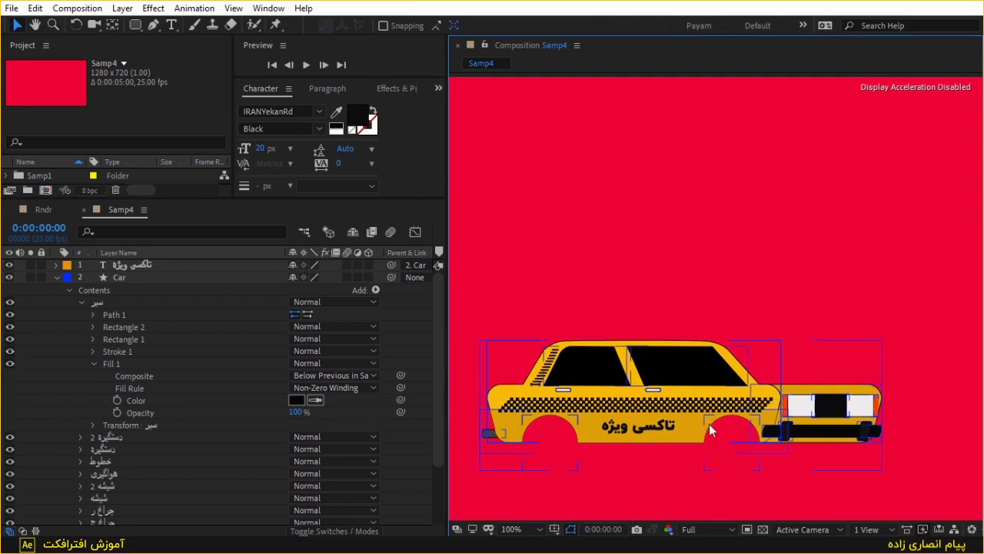
pyautogui.press('.')
pyautogui.moveTo(701, 392)
pyautogui.mouseDown()
pyautogui.moveTo(764, 136)
pyautogui.moveTo(756, 156)
pyautogui.moveTo(582, 162)
pyautogui.moveTo(800, 180)
pyautogui.mouseUp()
pyautogui.press('v')
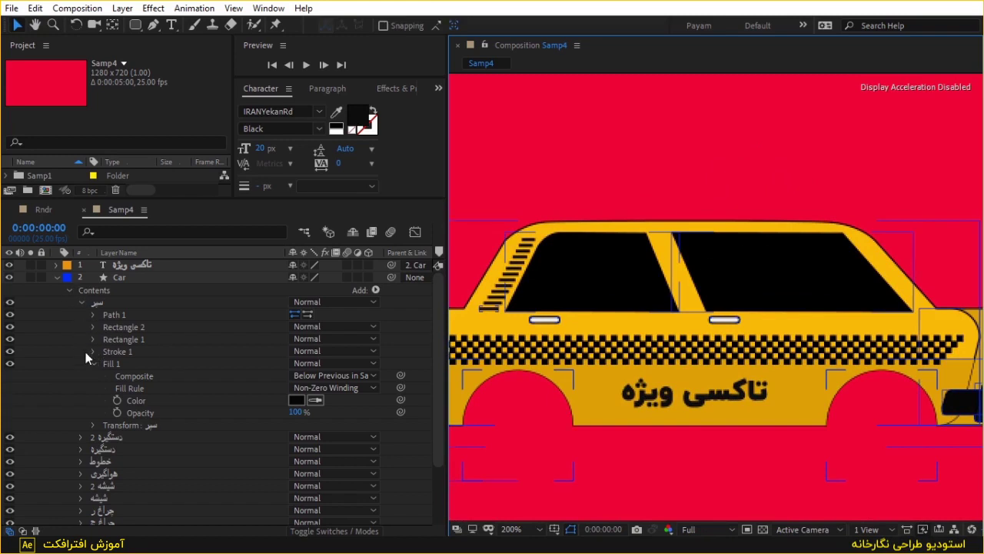
pyautogui.click(93, 363)
pyautogui.click(71, 294)
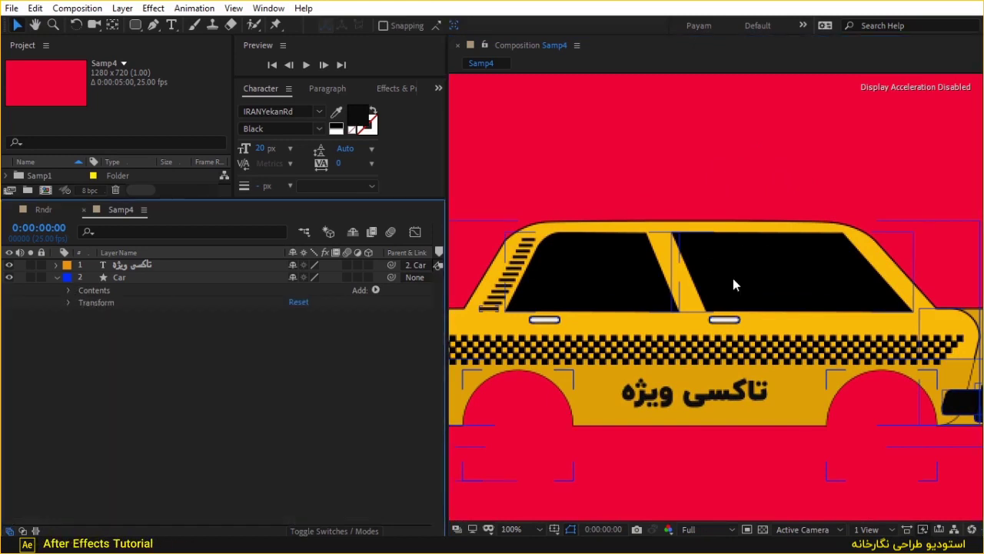
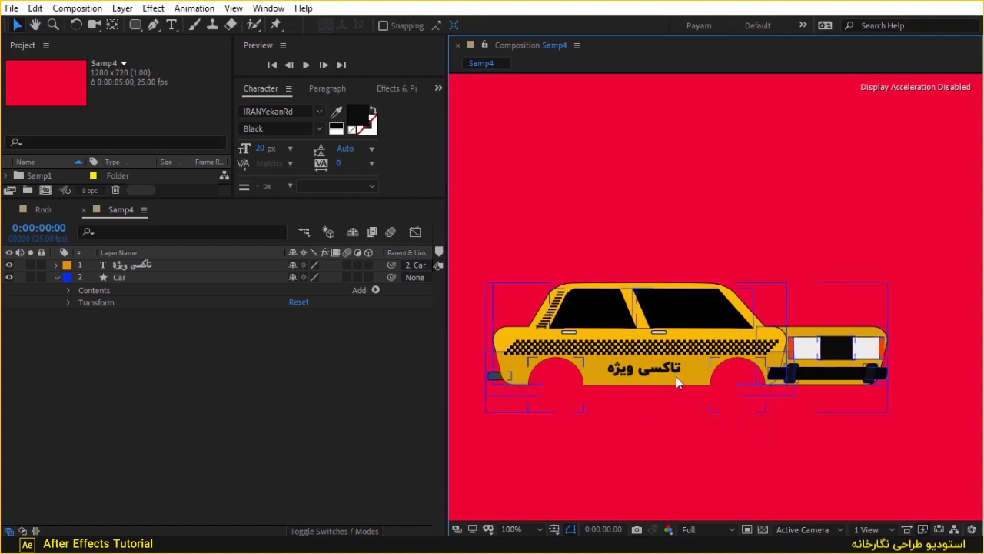
# - Draw a dark circle over the taxi's rear wheel well with the Ellipse tool
pyautogui.click(56, 279)
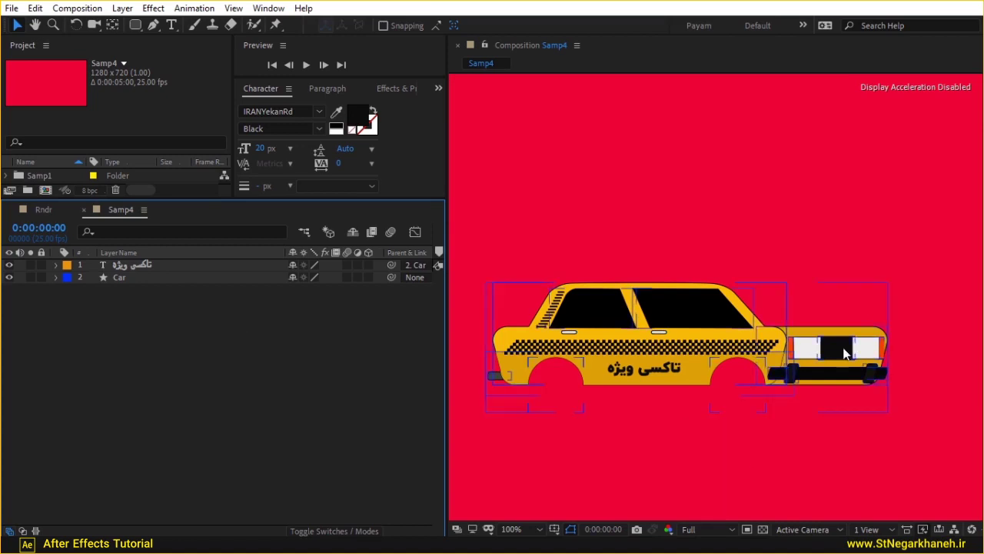
pyautogui.click(134, 25)
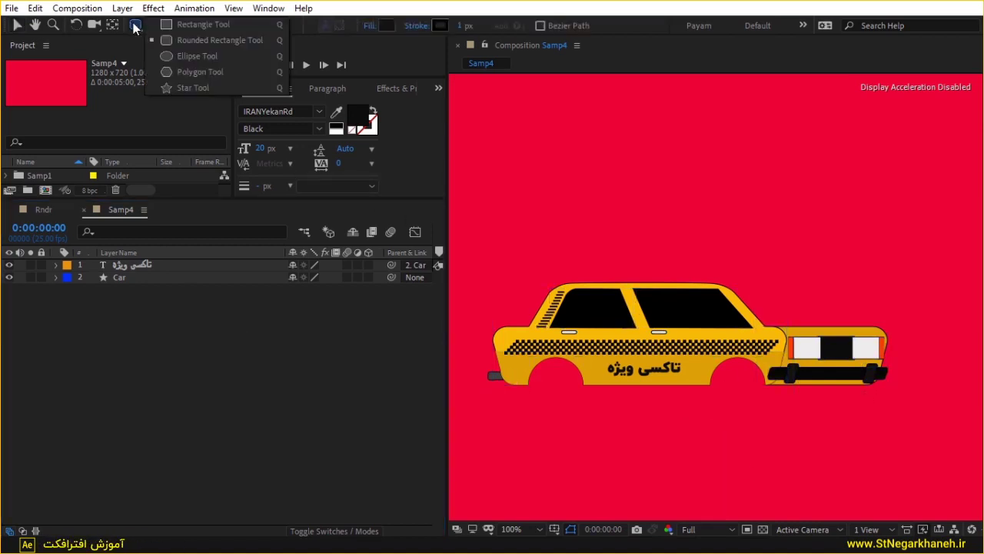
pyautogui.click(218, 55)
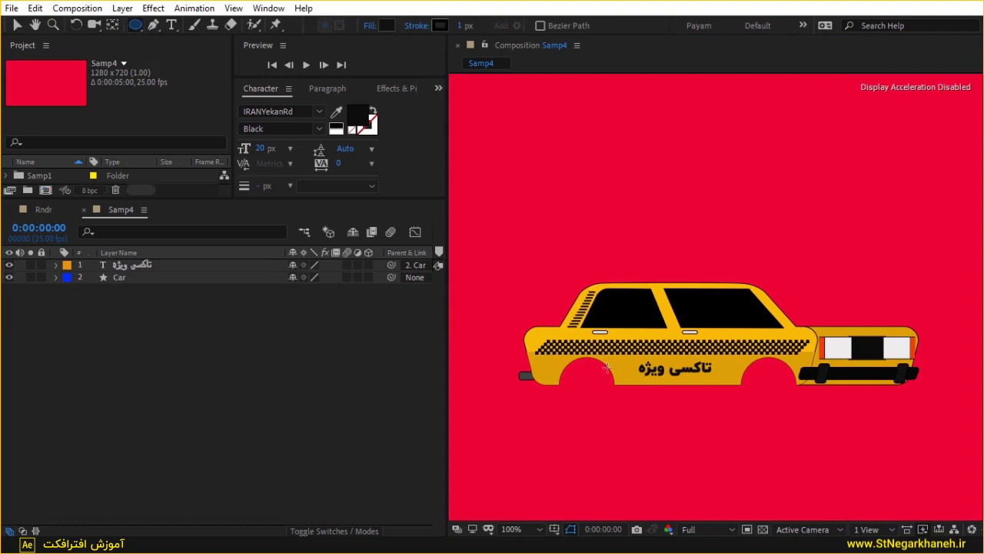
pyautogui.scroll(2, 607, 369)
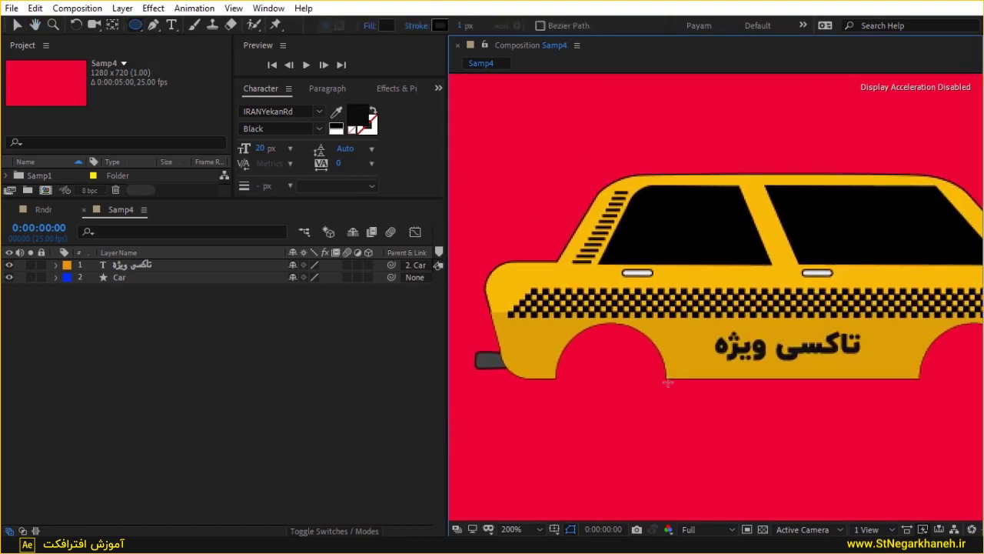
pyautogui.moveTo(668, 376); pyautogui.dragTo(614, 367)
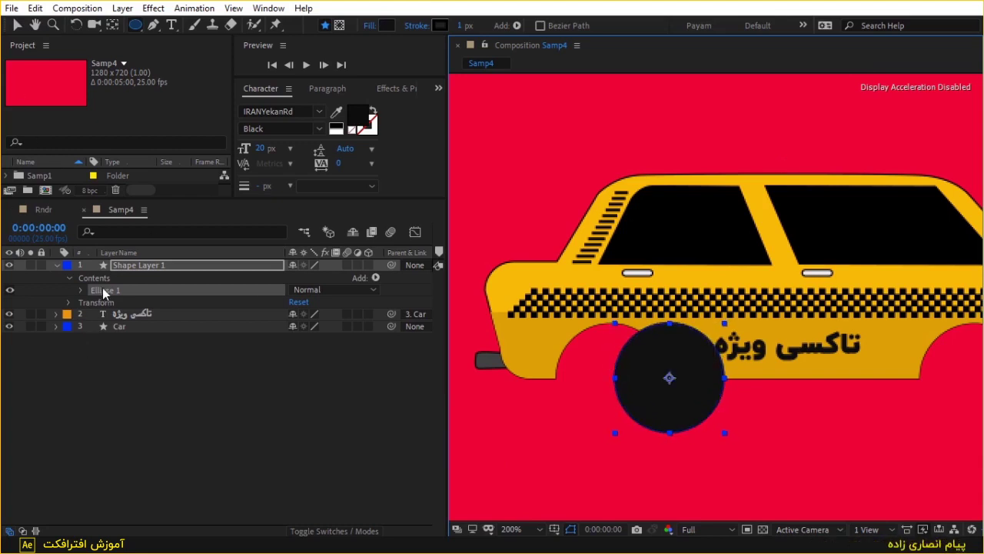
# - Duplicate Ellipse 1, fill the copy light grey D9D9D9, and offset it right of the dark circle
pyautogui.click(17, 26)
pyautogui.click(115, 291)
pyautogui.hotkey('ctrl', 'd')
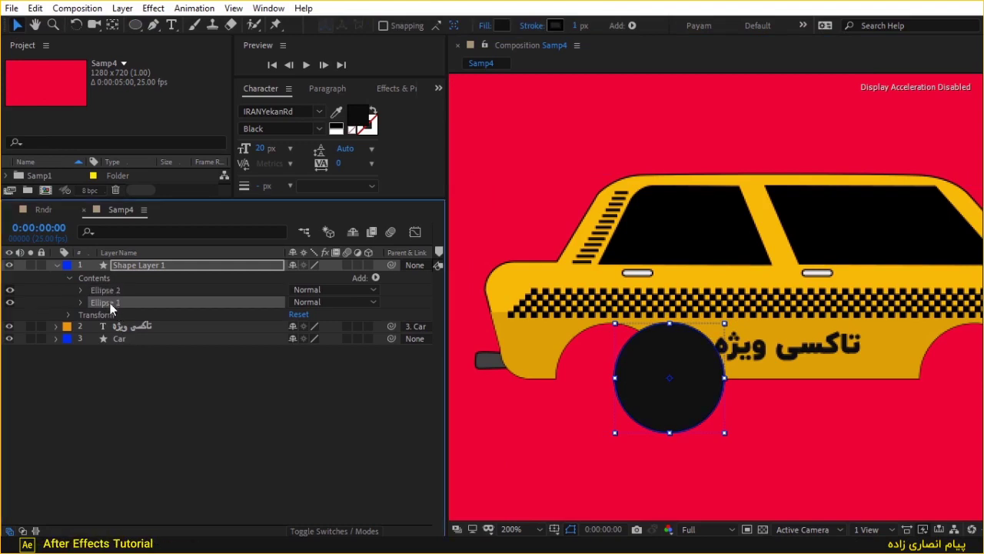
pyautogui.click(80, 302)
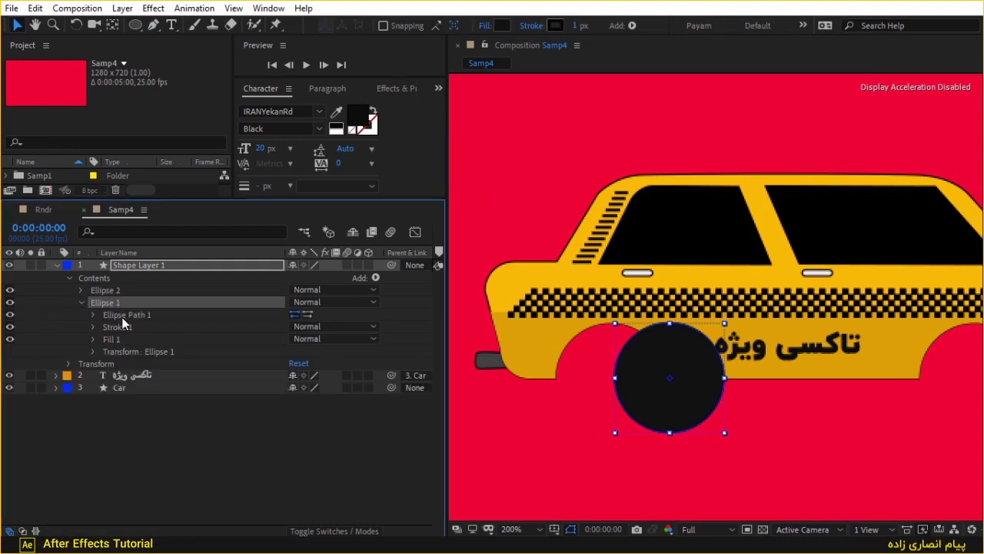
pyautogui.click(501, 27)
pyautogui.moveTo(145, 233); pyautogui.dragTo(77, 180)
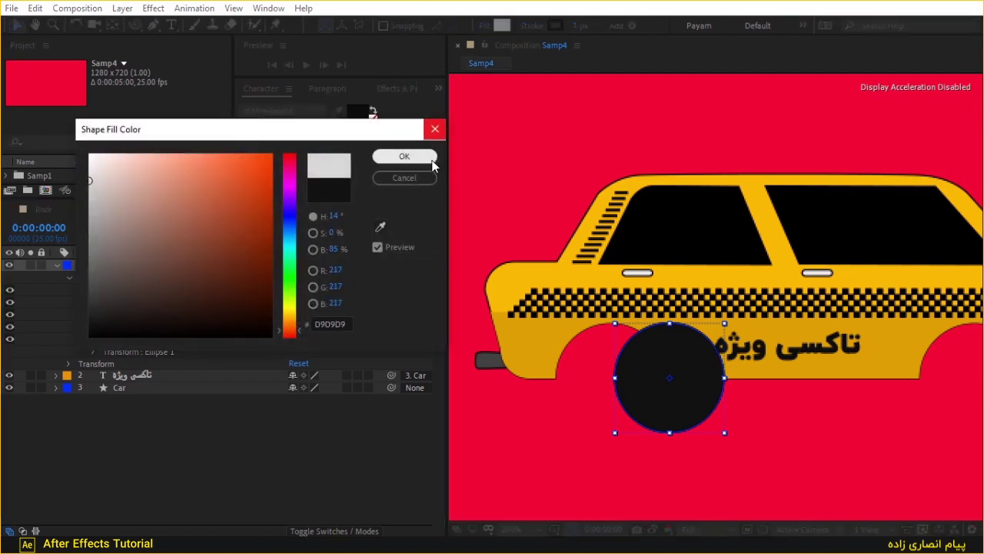
pyautogui.click(404, 156)
pyautogui.moveTo(669, 383); pyautogui.dragTo(697, 383)
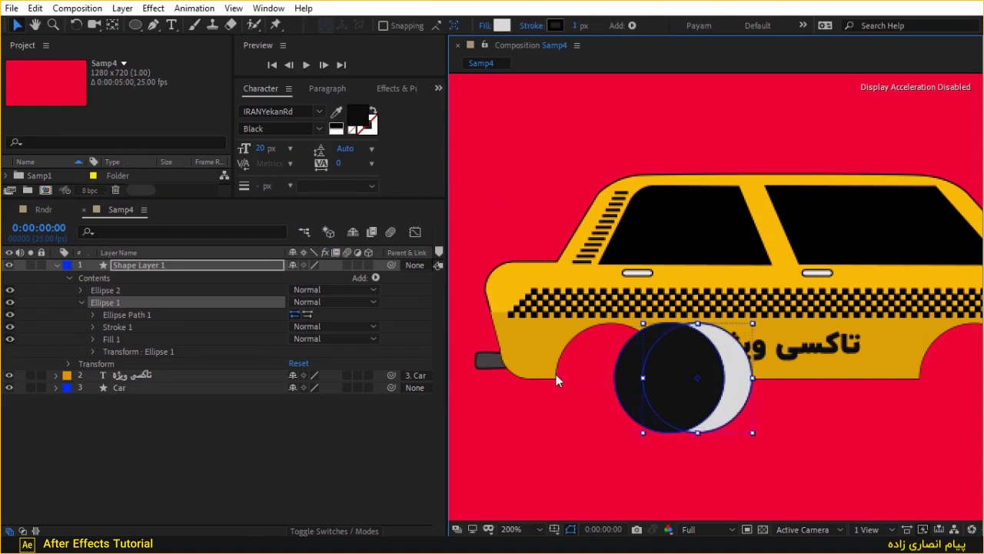
pyautogui.press('Left')
pyautogui.press('Left')
# - Convert the light-grey Ellipse Path 1 to a Bezier path and show its vertices
pyautogui.rightClick(141, 319)
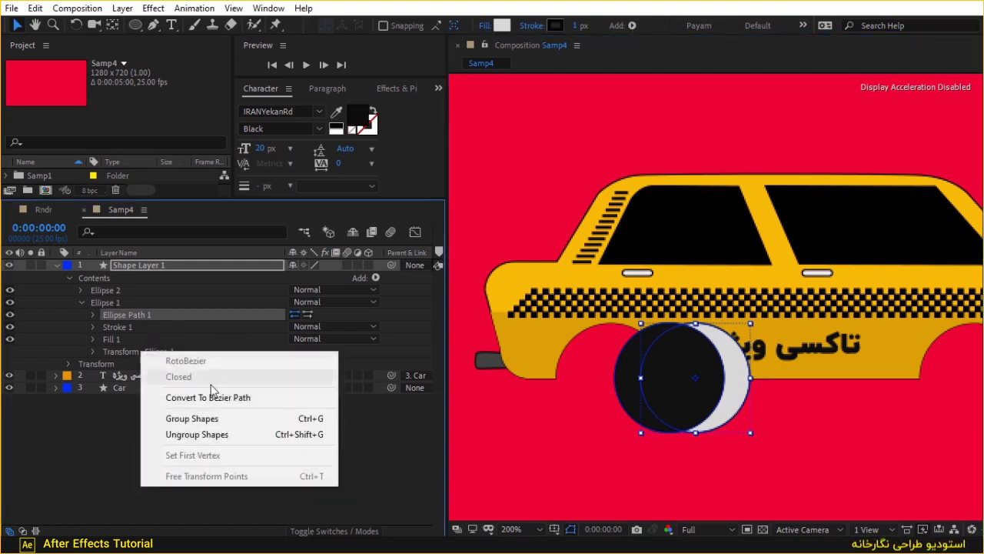
pyautogui.click(220, 399)
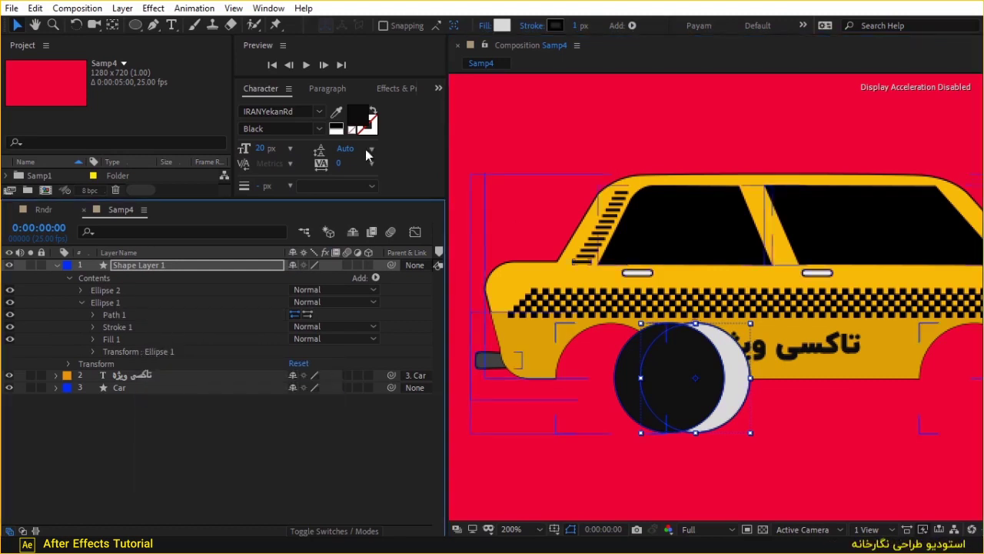
pyautogui.click(153, 24)
pyautogui.scroll(2, 697, 322)
pyautogui.scroll(-3, 697, 322)
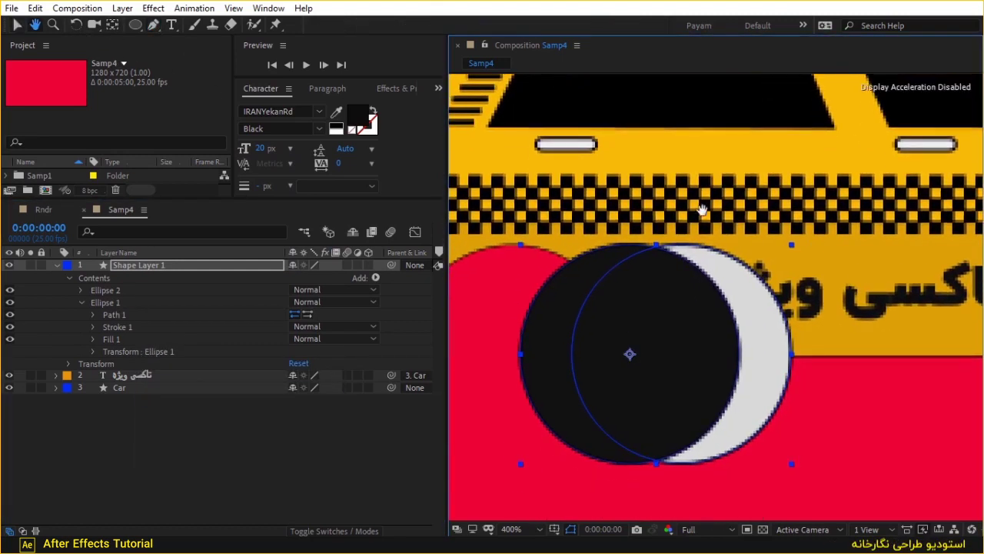
pyautogui.click(684, 246)
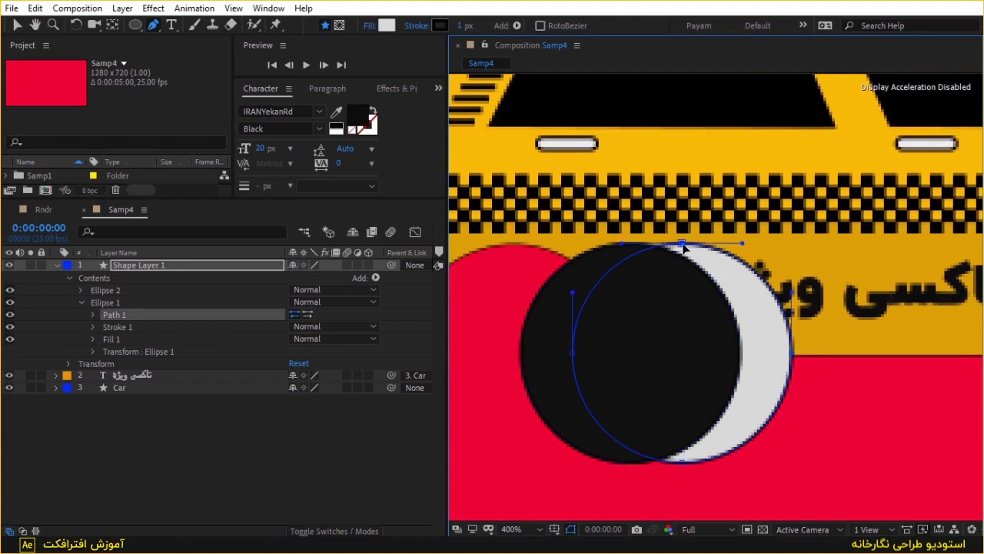
# - Add and drag points on the path's upper-left and lower-left curves to tuck them behind the dark circle
pyautogui.click(594, 268)
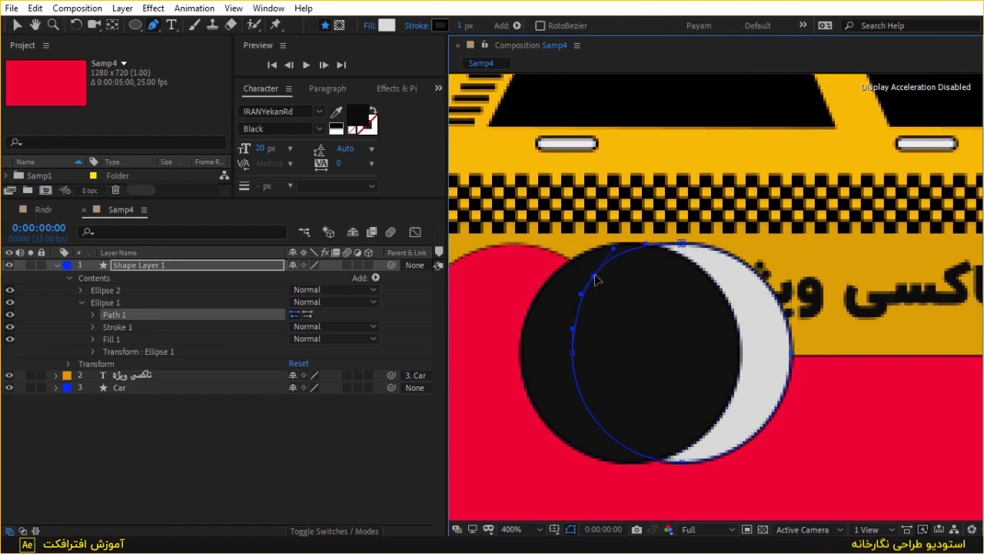
pyautogui.moveTo(595, 268); pyautogui.dragTo(588, 264)
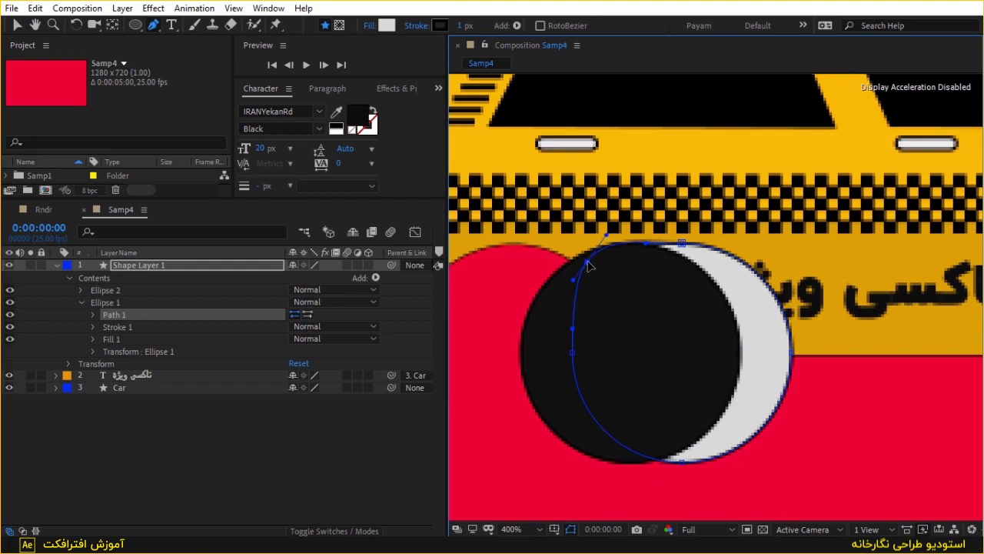
pyautogui.moveTo(615, 442); pyautogui.dragTo(601, 459)
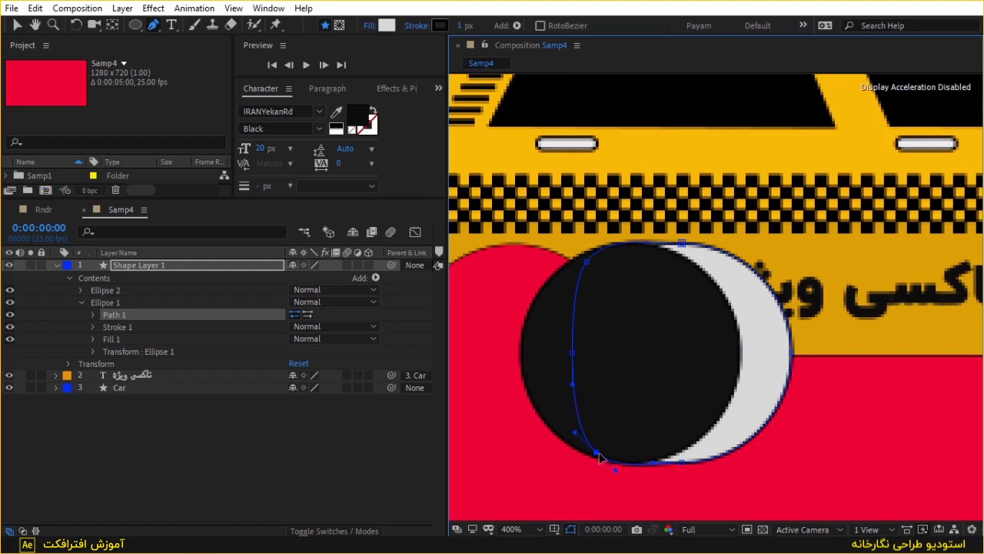
pyautogui.click(328, 461)
pyautogui.press('h')
pyautogui.press(',')
pyautogui.moveTo(746, 281); pyautogui.dragTo(754, 321)
pyautogui.press('g')
pyautogui.click(370, 361)
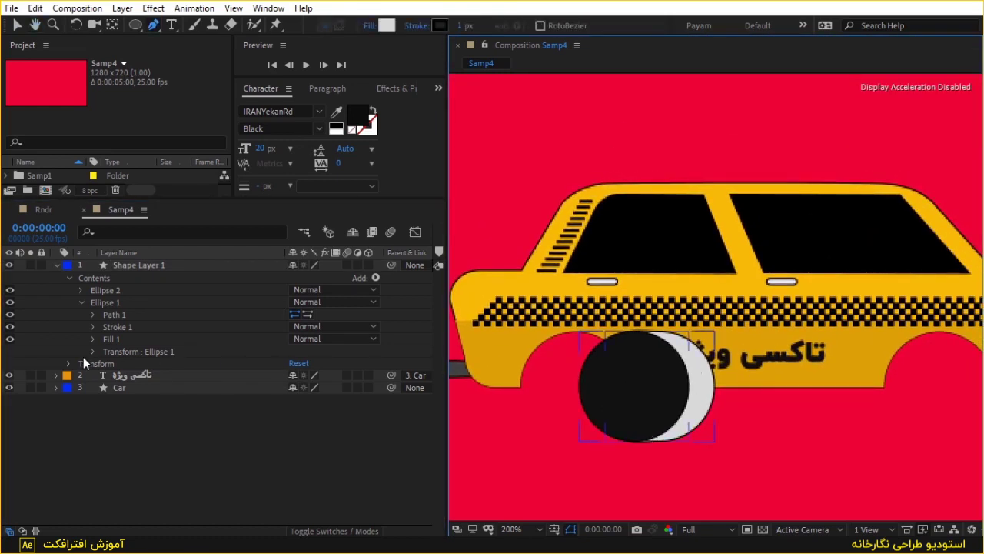
# - Duplicate Ellipse 2 into a 35×35 white (ffffff) hub, Ellipse 3
pyautogui.click(81, 302)
pyautogui.click(102, 291)
pyautogui.hotkey('ctrl', 'd')
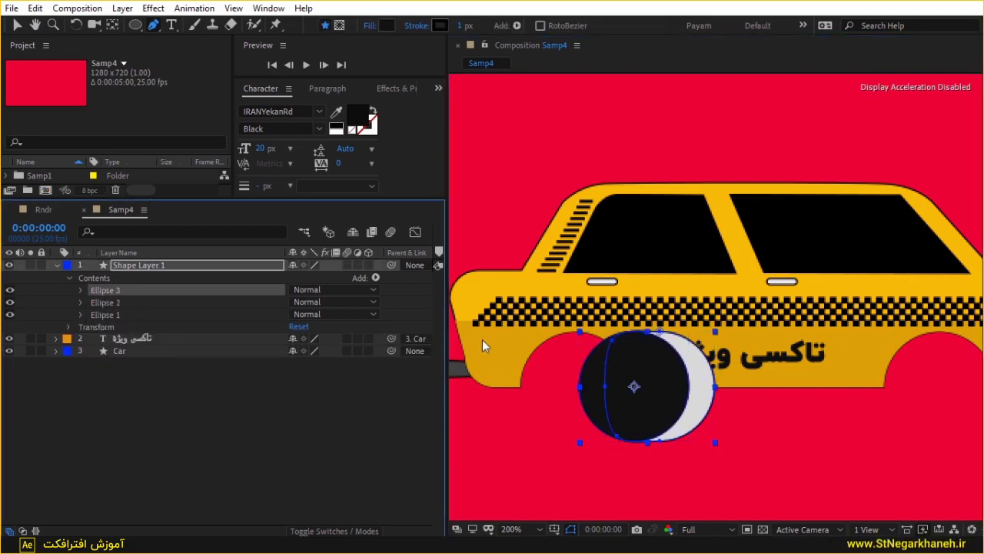
pyautogui.click(80, 290)
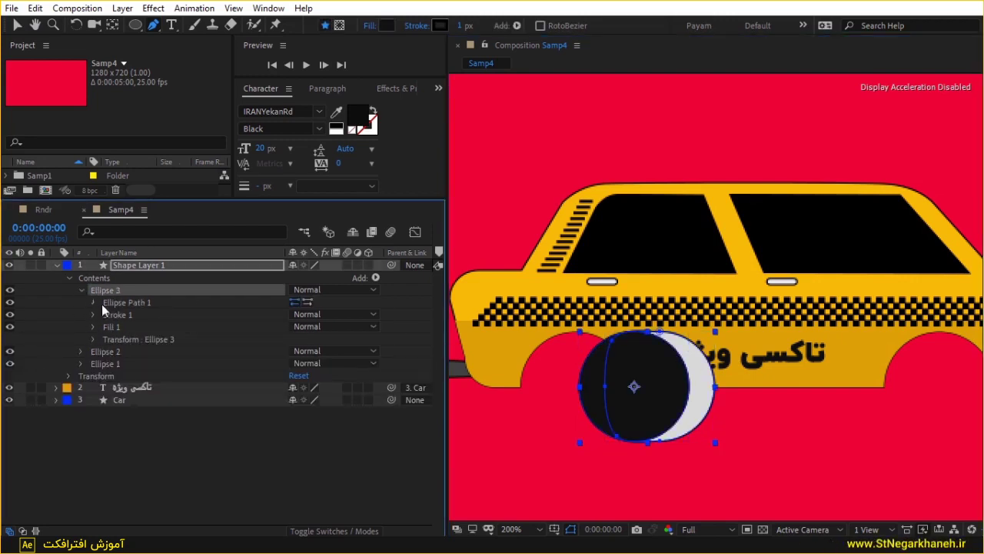
pyautogui.click(93, 302)
pyautogui.click(289, 315)
pyautogui.moveTo(286, 314); pyautogui.dragTo(275, 315)
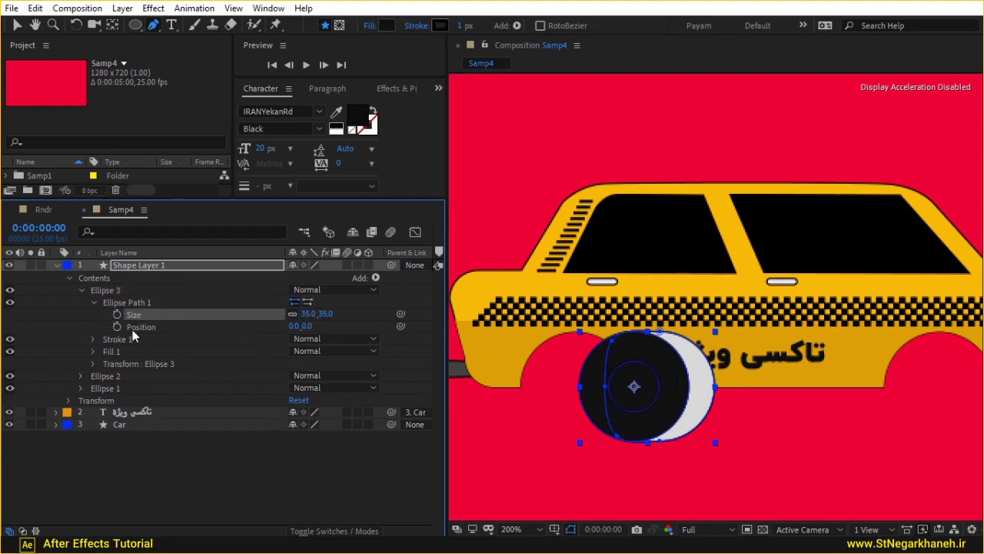
pyautogui.click(133, 352)
pyautogui.click(392, 25)
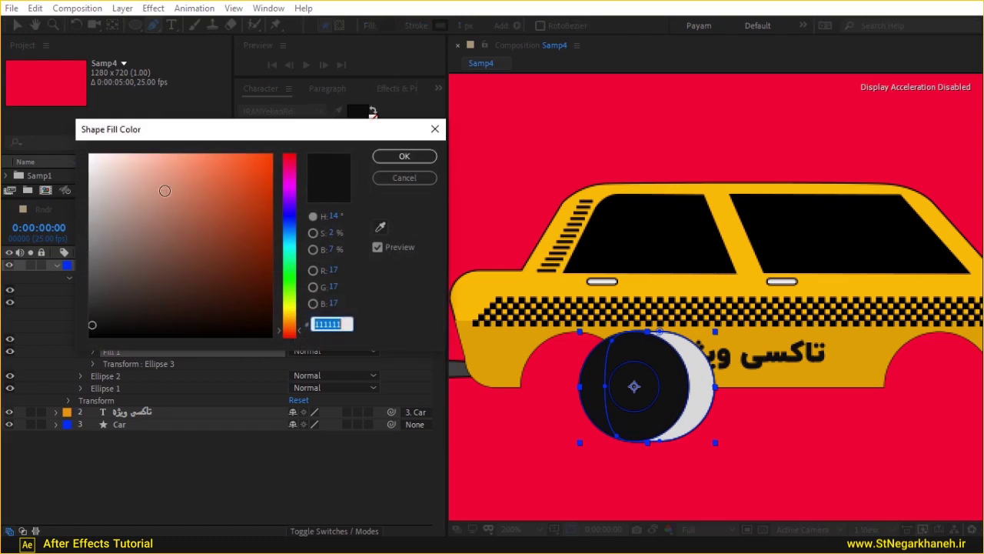
pyautogui.write('ffffff')
pyautogui.click(402, 158)
pyautogui.click(289, 509)
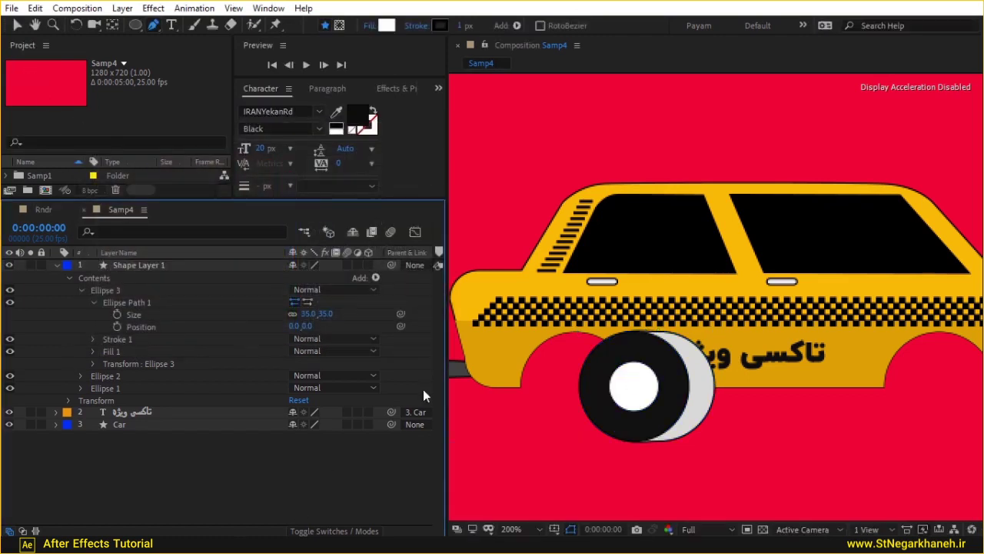
# - Recolour Ellipse 1 mid grey BBBBBB and move the wheel left into the wheel well
pyautogui.click(135, 386)
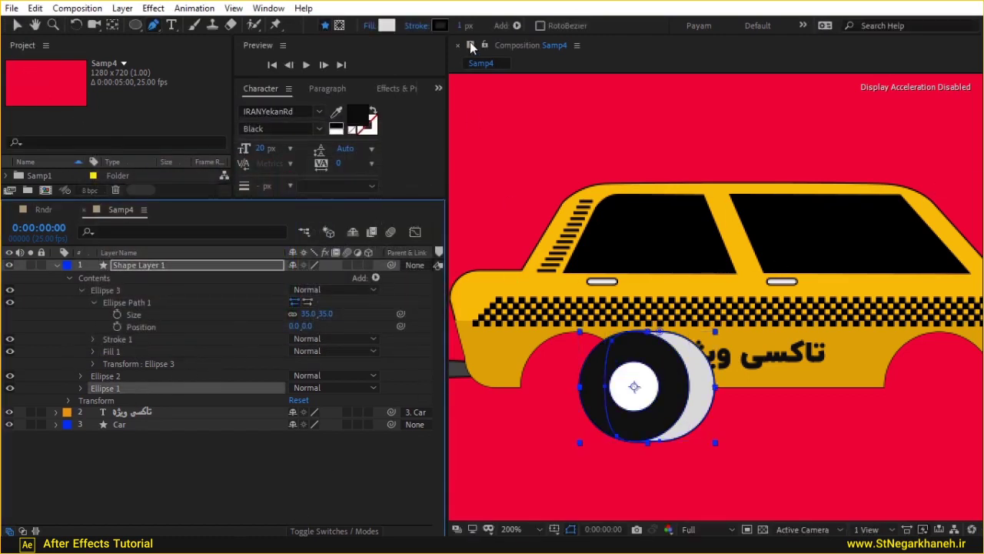
pyautogui.click(386, 25)
pyautogui.moveTo(120, 201); pyautogui.dragTo(82, 202)
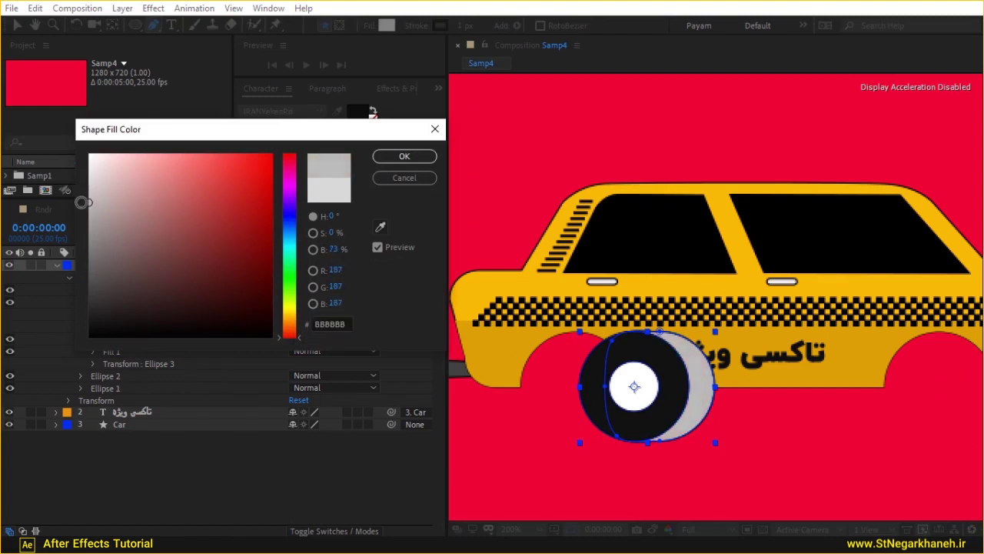
pyautogui.click(403, 156)
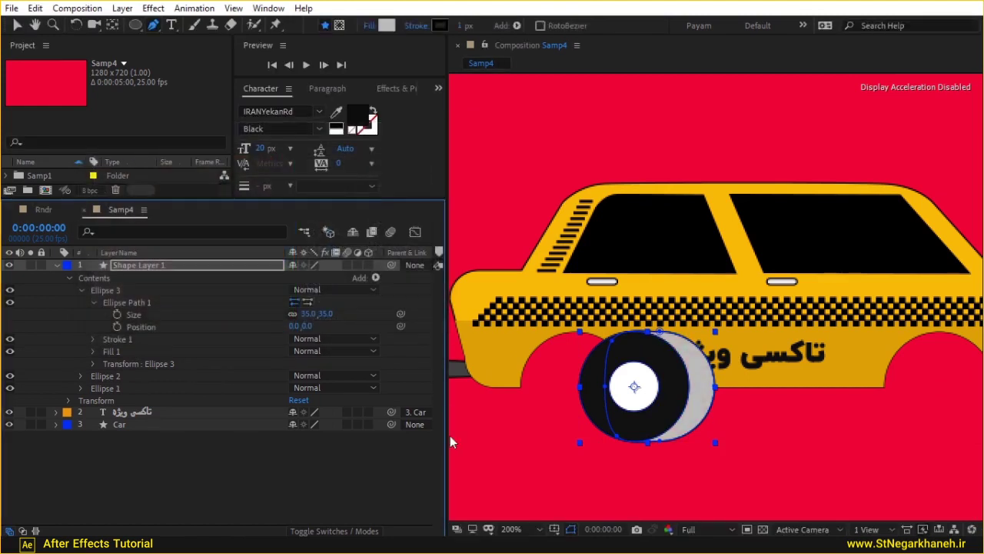
pyautogui.click(129, 265)
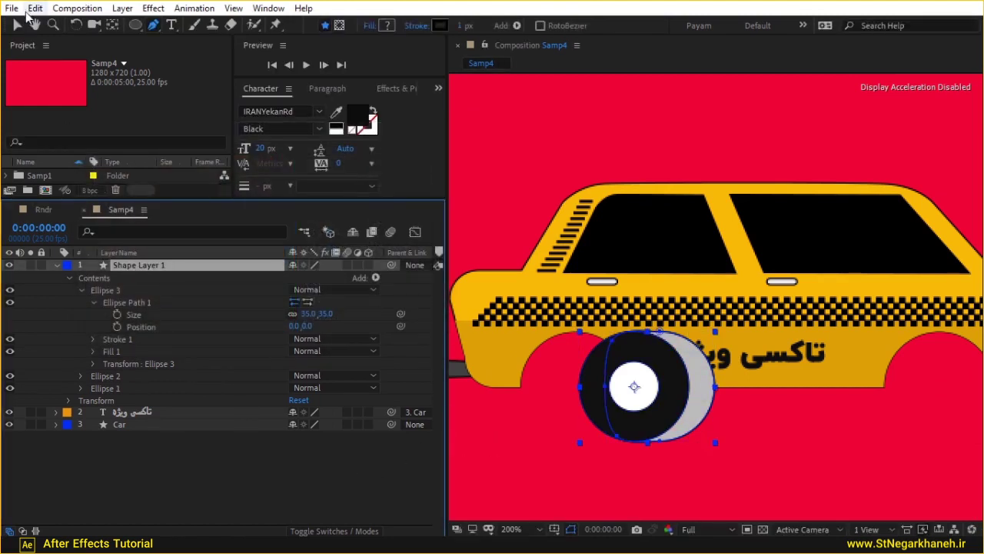
pyautogui.press('v')
pyautogui.moveTo(633, 386); pyautogui.dragTo(570, 382)
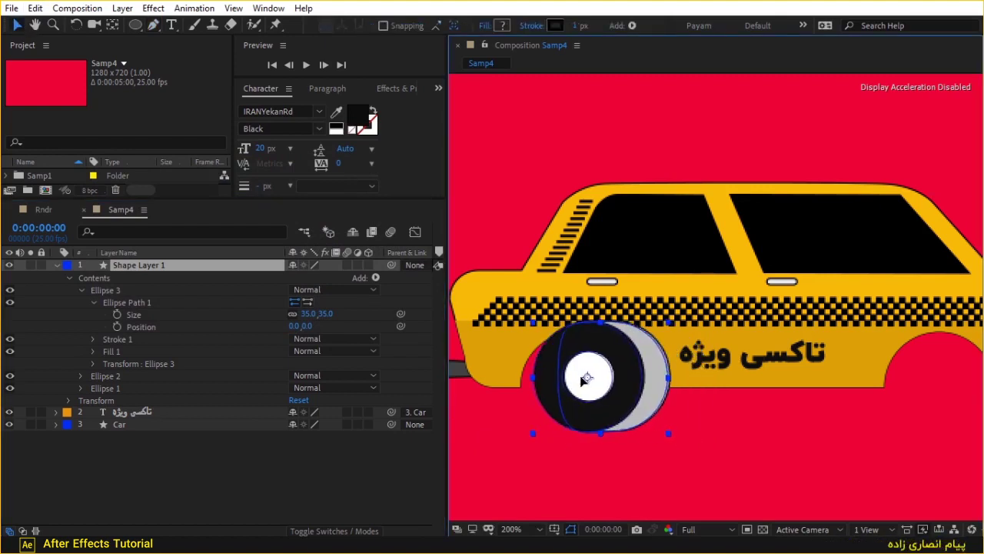
pyautogui.click(332, 469)
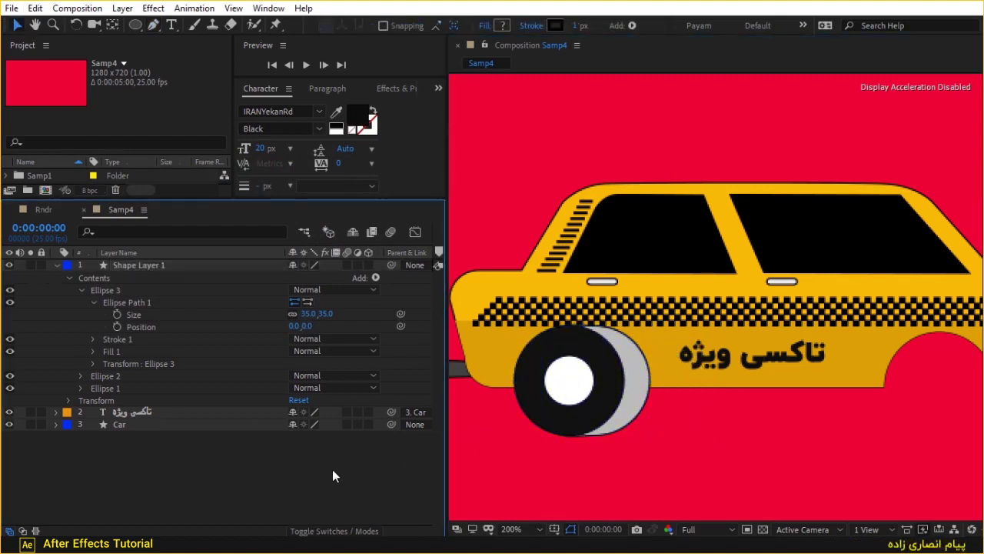
pyautogui.press(',')
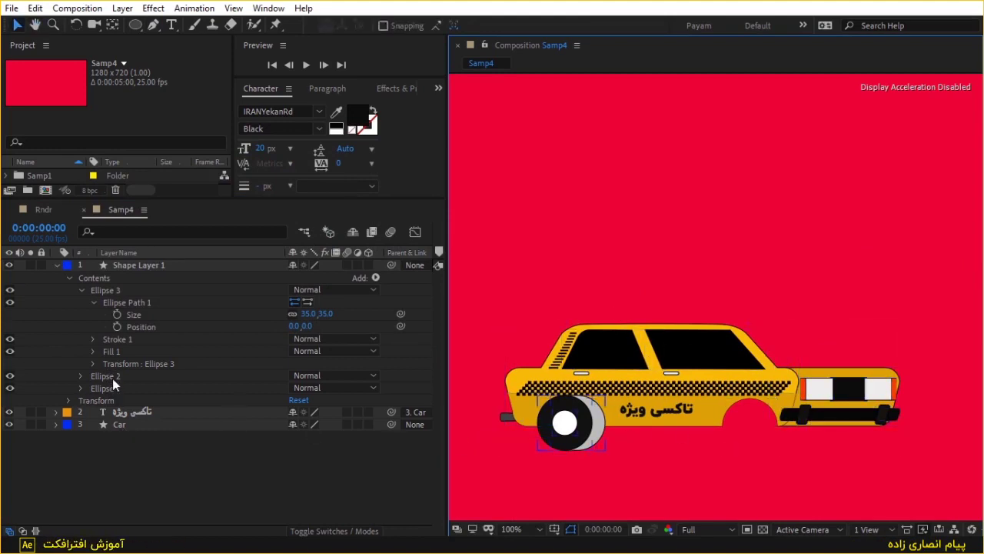
# - Nudge the wheel's dark ellipse slightly left and bring the whole taxi back into view
pyautogui.click(119, 425)
pyautogui.press('.')
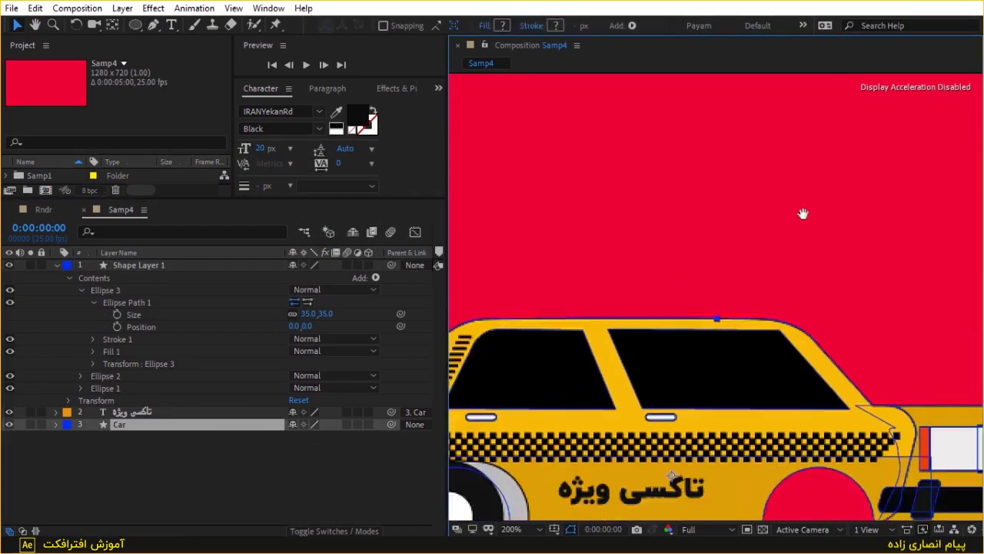
pyautogui.click(141, 377)
pyautogui.click(144, 389)
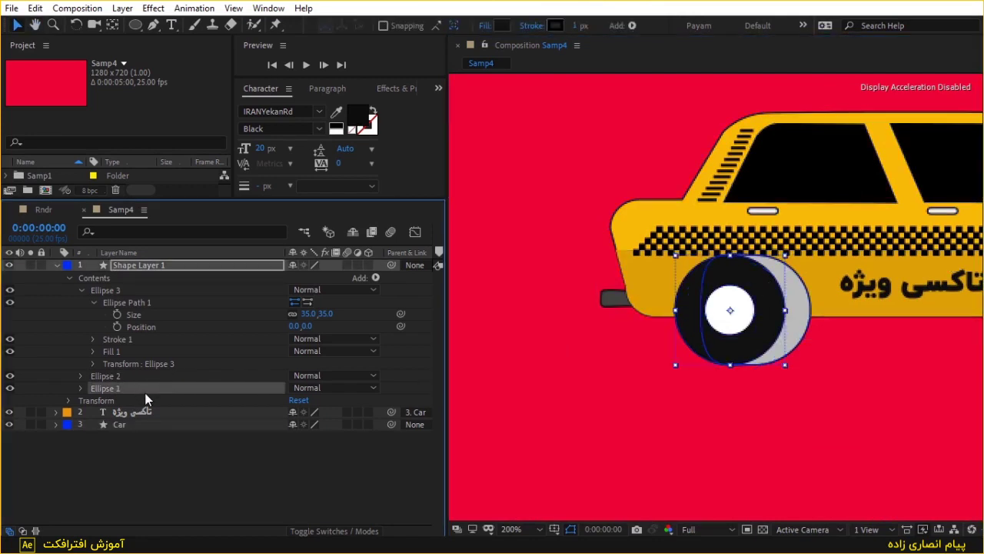
pyautogui.moveTo(757, 314); pyautogui.dragTo(754, 313)
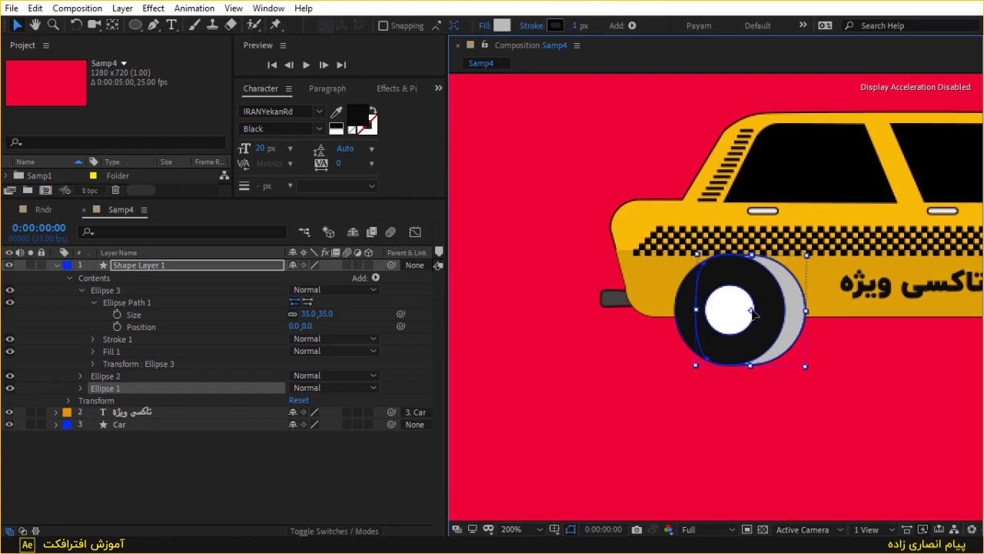
pyautogui.scroll(-1, 815, 147)
pyautogui.moveTo(815, 147); pyautogui.dragTo(694, 218)
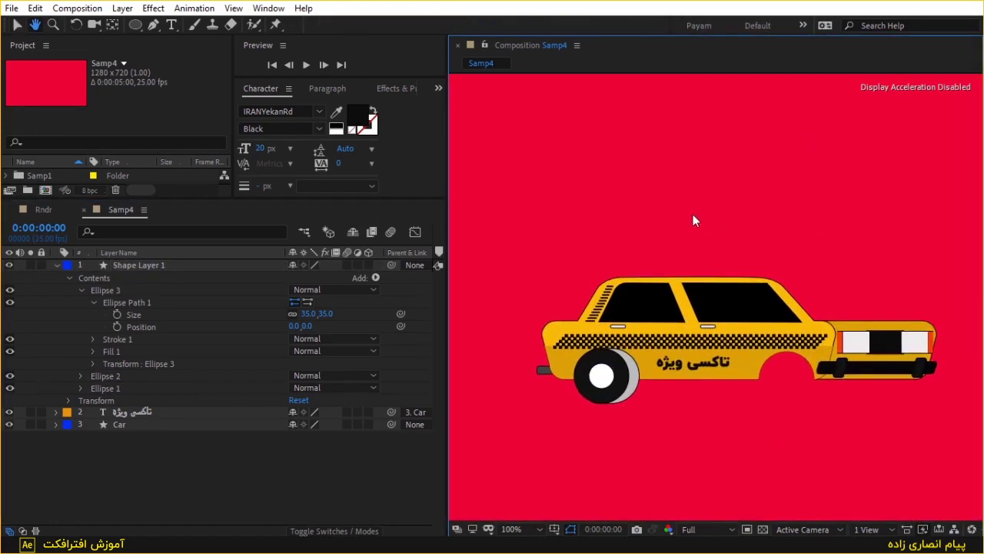
# - Rename the wheel shape layer to 'tire'
pyautogui.click(149, 266)
pyautogui.press('Return')
pyautogui.write('ق')
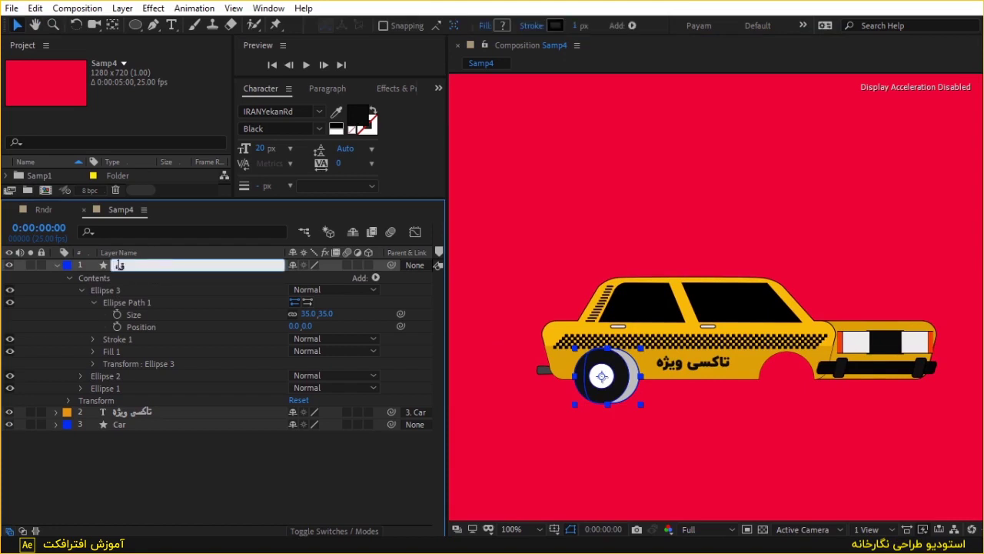
pyautogui.write('چ')
pyautogui.write('e')
pyautogui.press('Return')
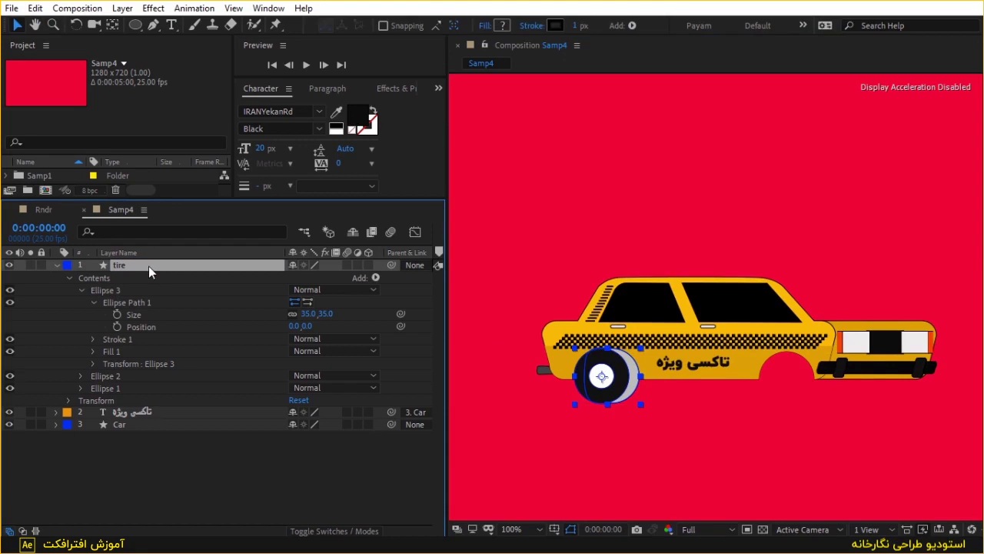
# - Duplicate the tire layer as tire 2 and drag it toward the right wheel well
pyautogui.click(56, 265)
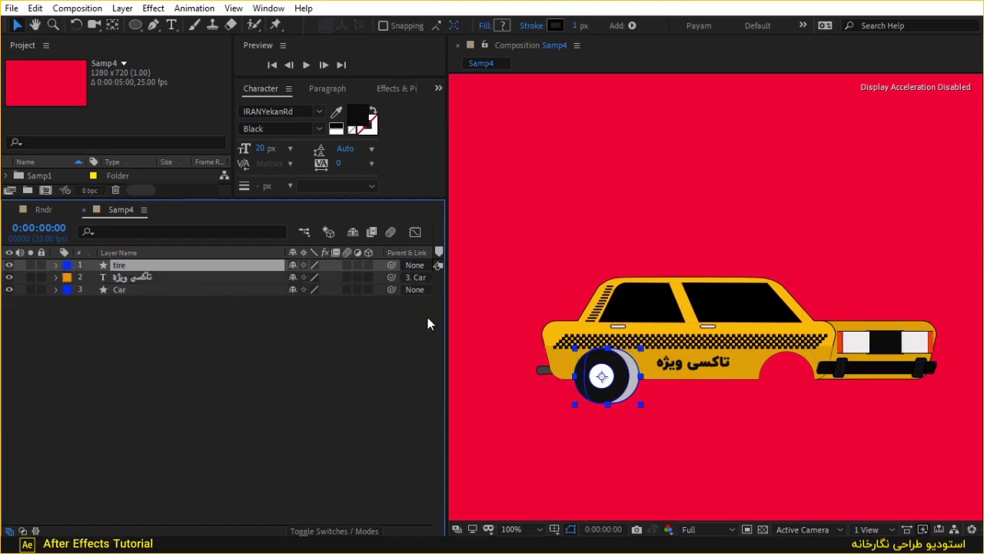
pyautogui.hotkey('ctrl', 'd')
pyautogui.moveTo(603, 377); pyautogui.dragTo(786, 380)
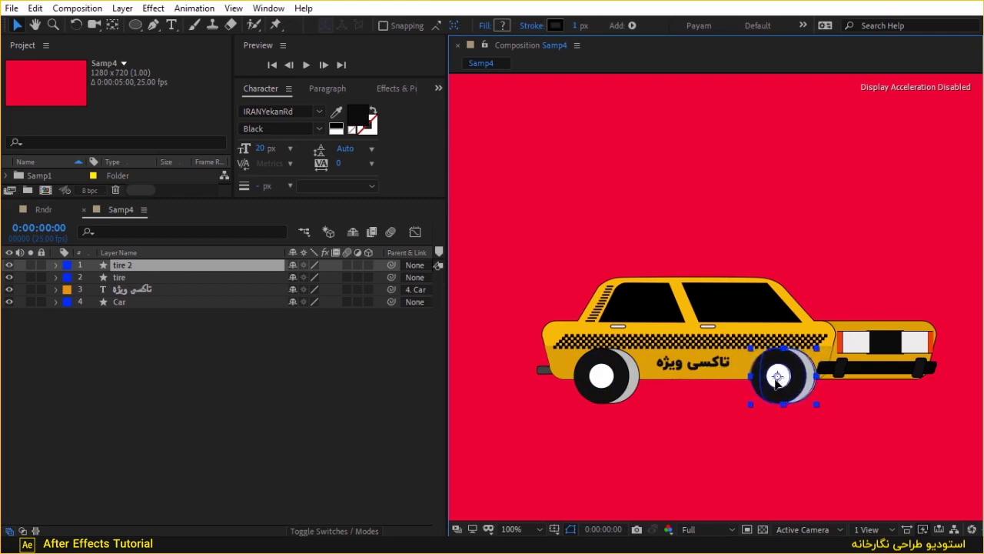
# - Drag tire 2 left, then back right to settle it into the right wheel well
pyautogui.moveTo(786, 385); pyautogui.dragTo(680, 381)
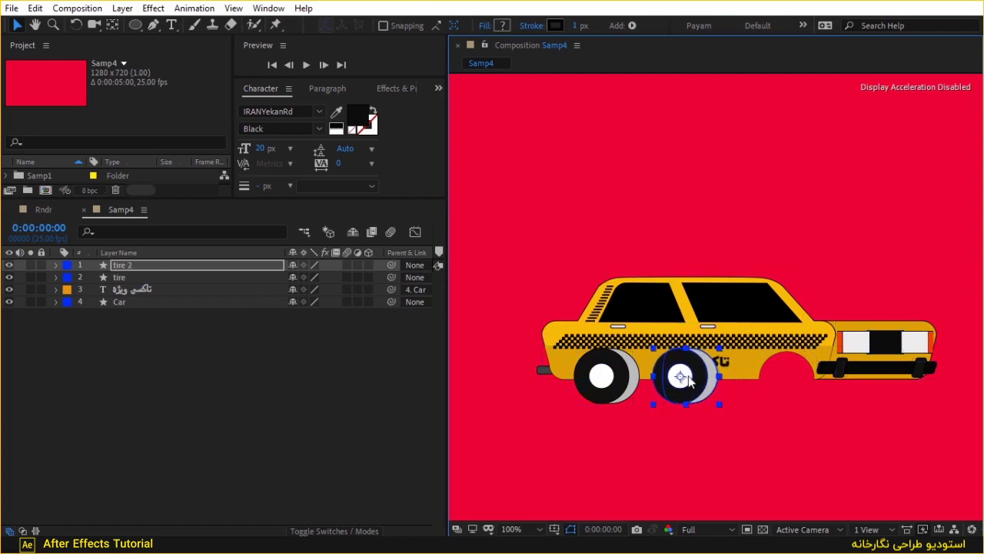
pyautogui.moveTo(689, 378); pyautogui.dragTo(775, 377)
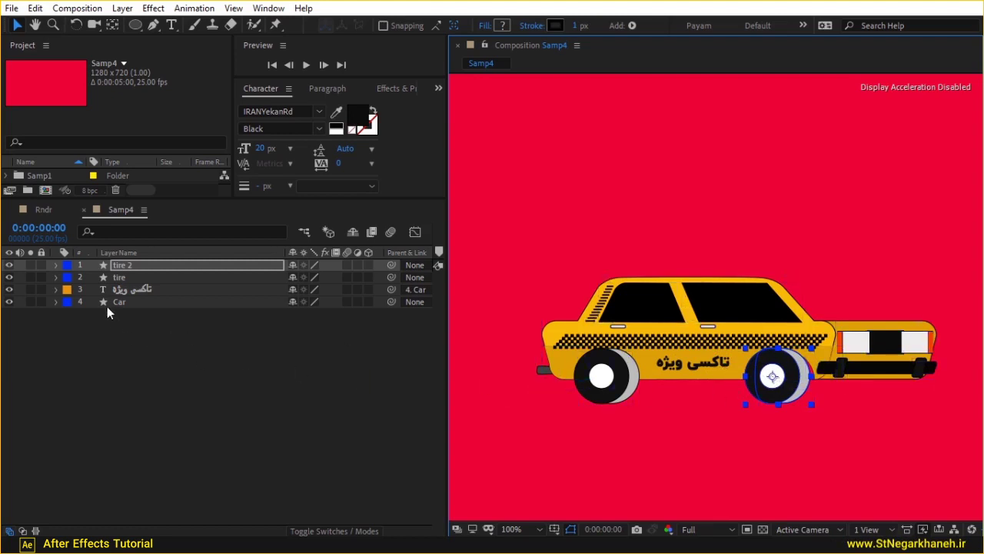
# - Expand the Car layer's بدنه اصلی body group and hide the tire and tire 2 layers
pyautogui.click(56, 302)
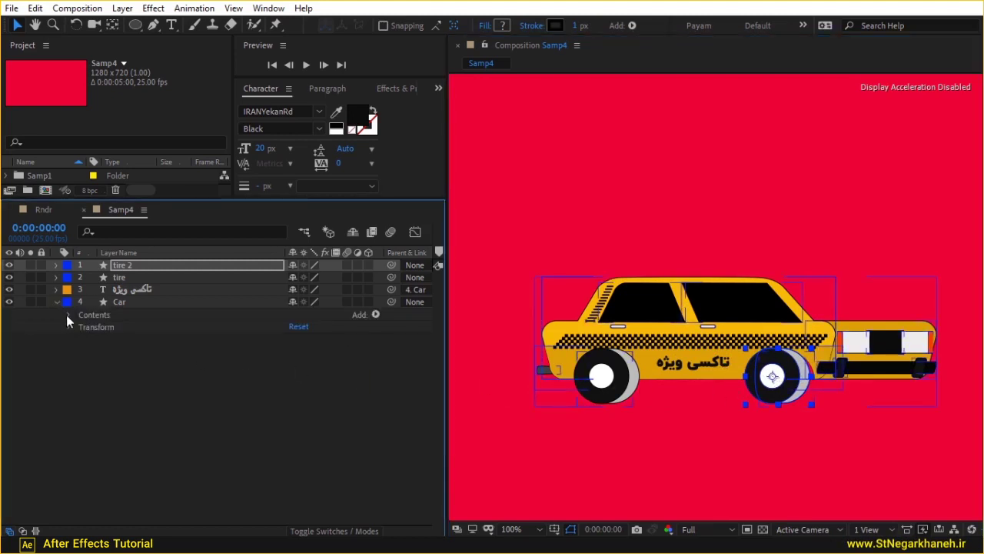
pyautogui.click(68, 315)
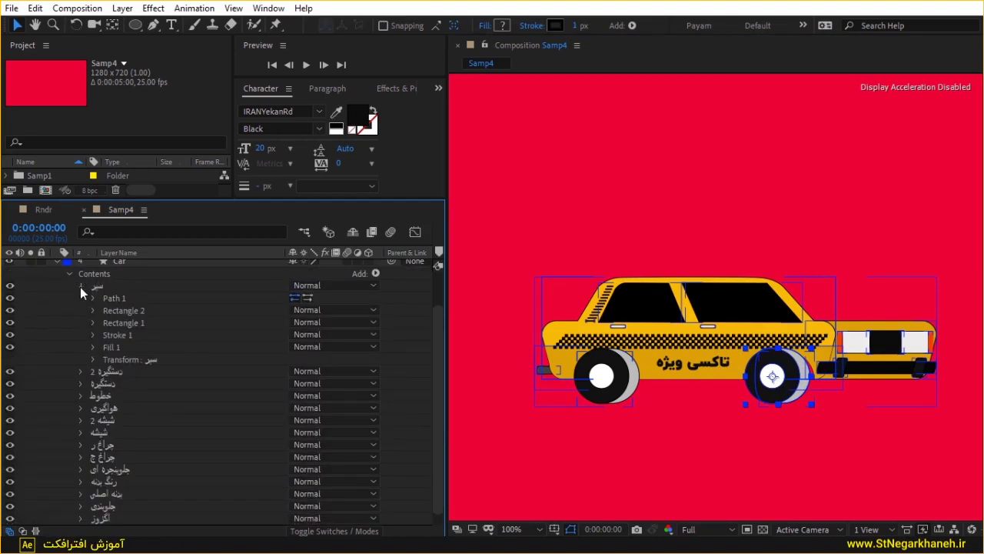
pyautogui.click(80, 287)
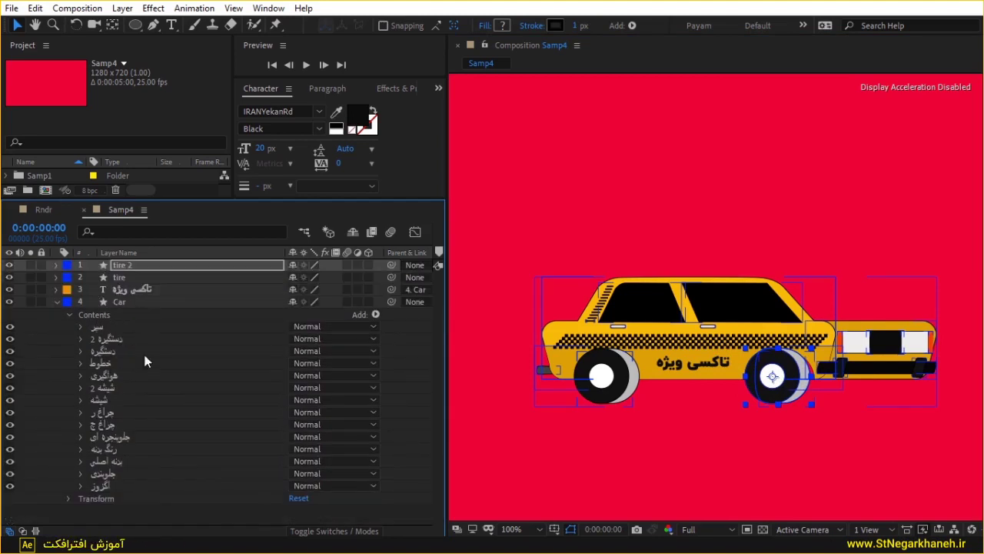
pyautogui.click(111, 464)
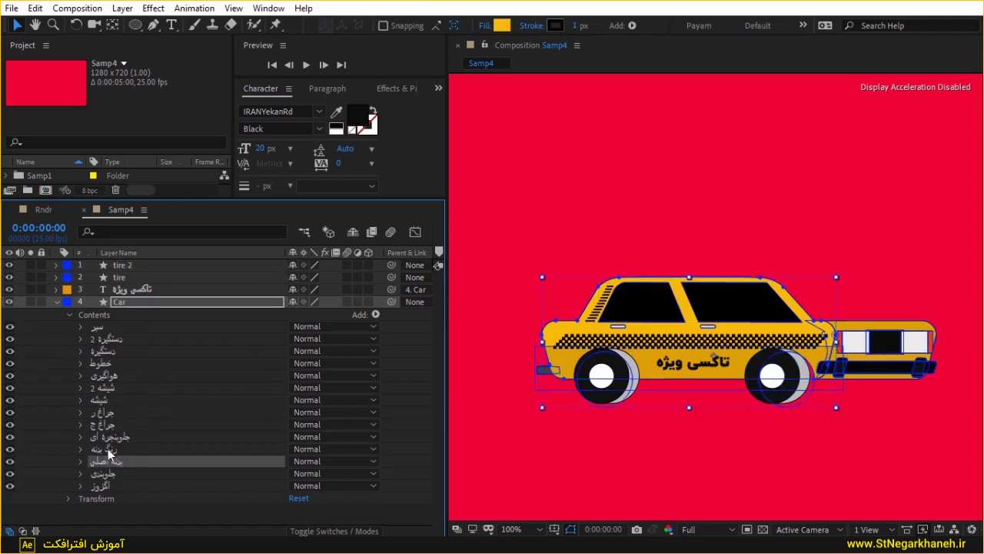
pyautogui.click(78, 462)
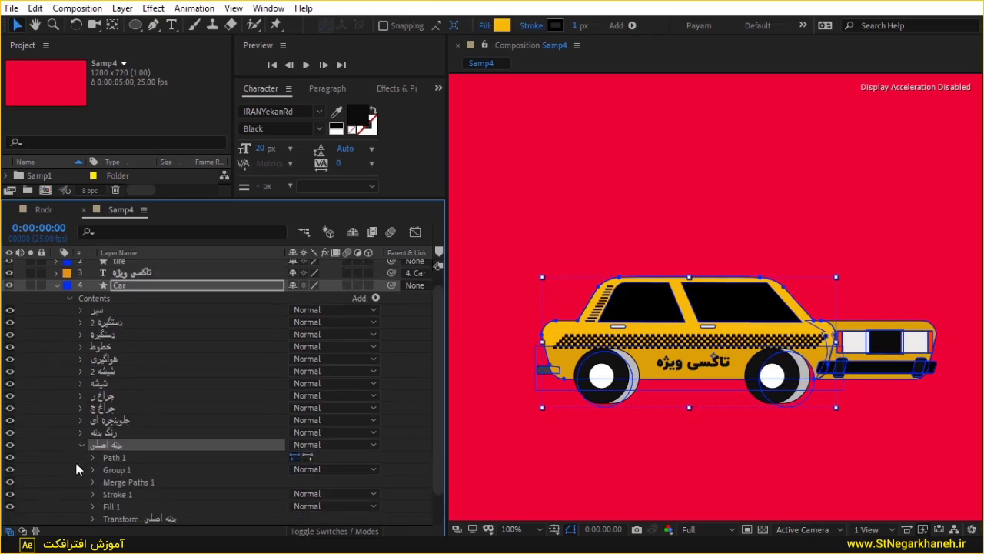
pyautogui.click(134, 470)
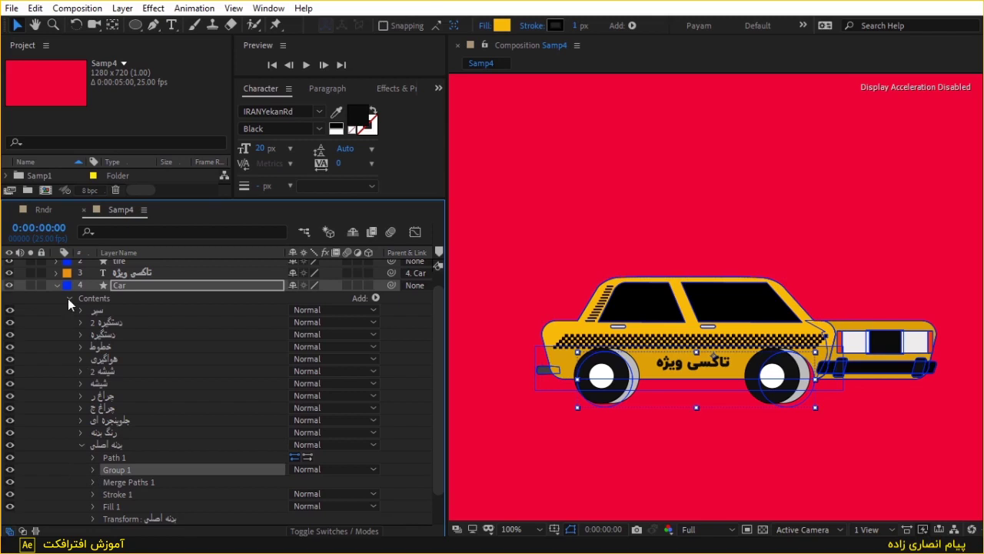
pyautogui.scroll(1, 68, 298)
pyautogui.click(10, 277)
pyautogui.click(9, 277)
pyautogui.click(9, 264)
pyautogui.scroll(2, 692, 346)
pyautogui.moveTo(693, 346); pyautogui.dragTo(636, 171)
pyautogui.press('v')
# - Move the body group's Ellipse 2 wheel-well cutout left to position 113.0, 147.0
pyautogui.click(91, 485)
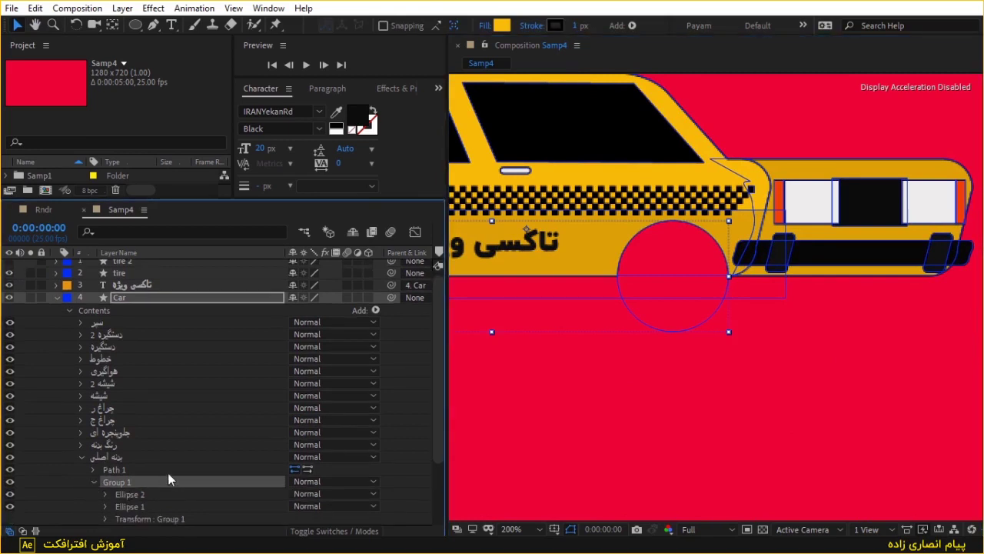
pyautogui.click(172, 494)
pyautogui.moveTo(671, 275)
pyautogui.mouseDown()
pyautogui.moveTo(636, 274)
pyautogui.moveTo(659, 279)
pyautogui.mouseUp()
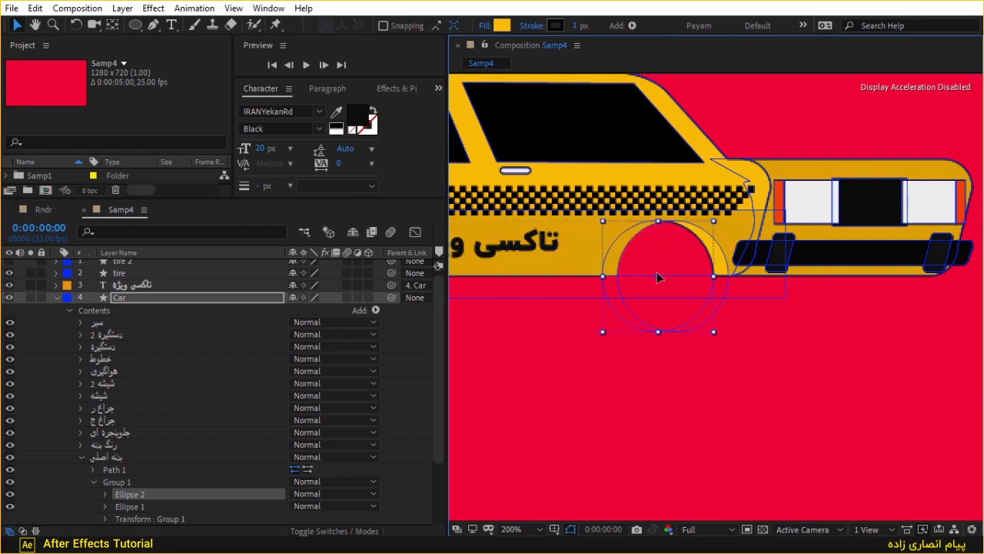
pyautogui.hotkey('shift', 'Right')
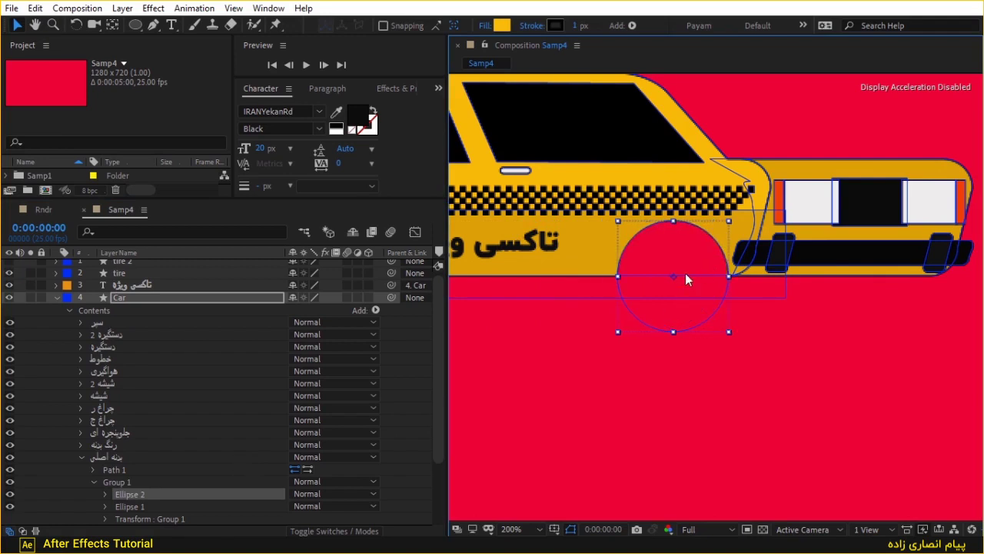
pyautogui.moveTo(677, 280)
pyautogui.mouseDown()
pyautogui.moveTo(530, 283)
pyautogui.moveTo(651, 272)
pyautogui.mouseUp()
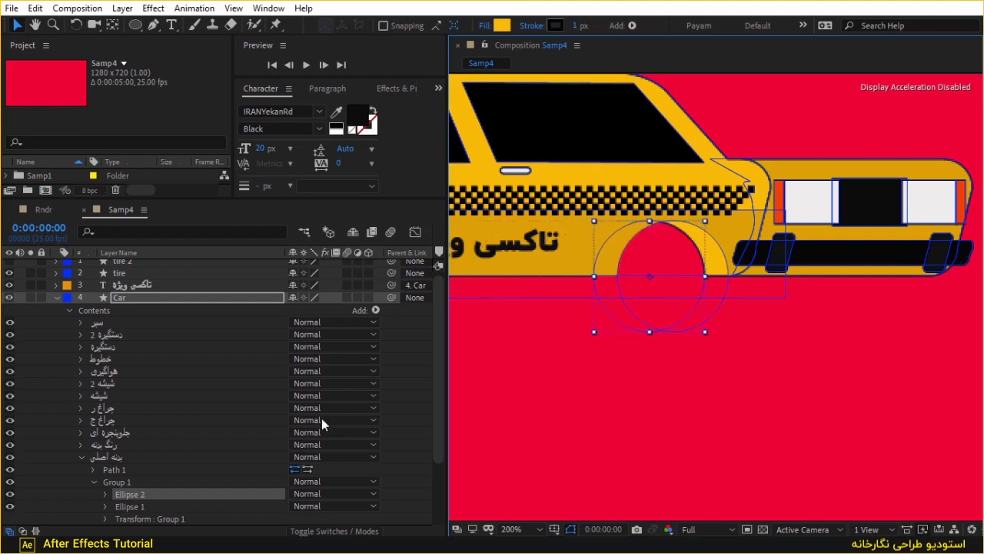
pyautogui.click(106, 495)
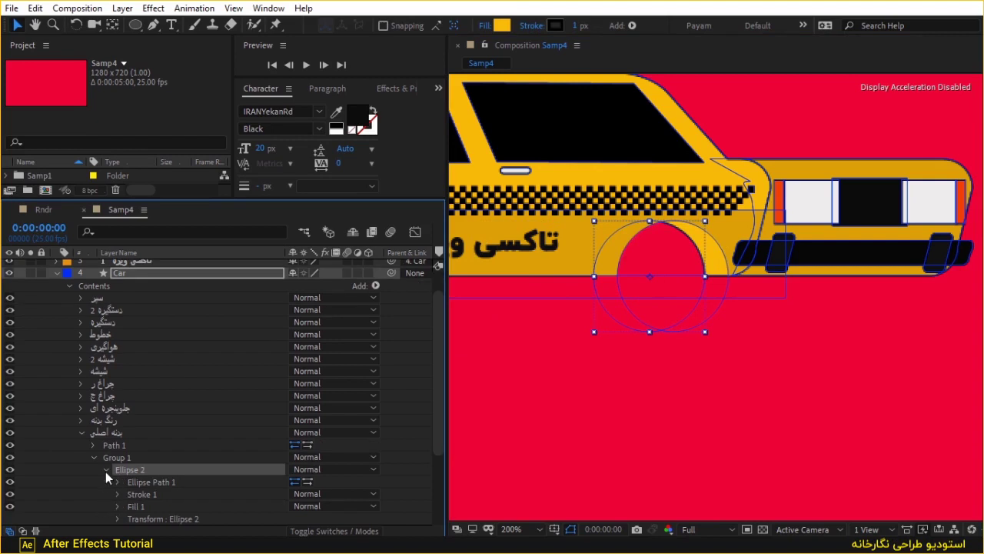
pyautogui.click(117, 519)
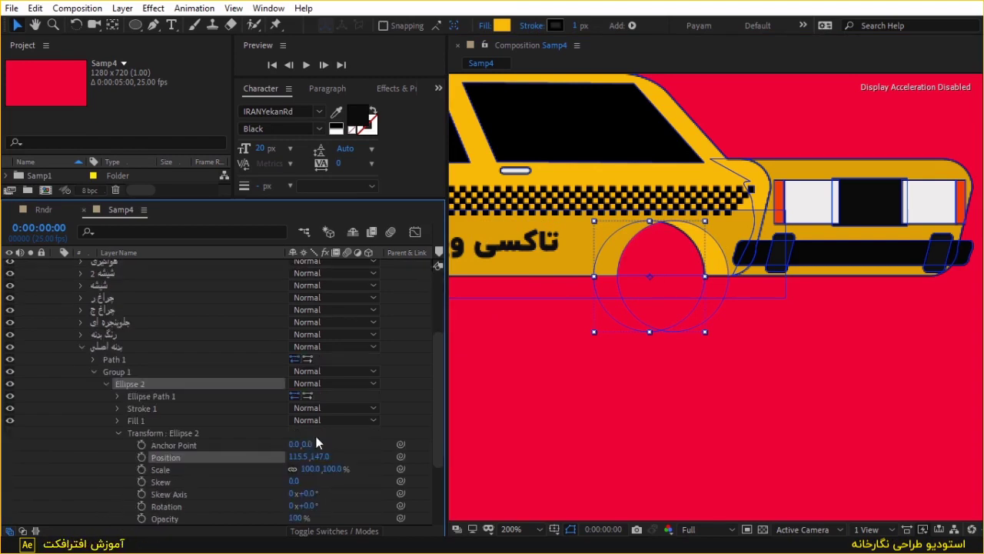
pyautogui.moveTo(650, 274); pyautogui.dragTo(640, 273)
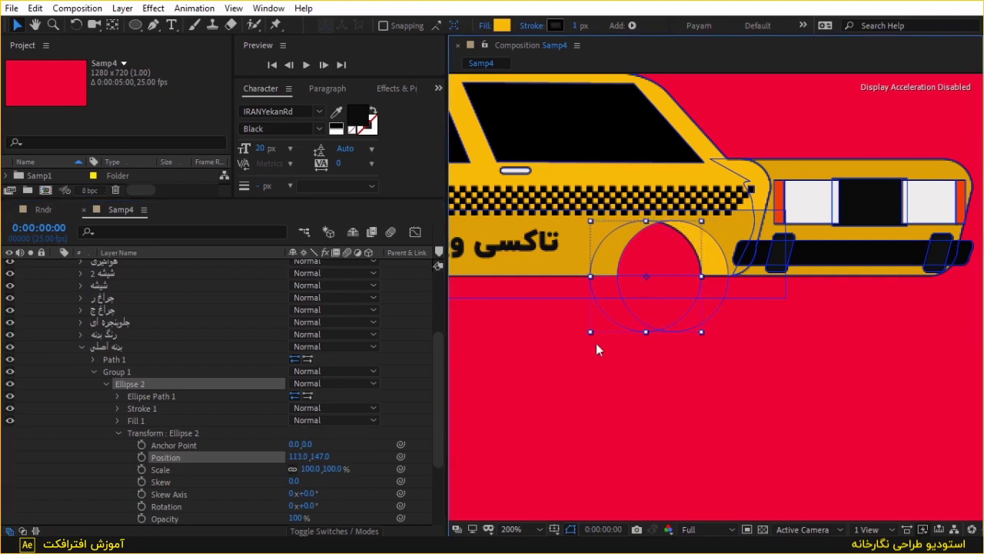
pyautogui.click(215, 463)
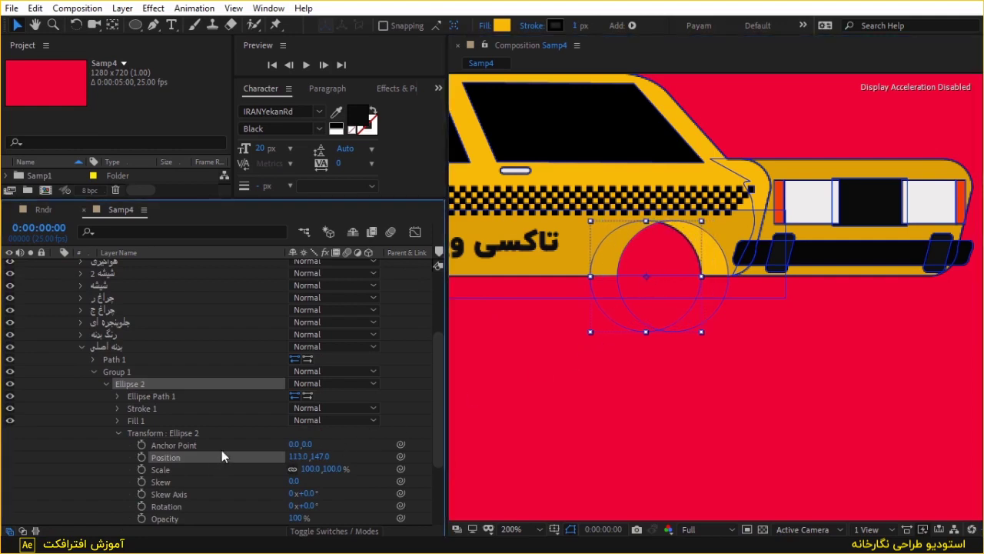
pyautogui.click(80, 347)
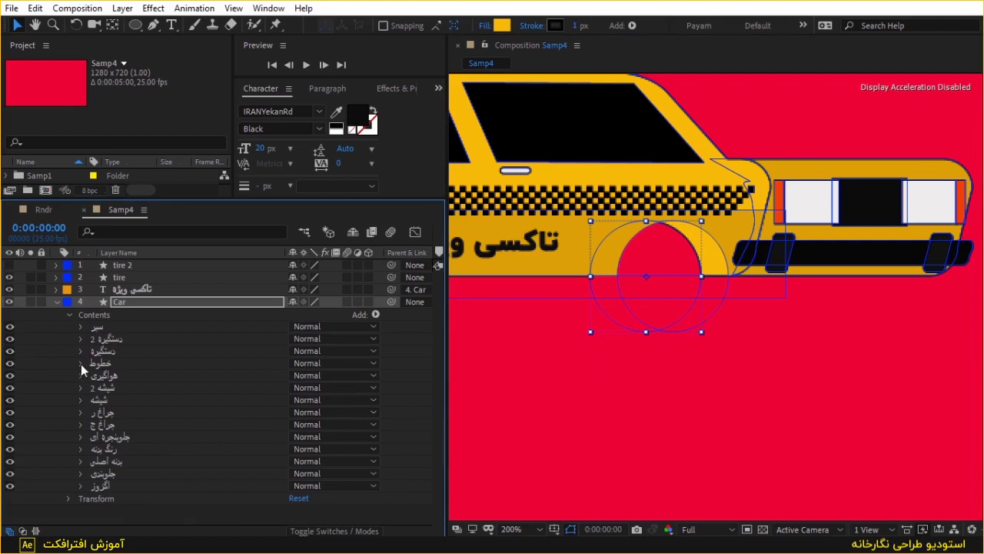
# - Expand the body colour group down to Group 1's Ellipse 2 transform properties
pyautogui.click(80, 450)
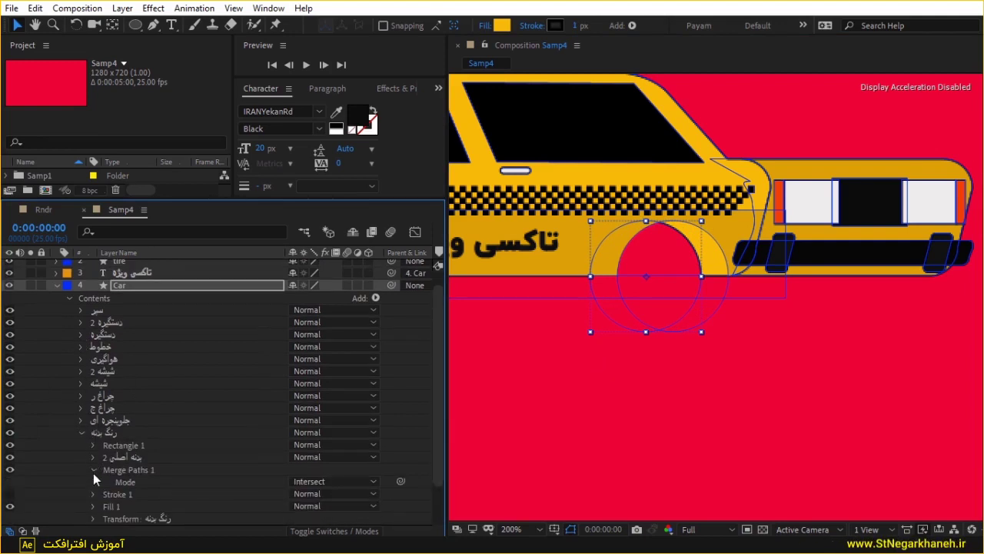
pyautogui.click(93, 467)
pyautogui.click(93, 458)
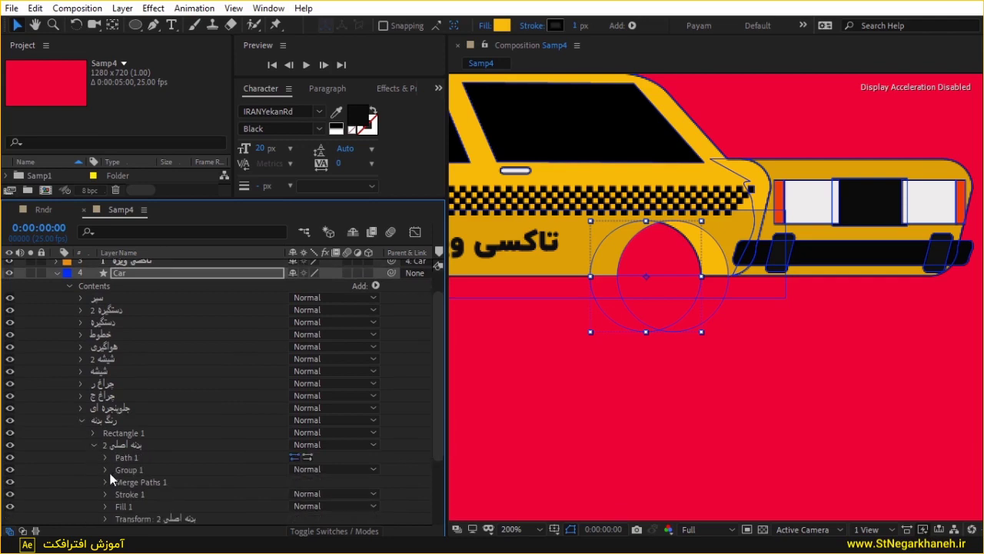
pyautogui.click(105, 469)
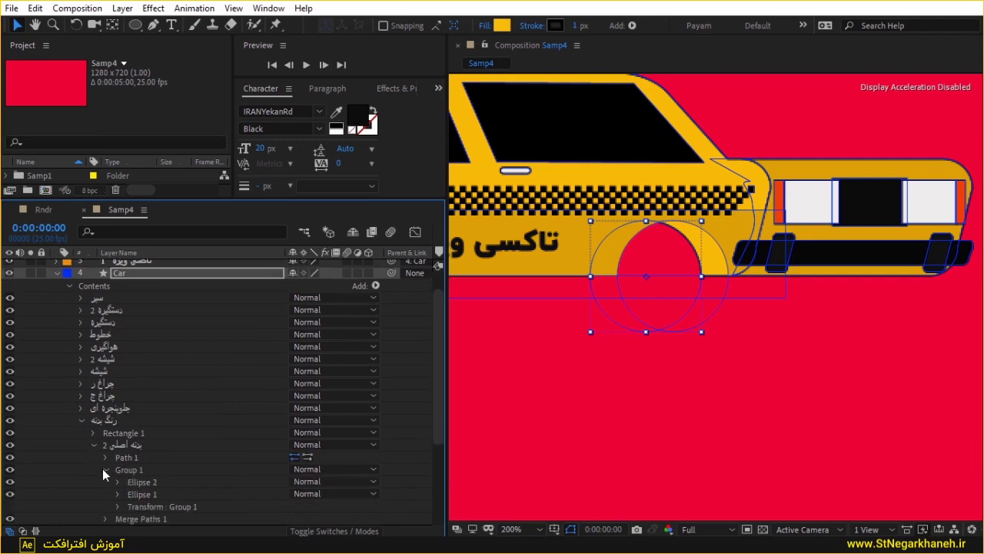
pyautogui.click(141, 494)
pyautogui.click(145, 483)
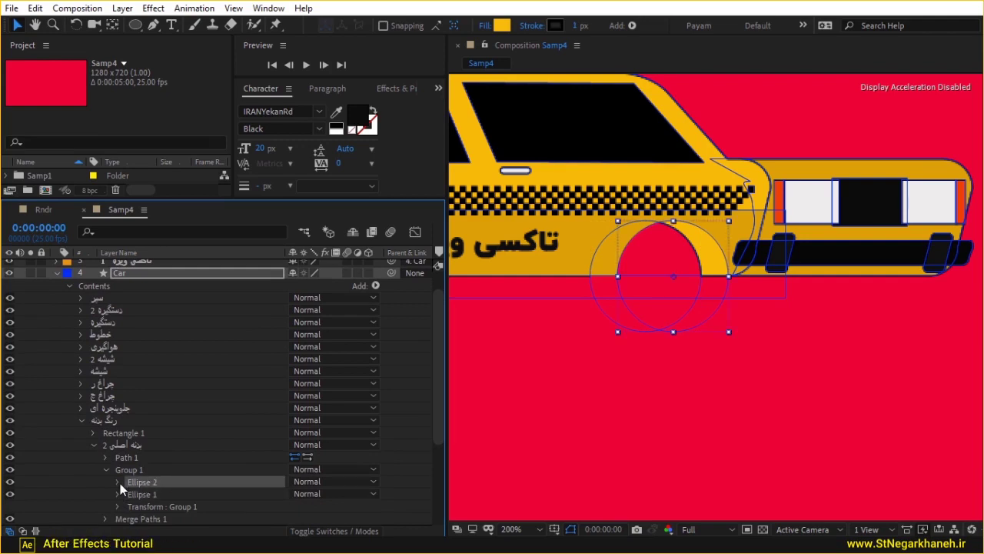
pyautogui.click(119, 482)
pyautogui.click(130, 519)
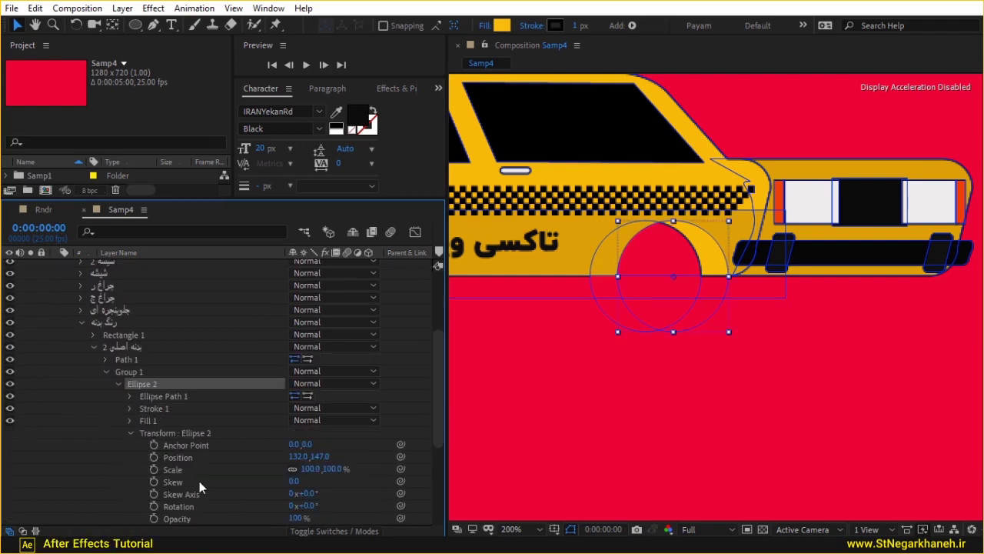
# - Set that cutout's Position X to 113, giving 113.0, 147.0
pyautogui.click(190, 459)
pyautogui.press('Left')
pyautogui.press('Left')
pyautogui.press('Left')
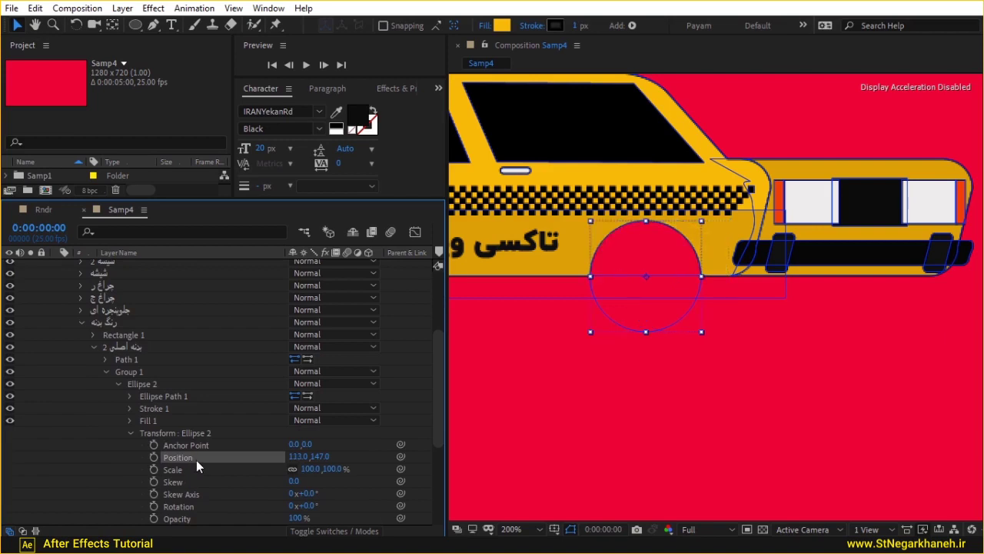
pyautogui.click(399, 382)
pyautogui.scroll(-2, 725, 193)
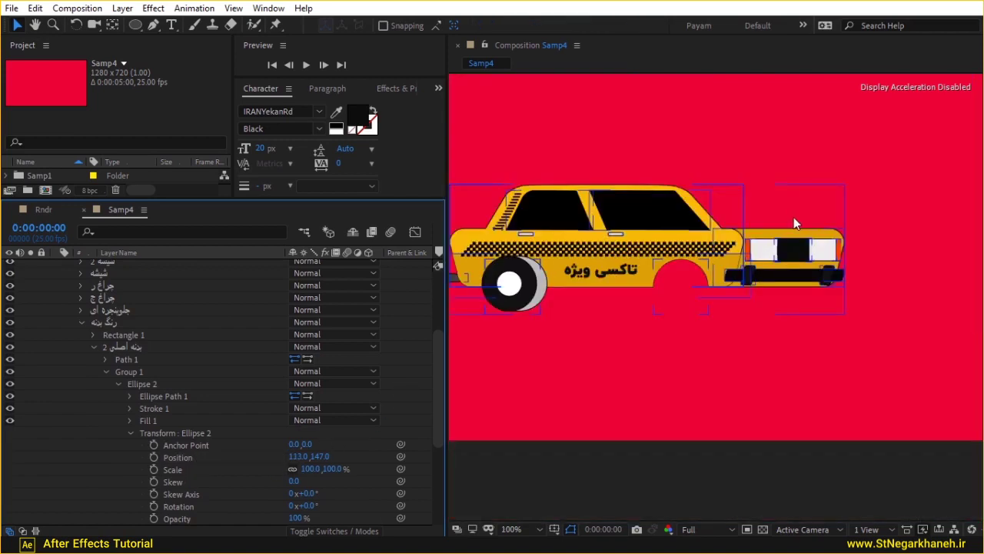
pyautogui.scroll(-1, 725, 193)
pyautogui.scroll(1, 623, 315)
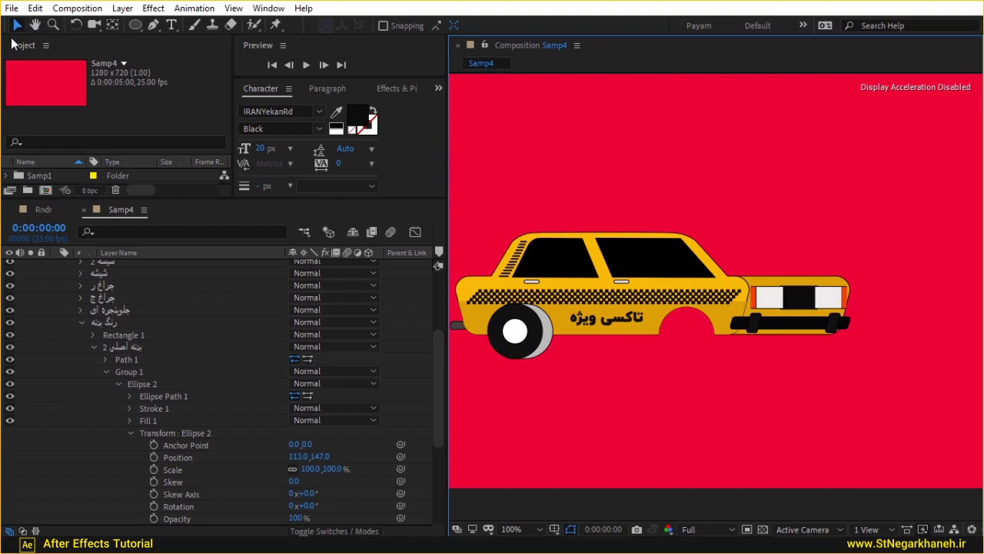
# - Make the hidden tire and tire 2 layers visible again
pyautogui.scroll(5, 66, 291)
pyautogui.hotkey('ctrl', 'a')
pyautogui.click(56, 302)
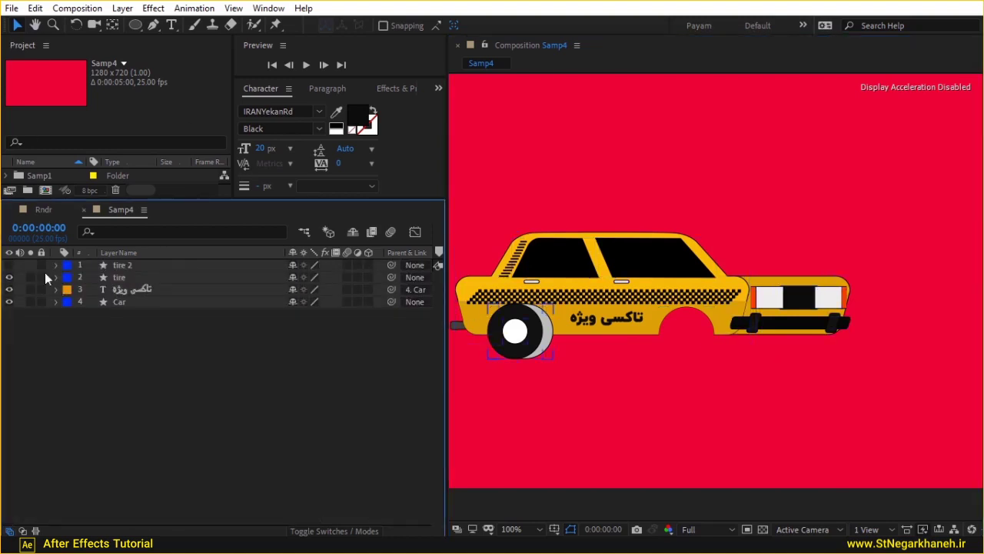
pyautogui.click(10, 271)
pyautogui.hotkey('ctrl', 'shift', 'a')
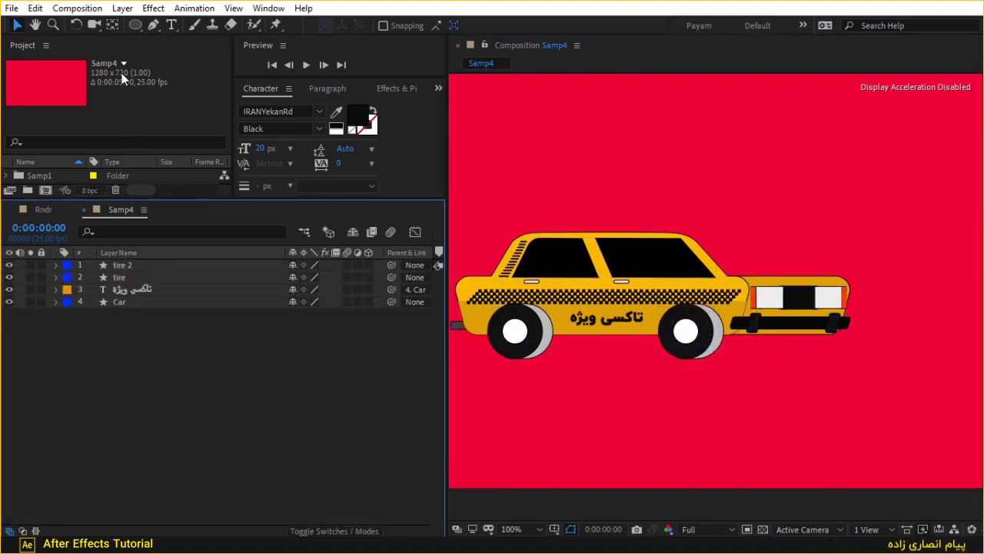
# - Duplicate both tire layers, place the copies below Car, and shift them right behind the body
pyautogui.click(119, 276)
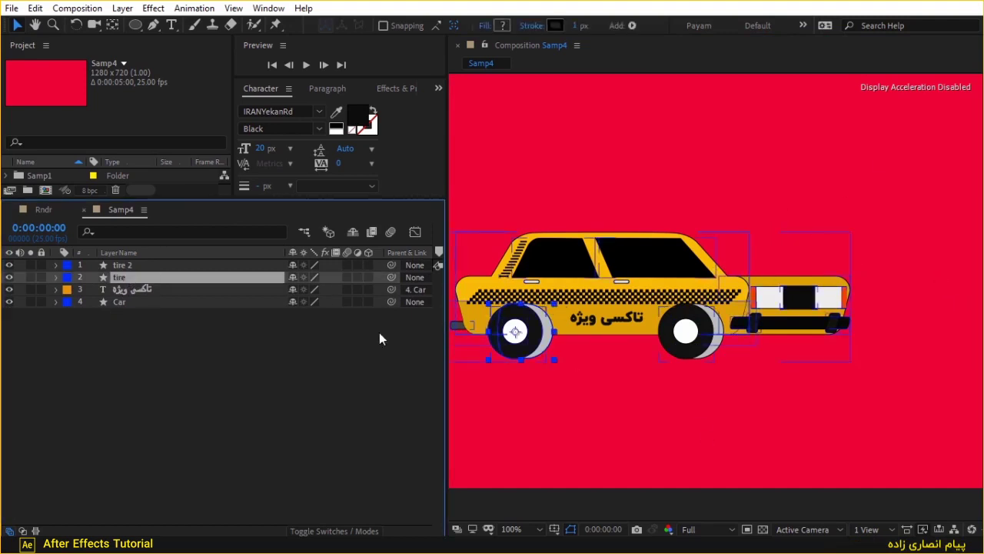
pyautogui.keyDown('ctrl'); pyautogui.click(128, 268); pyautogui.keyUp('ctrl')
pyautogui.hotkey('ctrl', 'd')
pyautogui.moveTo(133, 291)
pyautogui.mouseDown()
pyautogui.moveTo(141, 336)
pyautogui.moveTo(296, 352)
pyautogui.mouseUp()
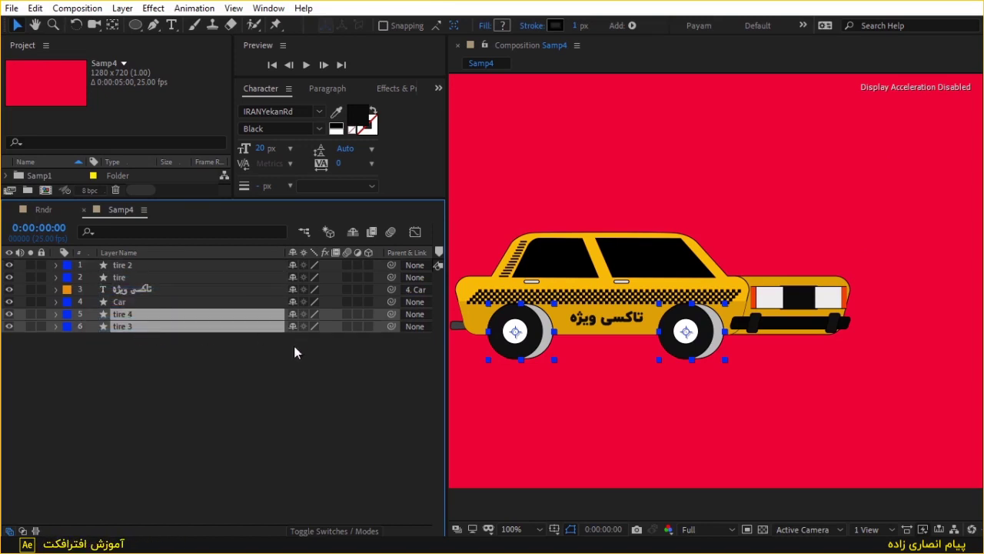
pyautogui.moveTo(686, 337); pyautogui.dragTo(764, 341)
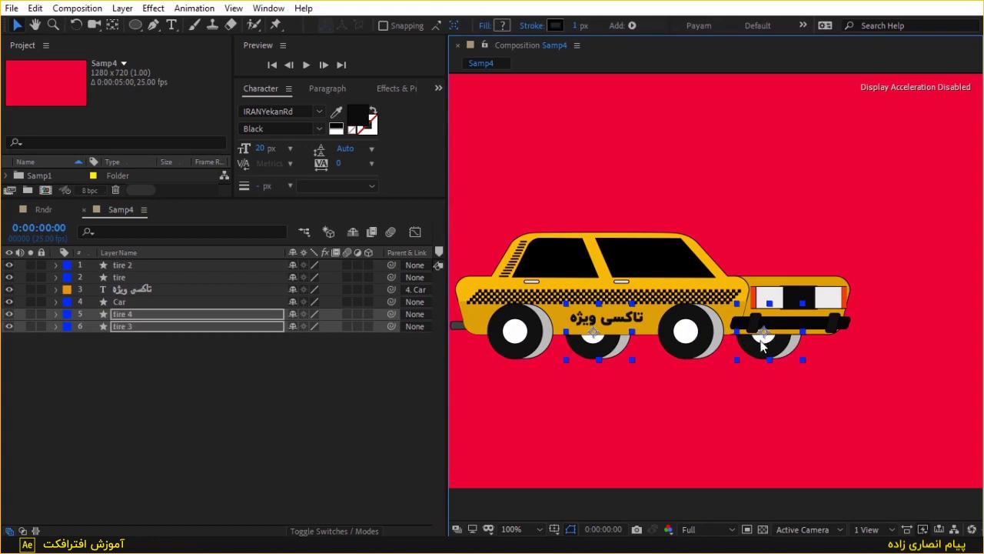
# - Delete the Ellipse 3 hub from tire 4 and collapse the duplicate tire layers
pyautogui.click(56, 325)
pyautogui.click(100, 405)
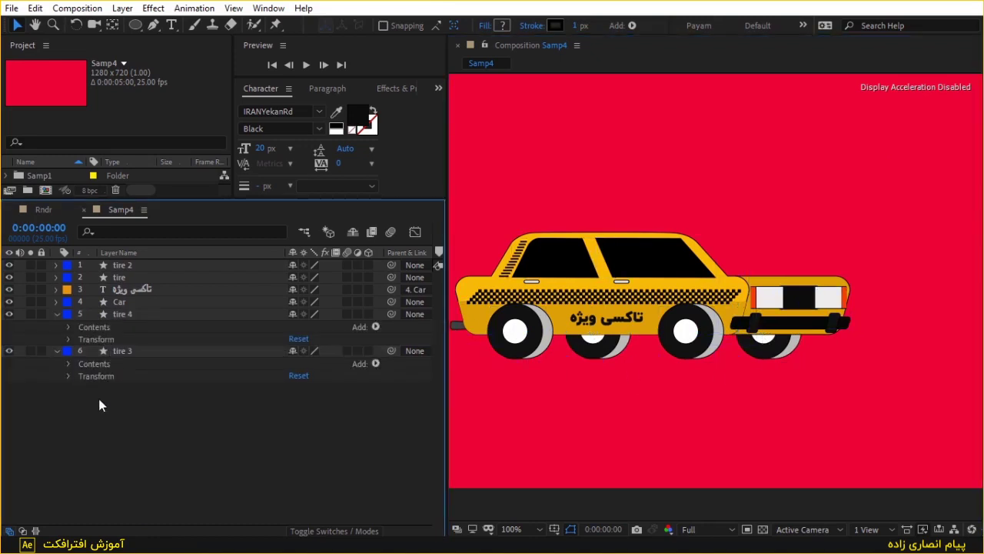
pyautogui.click(69, 327)
pyautogui.click(115, 340)
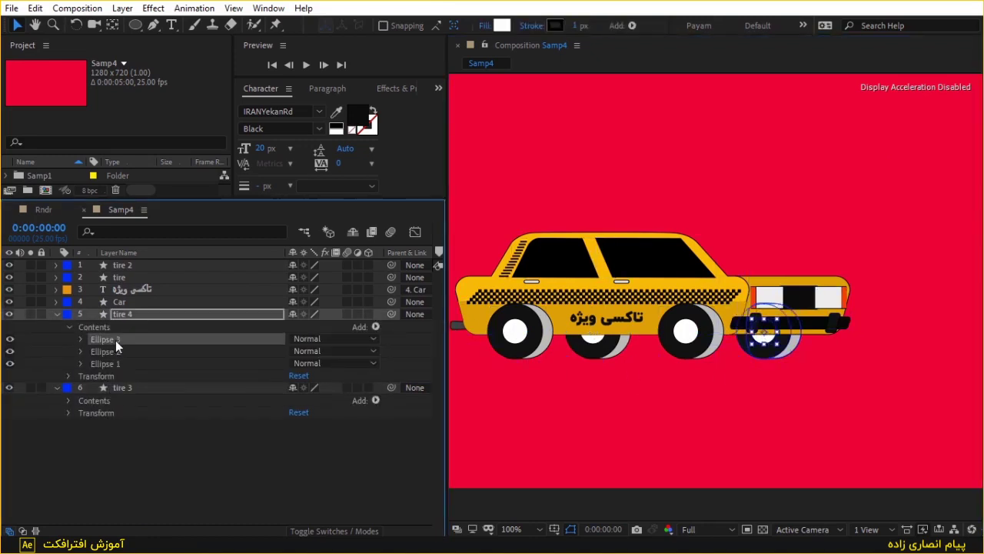
pyautogui.press('Delete')
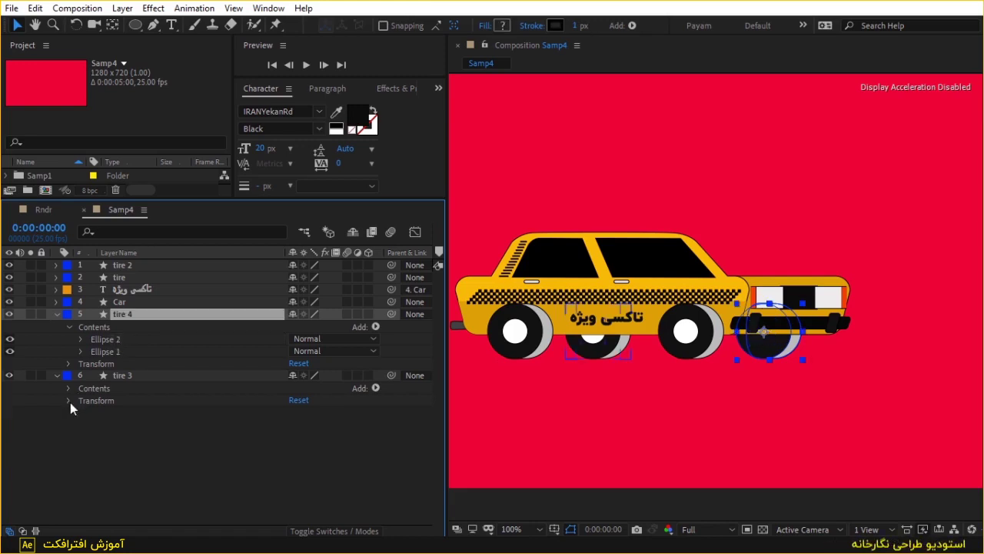
pyautogui.click(68, 388)
pyautogui.click(126, 401)
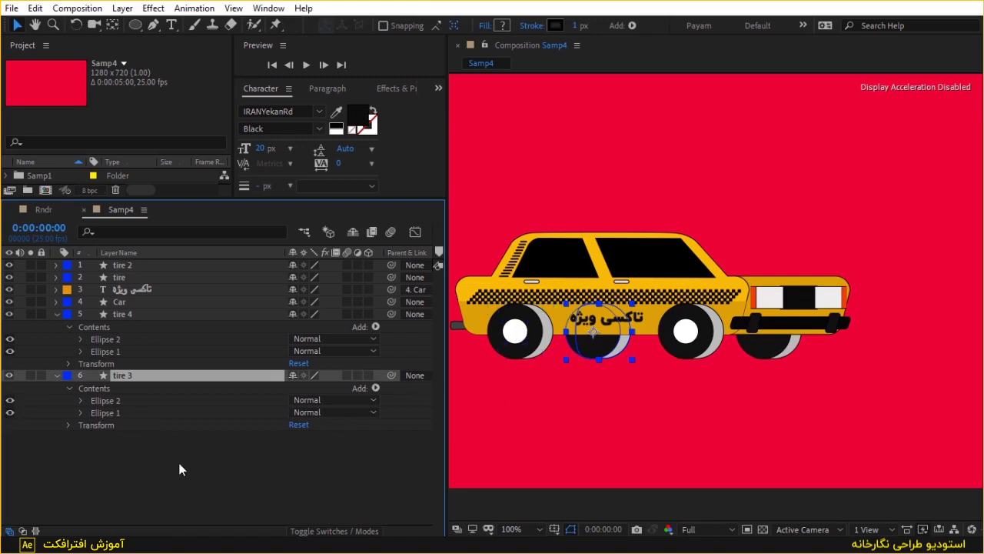
pyautogui.click(55, 314)
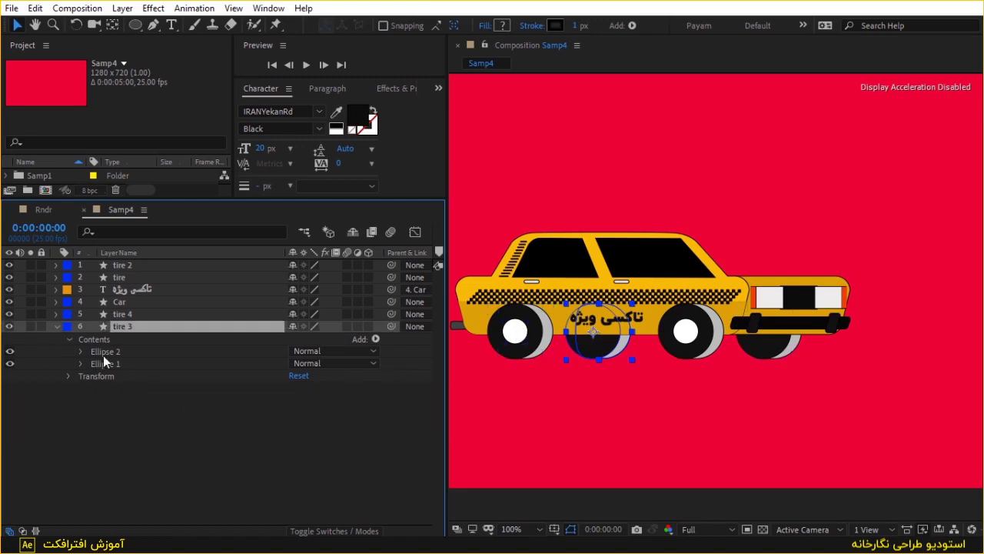
pyautogui.click(55, 326)
pyautogui.click(184, 406)
pyautogui.press('h')
pyautogui.moveTo(741, 162)
pyautogui.mouseDown()
pyautogui.moveTo(823, 224)
pyautogui.moveTo(822, 213)
pyautogui.mouseUp()
pyautogui.press('v')
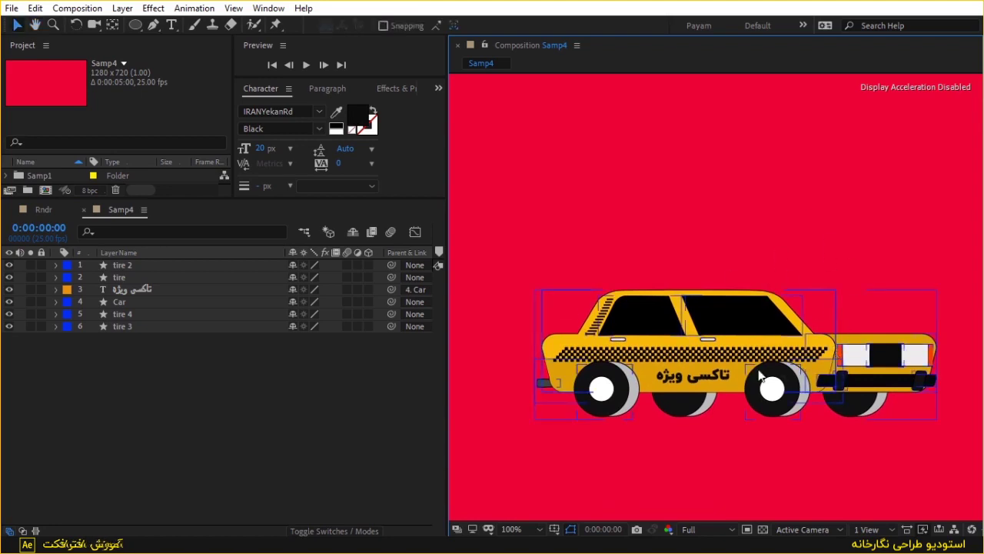